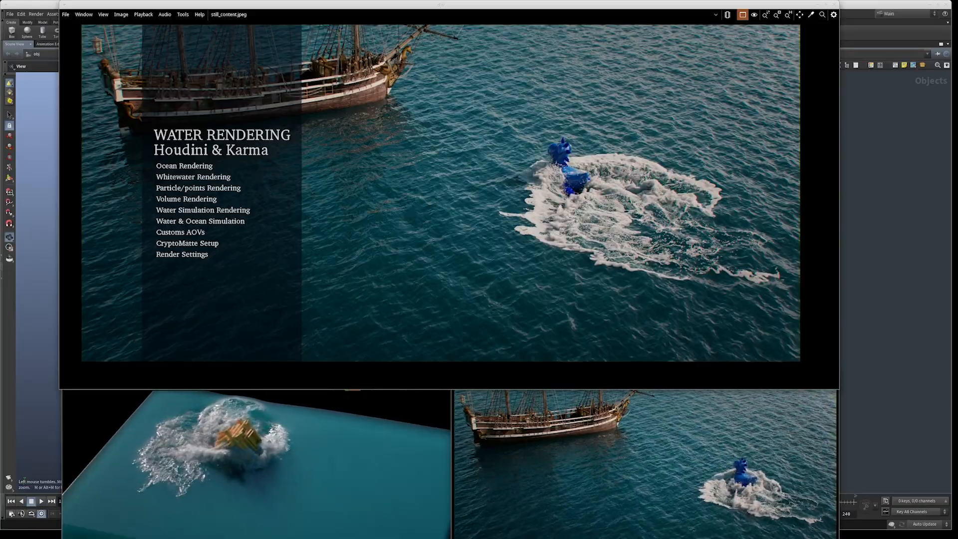
# - Bring the MPlay ocean render into view to examine it, and move its window out of sight again
pyautogui.keyDown('alt'); pyautogui.moveTo(0, 318); pyautogui.dragTo(635, 264); pyautogui.keyUp('alt')
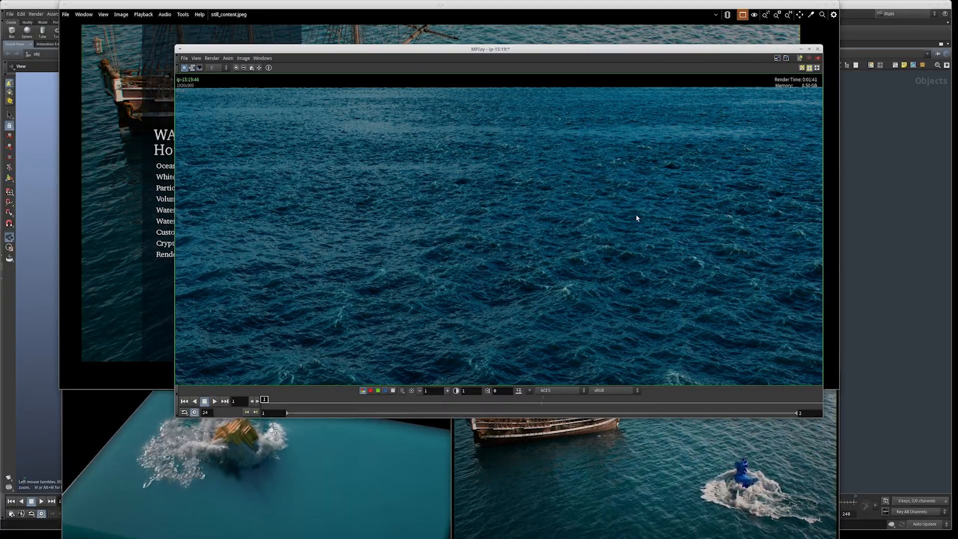
pyautogui.keyDown('alt'); pyautogui.moveTo(591, 279); pyautogui.dragTo(0, 292); pyautogui.keyUp('alt')
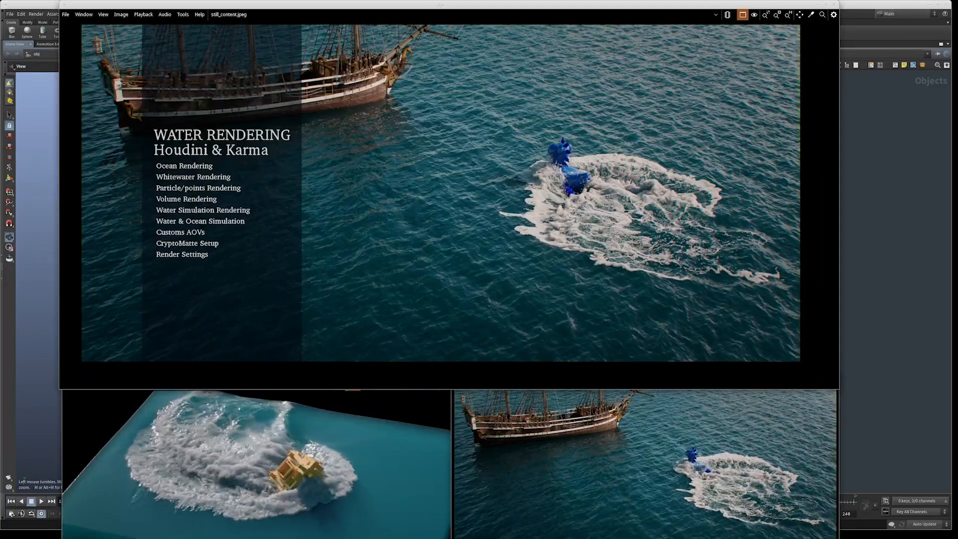
# - Bring the simple_sim render sequence forward, move its window over the still image and enlarge it
pyautogui.click(314, 452)
pyautogui.keyDown('alt'); pyautogui.moveTo(313, 452); pyautogui.dragTo(381, 160); pyautogui.keyUp('alt')
pyautogui.keyDown('alt'); pyautogui.moveTo(478, 271); pyautogui.dragTo(695, 421, button='right'); pyautogui.keyUp('alt')
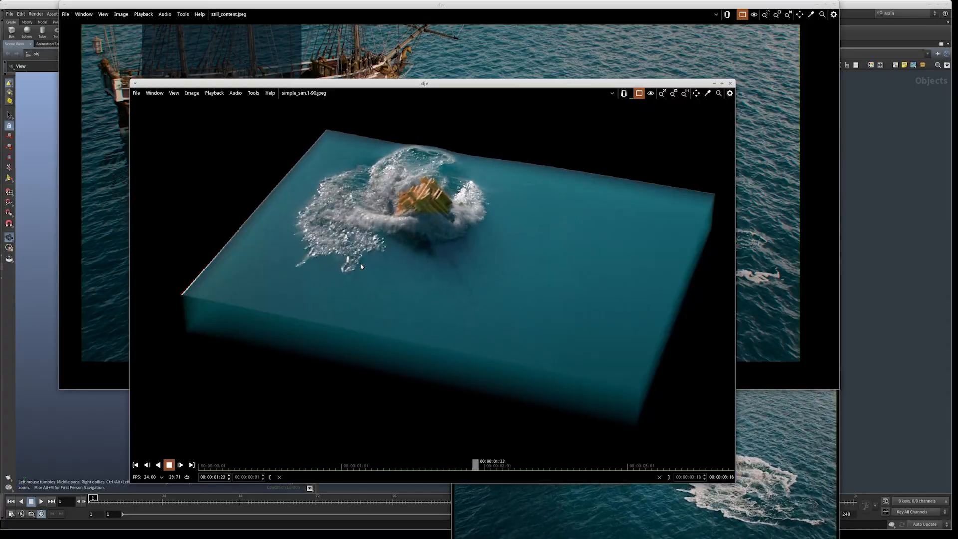
# - Bring the full_content render sequence forward, enlarge its window, and centre and enlarge the image inside it
pyautogui.click(786, 424)
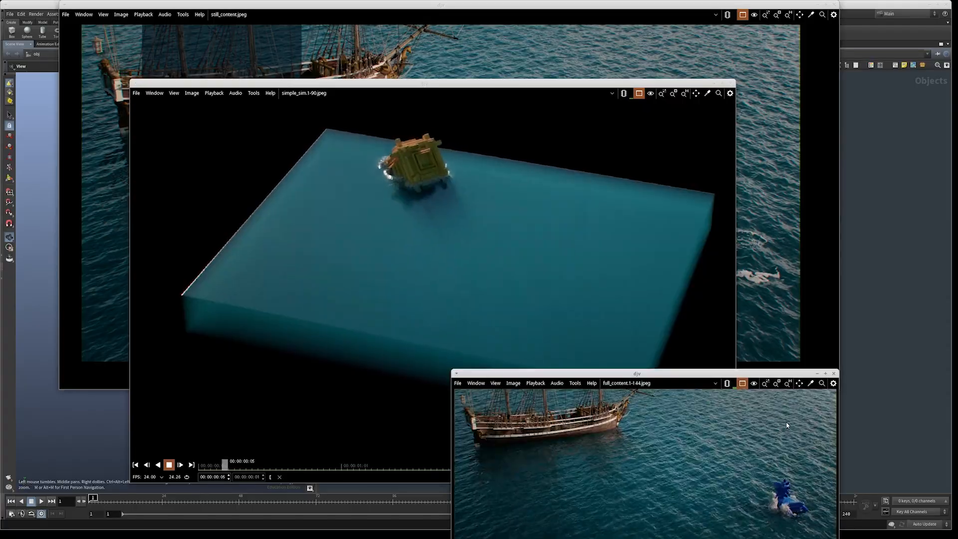
pyautogui.keyDown('alt'); pyautogui.moveTo(530, 436); pyautogui.dragTo(261, 151); pyautogui.keyUp('alt')
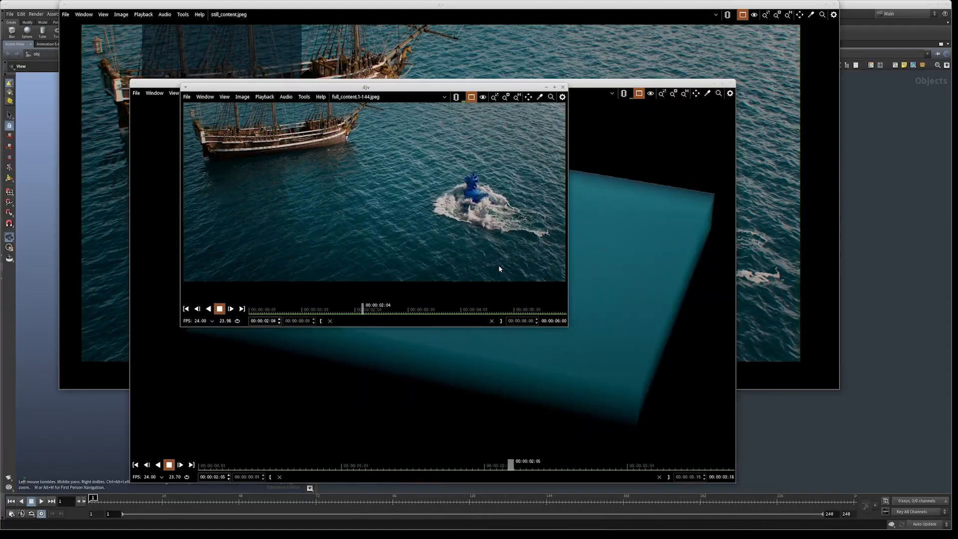
pyautogui.keyDown('alt'); pyautogui.moveTo(498, 264); pyautogui.dragTo(719, 380, button='right'); pyautogui.keyUp('alt')
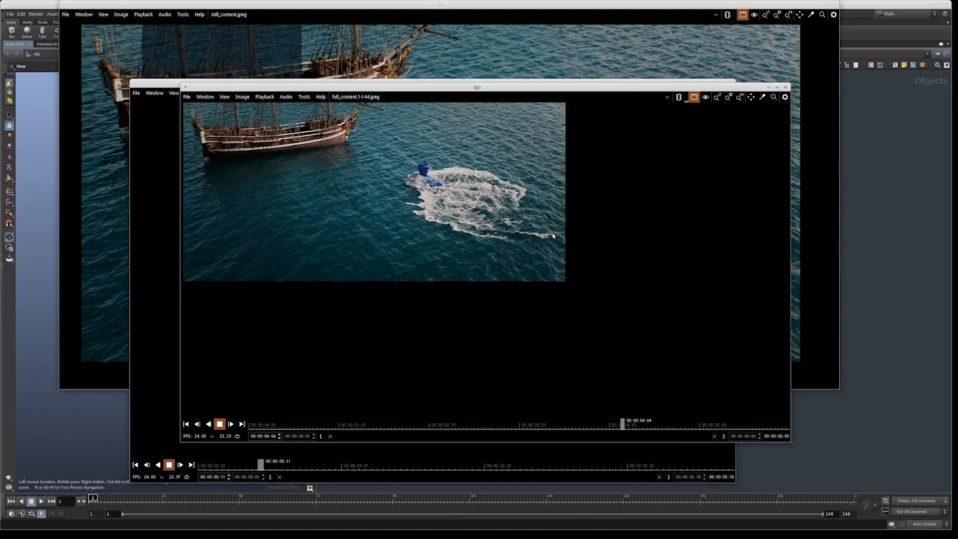
pyautogui.moveTo(544, 225); pyautogui.dragTo(648, 298, button='middle')
pyautogui.scroll(2, 649, 298)
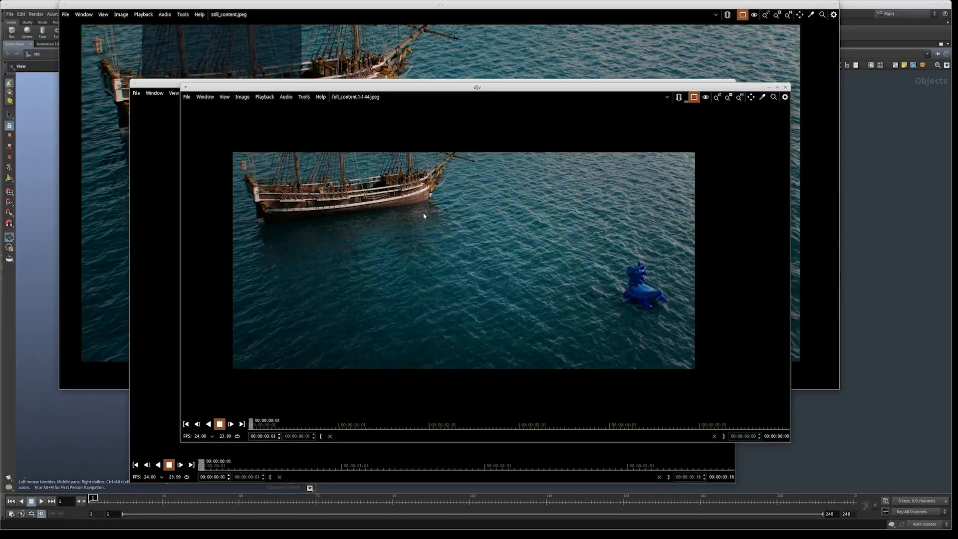
# - Review the topic list on the still_content image and compare it with the full_content and simple_sim sequences
pyautogui.click(92, 115)
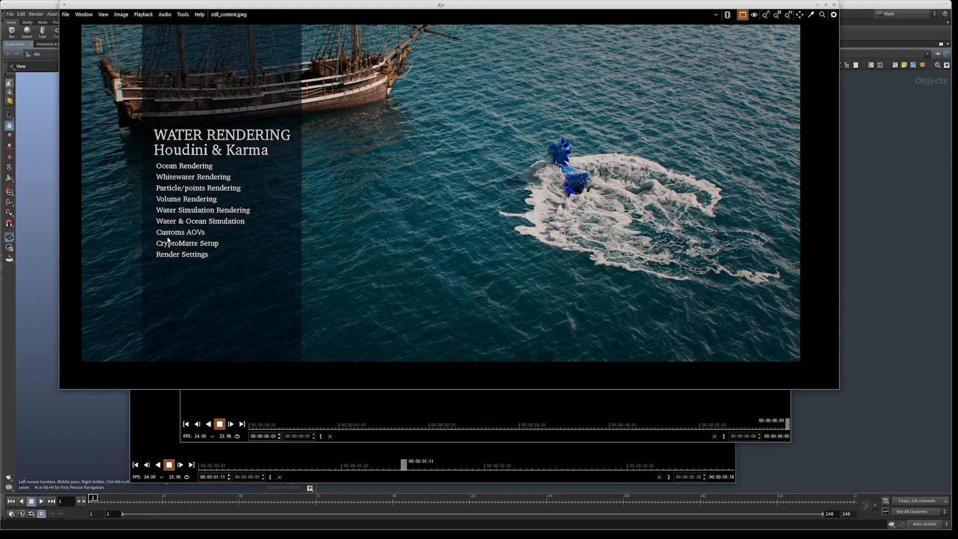
pyautogui.click(341, 406)
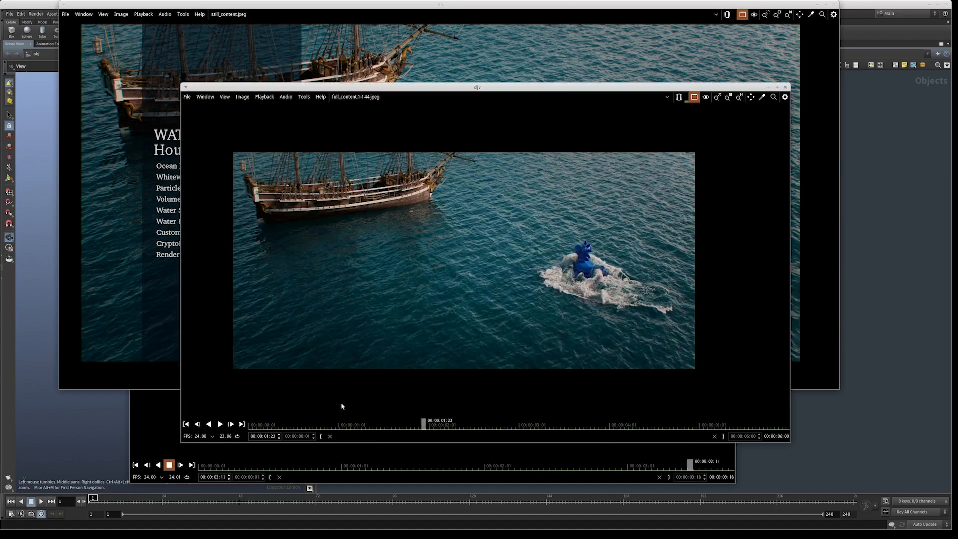
pyautogui.click(337, 453)
pyautogui.click(114, 212)
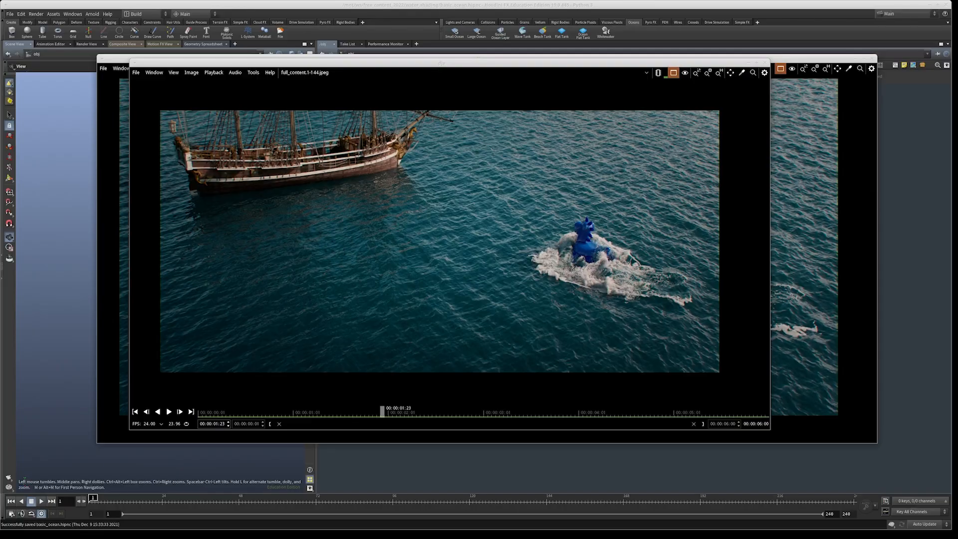
# - Switch to Sketchpad in the browser, enlarge its window and pencil a wavy water line with a small floating boat
pyautogui.moveTo(492, 280)
pyautogui.keyDown('alt'); pyautogui.mouseDown()
pyautogui.moveTo(310, 235)
pyautogui.moveTo(319, 230)
pyautogui.mouseUp(); pyautogui.keyUp('alt')
pyautogui.keyDown('alt'); pyautogui.moveTo(541, 333); pyautogui.dragTo(609, 357, button='right'); pyautogui.keyUp('alt')
pyautogui.click(188, 183)
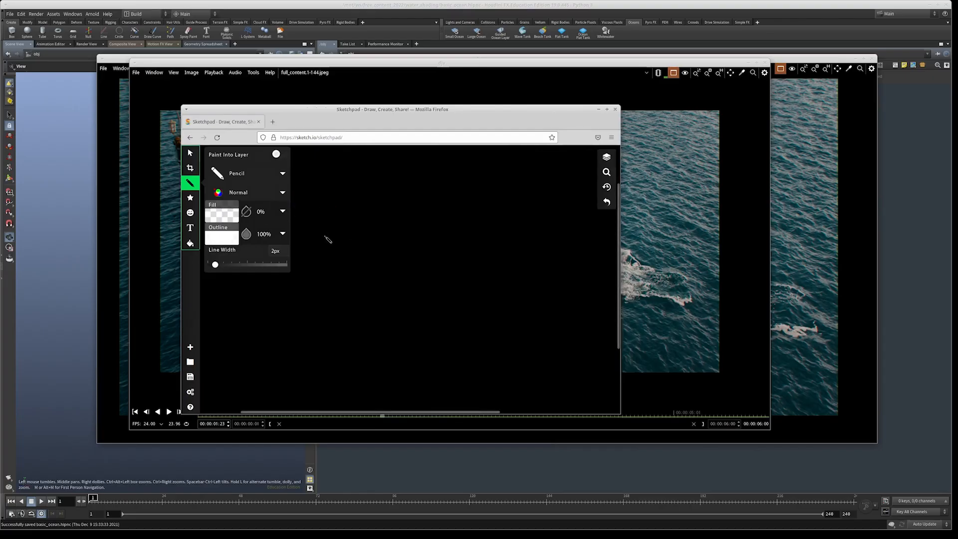
pyautogui.moveTo(325, 236); pyautogui.dragTo(344, 236)
pyautogui.hotkey('ctrl', 'z')
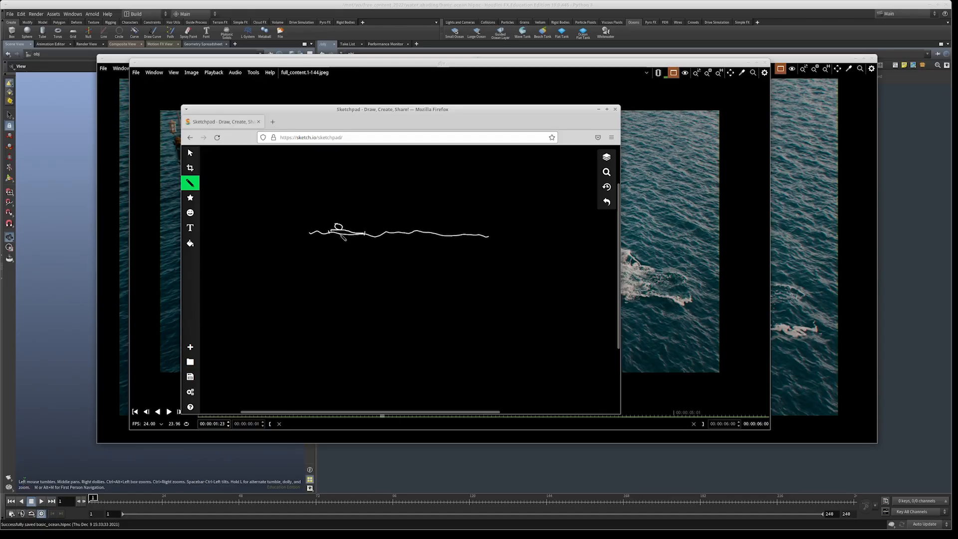
# - Sketch a large square below the water line with a small square inside it, marked with a short stroke
pyautogui.click(474, 277)
pyautogui.moveTo(495, 281)
pyautogui.mouseDown()
pyautogui.moveTo(551, 343)
pyautogui.moveTo(470, 356)
pyautogui.moveTo(467, 280)
pyautogui.moveTo(484, 280)
pyautogui.mouseUp()
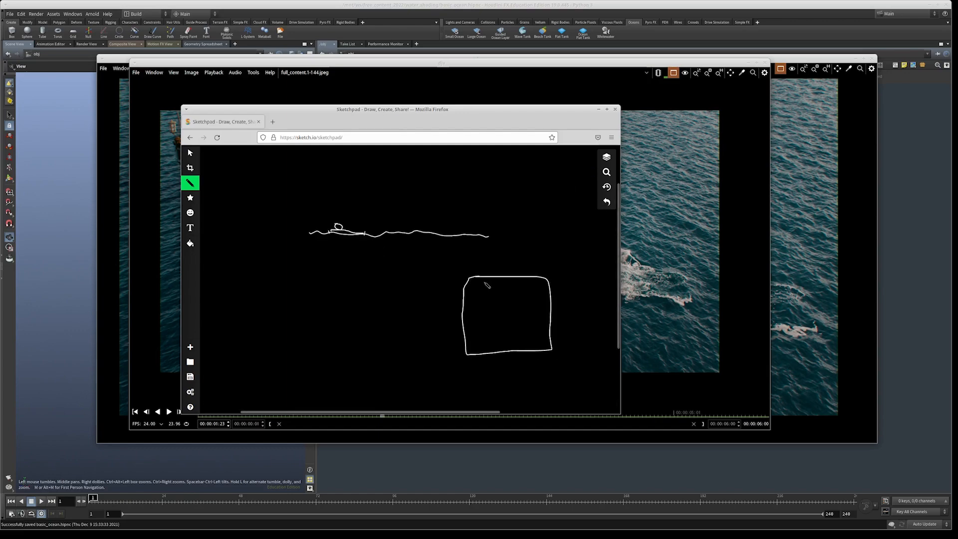
pyautogui.moveTo(521, 313)
pyautogui.mouseDown()
pyautogui.moveTo(506, 314)
pyautogui.moveTo(505, 330)
pyautogui.moveTo(519, 331)
pyautogui.moveTo(527, 316)
pyautogui.moveTo(516, 313)
pyautogui.moveTo(517, 327)
pyautogui.mouseUp()
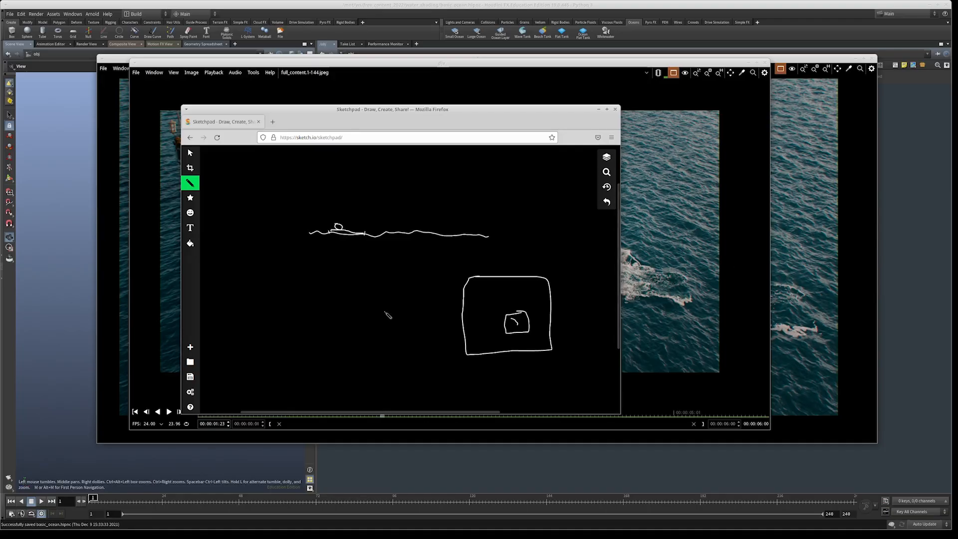
pyautogui.moveTo(309, 233); pyautogui.dragTo(326, 233)
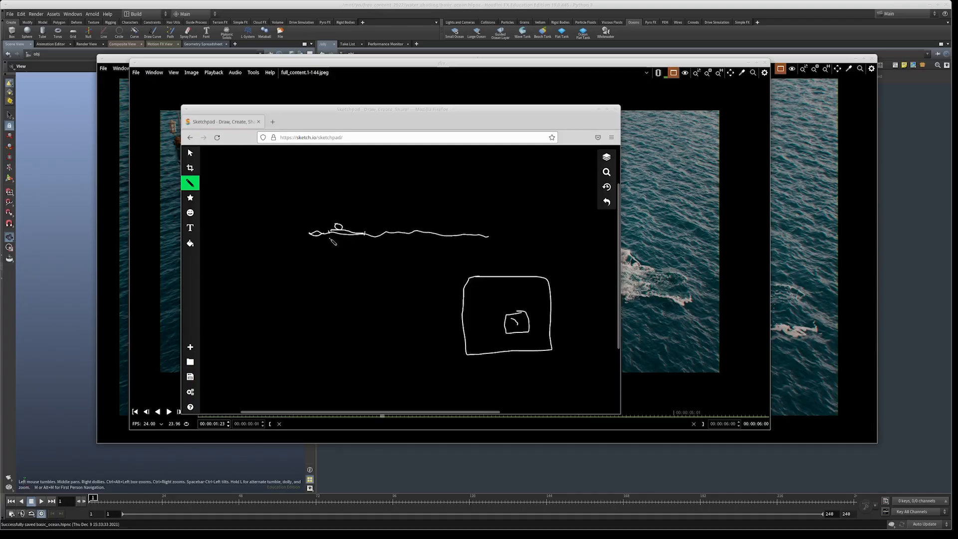
pyautogui.hotkey('ctrl', 'z')
pyautogui.hotkey('ctrl', 'z')
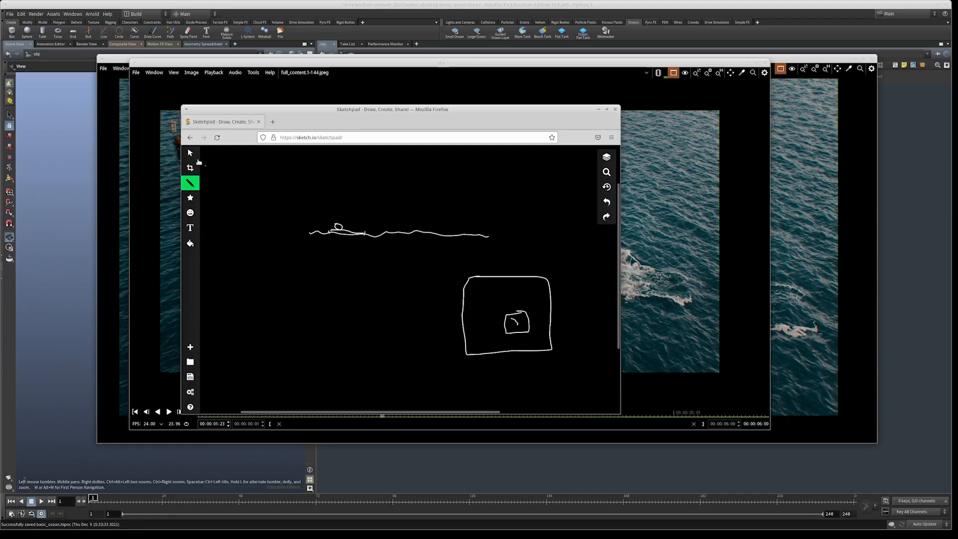
# - Copy the wavy water line and paste the duplicate just below the original
pyautogui.click(191, 154)
pyautogui.click(394, 234)
pyautogui.rightClick(394, 236)
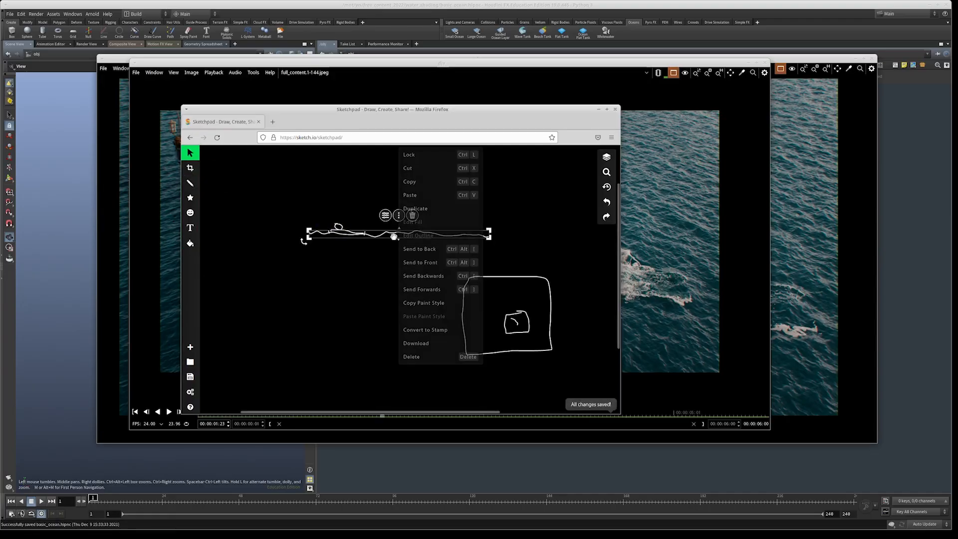
pyautogui.click(407, 182)
pyautogui.rightClick(374, 197)
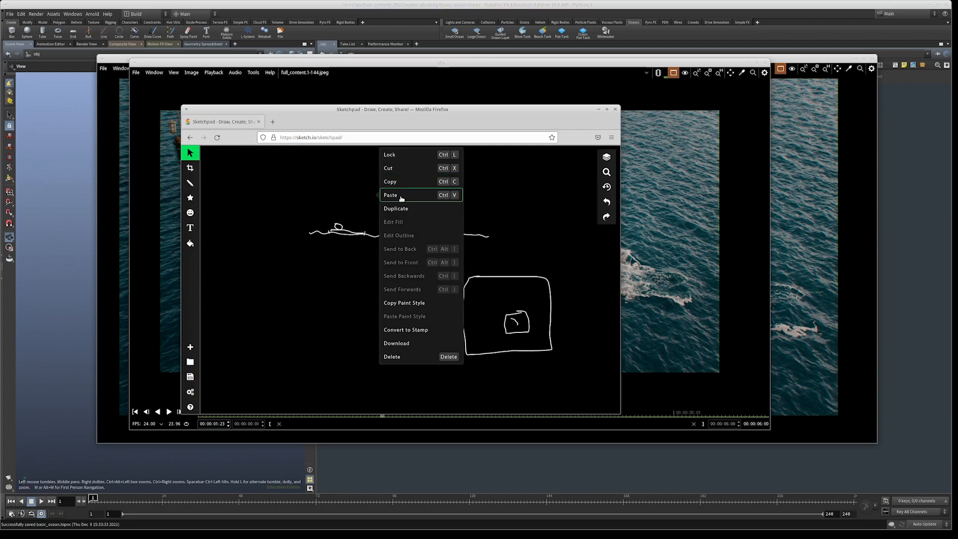
pyautogui.click(399, 195)
pyautogui.click(420, 254)
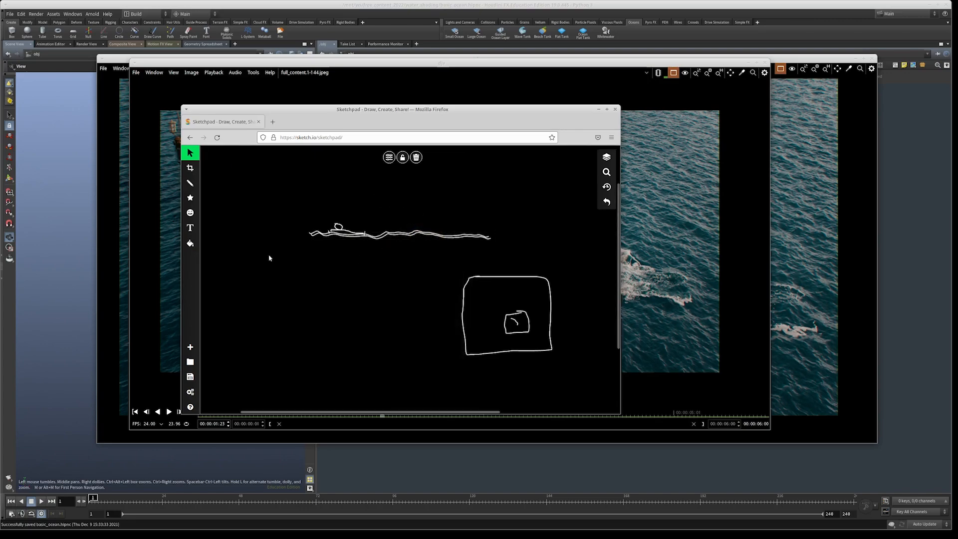
# - Pencil a closed box beneath the doubled water line and fill it with diagonal hatching
pyautogui.click(190, 183)
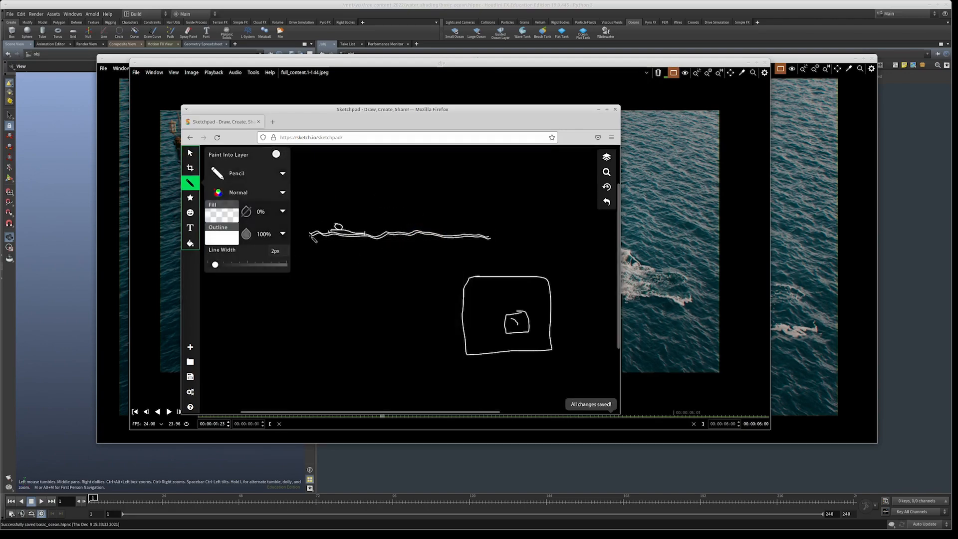
pyautogui.moveTo(310, 233)
pyautogui.mouseDown()
pyautogui.moveTo(308, 256)
pyautogui.moveTo(333, 261)
pyautogui.moveTo(479, 260)
pyautogui.moveTo(493, 256)
pyautogui.moveTo(490, 239)
pyautogui.moveTo(464, 257)
pyautogui.mouseUp()
pyautogui.moveTo(457, 244)
pyautogui.mouseDown()
pyautogui.moveTo(441, 257)
pyautogui.moveTo(333, 258)
pyautogui.moveTo(322, 249)
pyautogui.mouseUp()
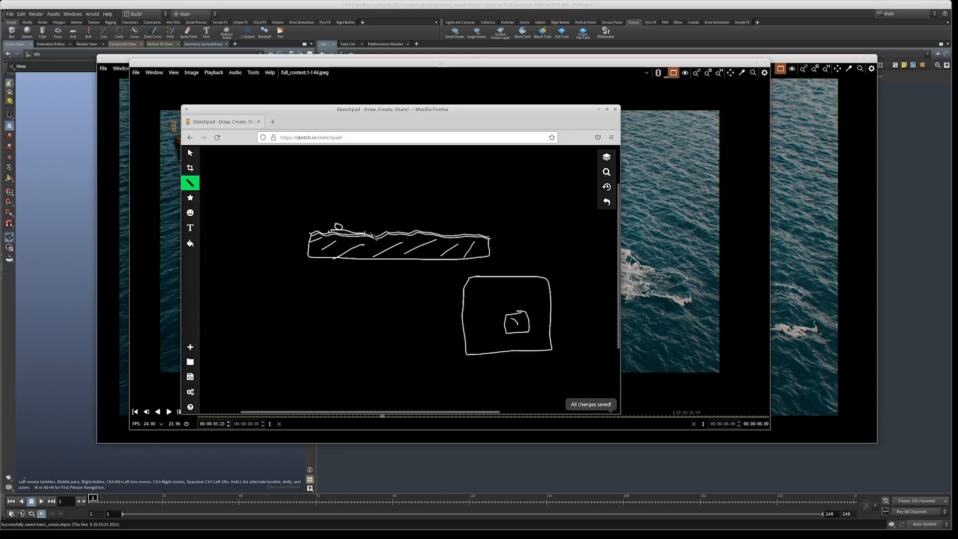
# - Label the hatched box "Vol" with an arrow, and add small arrows at the surface's end and above the water
pyautogui.moveTo(498, 244)
pyautogui.mouseDown()
pyautogui.moveTo(535, 235)
pyautogui.moveTo(537, 245)
pyautogui.moveTo(550, 244)
pyautogui.mouseUp()
pyautogui.click(504, 255)
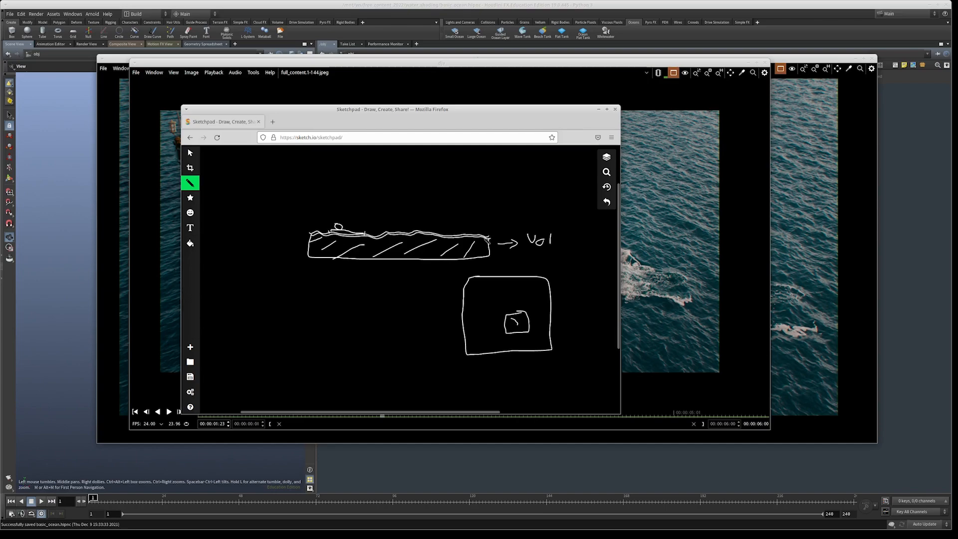
pyautogui.moveTo(486, 235); pyautogui.dragTo(494, 229)
pyautogui.moveTo(385, 207)
pyautogui.mouseDown()
pyautogui.moveTo(395, 192)
pyautogui.moveTo(409, 205)
pyautogui.moveTo(403, 199)
pyautogui.mouseUp()
# - Bring the simple_sim sequence forward, scrub from its early frames to near the end, and move the window away
pyautogui.moveTo(957, 310)
pyautogui.keyDown('alt'); pyautogui.mouseDown()
pyautogui.moveTo(402, 309)
pyautogui.moveTo(298, 270)
pyautogui.mouseUp(); pyautogui.keyUp('alt')
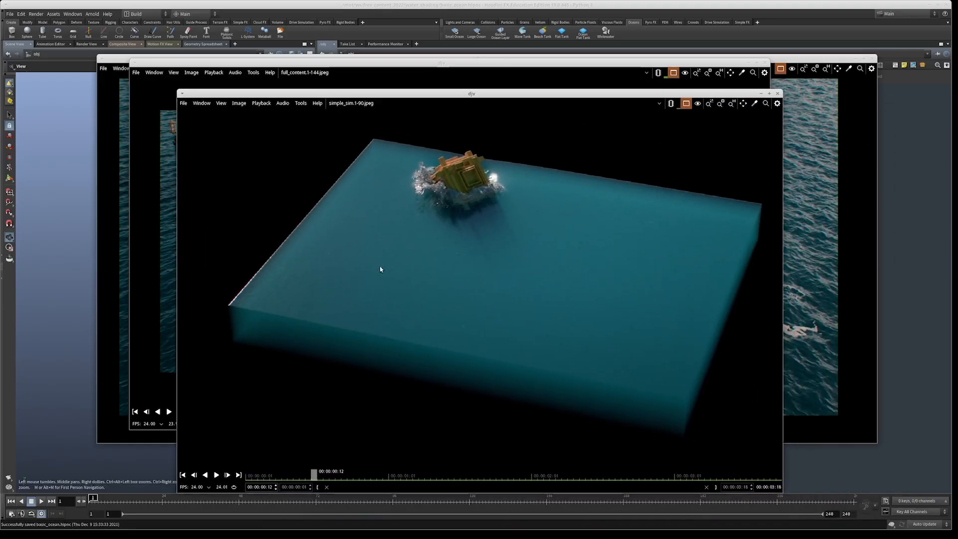
pyautogui.moveTo(319, 477); pyautogui.dragTo(689, 477)
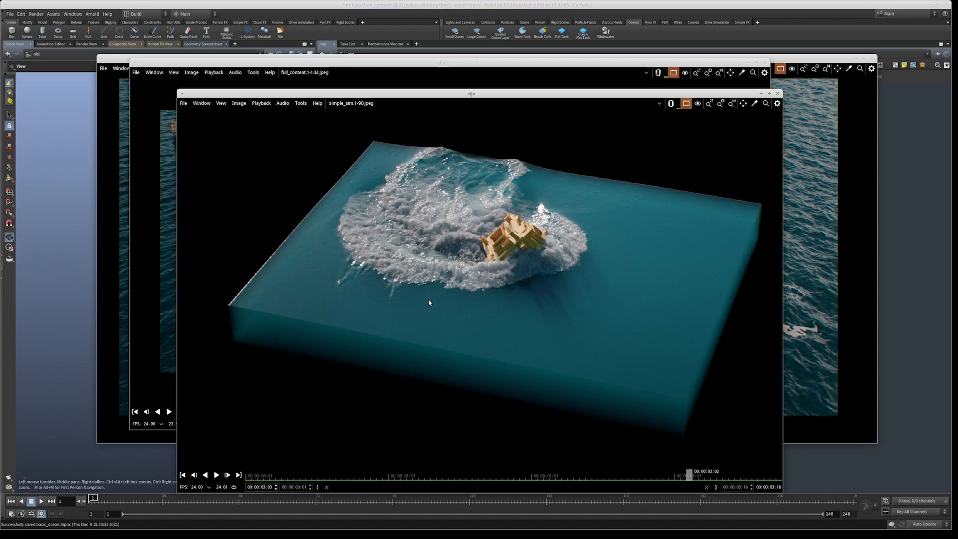
pyautogui.keyDown('alt'); pyautogui.moveTo(474, 366); pyautogui.dragTo(957, 354); pyautogui.keyUp('alt')
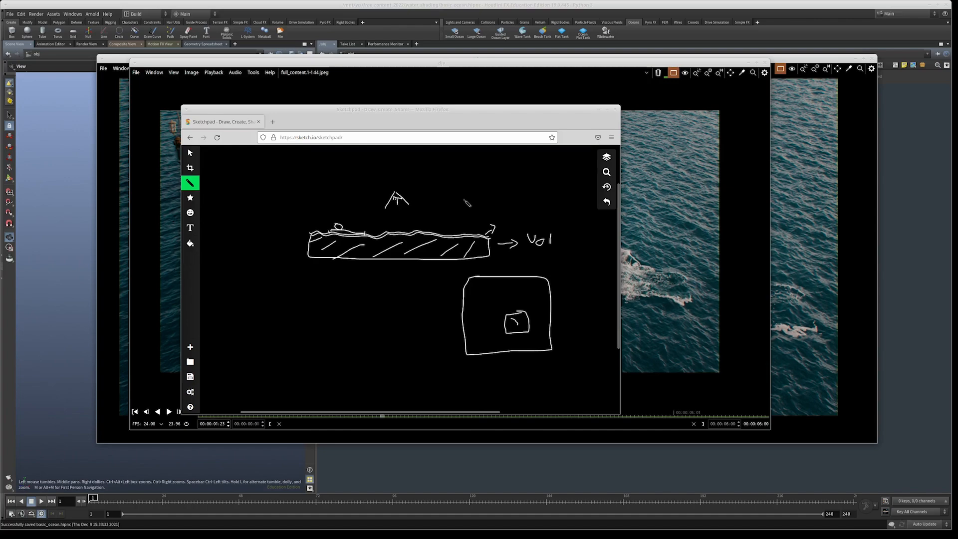
# - Add further pencil strokes inside the hatched volume of the water sketch
pyautogui.moveTo(478, 242); pyautogui.dragTo(420, 255)
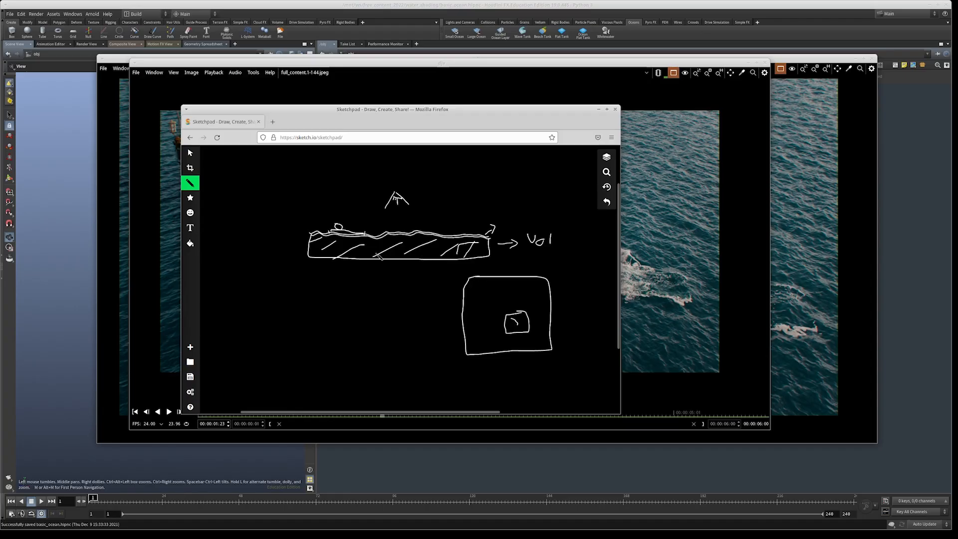
# - Switch to Houdini, create an ocean setup, and return to the object level to view the whole ocean surface
pyautogui.click(674, 247)
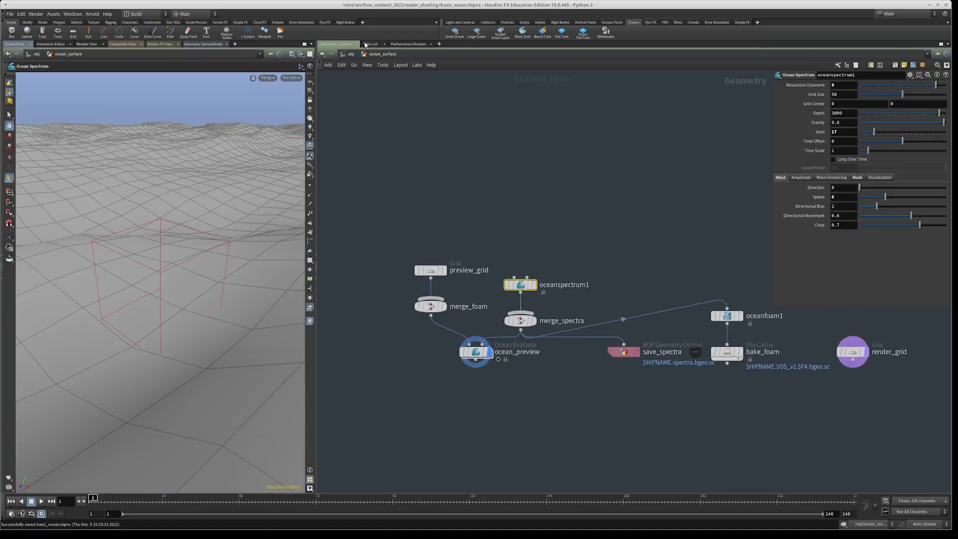
pyautogui.press('u')
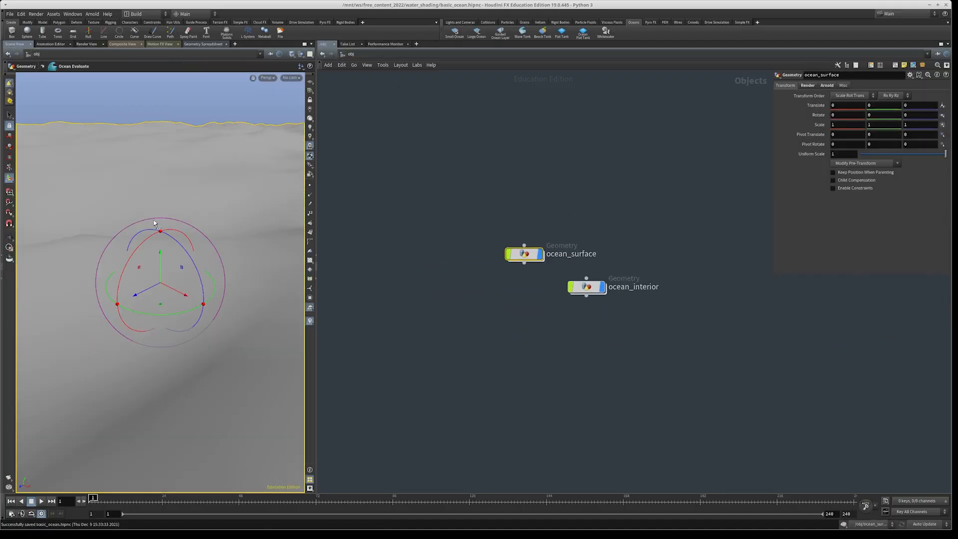
pyautogui.keyDown('alt'); pyautogui.moveTo(198, 227); pyautogui.dragTo(225, 265, button='right'); pyautogui.keyUp('alt')
pyautogui.keyDown('alt'); pyautogui.moveTo(225, 265); pyautogui.dragTo(150, 269); pyautogui.keyUp('alt')
pyautogui.moveTo(518, 191); pyautogui.dragTo(528, 313)
pyautogui.keyDown('alt'); pyautogui.moveTo(193, 212); pyautogui.dragTo(204, 263, button='right'); pyautogui.keyUp('alt')
pyautogui.moveTo(205, 262)
pyautogui.keyDown('alt'); pyautogui.mouseDown()
pyautogui.moveTo(225, 231)
pyautogui.moveTo(212, 250)
pyautogui.mouseUp(); pyautogui.keyUp('alt')
pyautogui.scroll(4, 620, 294)
# - Open the ocean_interior network and select its null1 node
pyautogui.doubleClick(562, 282)
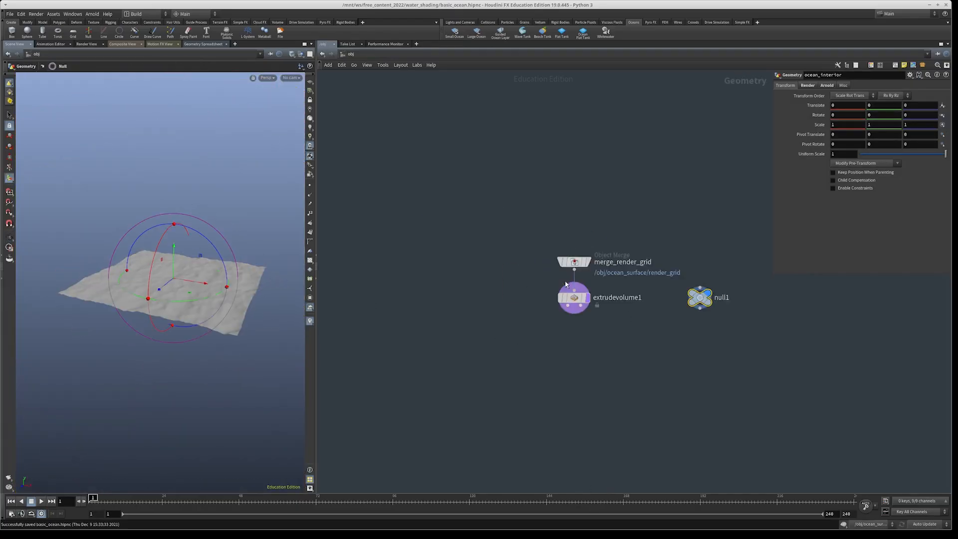
pyautogui.scroll(4, 591, 293)
pyautogui.moveTo(750, 260); pyautogui.dragTo(624, 390)
pyautogui.keyDown('alt'); pyautogui.moveTo(195, 246); pyautogui.dragTo(232, 325, button='right'); pyautogui.keyUp('alt')
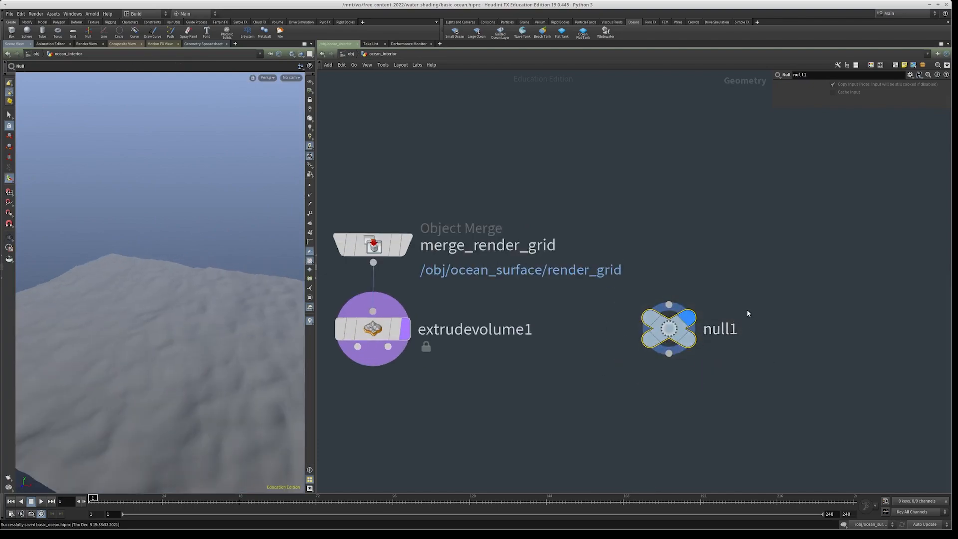
pyautogui.scroll(-2, 723, 280)
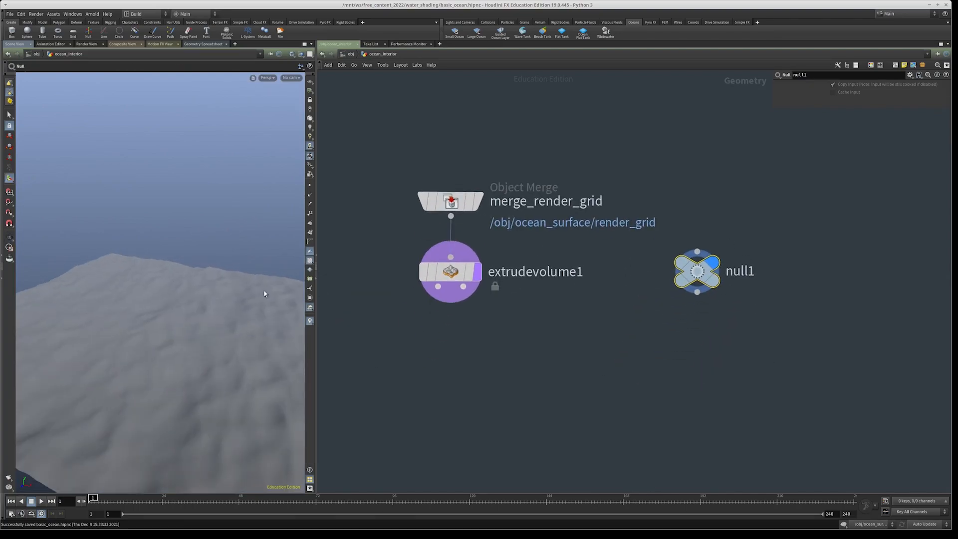
# - Inspect the merge_render_grid node's parameters and display the output of extrudevolume1
pyautogui.click(471, 202)
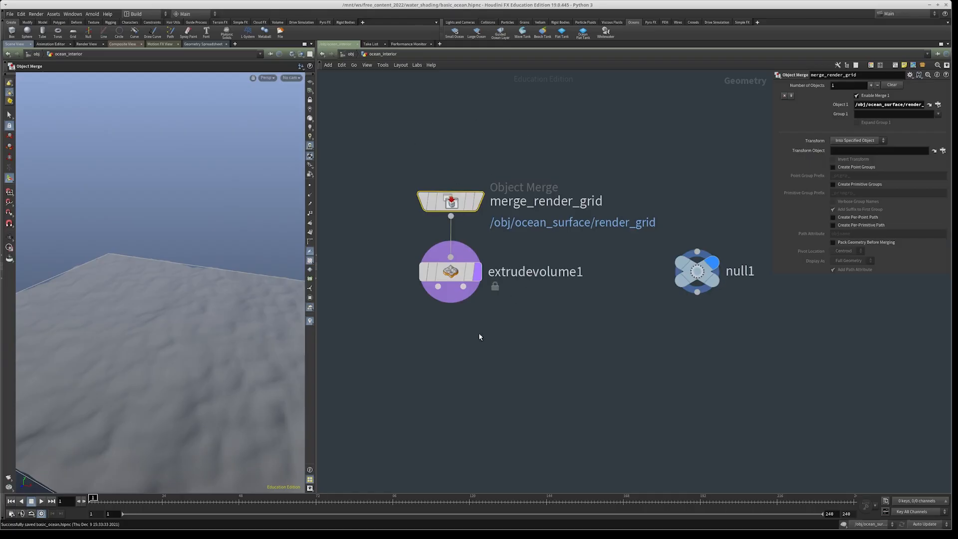
pyautogui.moveTo(478, 332); pyautogui.dragTo(508, 298, button='middle')
pyautogui.moveTo(529, 297); pyautogui.dragTo(484, 247)
pyautogui.click(506, 238)
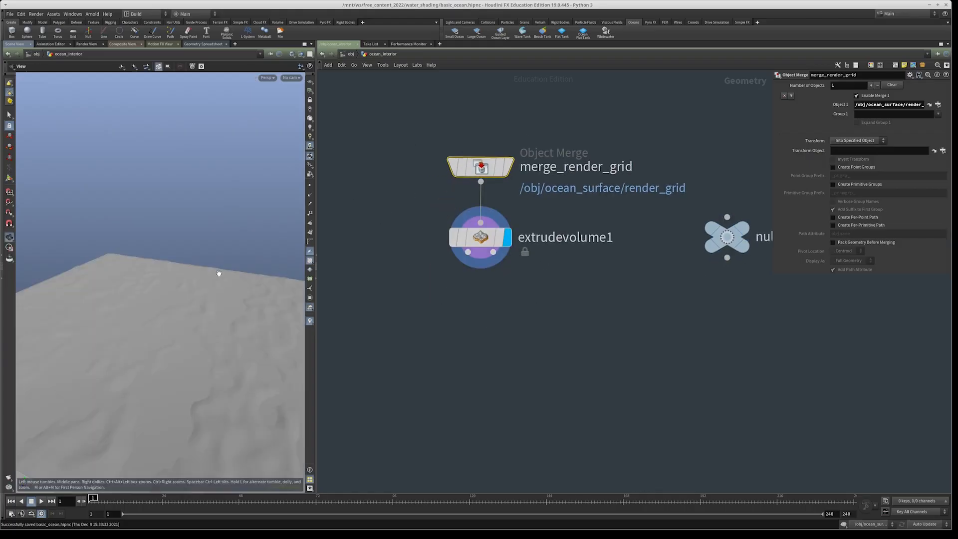
pyautogui.scroll(3, 188, 310)
# - Compare the outputs of merge_render_grid and extrudevolume1 in ocean_interior with all other objects hidden in the viewport
pyautogui.click(509, 166)
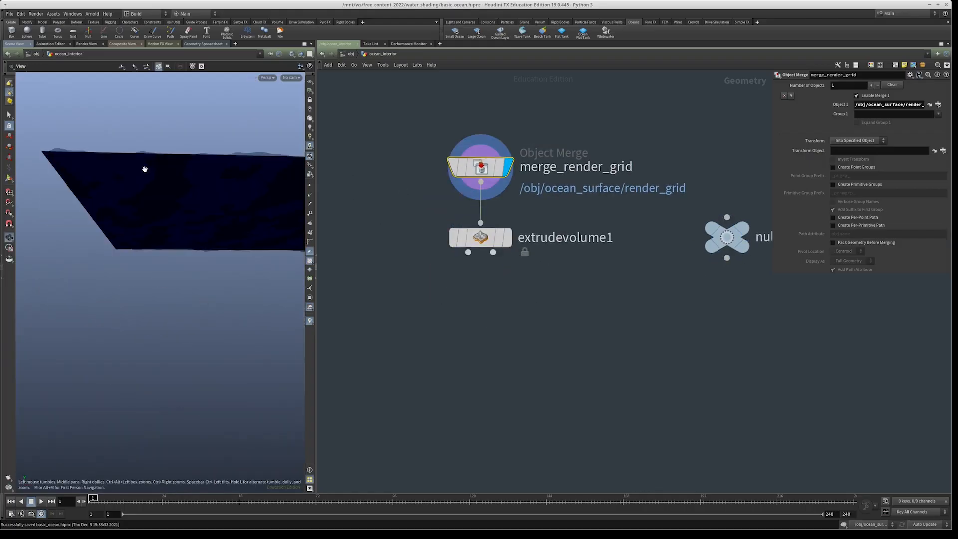
pyautogui.press('Return')
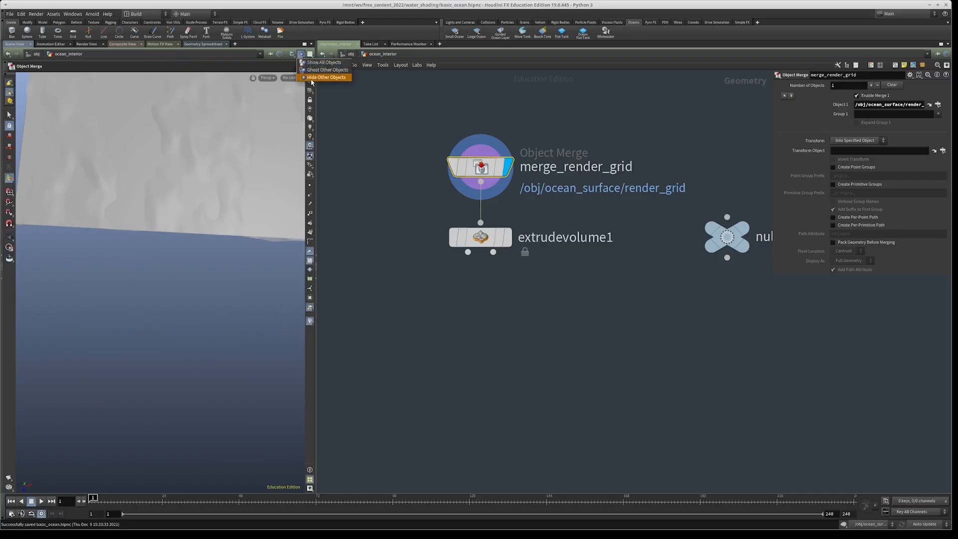
pyautogui.scroll(-5, 219, 185)
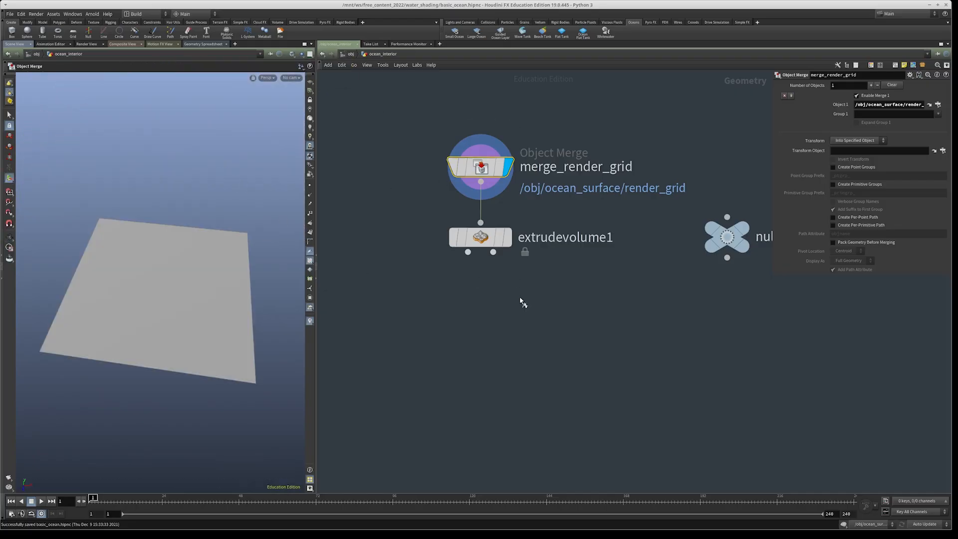
pyautogui.click(507, 237)
pyautogui.moveTo(483, 267); pyautogui.dragTo(413, 227)
pyautogui.keyDown('alt'); pyautogui.moveTo(120, 313); pyautogui.dragTo(128, 278); pyautogui.keyUp('alt')
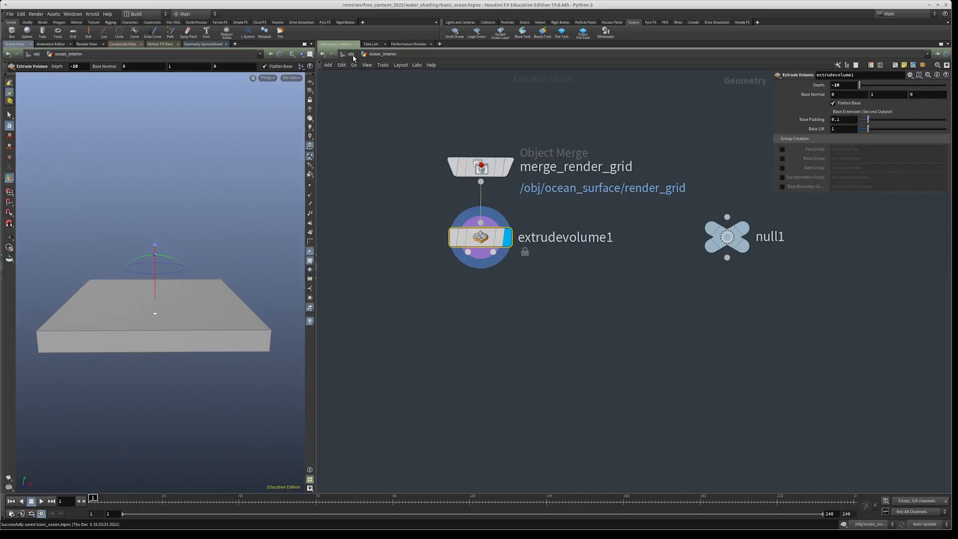
# - Return to the object level and hide ocean_interior so only ocean_surface is displayed
pyautogui.click(351, 54)
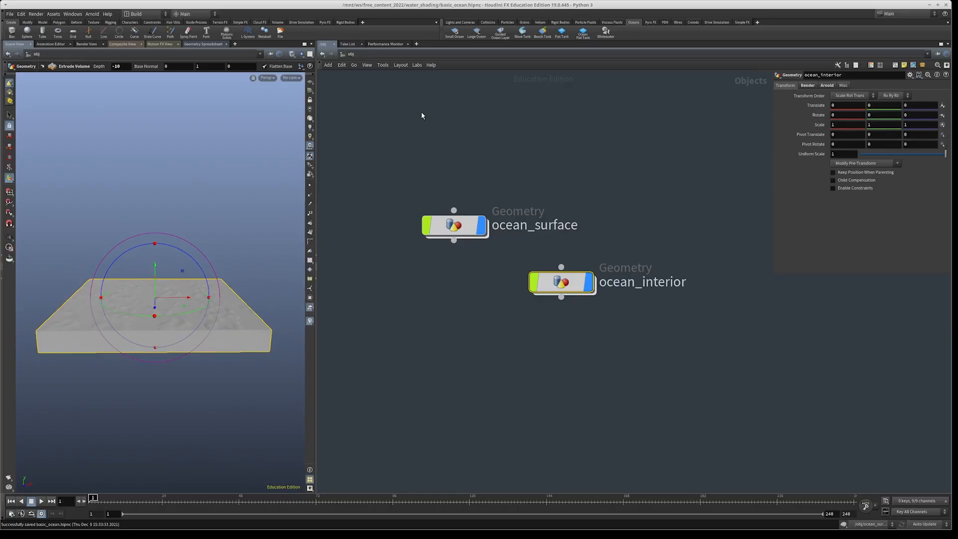
pyautogui.moveTo(716, 155); pyautogui.dragTo(555, 302)
pyautogui.moveTo(488, 158); pyautogui.dragTo(400, 294)
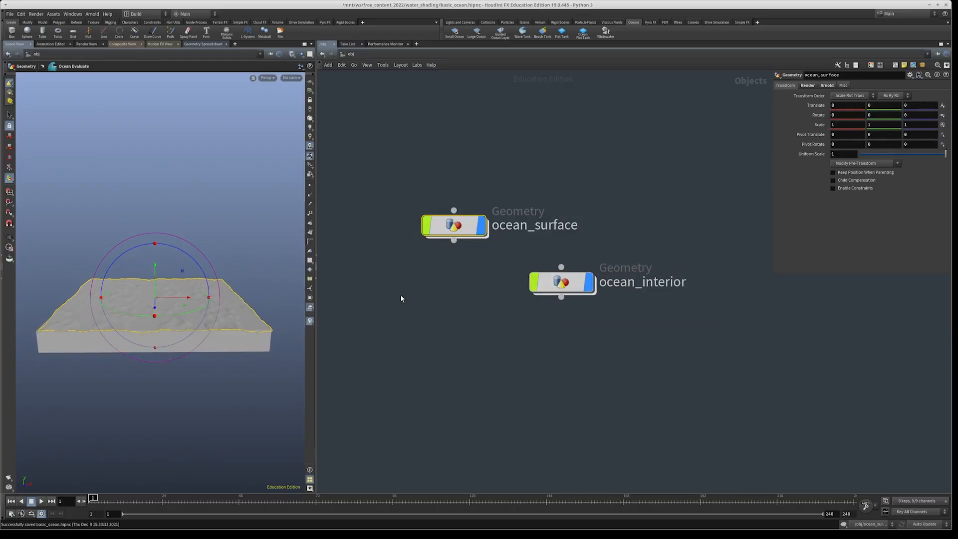
pyautogui.click(588, 282)
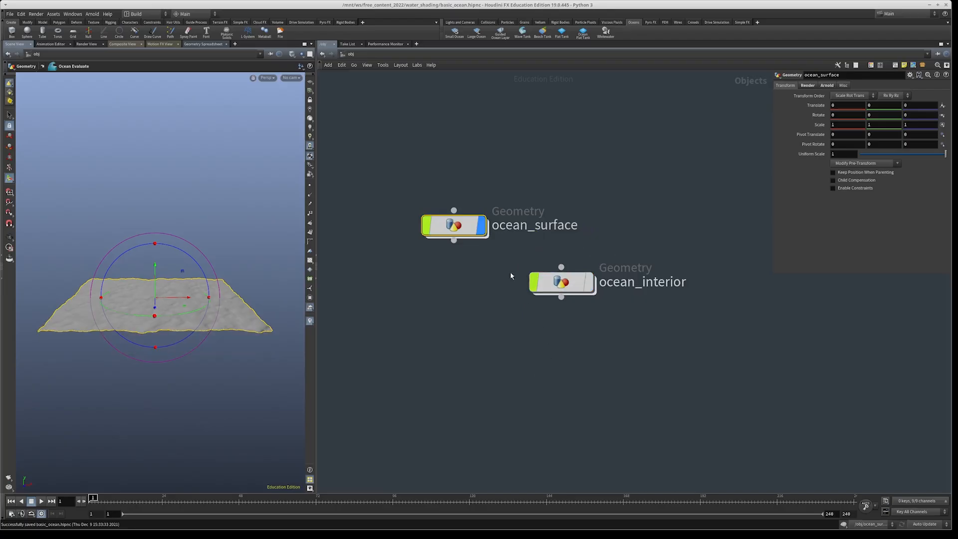
# - Open the ocean_surface network, examine the save_spectra node's output file path, and return to the object level
pyautogui.doubleClick(451, 228)
pyautogui.click(572, 267)
pyautogui.moveTo(572, 266); pyautogui.dragTo(548, 325)
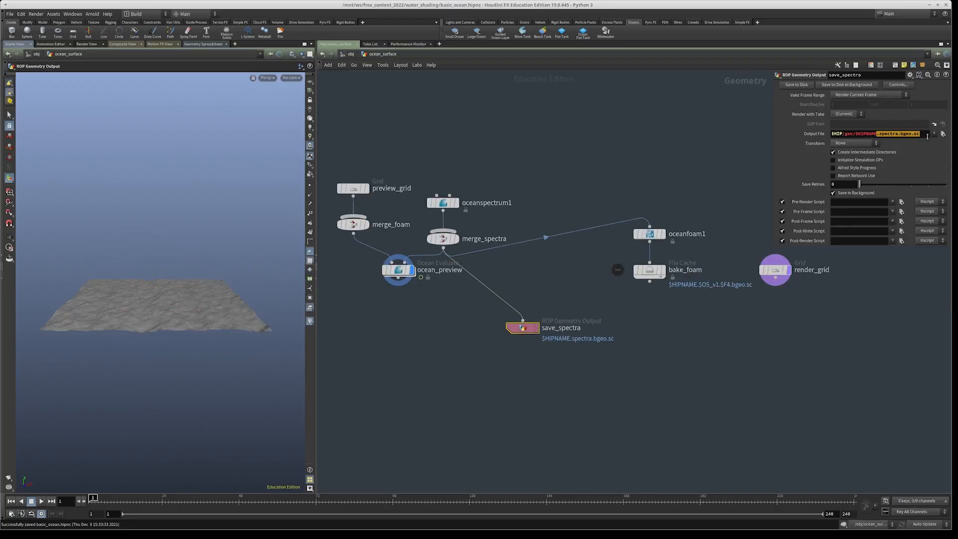
pyautogui.moveTo(567, 143); pyautogui.dragTo(568, 186, button='middle')
pyautogui.press('u')
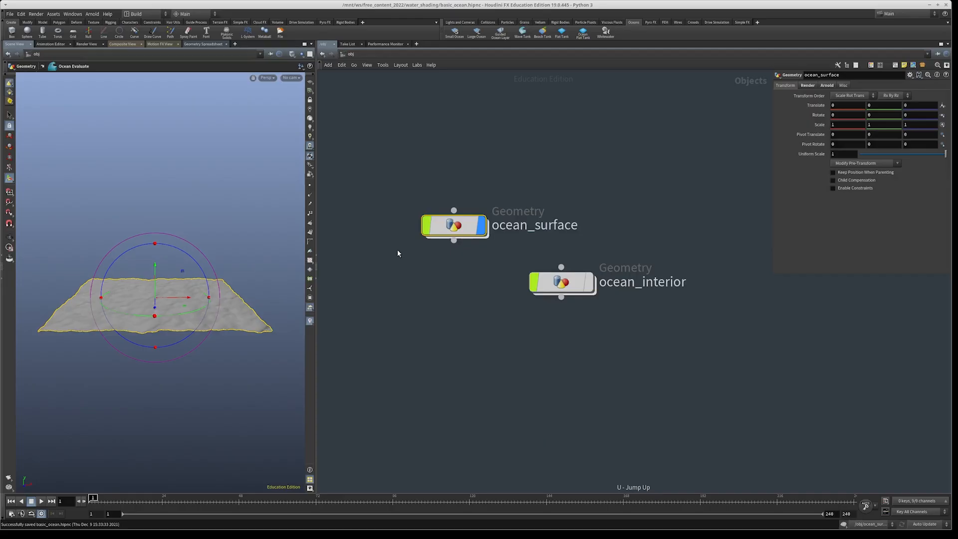
# - Look up the Basic Liquid, Ocean Surface and Ocean Volume presets in the material palette and close it
pyautogui.click(459, 146)
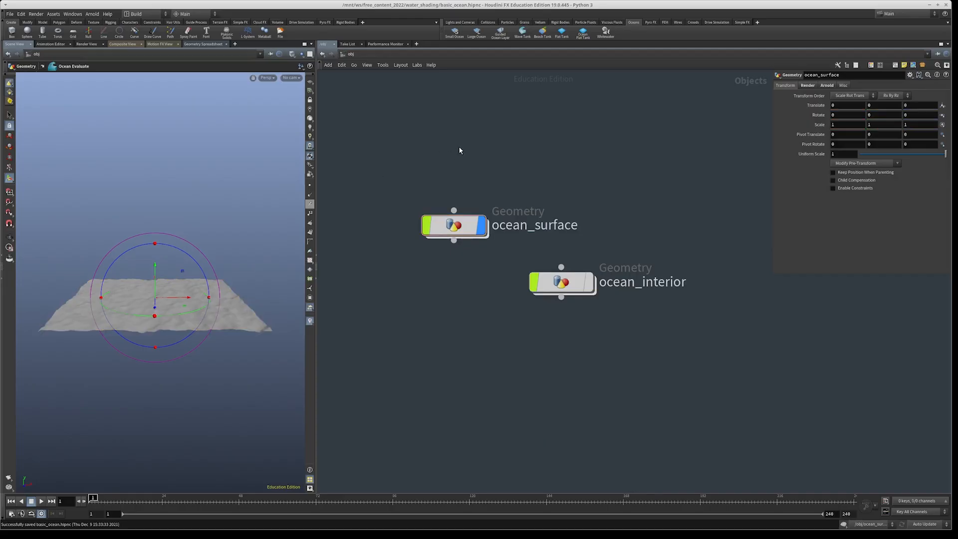
pyautogui.hotkey('alt', 'shift', 'm')
pyautogui.keyDown('alt'); pyautogui.moveTo(445, 222); pyautogui.dragTo(298, 245); pyautogui.keyUp('alt')
pyautogui.keyDown('alt'); pyautogui.moveTo(298, 245); pyautogui.dragTo(560, 324, button='right'); pyautogui.keyUp('alt')
pyautogui.keyDown('alt'); pyautogui.moveTo(406, 289); pyautogui.dragTo(509, 282, button='right'); pyautogui.keyUp('alt')
pyautogui.click(231, 232)
pyautogui.click(239, 239)
pyautogui.click(240, 246)
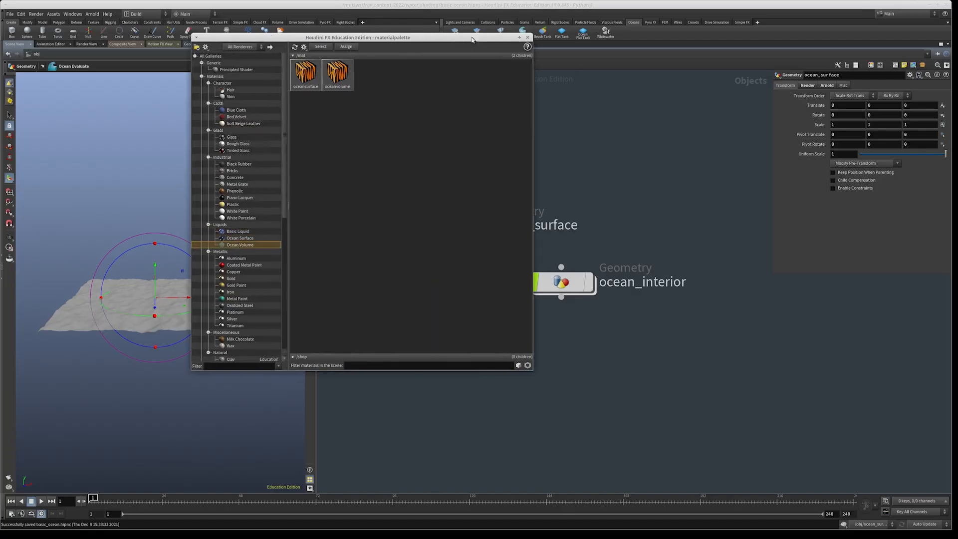
pyautogui.click(527, 37)
# - Open the material assigned to ocean_surface and examine its displacement settings, widening the parameters to read the full Spectrum Geometry path
pyautogui.moveTo(546, 195); pyautogui.dragTo(544, 200, button='middle')
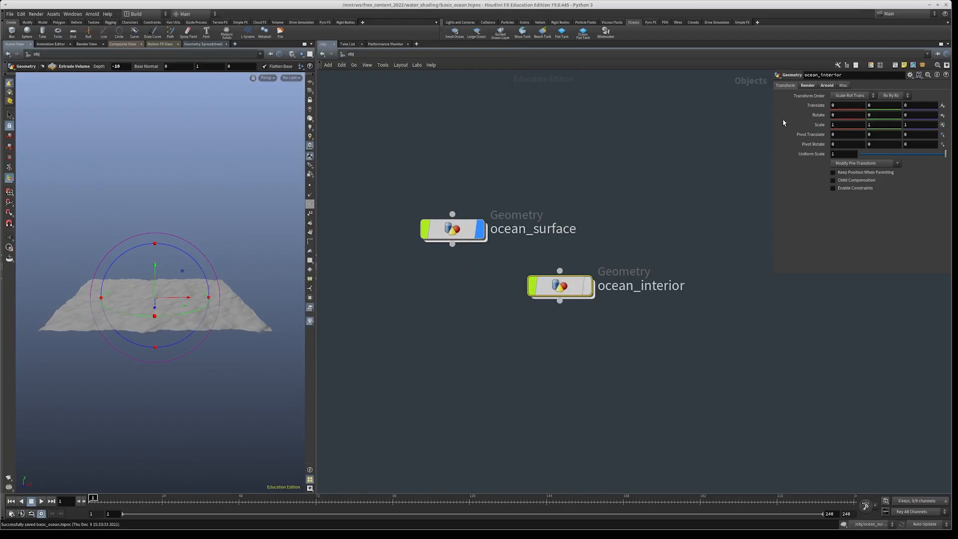
pyautogui.moveTo(455, 121); pyautogui.dragTo(438, 273)
pyautogui.click(808, 86)
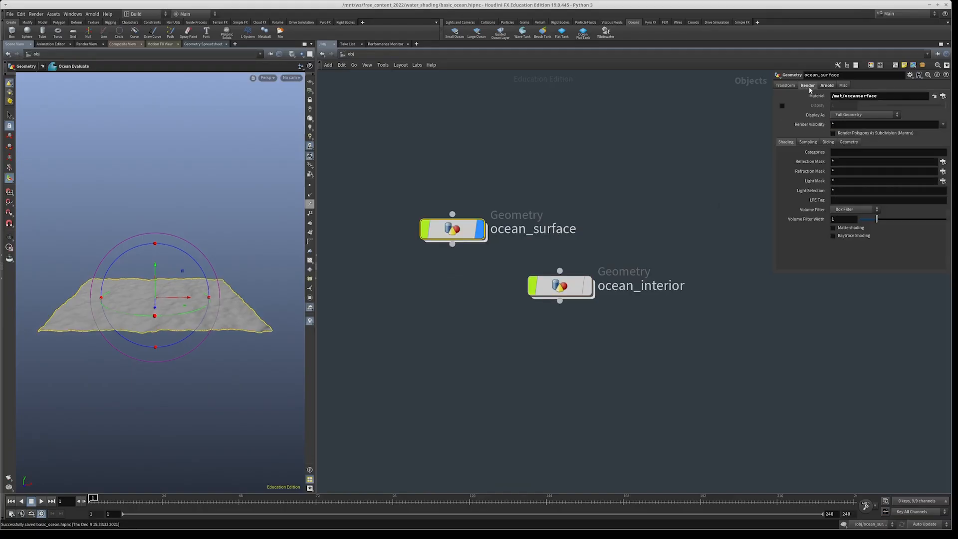
pyautogui.click(932, 99)
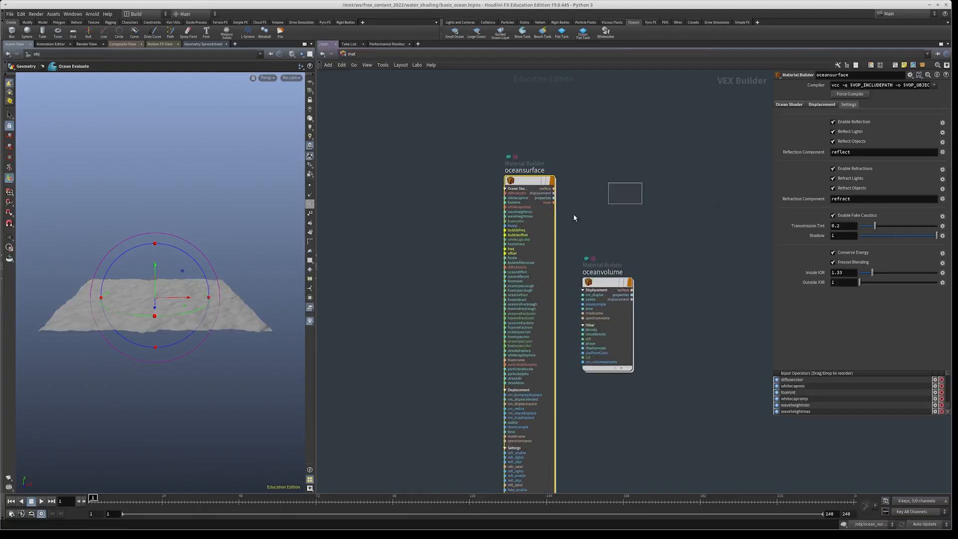
pyautogui.scroll(3, 466, 232)
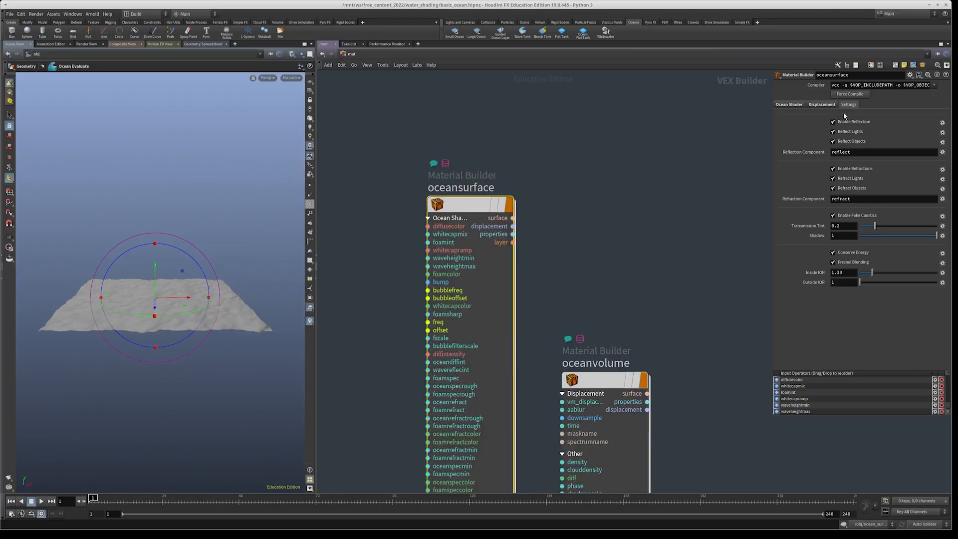
pyautogui.click(820, 105)
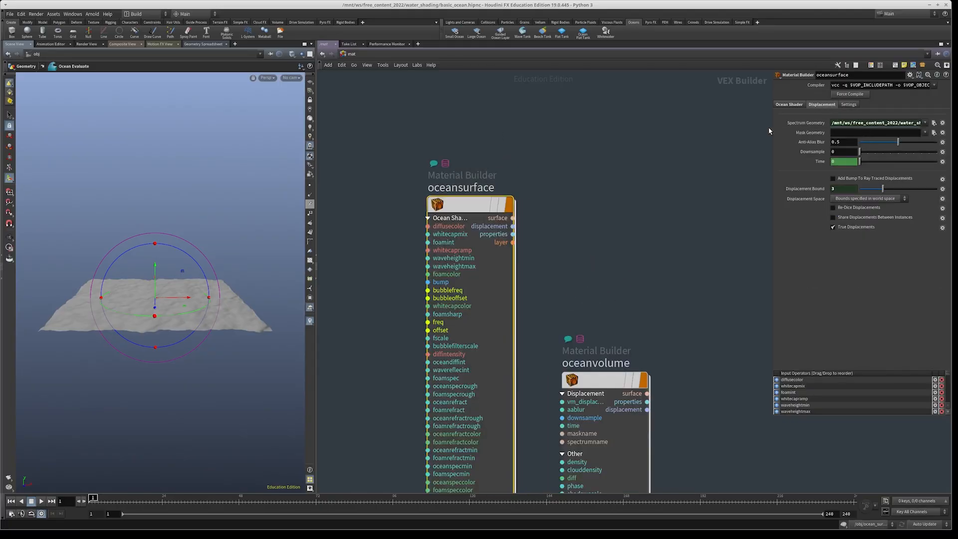
pyautogui.moveTo(771, 128); pyautogui.dragTo(571, 136)
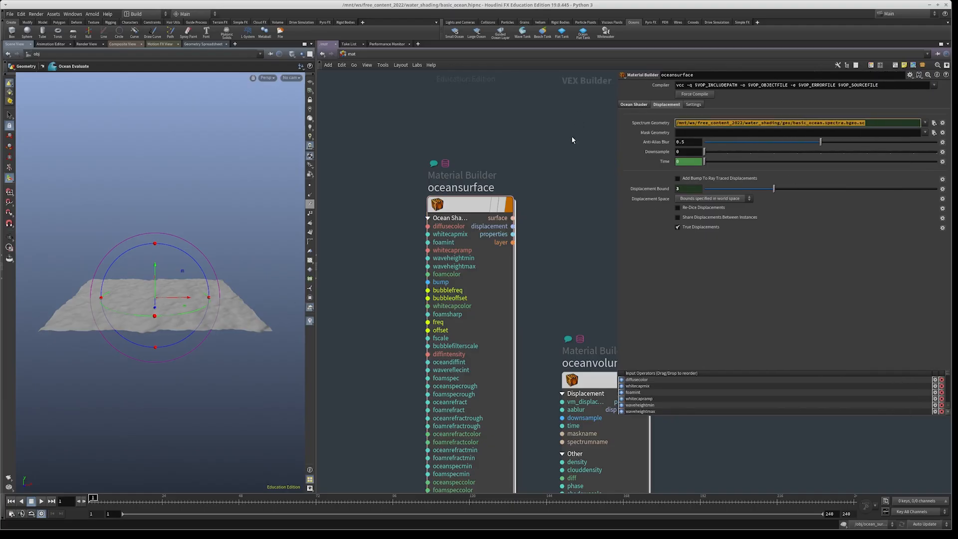
# - Examine the oceanvolume material's parameters, open its network and inspect the volumemodel1 node
pyautogui.moveTo(598, 305); pyautogui.dragTo(508, 224, button='middle')
pyautogui.moveTo(552, 160); pyautogui.dragTo(482, 374)
pyautogui.moveTo(535, 226); pyautogui.dragTo(513, 235, button='middle')
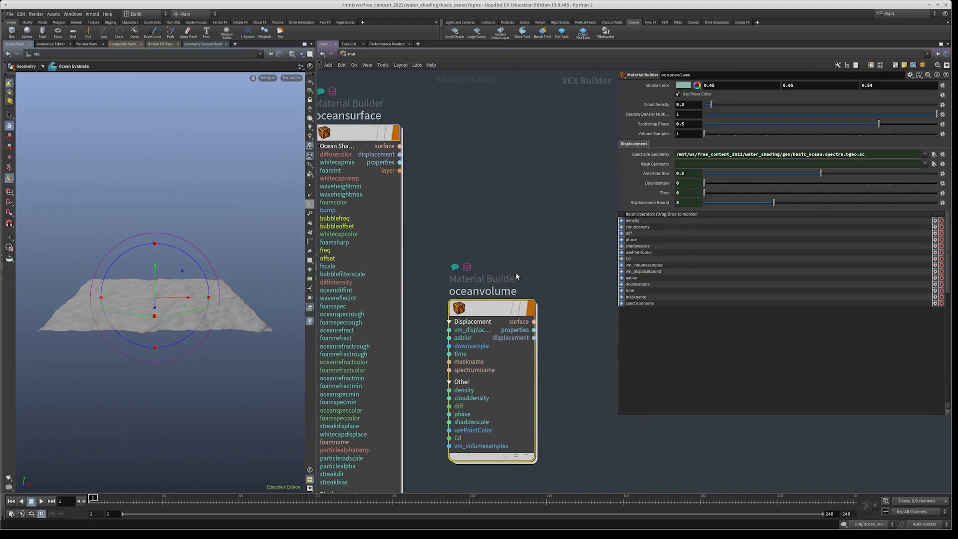
pyautogui.doubleClick(490, 314)
pyautogui.moveTo(483, 273); pyautogui.dragTo(360, 199, button='middle')
pyautogui.moveTo(469, 226); pyautogui.dragTo(421, 322, button='middle')
pyautogui.scroll(4, 504, 261)
pyautogui.moveTo(491, 324); pyautogui.dragTo(480, 335, button='middle')
pyautogui.click(492, 249)
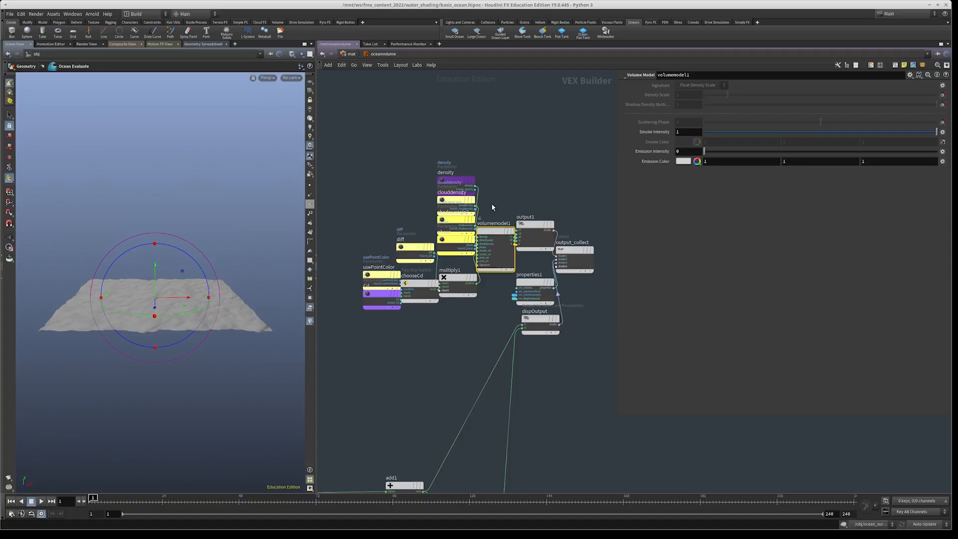
# - Examine the shading nodes and the group of displacement nodes inside the oceanvolume material network
pyautogui.scroll(-3, 492, 204)
pyautogui.moveTo(509, 186); pyautogui.dragTo(550, 140, button='middle')
pyautogui.moveTo(527, 122); pyautogui.dragTo(433, 259)
pyautogui.moveTo(432, 299); pyautogui.dragTo(495, 261, button='middle')
pyautogui.scroll(-3, 495, 261)
pyautogui.moveTo(562, 363); pyautogui.dragTo(368, 248)
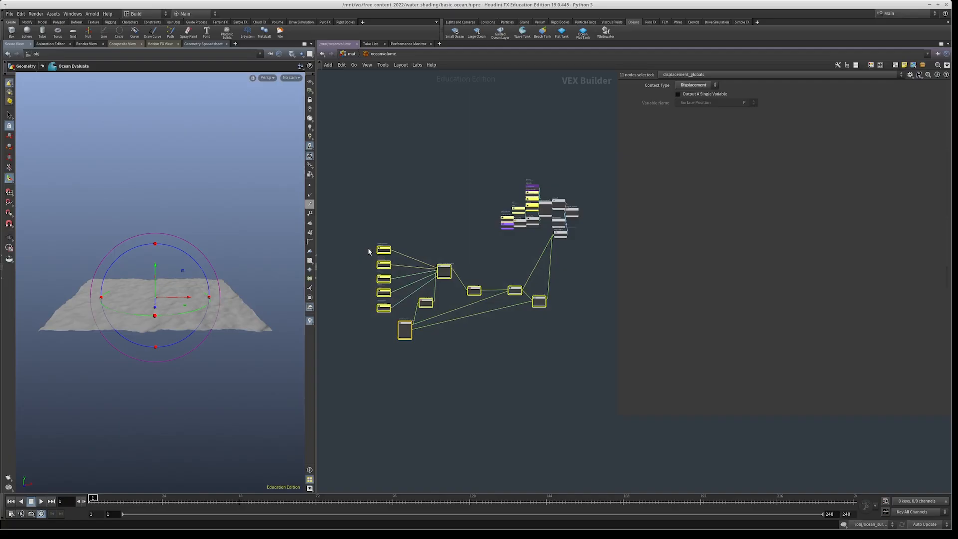
pyautogui.scroll(5, 375, 344)
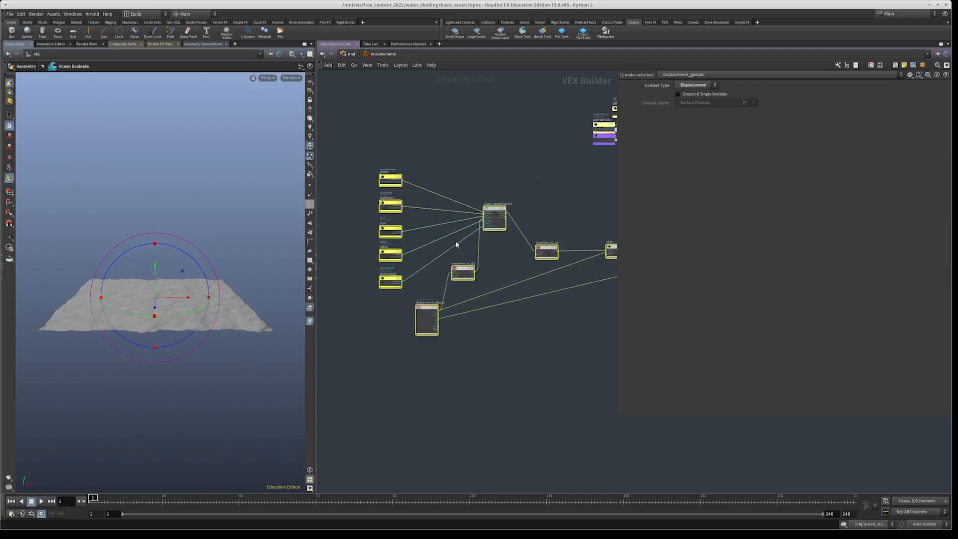
pyautogui.moveTo(418, 284); pyautogui.dragTo(383, 320, button='middle')
pyautogui.moveTo(441, 401); pyautogui.dragTo(394, 360)
pyautogui.moveTo(463, 377); pyautogui.dragTo(313, 456, button='middle')
pyautogui.moveTo(364, 261); pyautogui.dragTo(312, 356)
# - Return to the object level, display ocean_interior again and show its render parameters
pyautogui.click(345, 54)
pyautogui.click(346, 55)
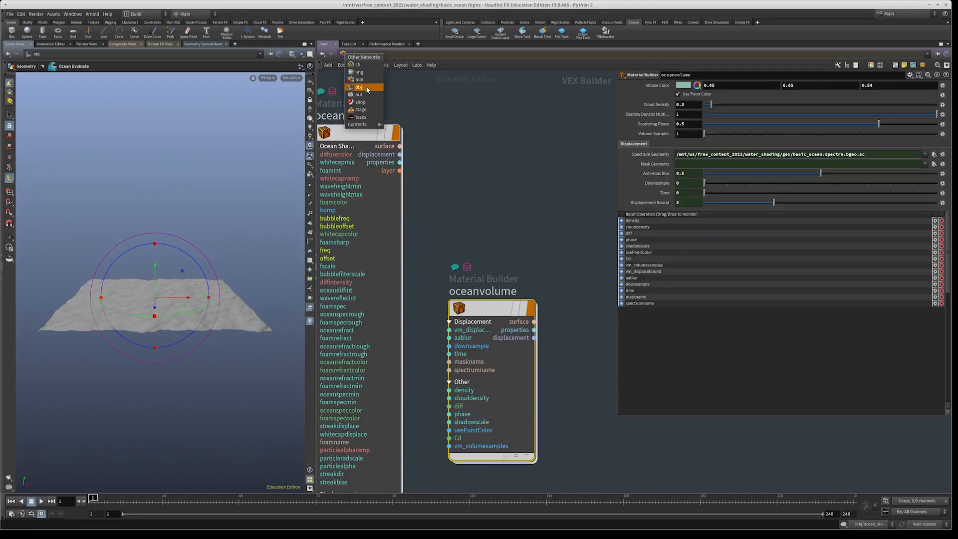
pyautogui.click(367, 88)
pyautogui.moveTo(505, 325); pyautogui.dragTo(571, 243)
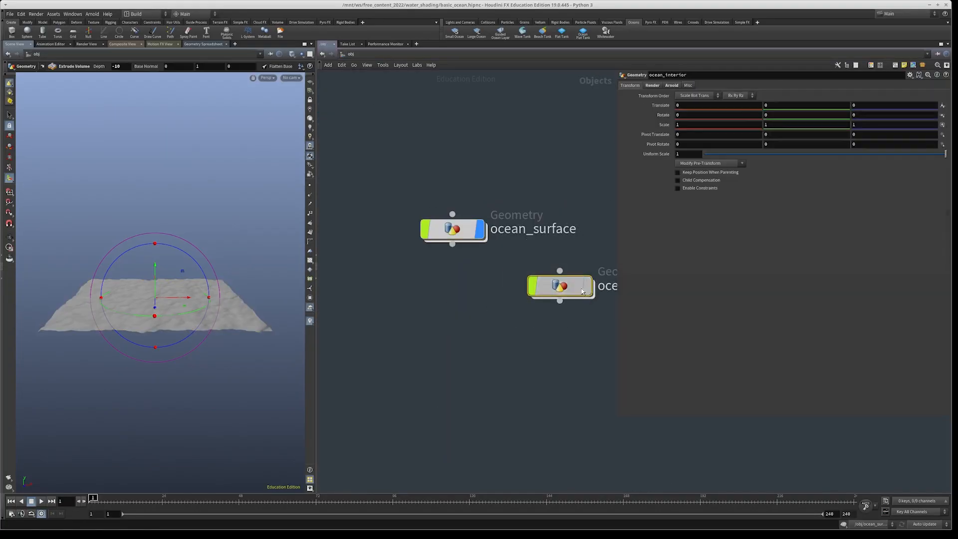
pyautogui.click(652, 85)
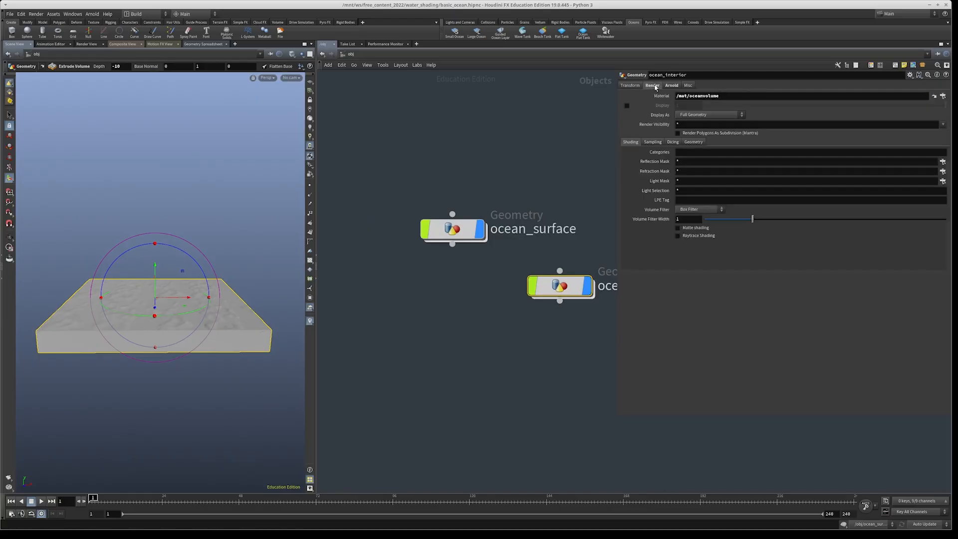
# - Check ocean_interior's geometry and shading render settings and open its assigned oceanvolume material
pyautogui.click(692, 143)
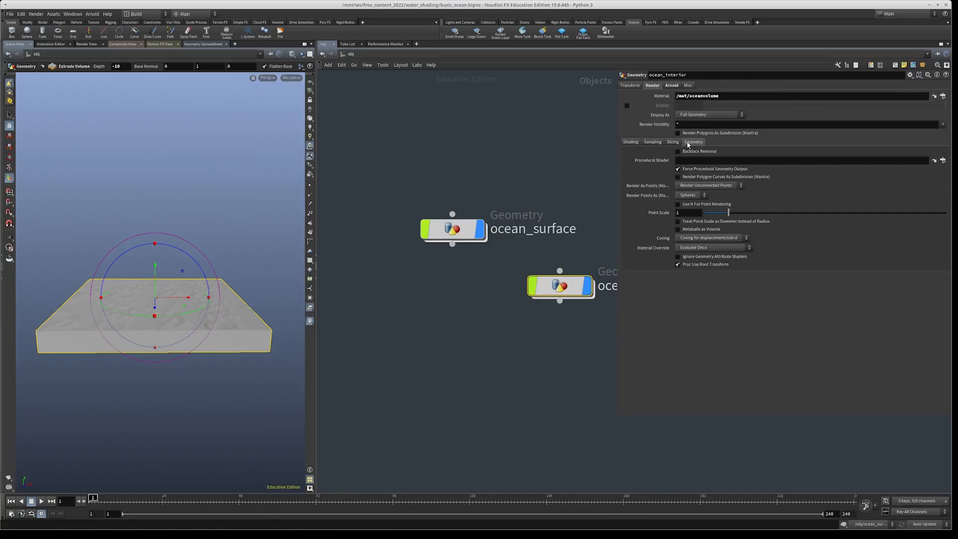
pyautogui.click(631, 144)
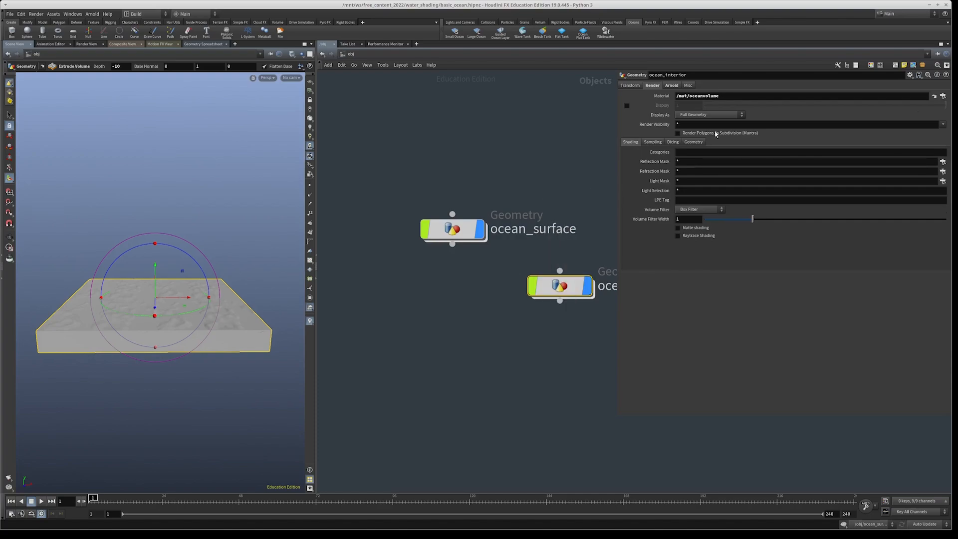
pyautogui.click(933, 96)
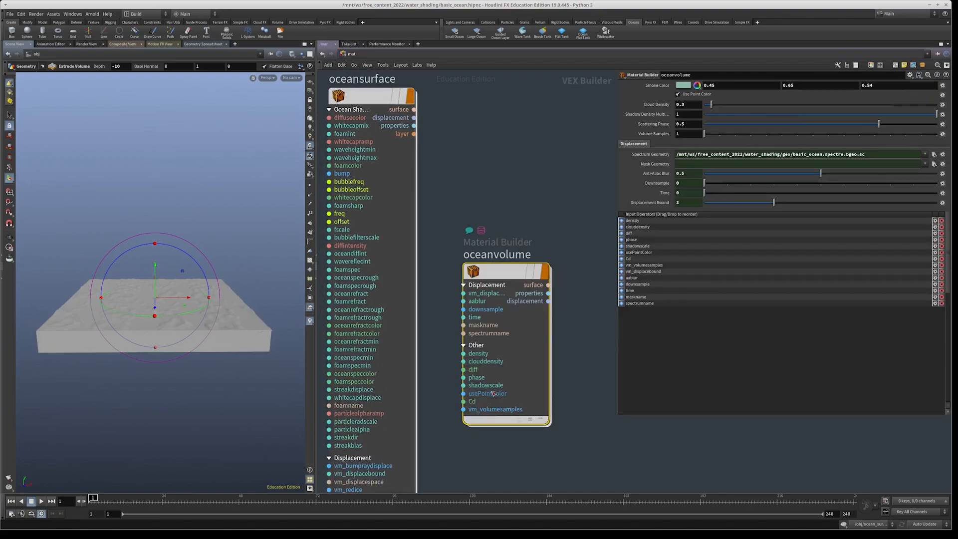
pyautogui.moveTo(501, 276)
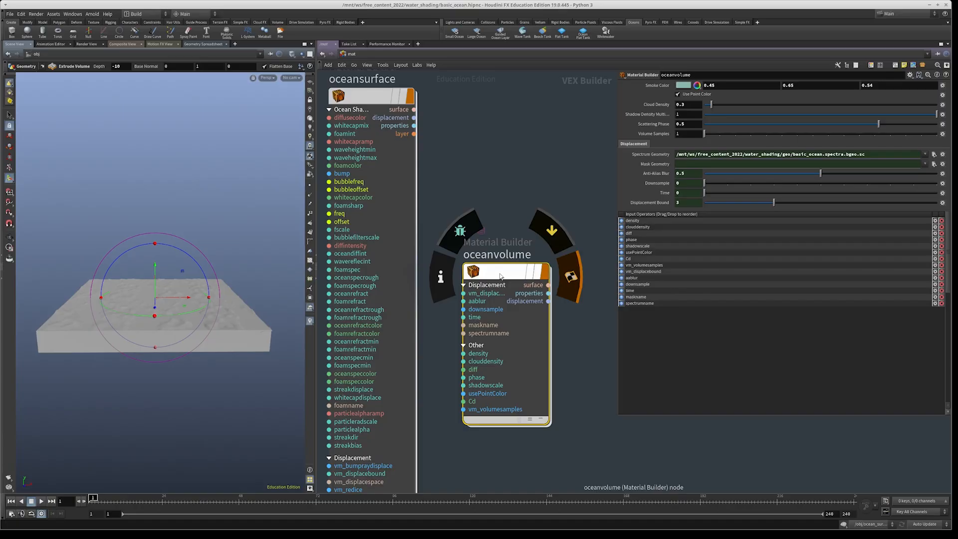
# - Revisit the object level, return to the material network and select both the oceansurface and oceanvolume materials
pyautogui.click(355, 53)
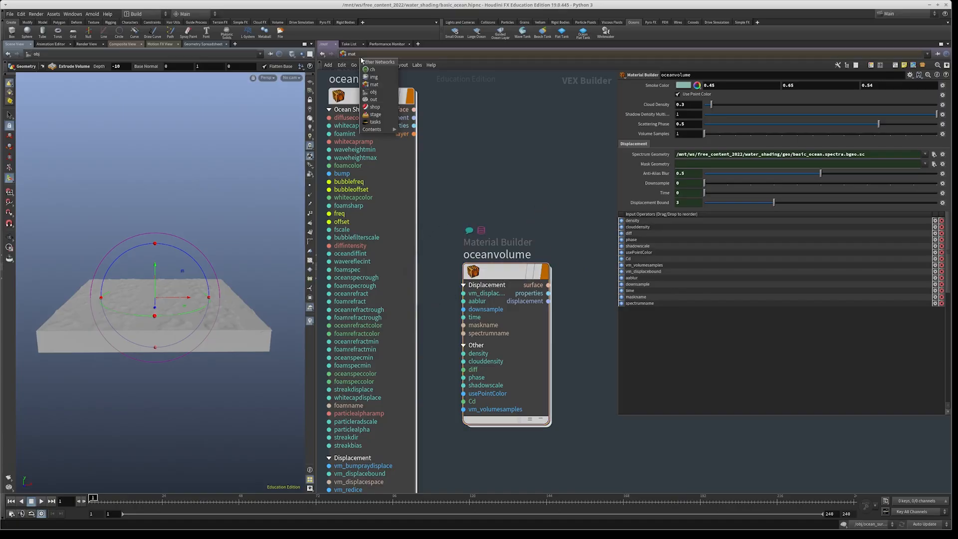
pyautogui.click(373, 92)
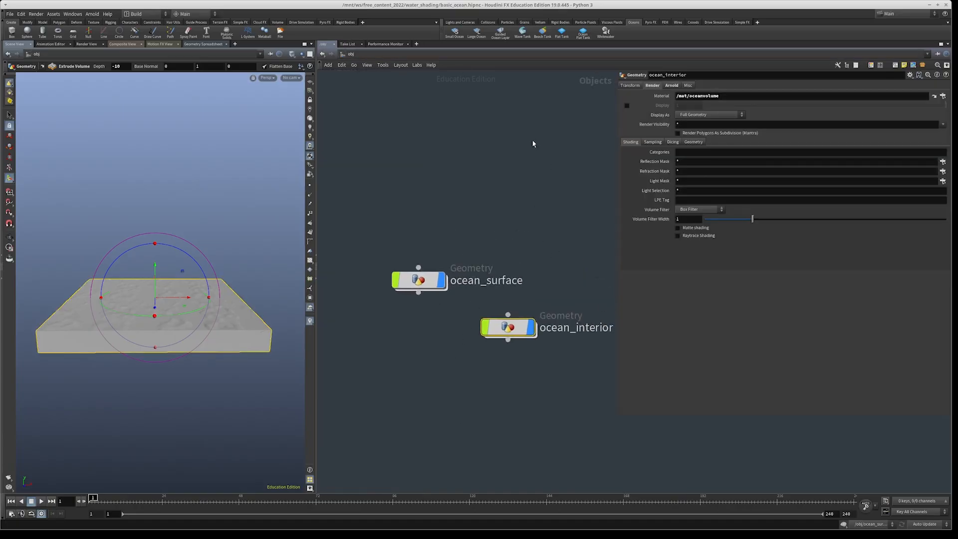
pyautogui.click(355, 54)
pyautogui.click(373, 81)
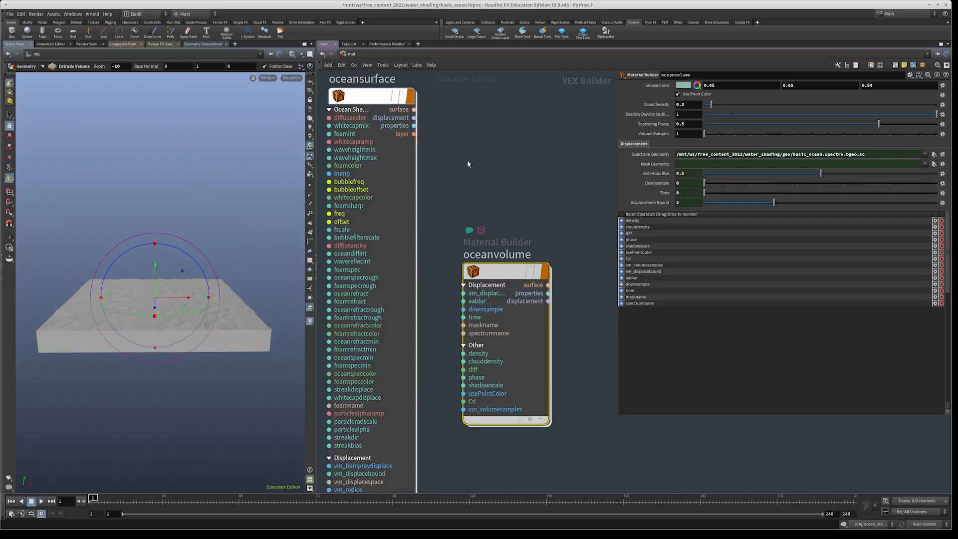
pyautogui.scroll(-4, 532, 232)
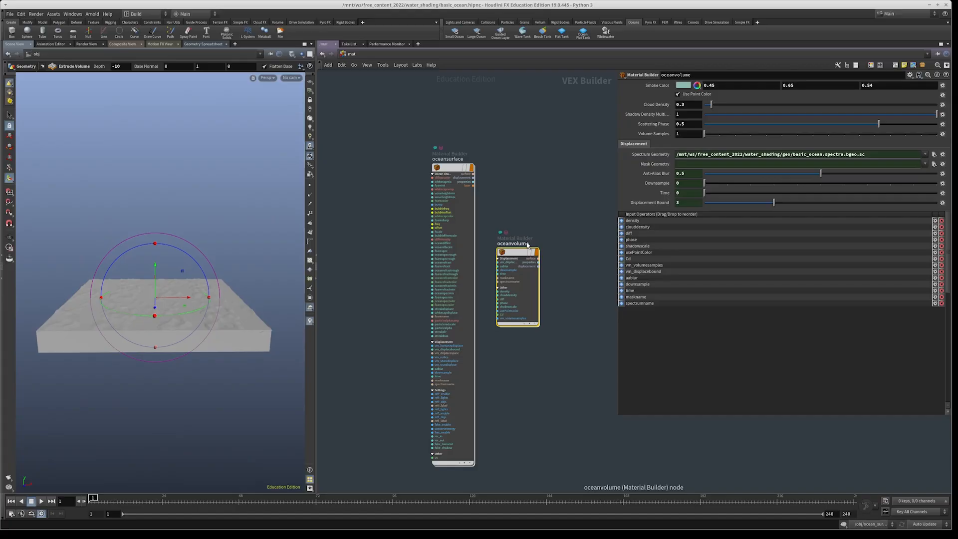
pyautogui.moveTo(428, 145); pyautogui.dragTo(510, 383)
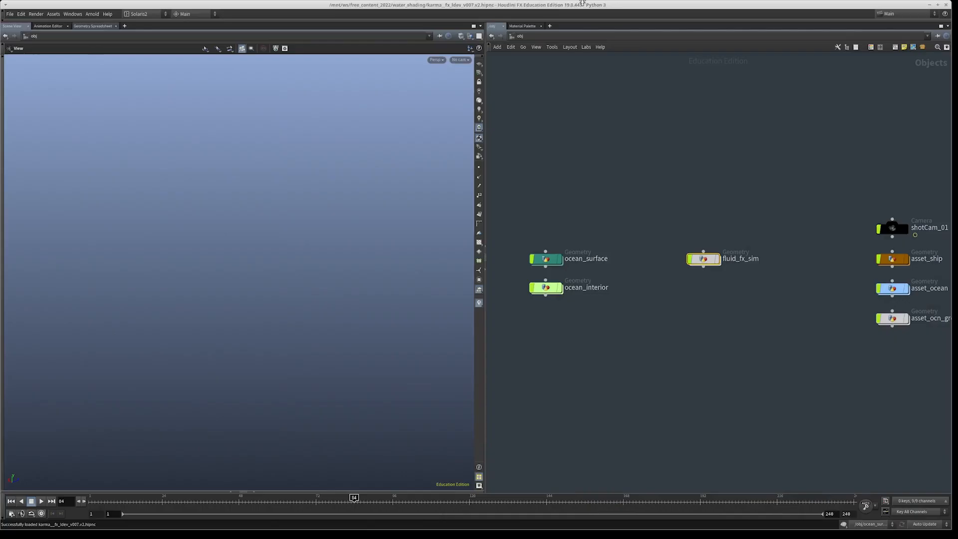
# - Frame the object nodes of the Karma water scene and switch to its stage network
pyautogui.press('h')
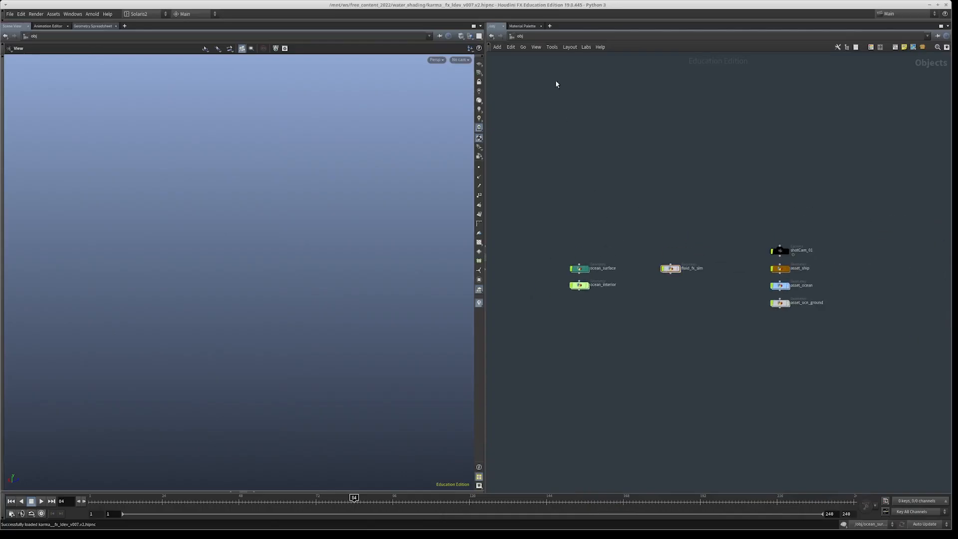
pyautogui.click(533, 36)
pyautogui.click(546, 91)
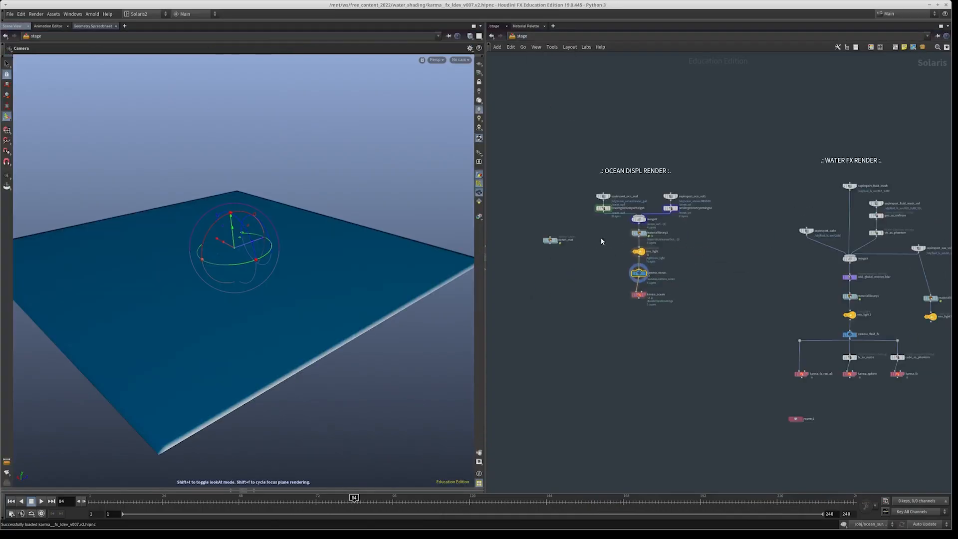
# - Display the sopimport_ocn_surf node and inspect the wireframe of the imported ocean surface grid
pyautogui.scroll(10, 625, 318)
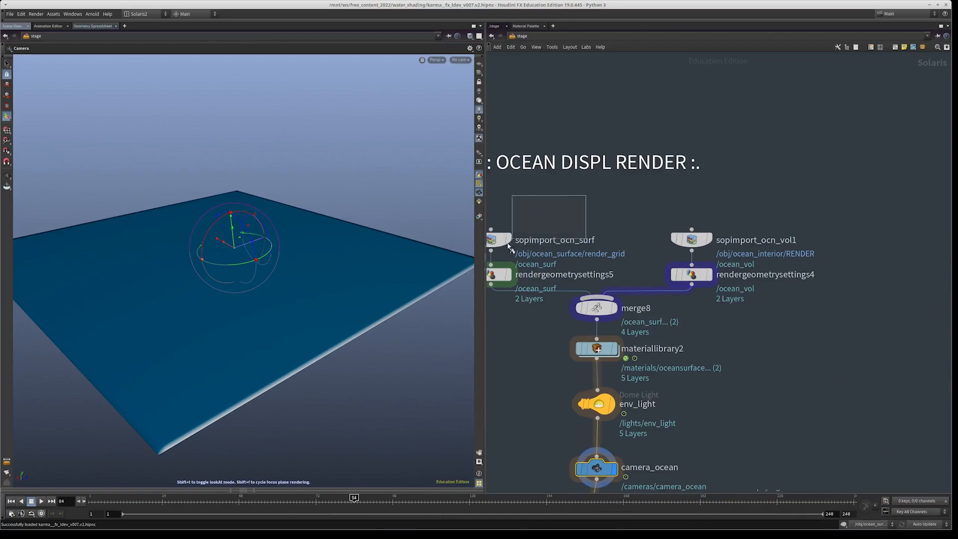
pyautogui.click(499, 240)
pyautogui.keyDown('alt'); pyautogui.moveTo(246, 240); pyautogui.dragTo(329, 254); pyautogui.keyUp('alt')
pyautogui.press('w')
pyautogui.moveTo(610, 218); pyautogui.dragTo(571, 245, button='middle')
pyautogui.press('r')
# - Display the sopimport_ocn_vol1 node and inspect the imported ocean volume geometry from several angles
pyautogui.moveTo(604, 235); pyautogui.dragTo(722, 279)
pyautogui.keyDown('alt'); pyautogui.moveTo(310, 329); pyautogui.dragTo(303, 155); pyautogui.keyUp('alt')
pyautogui.keyDown('alt'); pyautogui.moveTo(302, 155); pyautogui.dragTo(420, 246, button='right'); pyautogui.keyUp('alt')
pyautogui.moveTo(225, 289)
pyautogui.keyDown('alt'); pyautogui.mouseDown(button='right')
pyautogui.moveTo(402, 285)
pyautogui.moveTo(310, 271)
pyautogui.mouseUp(button='right'); pyautogui.keyUp('alt')
pyautogui.press('w')
pyautogui.moveTo(309, 271)
pyautogui.keyDown('alt'); pyautogui.mouseDown()
pyautogui.moveTo(288, 331)
pyautogui.moveTo(294, 314)
pyautogui.mouseUp(); pyautogui.keyUp('alt')
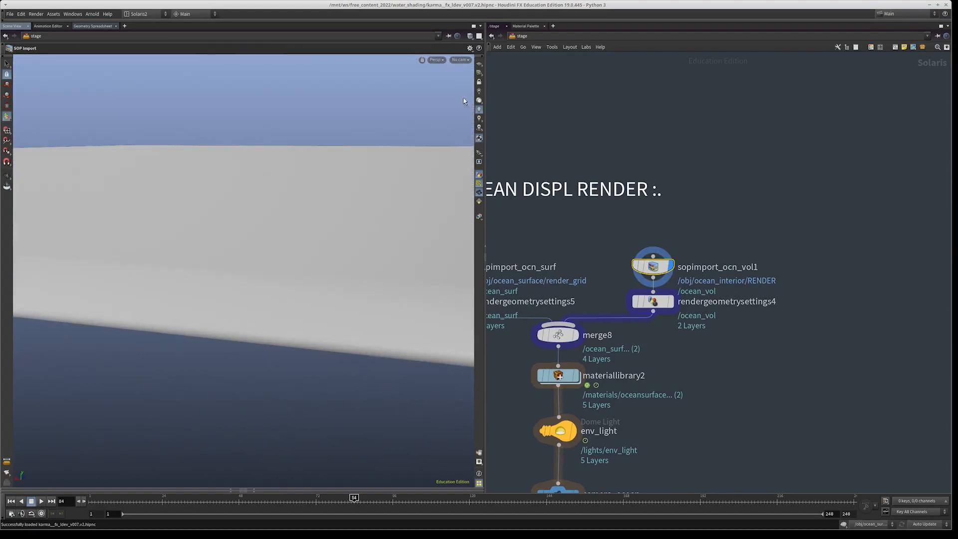
pyautogui.click(459, 59)
pyautogui.click(499, 103)
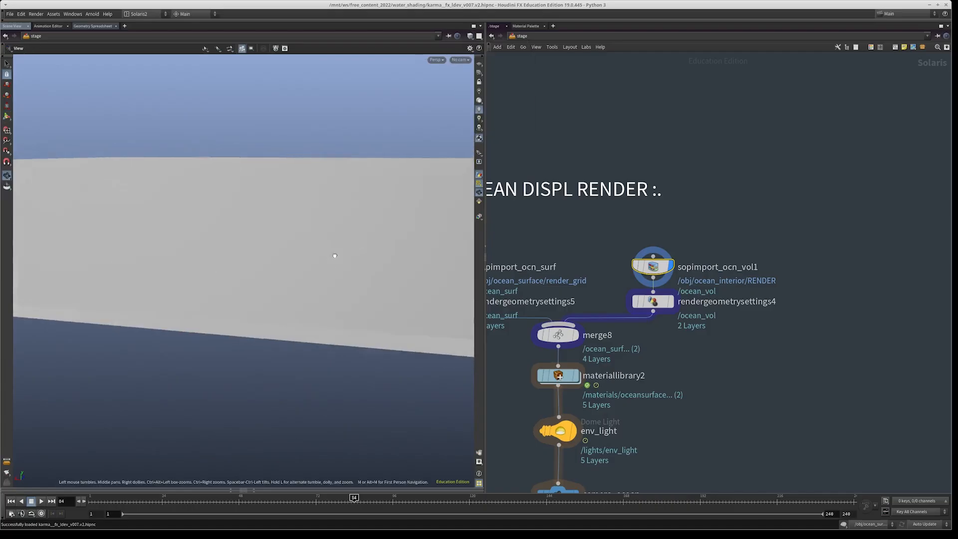
pyautogui.scroll(-4, 335, 255)
pyautogui.keyDown('alt'); pyautogui.moveTo(343, 212); pyautogui.dragTo(399, 133); pyautogui.keyUp('alt')
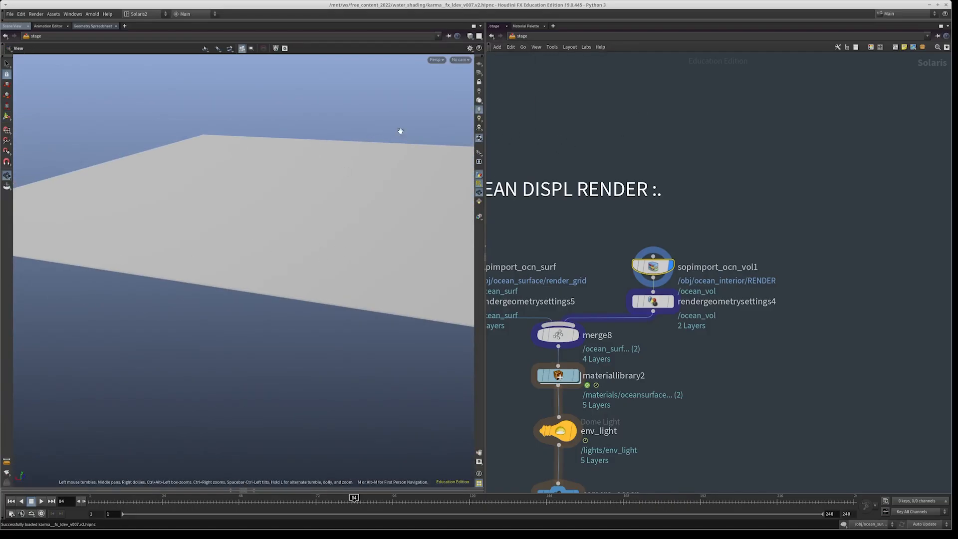
pyautogui.click(438, 62)
pyautogui.click(700, 116)
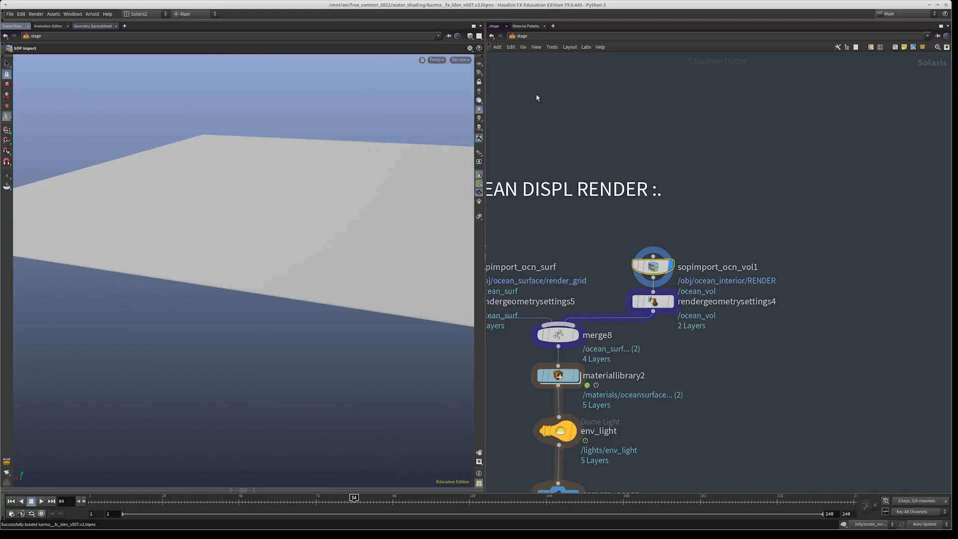
pyautogui.click(436, 61)
pyautogui.click(539, 106)
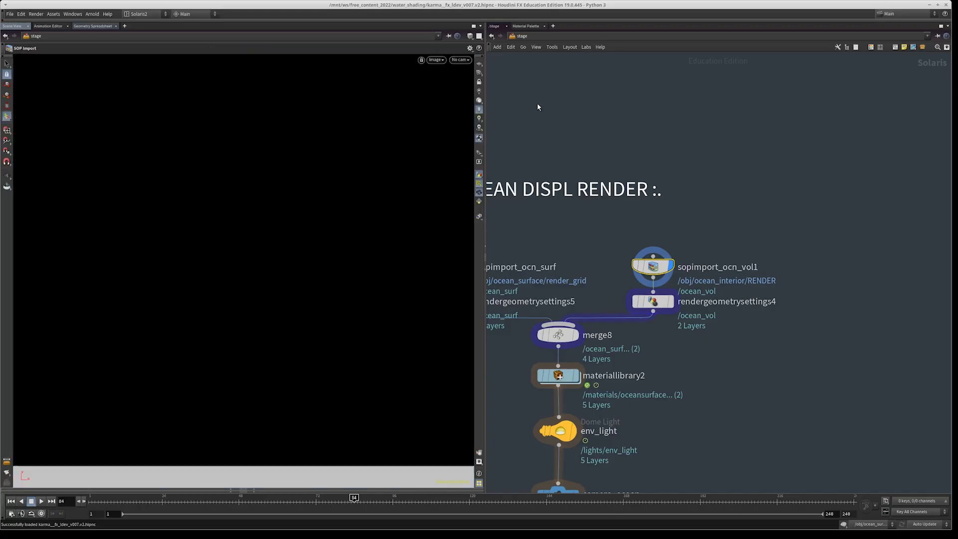
pyautogui.click(439, 60)
pyautogui.click(604, 81)
pyautogui.hotkey('ctrl', 'z')
pyautogui.hotkey('ctrl', 'z')
# - Set the viewport to the perspective view and frame the whole ocean volume
pyautogui.click(435, 60)
pyautogui.moveTo(452, 74)
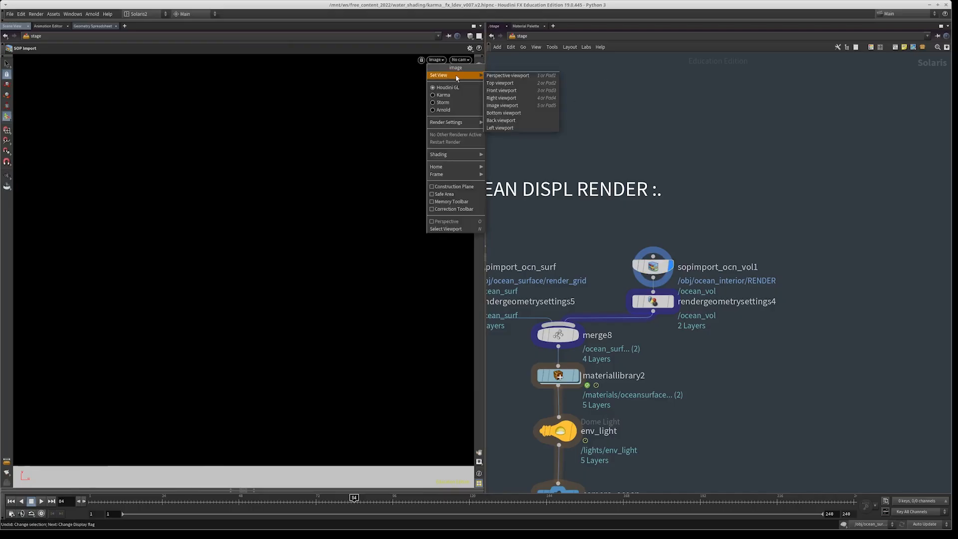
pyautogui.click(513, 79)
pyautogui.hotkey('space', 'g')
# - Select the OCEAN DISPL RENDER nodes and look at the rendered ocean image in MPlay
pyautogui.moveTo(718, 379); pyautogui.dragTo(719, 291, button='middle')
pyautogui.moveTo(648, 302); pyautogui.dragTo(751, 374, button='middle')
pyautogui.scroll(-3, 623, 346)
pyautogui.moveTo(630, 329); pyautogui.dragTo(648, 253, button='middle')
pyautogui.scroll(-3, 648, 254)
pyautogui.moveTo(761, 138); pyautogui.dragTo(617, 338)
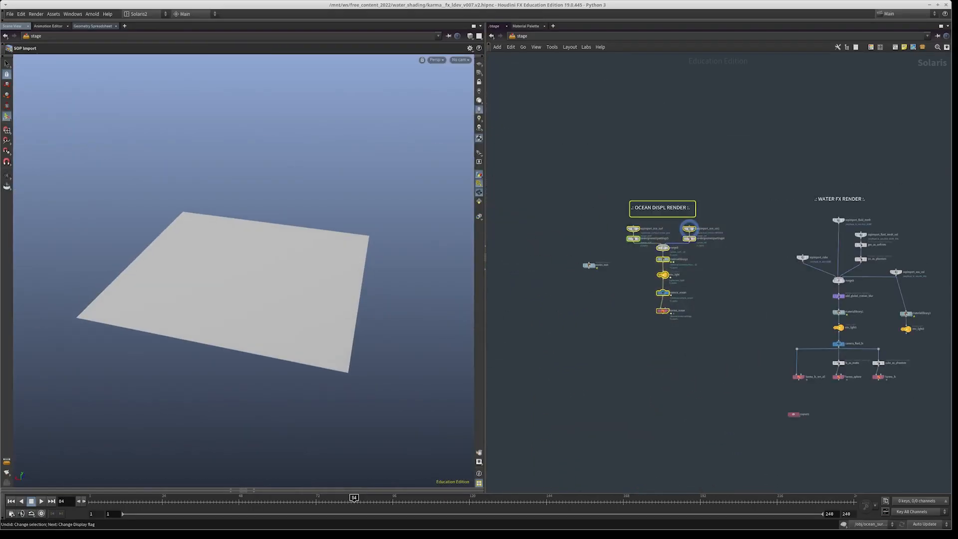
pyautogui.keyDown('alt'); pyautogui.moveTo(679, 247); pyautogui.dragTo(638, 250); pyautogui.keyUp('alt')
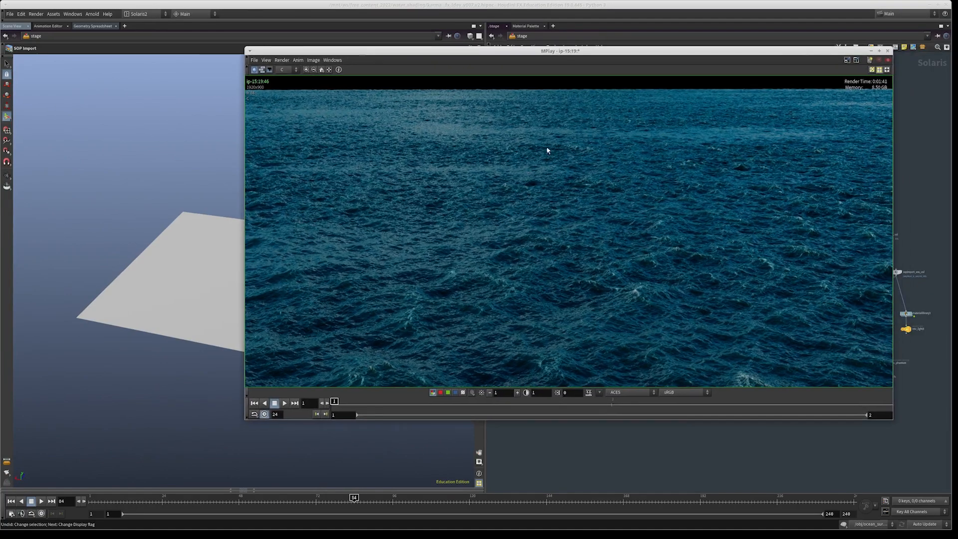
pyautogui.keyDown('alt'); pyautogui.moveTo(712, 274); pyautogui.dragTo(0, 298); pyautogui.keyUp('alt')
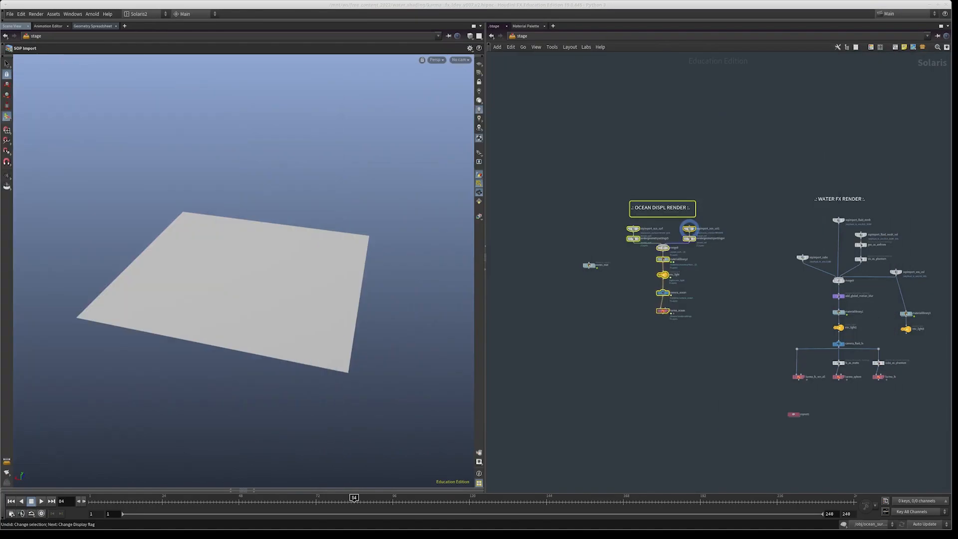
# - Display the merge8 node and show the parameters of materiallibrary2
pyautogui.scroll(5, 680, 245)
pyautogui.moveTo(699, 270); pyautogui.dragTo(701, 254, button='middle')
pyautogui.moveTo(702, 254); pyautogui.dragTo(571, 241)
pyautogui.click(634, 277)
pyautogui.press('p')
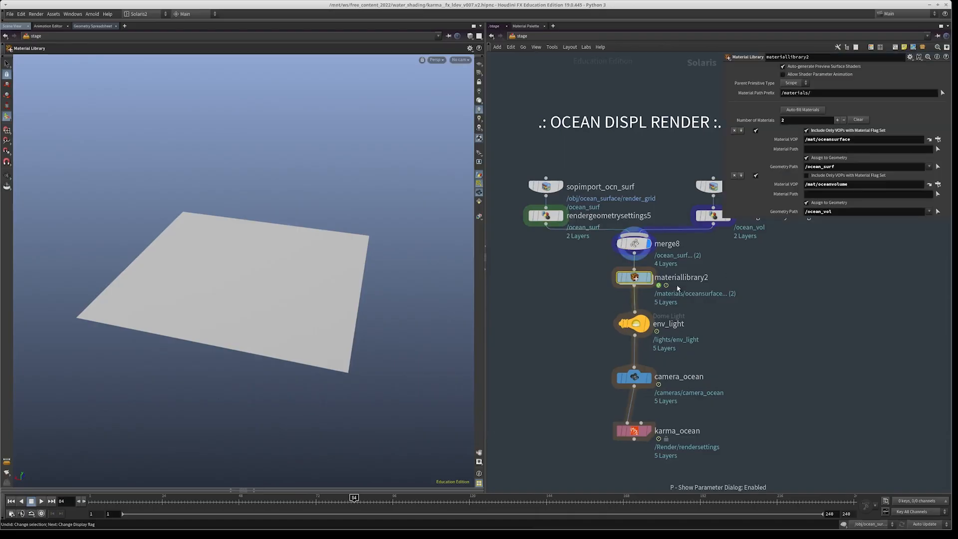
# - Open the material network and compare its oceansurface and oceanvolume materials with those in the basic ocean scene
pyautogui.click(542, 35)
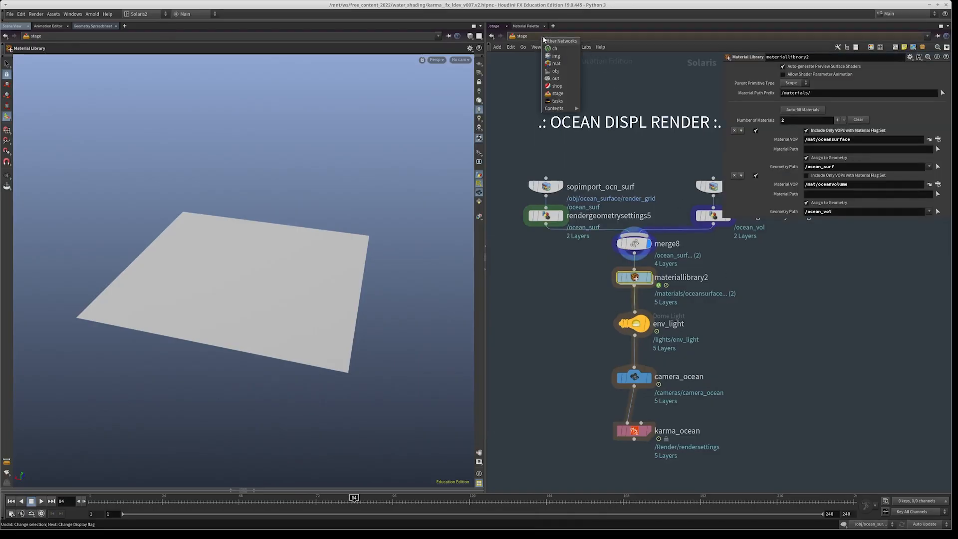
pyautogui.click(553, 65)
pyautogui.moveTo(636, 294); pyautogui.dragTo(637, 334, button='middle')
pyautogui.moveTo(660, 234); pyautogui.dragTo(539, 304)
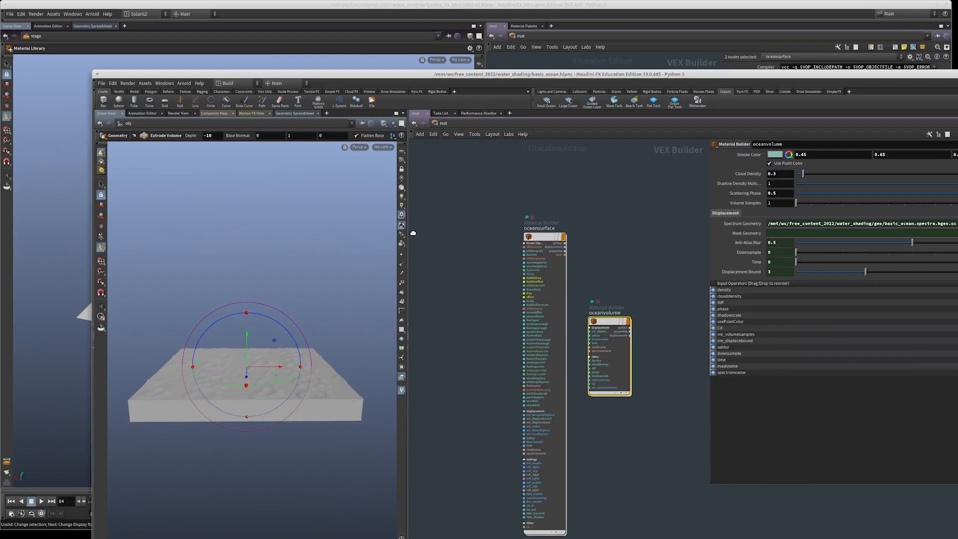
pyautogui.moveTo(633, 255); pyautogui.dragTo(590, 396)
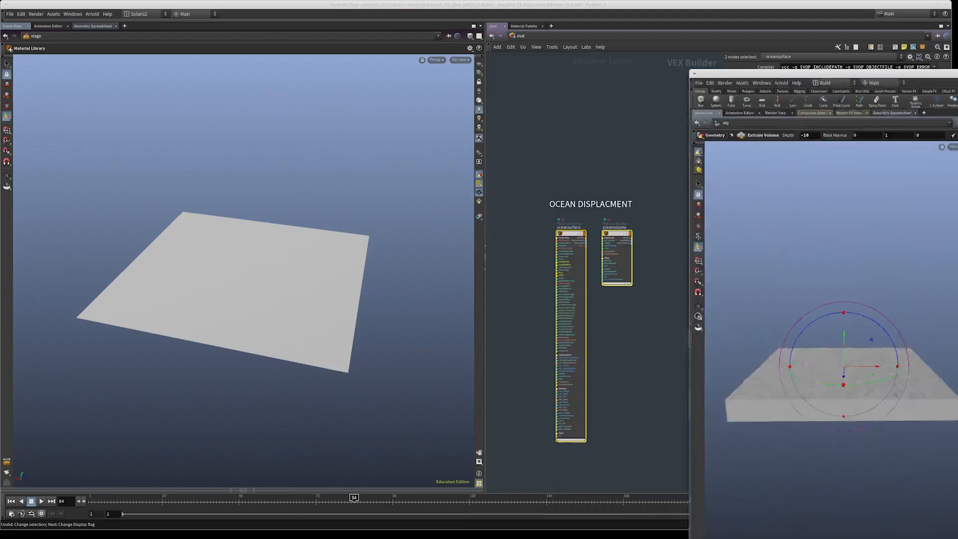
pyautogui.click(531, 81)
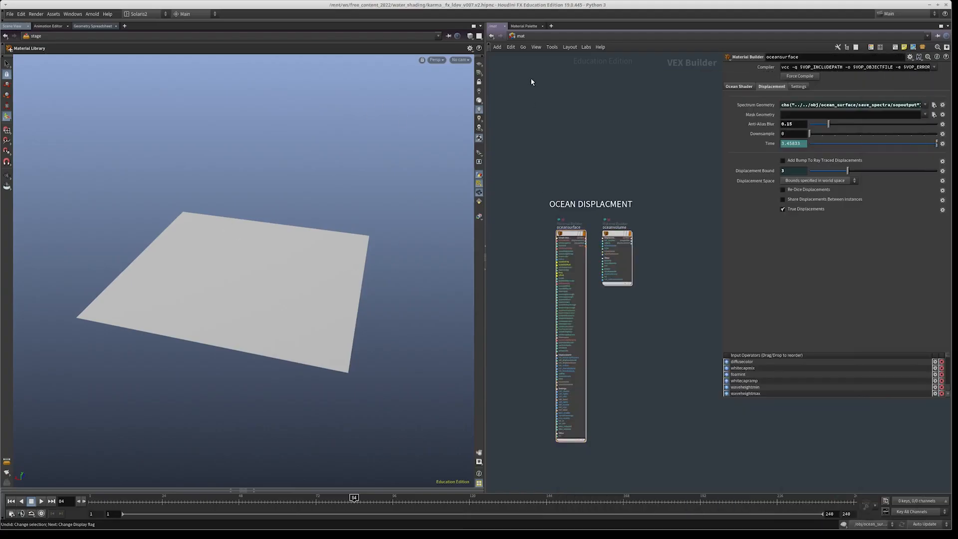
# - Return to the stage network and examine materiallibrary2's material paths and the geometry paths they are assigned to
pyautogui.click(527, 37)
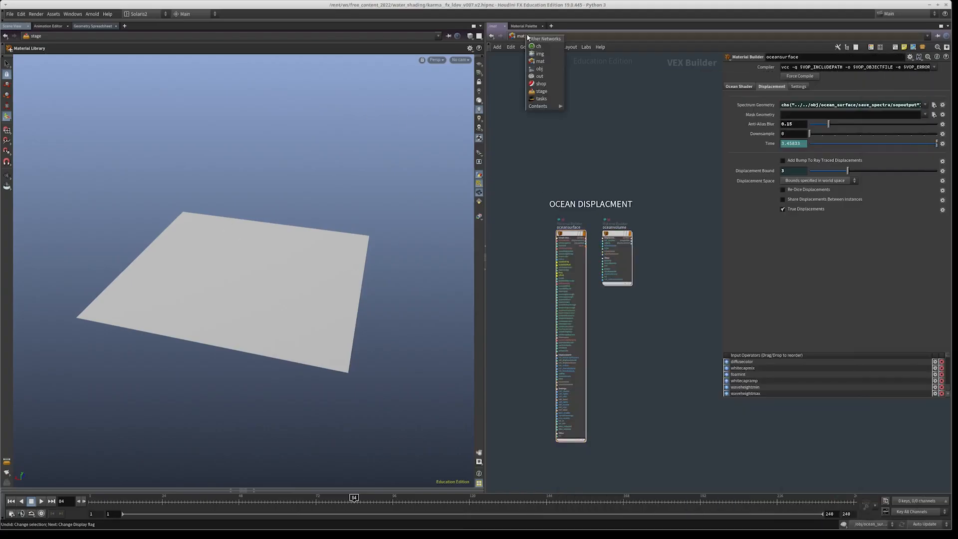
pyautogui.click(545, 95)
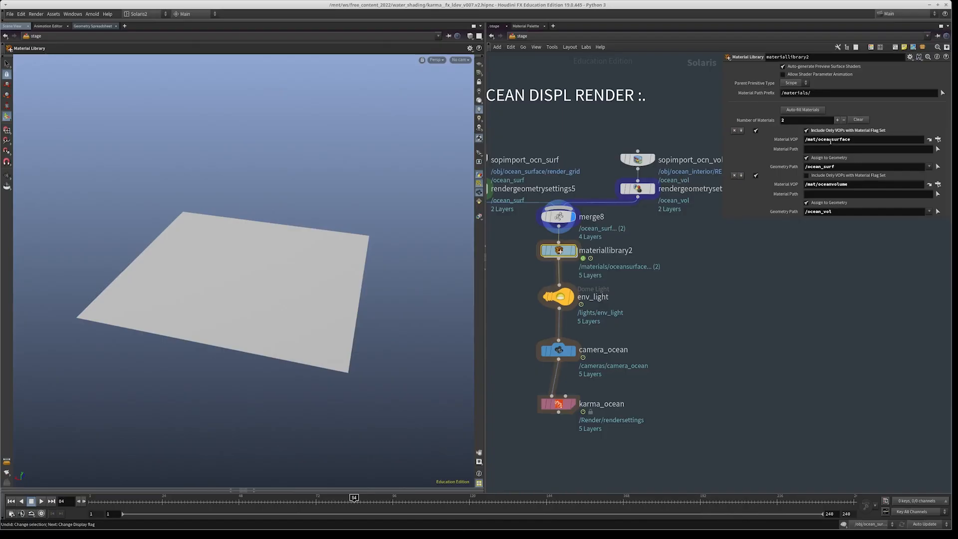
pyautogui.moveTo(835, 169); pyautogui.dragTo(771, 167)
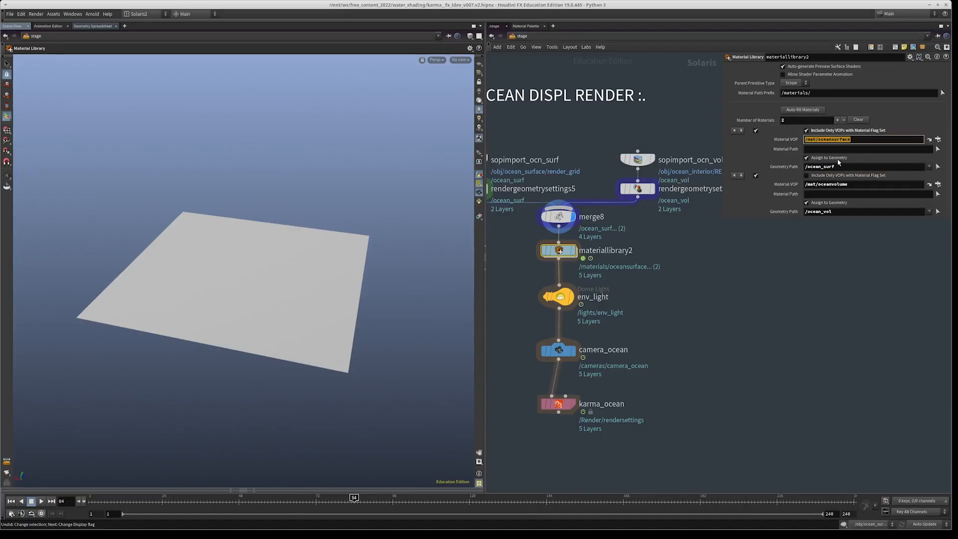
pyautogui.moveTo(783, 325); pyautogui.dragTo(772, 353, button='middle')
pyautogui.moveTo(850, 185); pyautogui.dragTo(785, 185)
pyautogui.moveTo(838, 213); pyautogui.dragTo(785, 215)
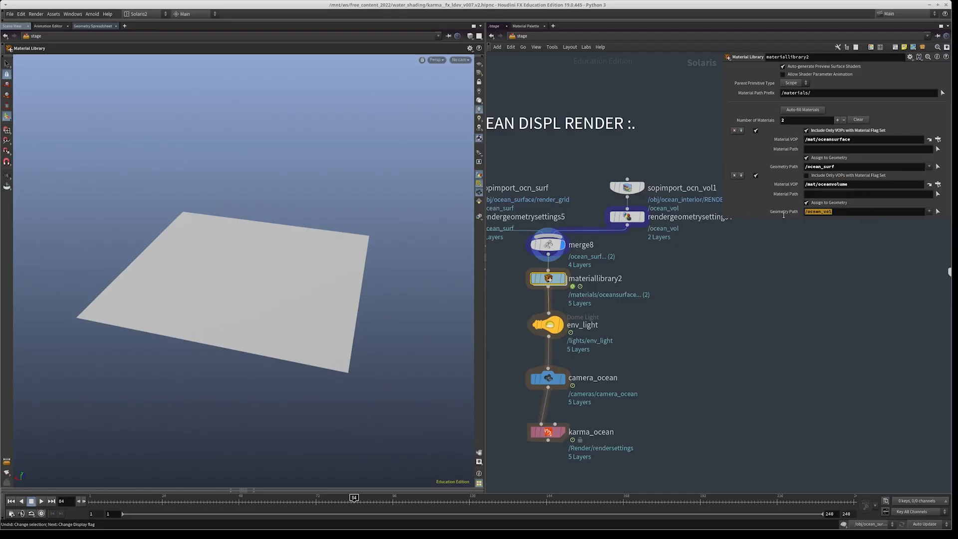
pyautogui.moveTo(773, 277); pyautogui.dragTo(760, 310, button='middle')
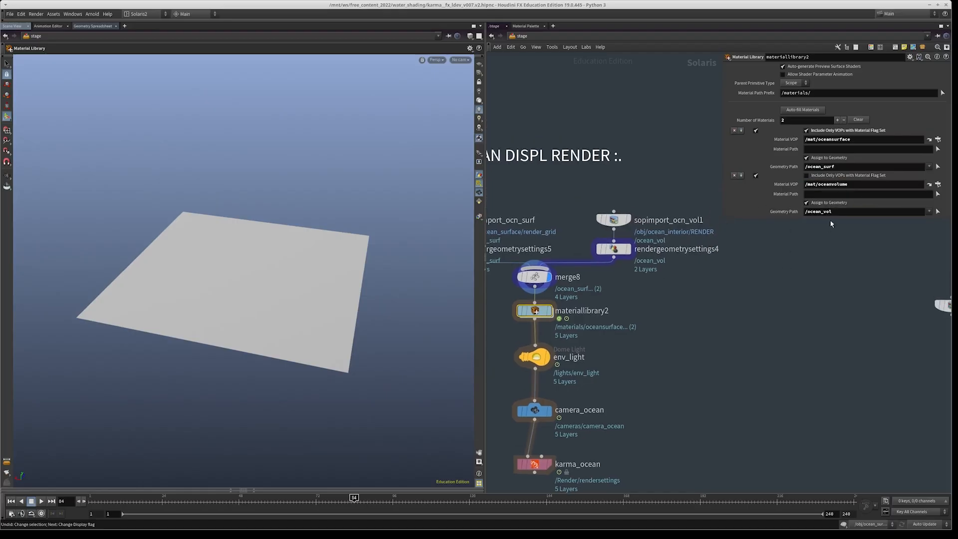
pyautogui.moveTo(688, 302); pyautogui.dragTo(679, 330, button='middle')
# - Check the render settings of rendergeometrysettings4 and add a new Render Geometry Settings node below it
pyautogui.click(604, 280)
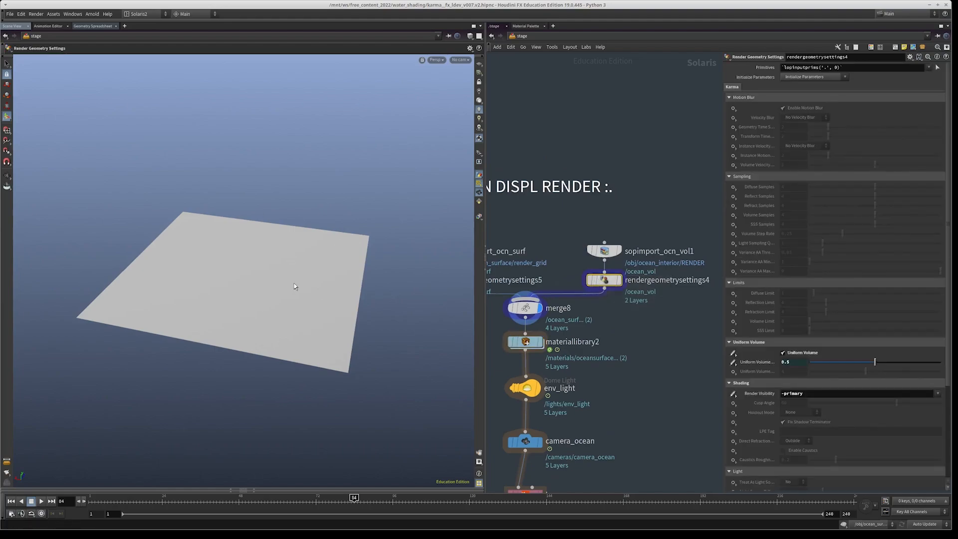
pyautogui.moveTo(631, 370); pyautogui.dragTo(632, 313, button='middle')
pyautogui.press('Tab')
pyautogui.write('rendergeo')
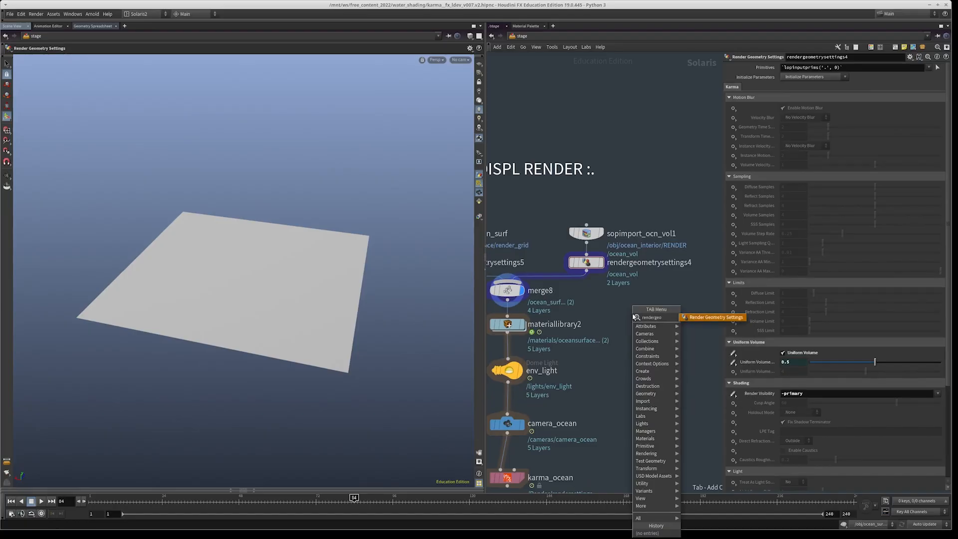
pyautogui.press('Return')
pyautogui.click(633, 317)
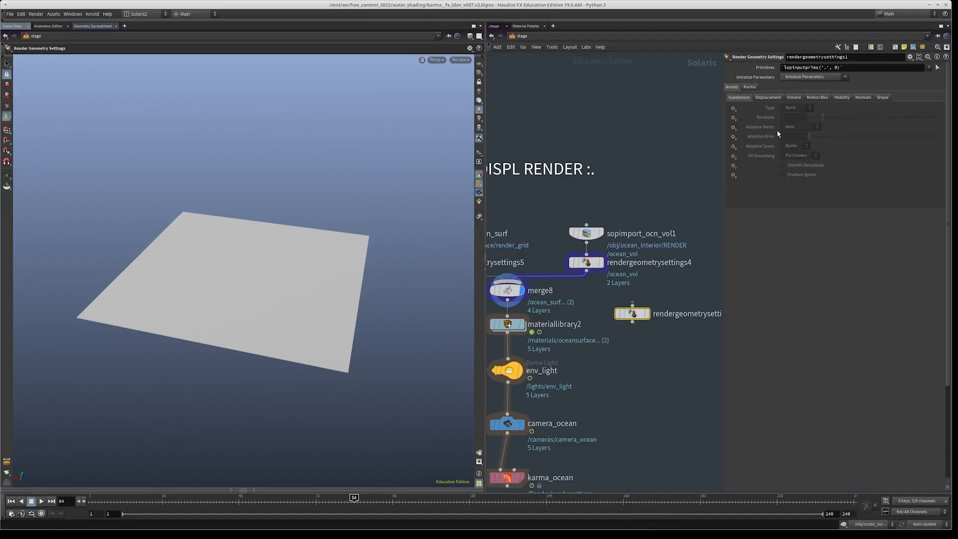
# - In the new node's Karma settings, turn on Uniform Volume and activate the Uniform Volume Density parameter
pyautogui.click(750, 87)
pyautogui.scroll(-5, 756, 219)
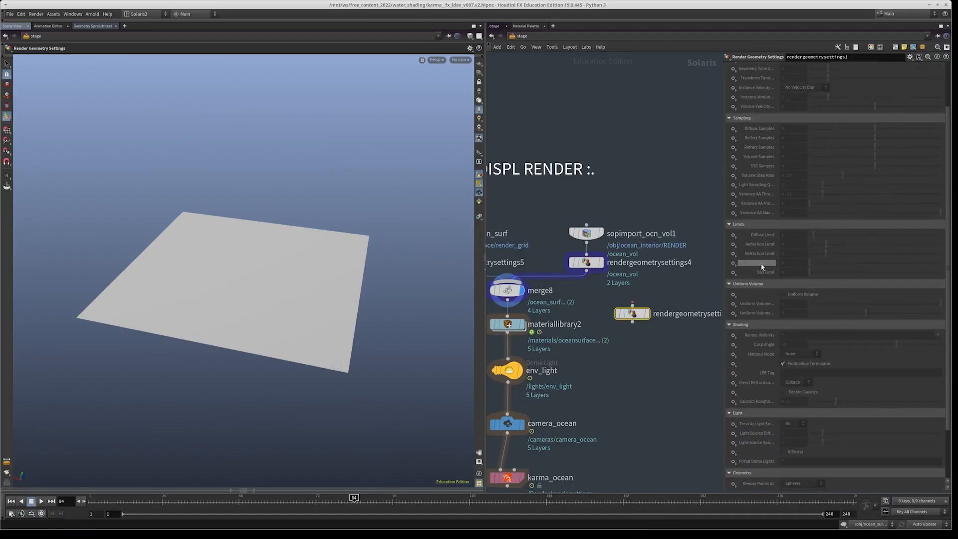
pyautogui.click(733, 295)
pyautogui.click(749, 302)
pyautogui.click(795, 296)
pyautogui.click(732, 303)
pyautogui.click(750, 312)
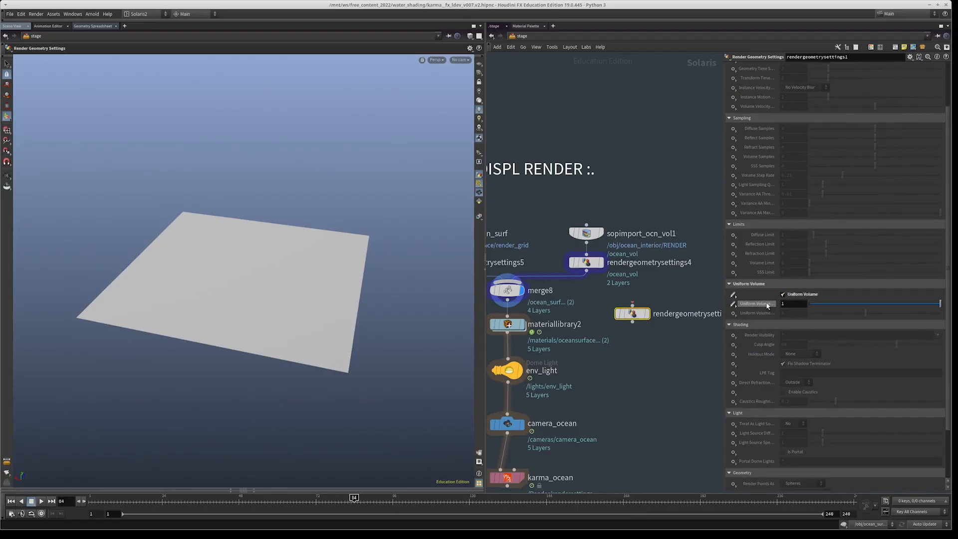
pyautogui.moveTo(792, 305); pyautogui.dragTo(743, 307)
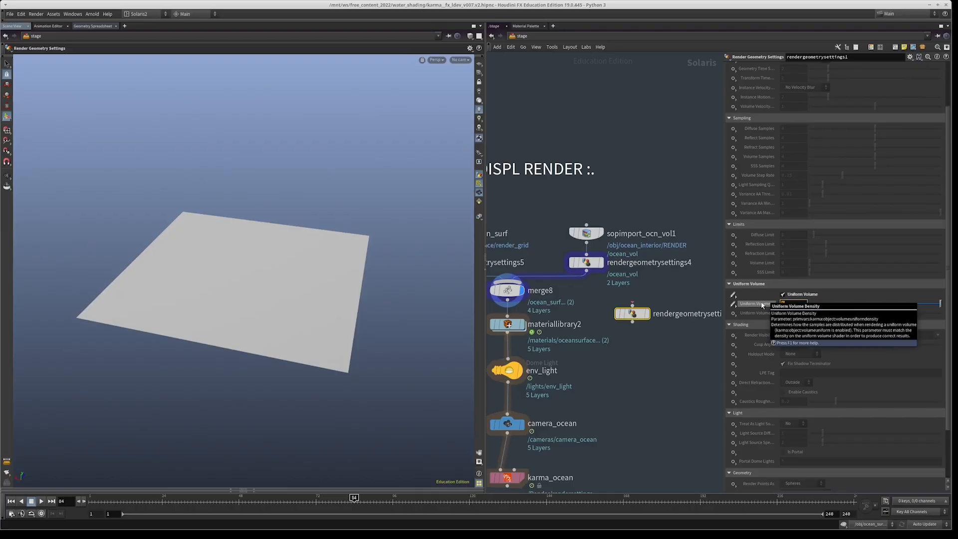
# - Open the material network and examine the Ocean Shader and Settings parameters of the oceansurface material
pyautogui.moveTo(609, 378); pyautogui.dragTo(647, 351, button='middle')
pyautogui.doubleClick(542, 300)
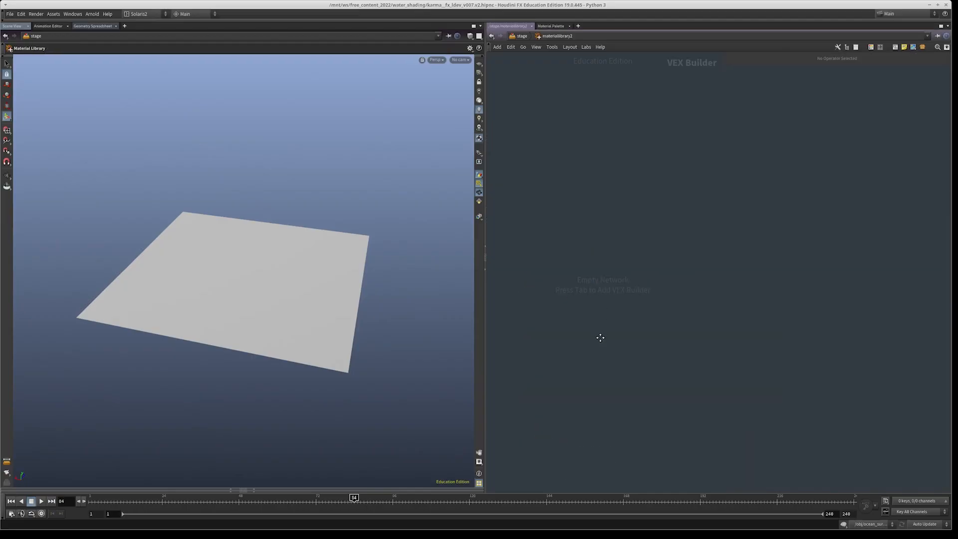
pyautogui.press('u')
pyautogui.click(521, 36)
pyautogui.click(534, 60)
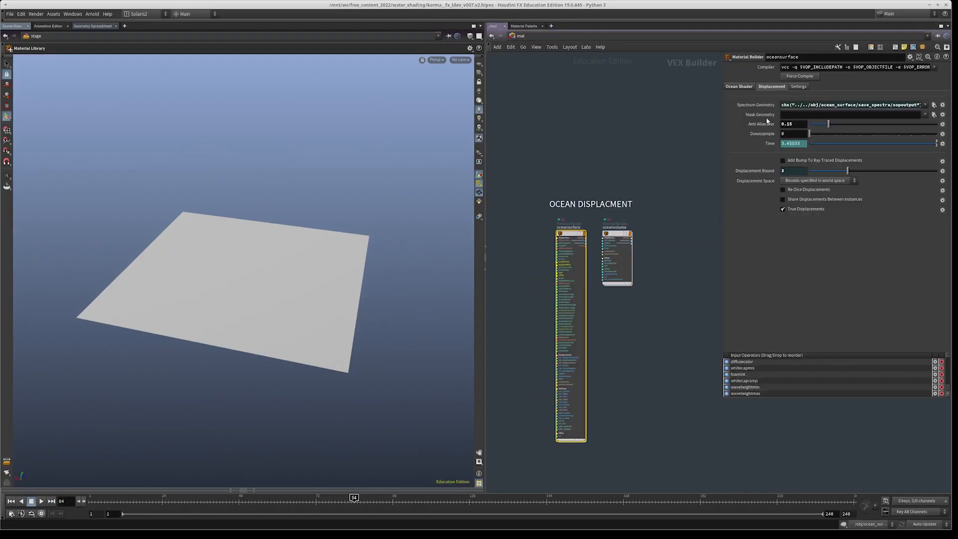
pyautogui.click(738, 86)
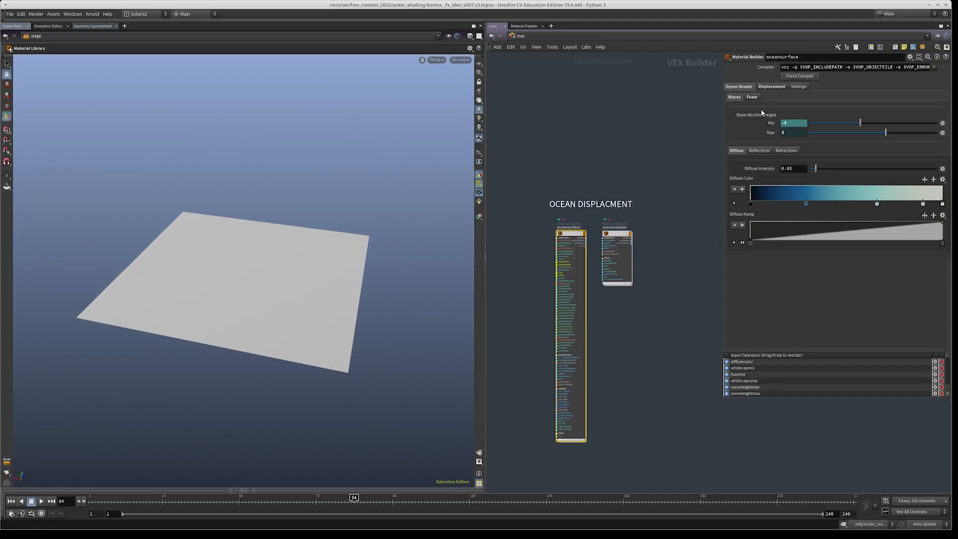
pyautogui.click(798, 86)
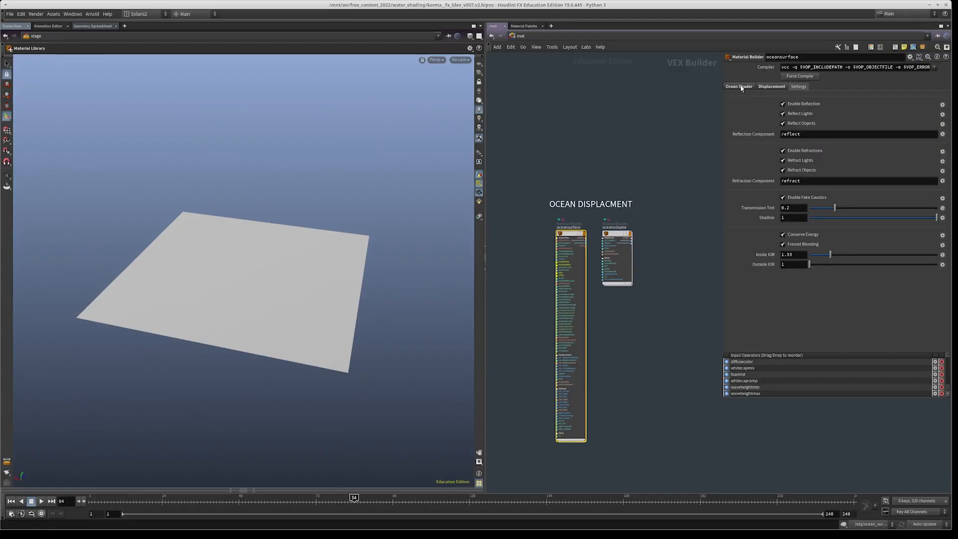
pyautogui.click(740, 87)
# - Select the oceanvolume material, examine its Cloud Density parameter and return to the stage network
pyautogui.moveTo(645, 188); pyautogui.dragTo(616, 284)
pyautogui.moveTo(675, 298); pyautogui.dragTo(625, 249)
pyautogui.rightClick(761, 88)
pyautogui.click(776, 135)
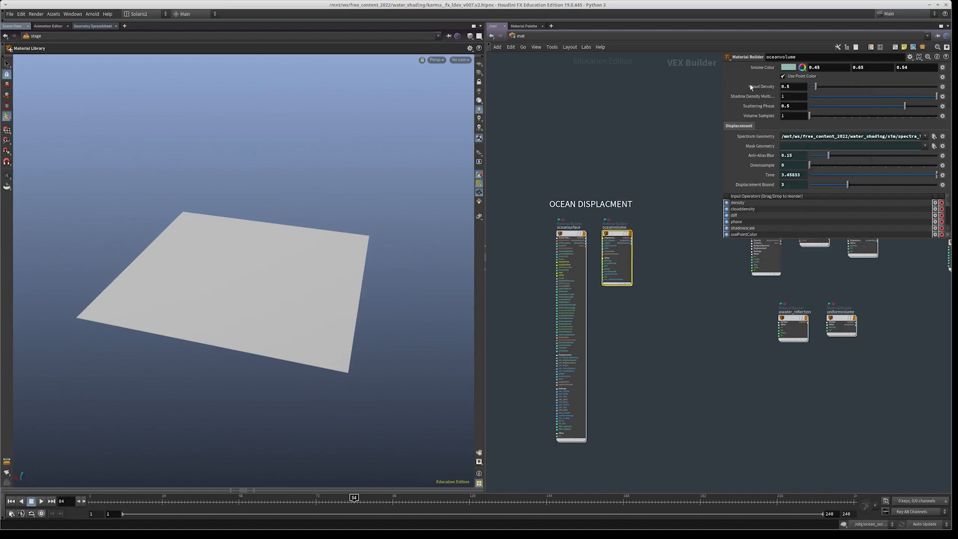
pyautogui.click(519, 37)
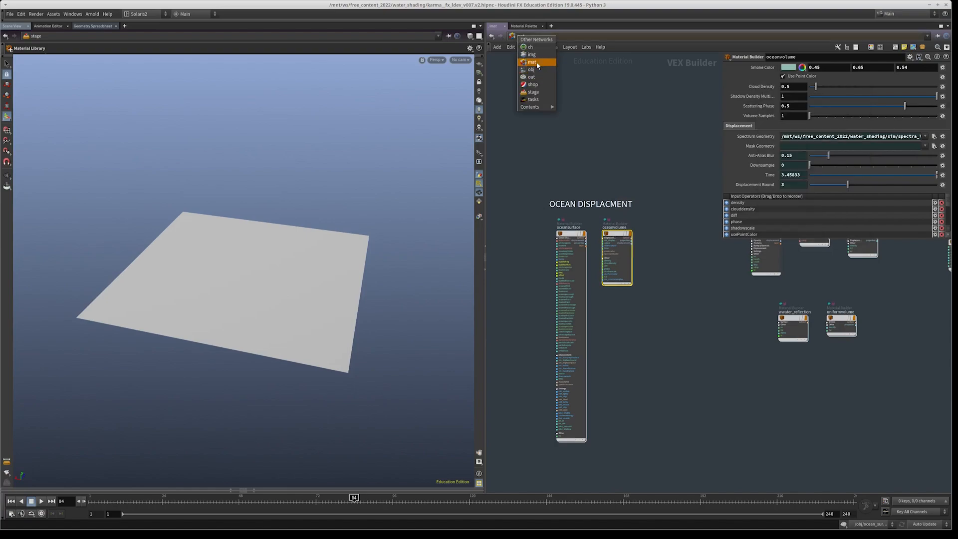
pyautogui.click(532, 92)
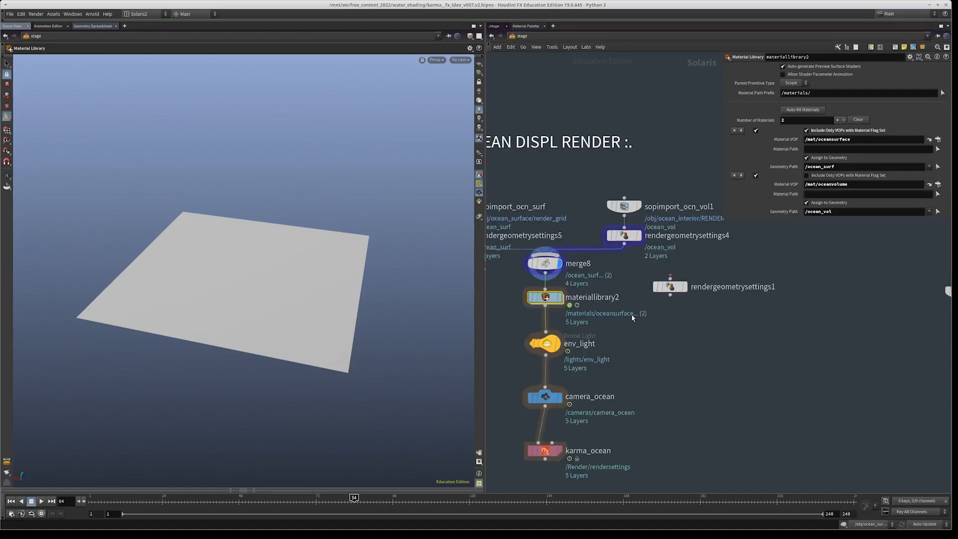
# - Check the Uniform Volume settings of rendergeometrysettings4 and display the materiallibrary2 node
pyautogui.scroll(3, 633, 305)
pyautogui.click(610, 262)
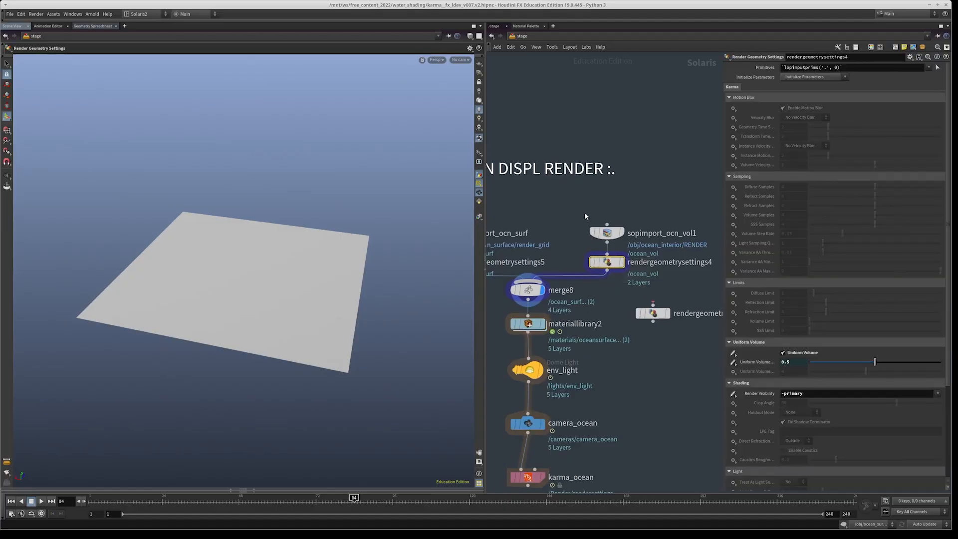
pyautogui.moveTo(613, 204); pyautogui.dragTo(627, 175, button='middle')
pyautogui.moveTo(605, 336); pyautogui.dragTo(617, 305, button='middle')
pyautogui.click(566, 264)
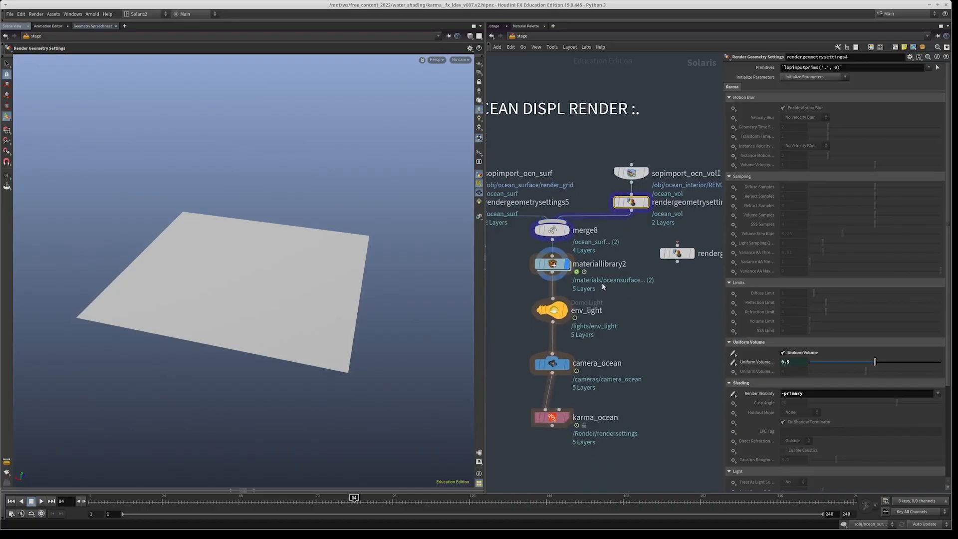
# - Display the env_light node to review its dome light settings, and display camera_ocean to review its transform
pyautogui.click(550, 310)
pyautogui.click(565, 310)
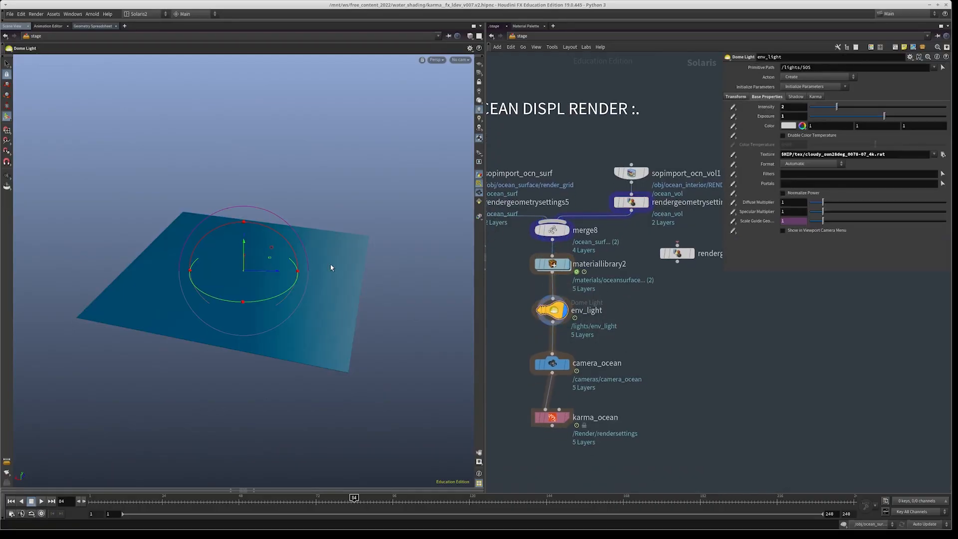
pyautogui.moveTo(650, 333); pyautogui.dragTo(646, 298, button='middle')
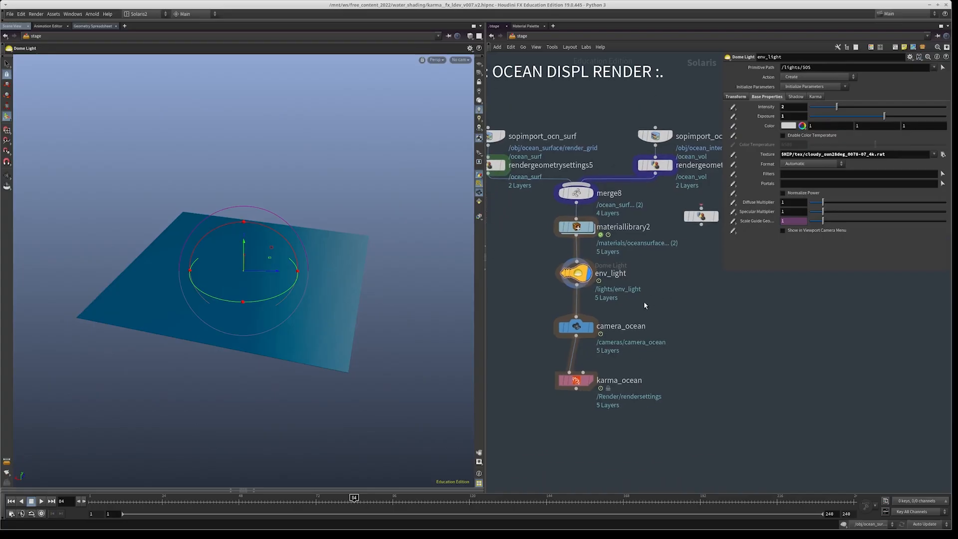
pyautogui.click(576, 326)
pyautogui.click(590, 327)
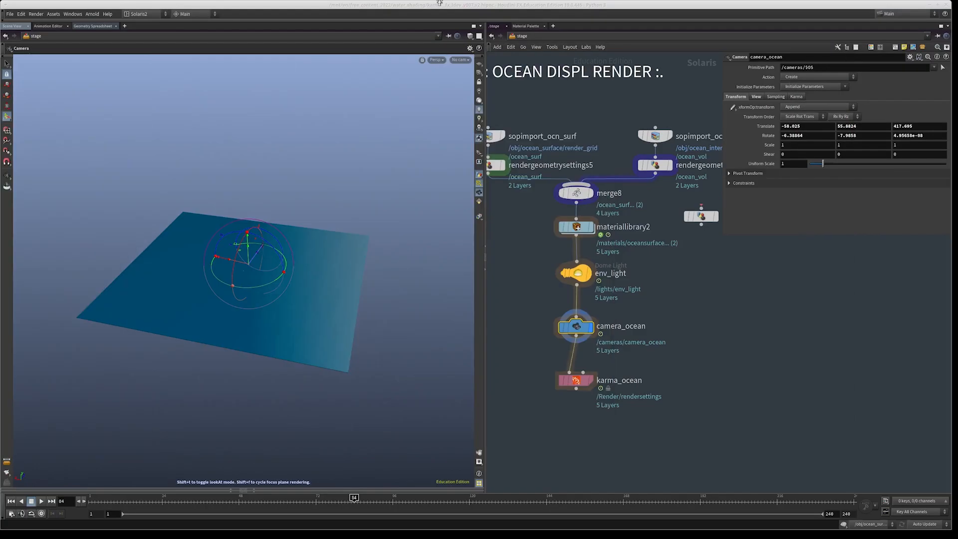
# - Switch the viewport renderer to Karma and look through camera_ocean
pyautogui.click(436, 59)
pyautogui.click(450, 96)
pyautogui.click(436, 59)
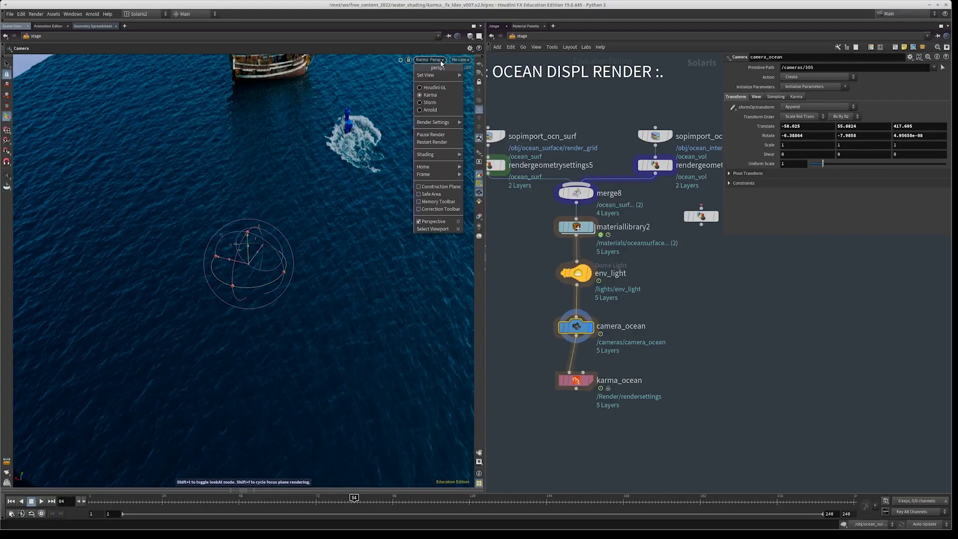
pyautogui.click(444, 97)
pyautogui.click(459, 59)
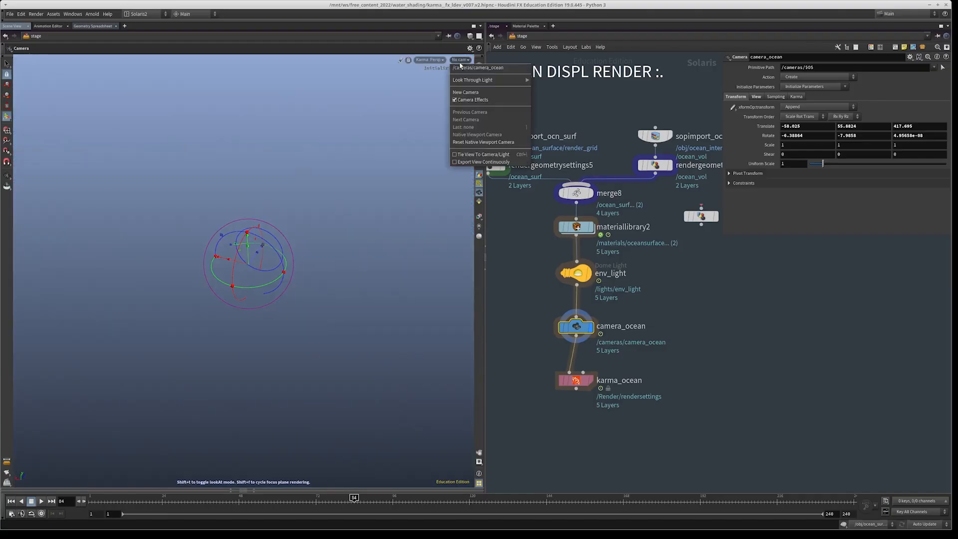
pyautogui.click(466, 69)
# - Bypass rendergeometrysettings5 below sopimport_ocn_surf and restart the Karma viewport render
pyautogui.moveTo(670, 336); pyautogui.dragTo(670, 315, button='middle')
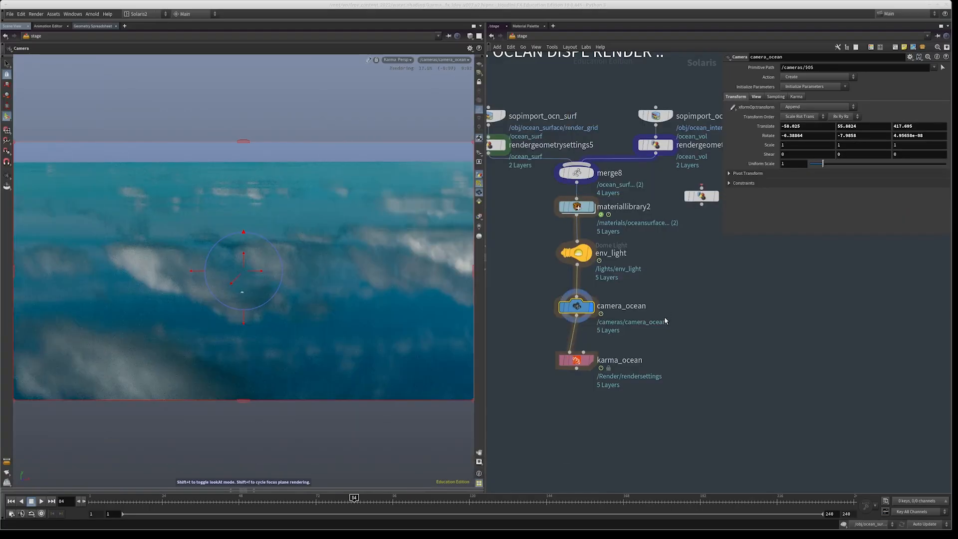
pyautogui.moveTo(662, 321); pyautogui.dragTo(768, 419, button='middle')
pyautogui.moveTo(559, 313); pyautogui.dragTo(587, 246)
pyautogui.moveTo(558, 287); pyautogui.dragTo(599, 255)
pyautogui.press('b')
pyautogui.moveTo(588, 351); pyautogui.dragTo(552, 315, button='middle')
pyautogui.click(478, 161)
pyautogui.moveTo(552, 316); pyautogui.dragTo(664, 375)
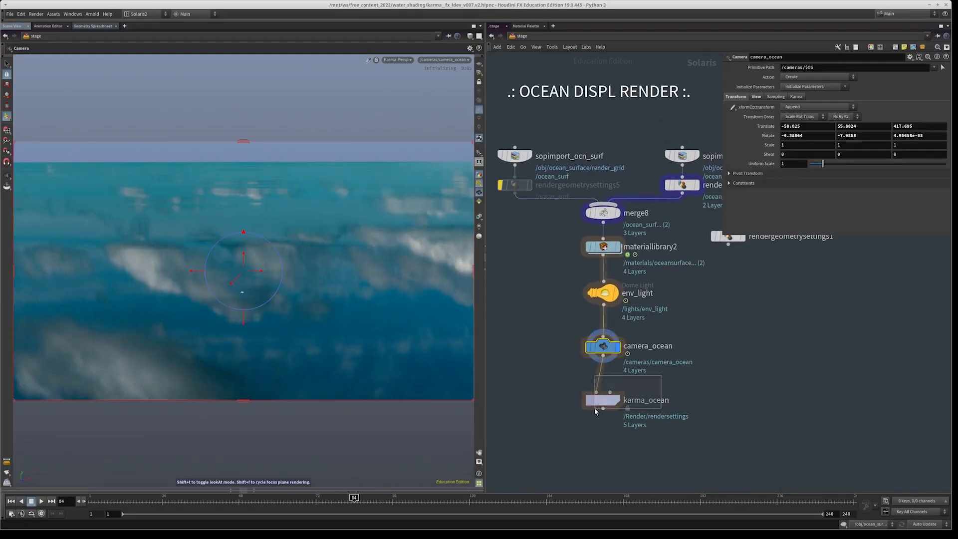
pyautogui.click(397, 59)
pyautogui.click(409, 141)
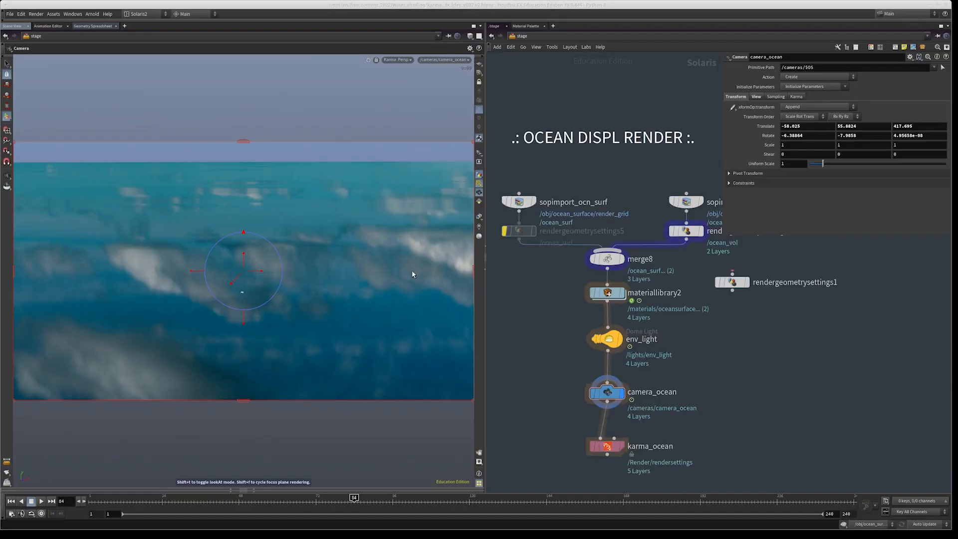
pyautogui.moveTo(580, 331); pyautogui.dragTo(575, 325, button='middle')
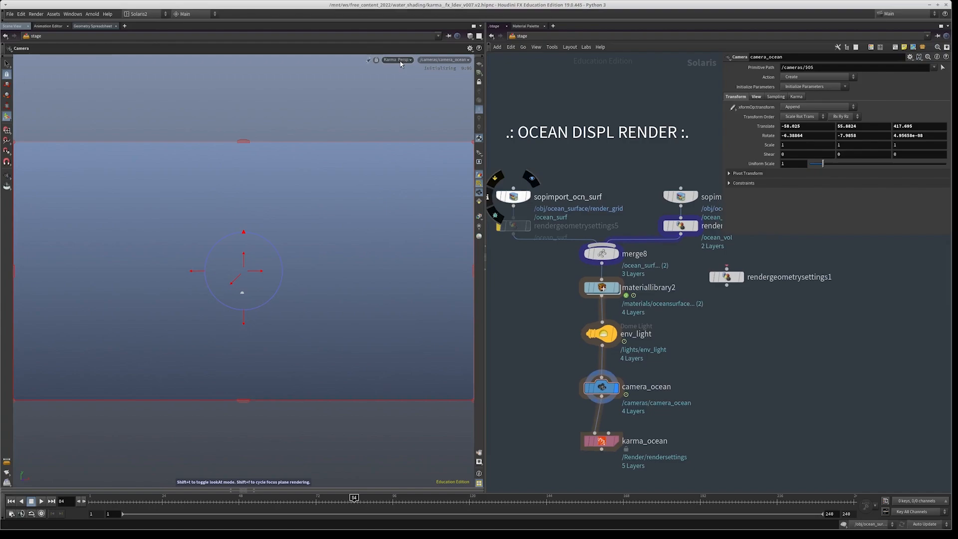
# - In MPlay, compare the wave detail of the two ocean renders on frames 1 and 2, and return to Houdini
pyautogui.keyDown('alt'); pyautogui.moveTo(0, 262); pyautogui.dragTo(496, 210); pyautogui.keyUp('alt')
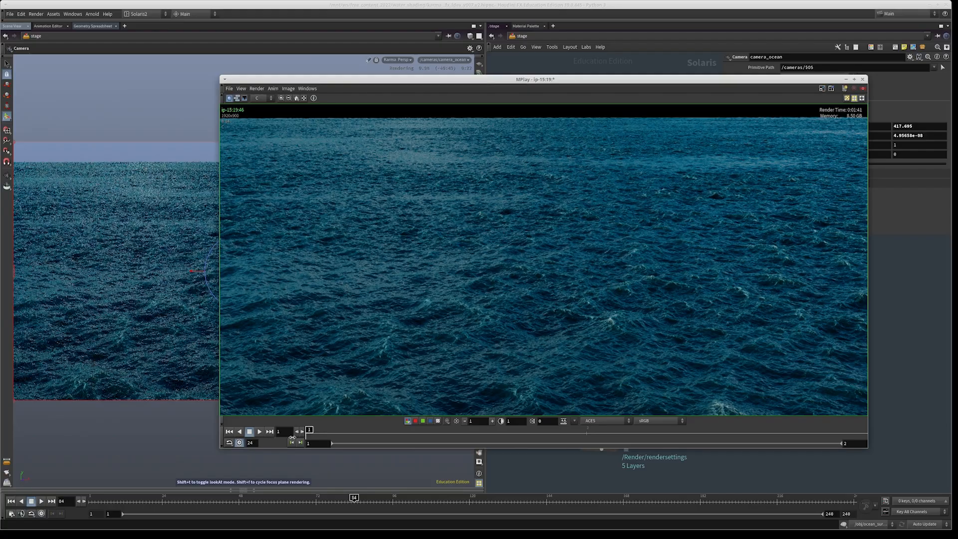
pyautogui.moveTo(361, 438); pyautogui.dragTo(460, 432)
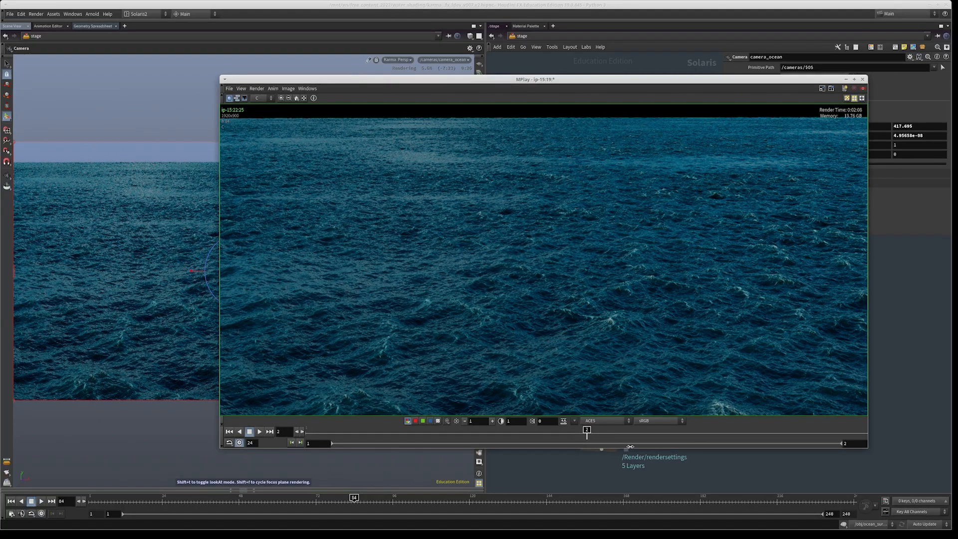
pyautogui.scroll(3, 497, 263)
pyautogui.scroll(2, 491, 239)
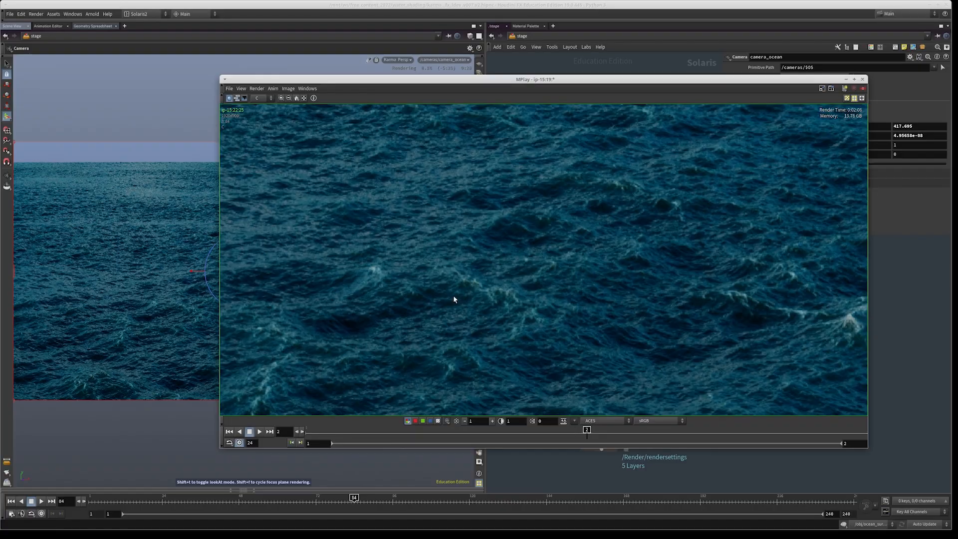
pyautogui.scroll(3, 449, 283)
pyautogui.moveTo(575, 437)
pyautogui.mouseDown()
pyautogui.moveTo(404, 436)
pyautogui.moveTo(586, 433)
pyautogui.mouseUp()
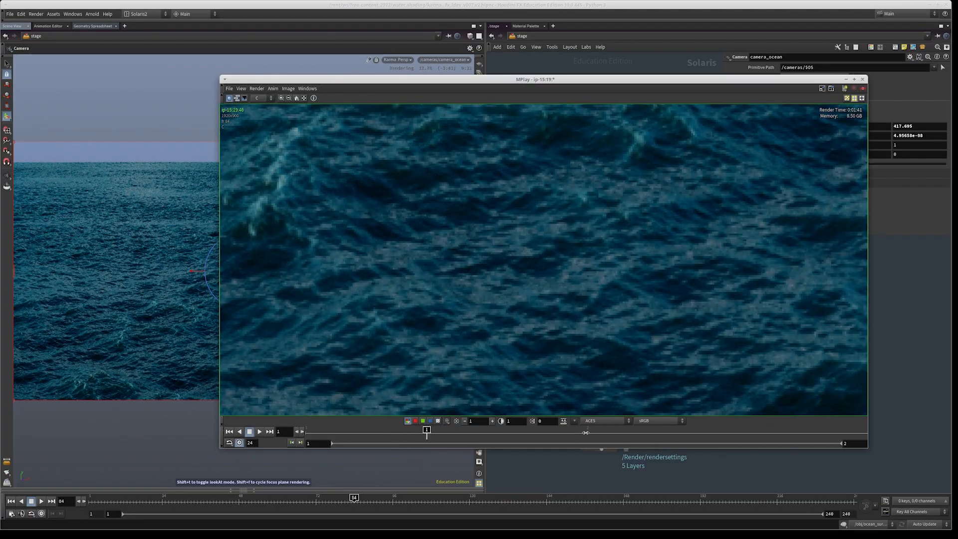
pyautogui.scroll(-5, 556, 245)
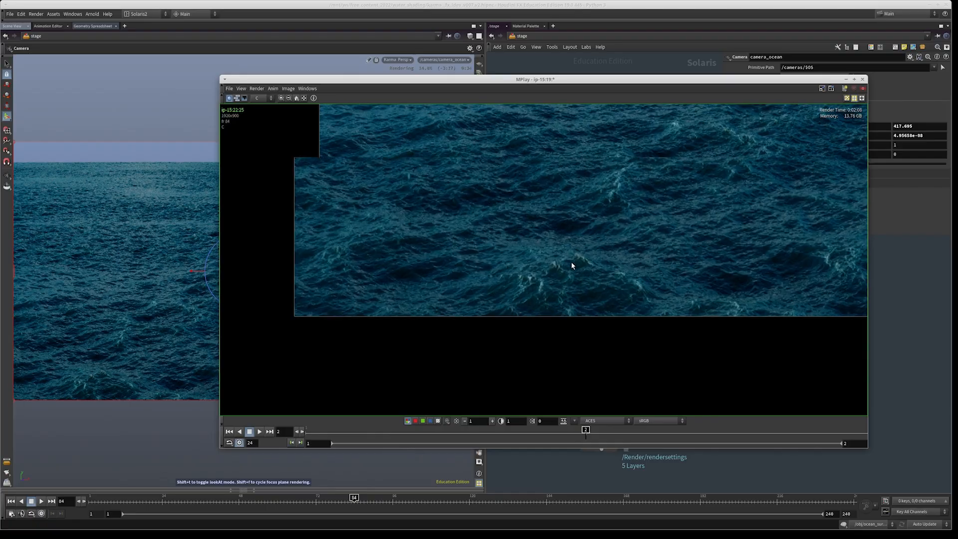
pyautogui.moveTo(571, 263); pyautogui.dragTo(453, 334, button='middle')
pyautogui.scroll(-2, 513, 363)
pyautogui.moveTo(516, 432); pyautogui.dragTo(271, 445)
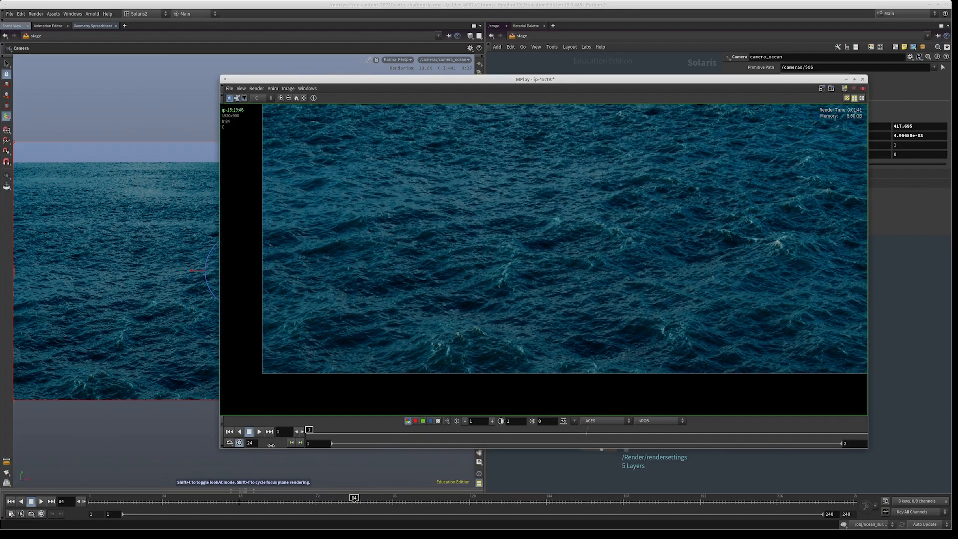
pyautogui.click(22, 259)
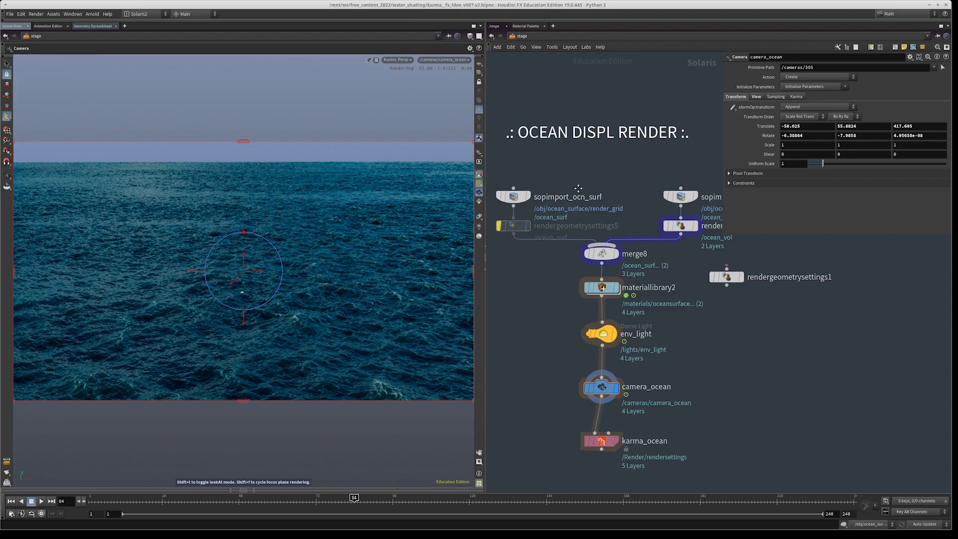
# - Open the obj network and examine the dicing render parameters of ocean_surface
pyautogui.moveTo(555, 160); pyautogui.dragTo(577, 187, button='middle')
pyautogui.click(530, 37)
pyautogui.click(541, 73)
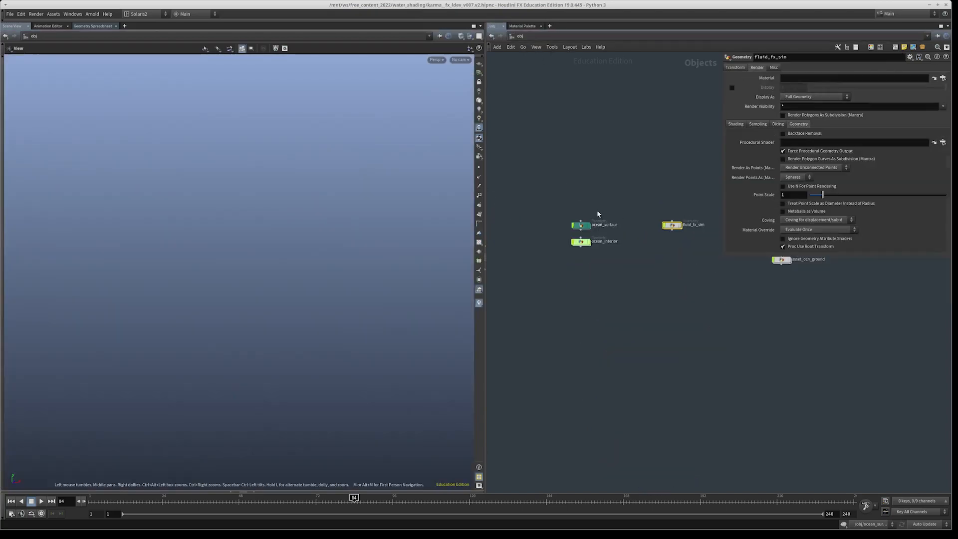
pyautogui.moveTo(594, 247); pyautogui.dragTo(504, 214)
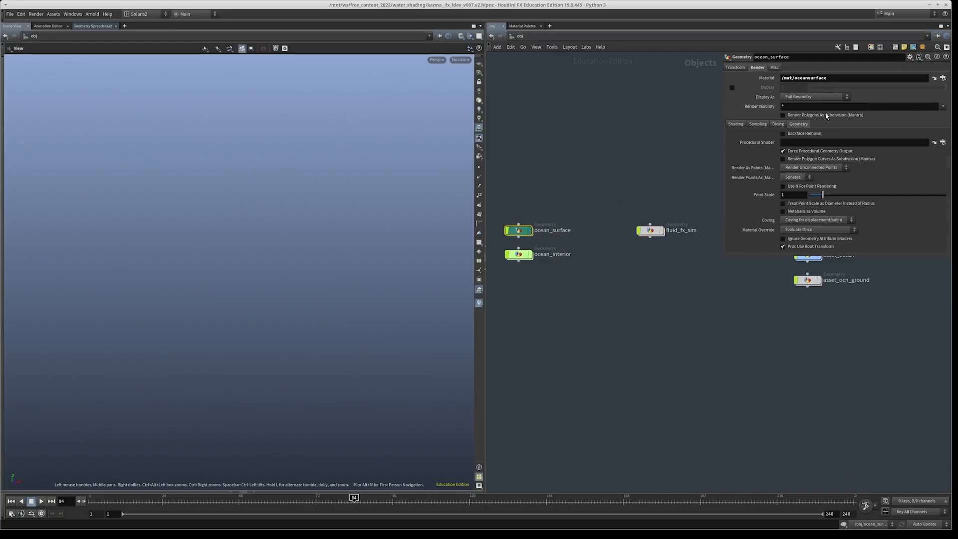
pyautogui.click(775, 125)
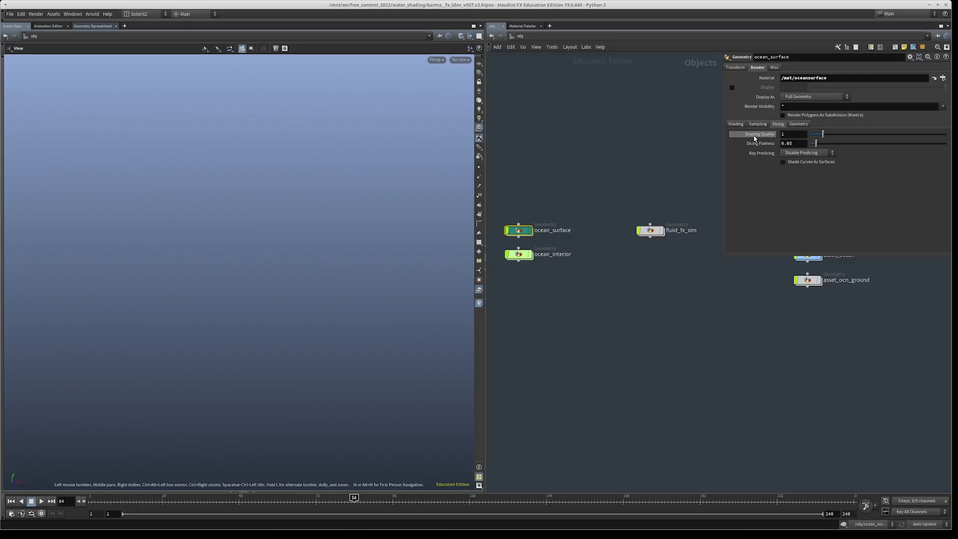
# - Return to the stage network and reset the Dicing Quality of rendergeometrysettings5 to 1
pyautogui.click(535, 36)
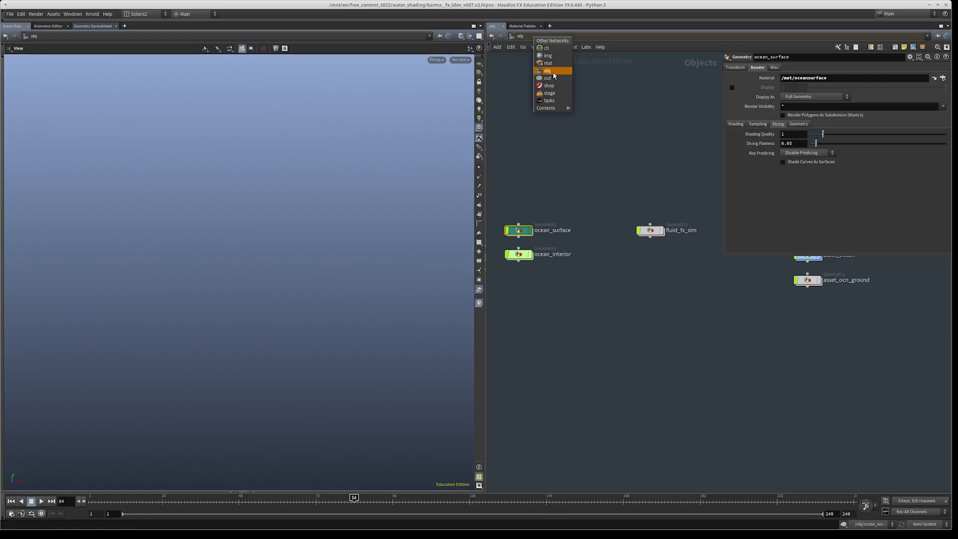
pyautogui.click(549, 93)
pyautogui.moveTo(577, 312); pyautogui.dragTo(594, 330, button='middle')
pyautogui.moveTo(575, 308); pyautogui.dragTo(530, 264)
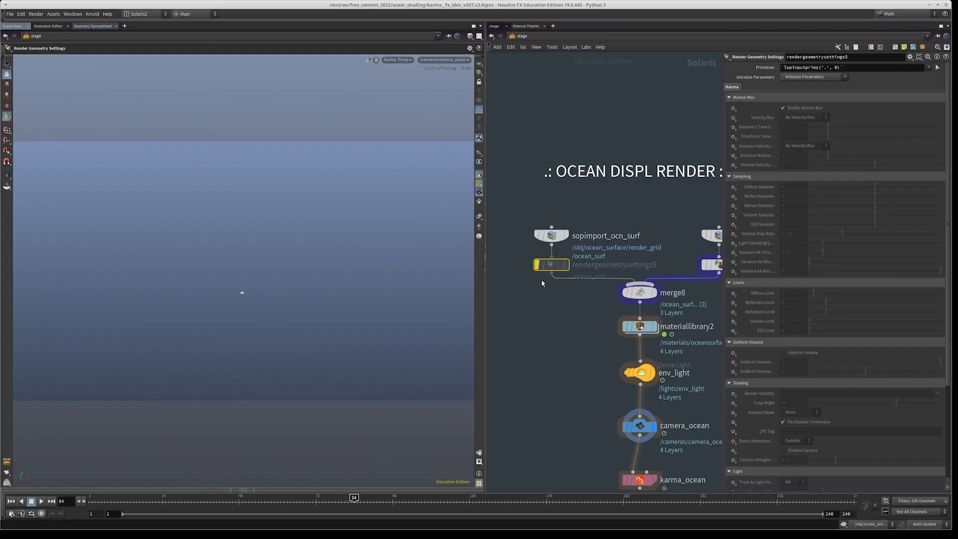
pyautogui.scroll(-5, 779, 280)
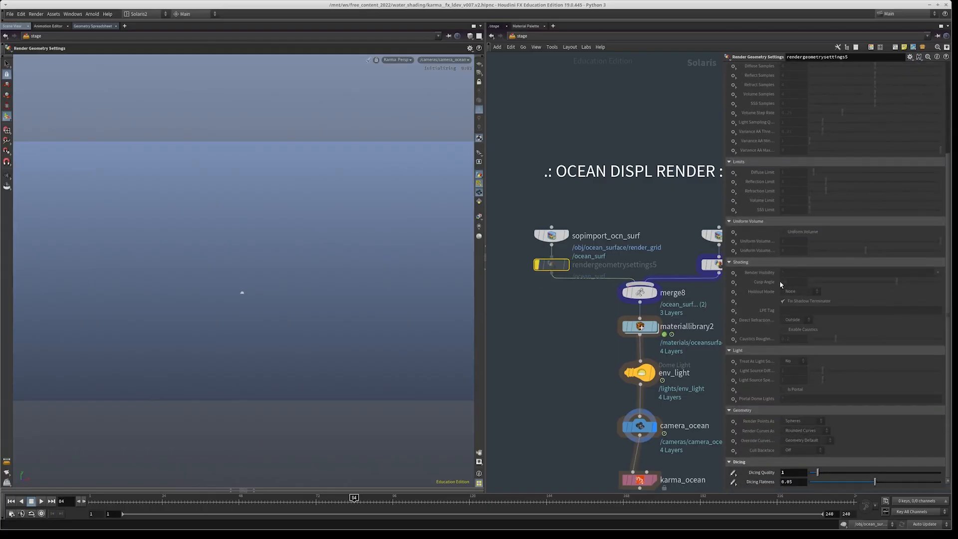
pyautogui.keyDown('ctrl'); pyautogui.middleClick(767, 476); pyautogui.keyUp('ctrl')
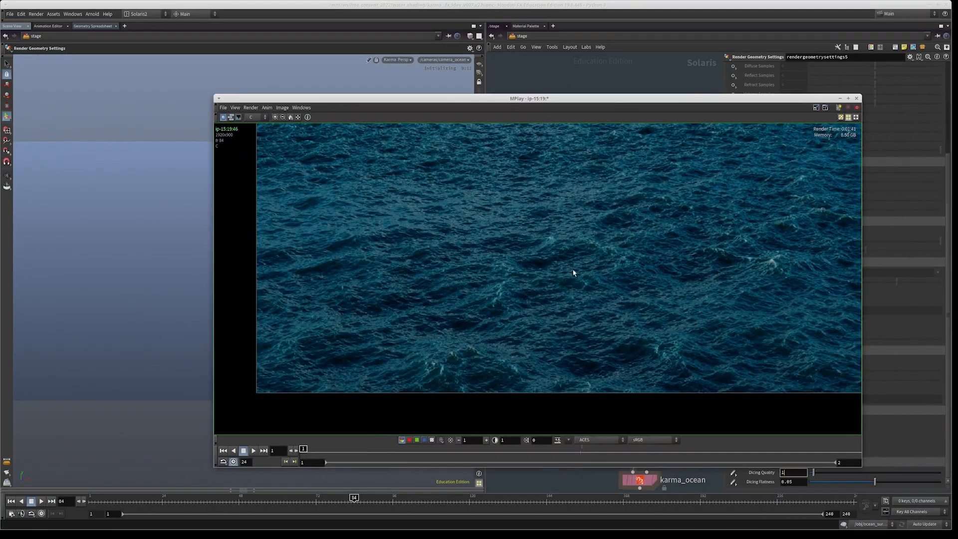
# - Compare both ocean renders again in MPlay, close up and in full view, and move its window aside
pyautogui.scroll(-1, 471, 279)
pyautogui.scroll(4, 478, 286)
pyautogui.moveTo(490, 308); pyautogui.dragTo(373, 332, button='middle')
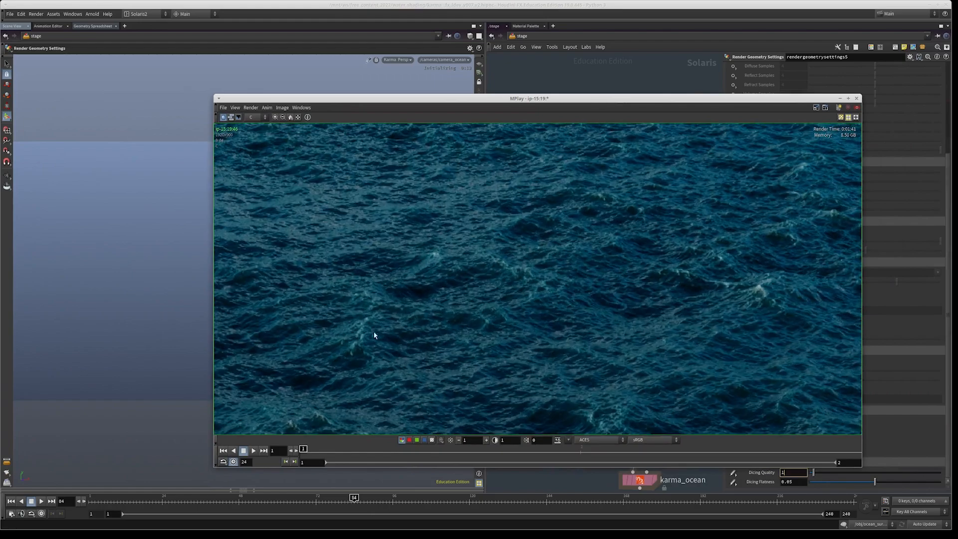
pyautogui.moveTo(305, 450); pyautogui.dragTo(590, 467)
pyautogui.scroll(-2, 627, 293)
pyautogui.moveTo(627, 293); pyautogui.dragTo(525, 334, button='middle')
pyautogui.scroll(-2, 567, 305)
pyautogui.scroll(-1, 527, 330)
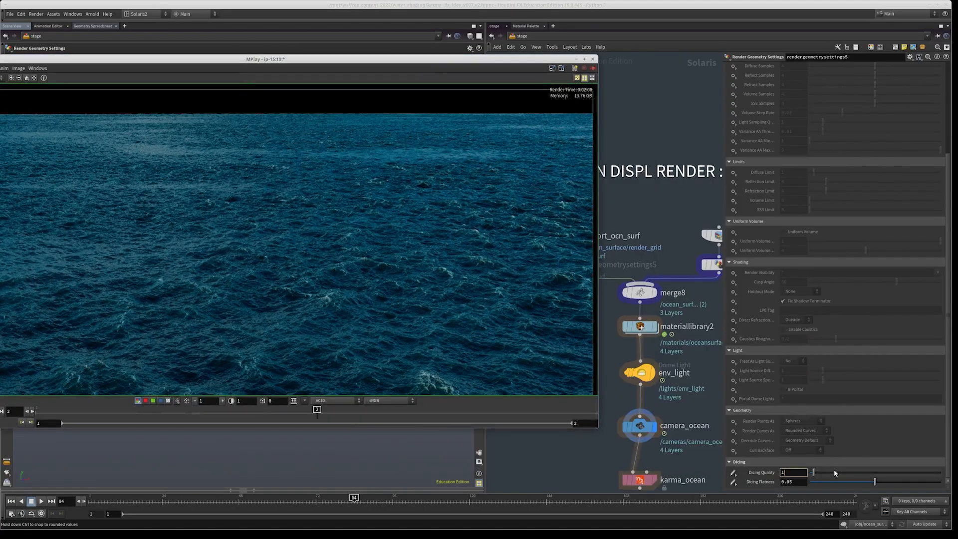
pyautogui.keyDown('alt'); pyautogui.moveTo(352, 184); pyautogui.dragTo(571, 185); pyautogui.keyUp('alt')
pyautogui.moveTo(543, 245); pyautogui.dragTo(522, 259, button='middle')
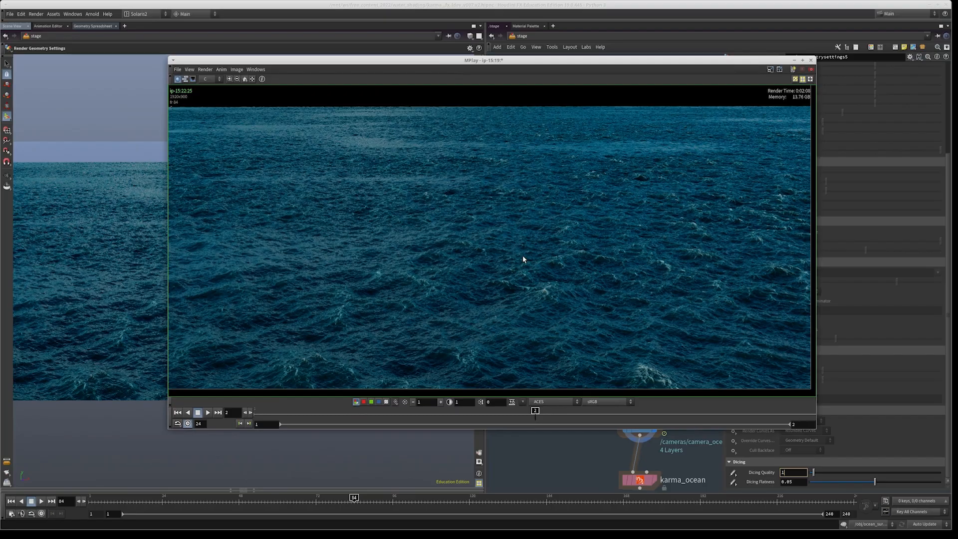
pyautogui.keyDown('alt'); pyautogui.moveTo(496, 256); pyautogui.dragTo(0, 280); pyautogui.keyUp('alt')
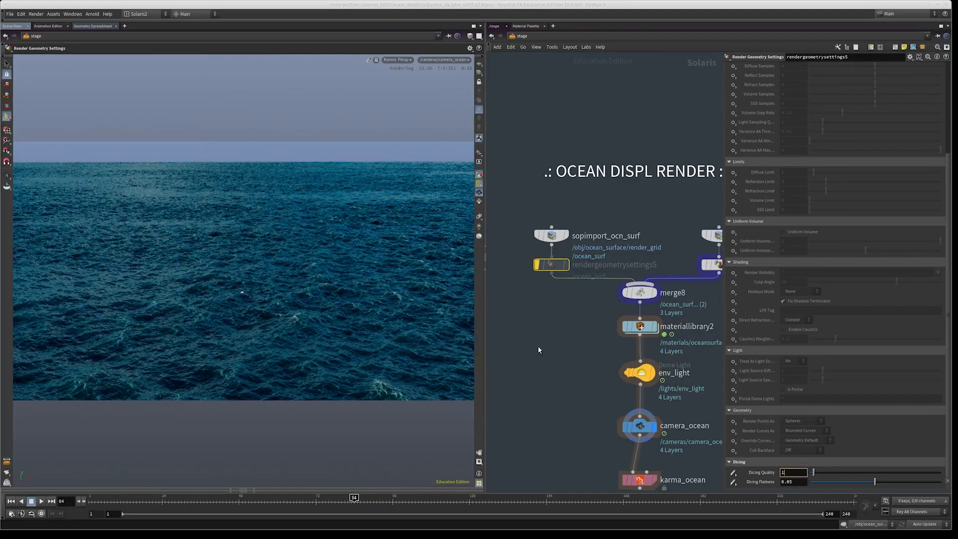
# - Select rendergeometrysettings4 and review its Uniform Volume and Render Visibility settings
pyautogui.moveTo(576, 322); pyautogui.dragTo(538, 350, button='middle')
pyautogui.scroll(-2, 538, 350)
pyautogui.moveTo(644, 236); pyautogui.dragTo(609, 213, button='middle')
pyautogui.scroll(2, 637, 278)
pyautogui.moveTo(637, 275); pyautogui.dragTo(573, 298)
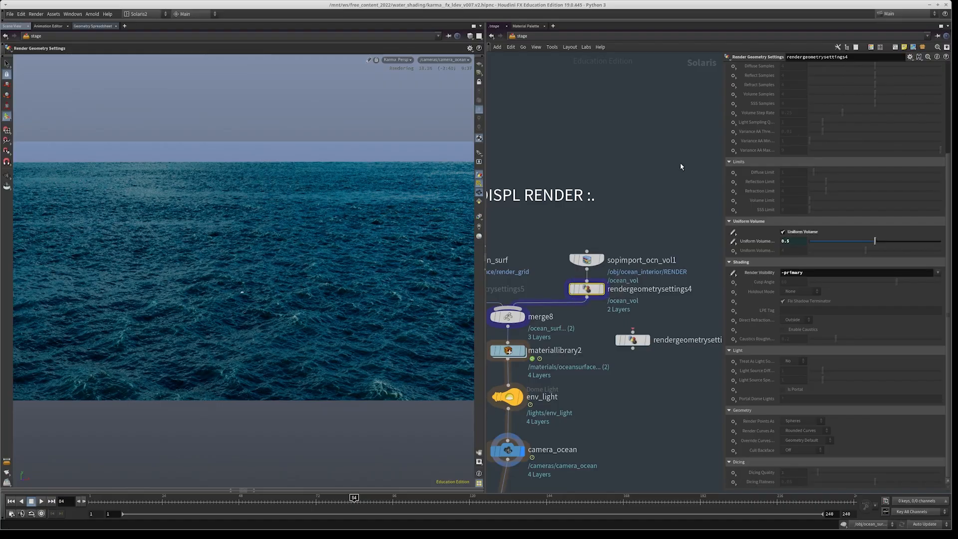
pyautogui.click(582, 315)
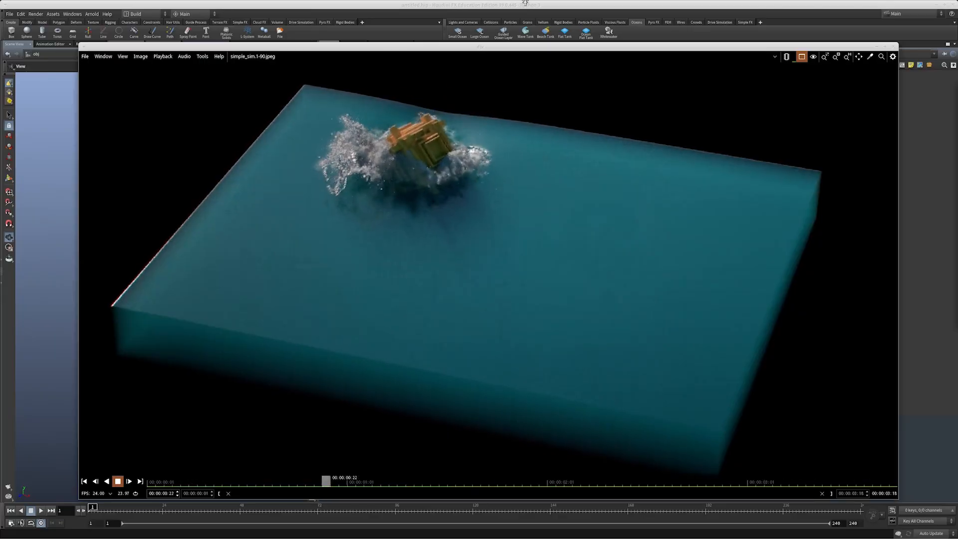
# - Leave the simple_sim playback and create a Flat Tank fluid simulation in the empty scene
pyautogui.press('Escape')
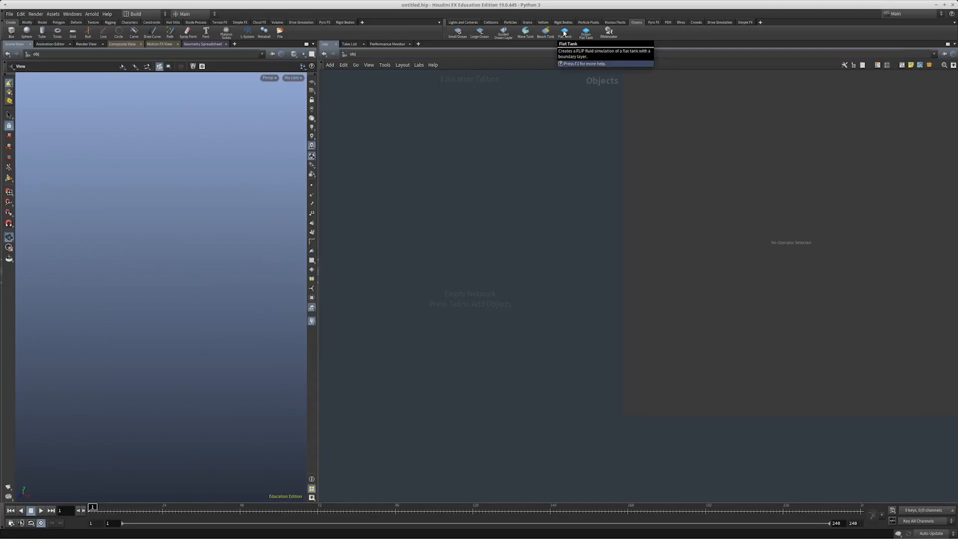
pyautogui.click(564, 33)
pyautogui.press('Return')
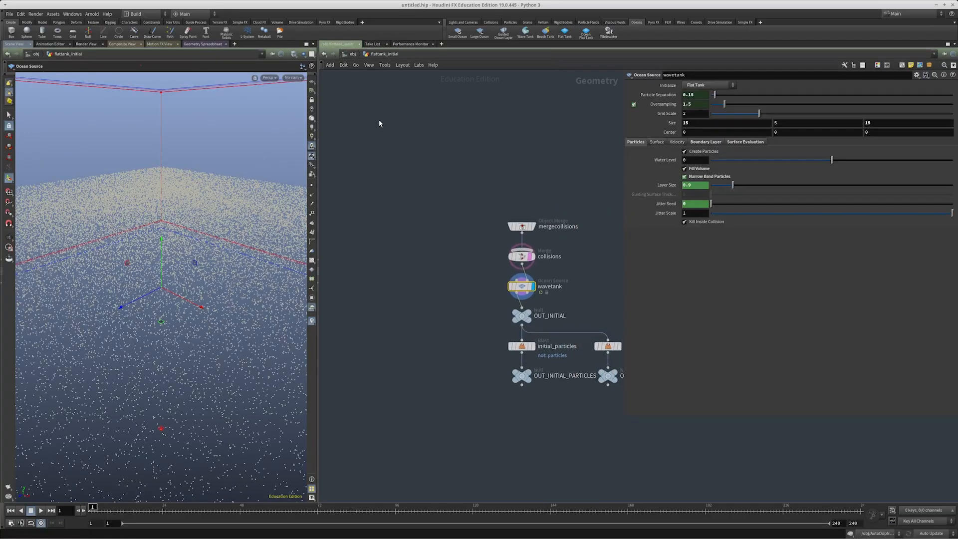
# - Open the mat network and examine the basicliquid and uniformvolume materials
pyautogui.click(349, 54)
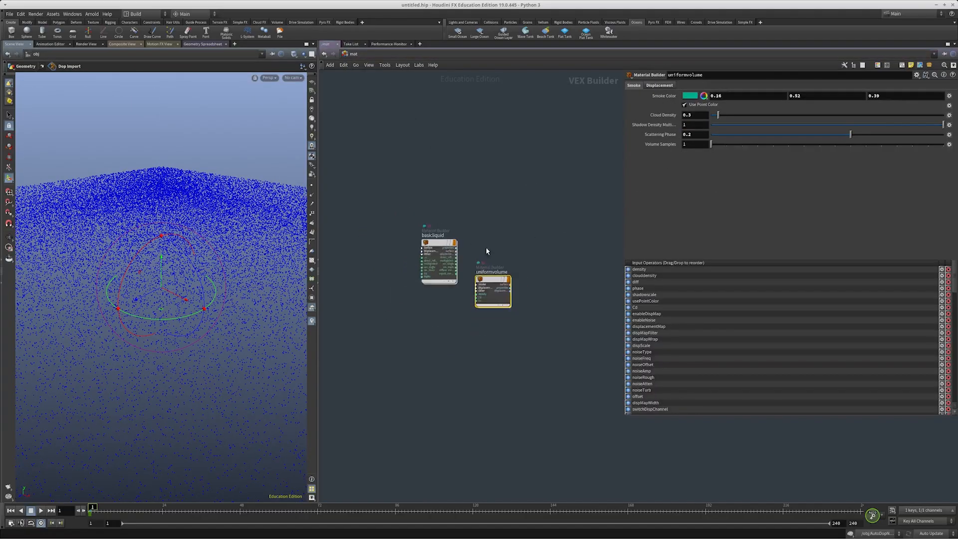
pyautogui.moveTo(417, 351); pyautogui.dragTo(414, 172)
pyautogui.moveTo(413, 168); pyautogui.dragTo(416, 156, button='middle')
pyautogui.moveTo(505, 159); pyautogui.dragTo(518, 335)
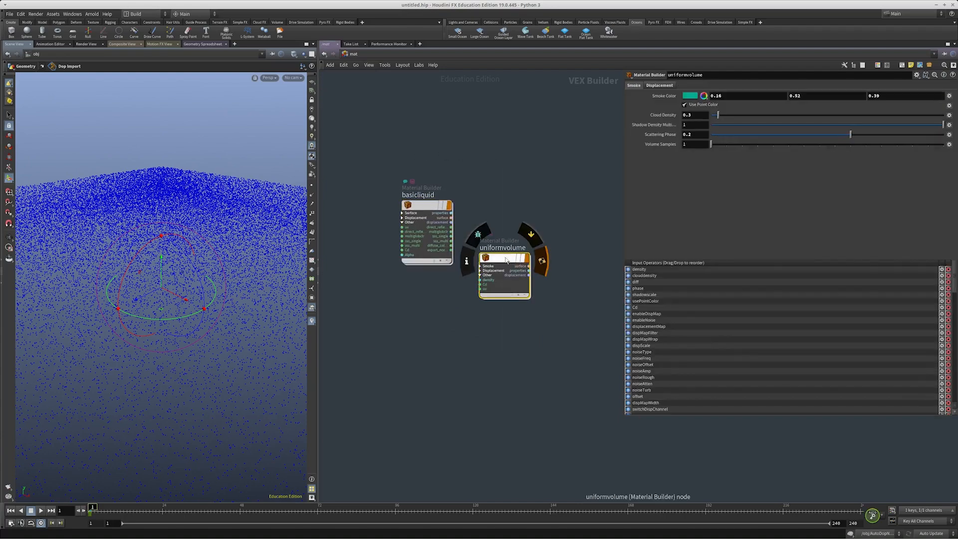
# - Go inside the uniformvolume material and examine its volume model, displacement and output nodes
pyautogui.doubleClick(501, 257)
pyautogui.scroll(-3, 499, 254)
pyautogui.moveTo(483, 241); pyautogui.dragTo(392, 194, button='middle')
pyautogui.moveTo(478, 331); pyautogui.dragTo(573, 340, button='middle')
pyautogui.scroll(5, 418, 370)
pyautogui.moveTo(426, 310); pyautogui.dragTo(369, 390)
pyautogui.scroll(-3, 542, 396)
pyautogui.moveTo(543, 397); pyautogui.dragTo(335, 454, button='middle')
pyautogui.moveTo(480, 259); pyautogui.dragTo(494, 223, button='middle')
pyautogui.scroll(5, 523, 317)
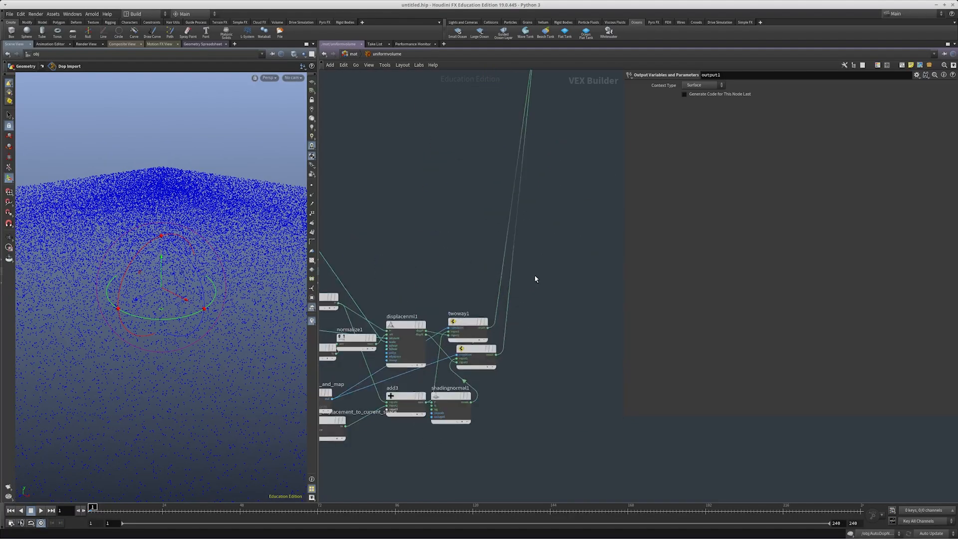
pyautogui.moveTo(561, 128); pyautogui.dragTo(473, 379, button='middle')
pyautogui.moveTo(477, 279); pyautogui.dragTo(471, 379)
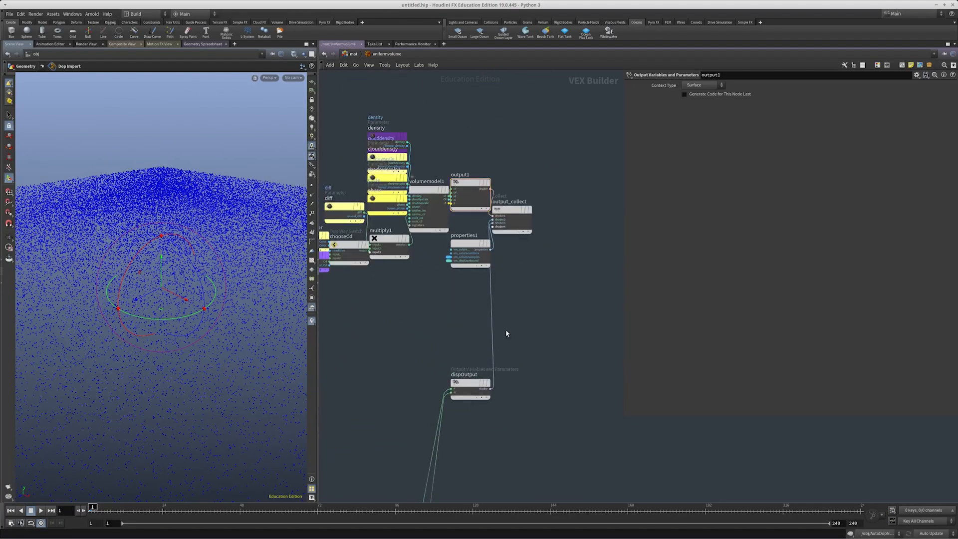
# - Cut the wire from dispOutput to output_collect inside the uniformvolume material
pyautogui.press('y')
pyautogui.moveTo(508, 337); pyautogui.dragTo(441, 303)
pyautogui.moveTo(459, 164); pyautogui.dragTo(499, 236, button='middle')
pyautogui.scroll(3, 499, 237)
pyautogui.moveTo(481, 223); pyautogui.dragTo(443, 367)
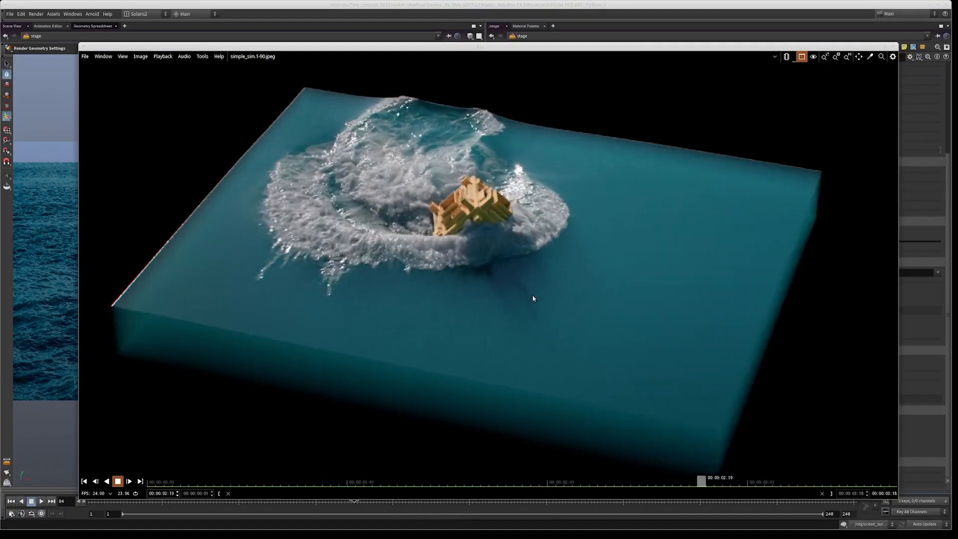
# - Return to the Karma ocean scene, widen the stage network and display sopimport_fluid_mesh in the WATER FX RENDER branch
pyautogui.hotkey('alt', 'Tab')
pyautogui.scroll(-3, 665, 212)
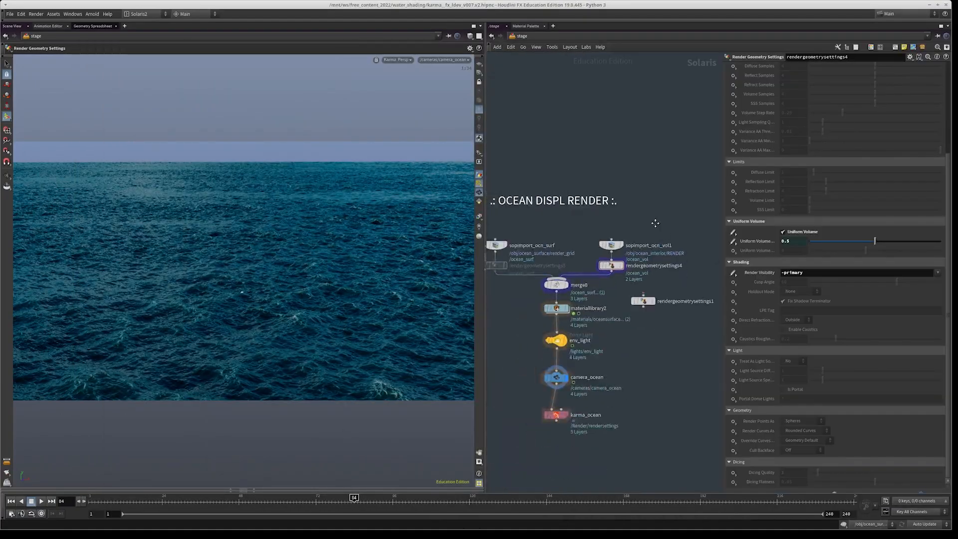
pyautogui.press('p')
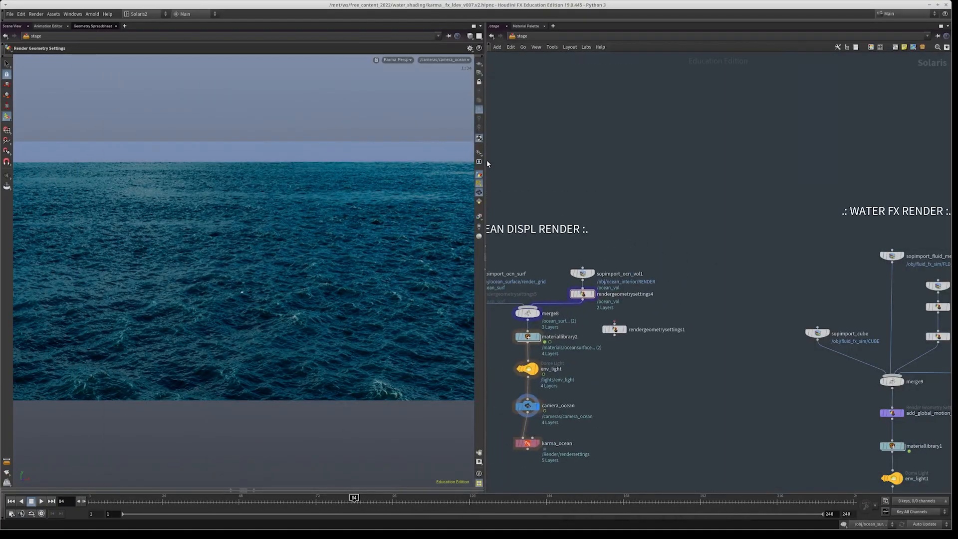
pyautogui.moveTo(485, 161); pyautogui.dragTo(293, 172)
pyautogui.moveTo(836, 258); pyautogui.dragTo(648, 197, button='middle')
pyautogui.scroll(3, 653, 192)
pyautogui.moveTo(585, 174); pyautogui.dragTo(555, 236)
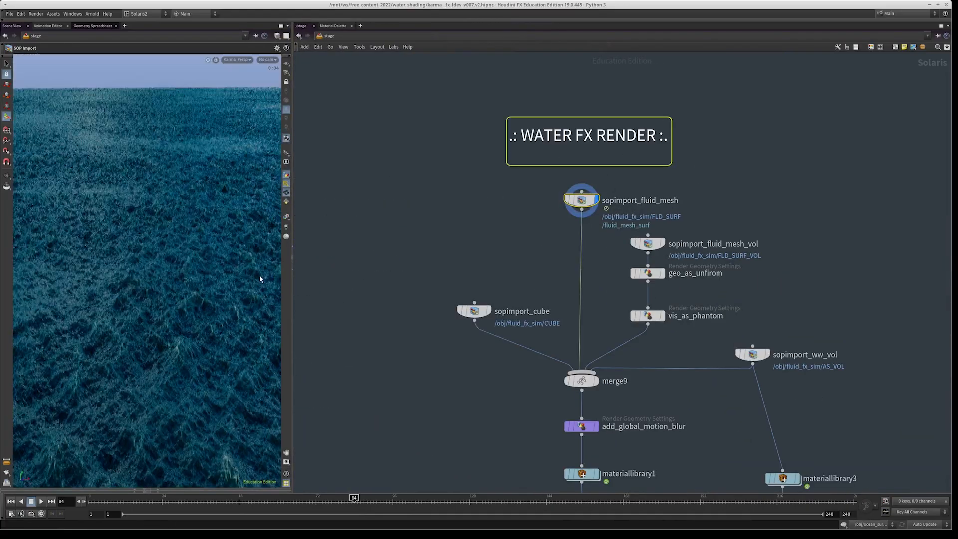
# - Switch the viewport renderer to Houdini GL, enlarge the viewport and inspect the splash area of the fluid mesh up close
pyautogui.click(472, 207)
pyautogui.click(242, 60)
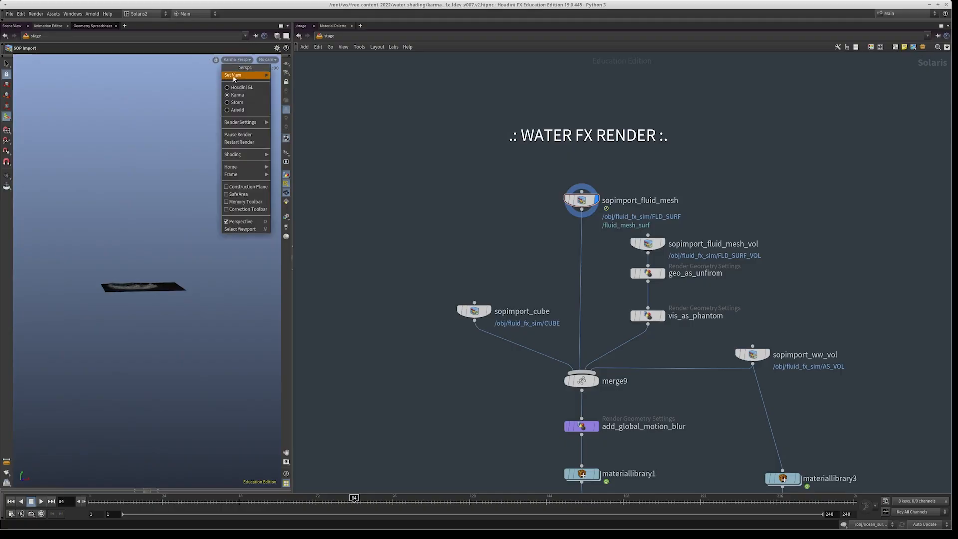
pyautogui.click(235, 71)
pyautogui.moveTo(292, 98); pyautogui.dragTo(478, 111)
pyautogui.scroll(5, 225, 299)
pyautogui.keyDown('alt'); pyautogui.moveTo(229, 299); pyautogui.dragTo(251, 354); pyautogui.keyUp('alt')
pyautogui.moveTo(219, 303); pyautogui.dragTo(304, 312, button='right')
pyautogui.moveTo(304, 313); pyautogui.dragTo(199, 323)
pyautogui.moveTo(678, 165); pyautogui.dragTo(684, 148)
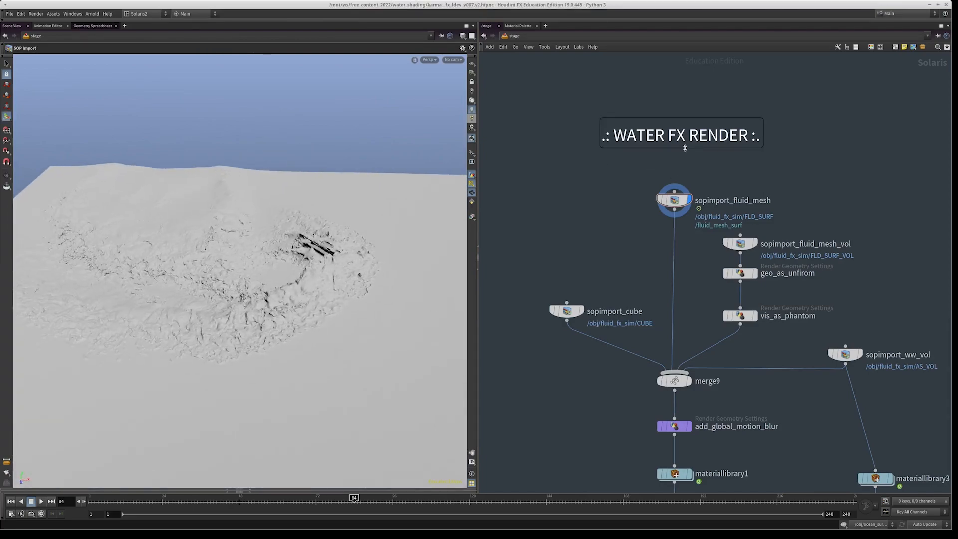
# - From the sopimport_fluid_mesh node, go to the object level and open the fluid_fx_sim geometry network
pyautogui.click(671, 199)
pyautogui.press('p')
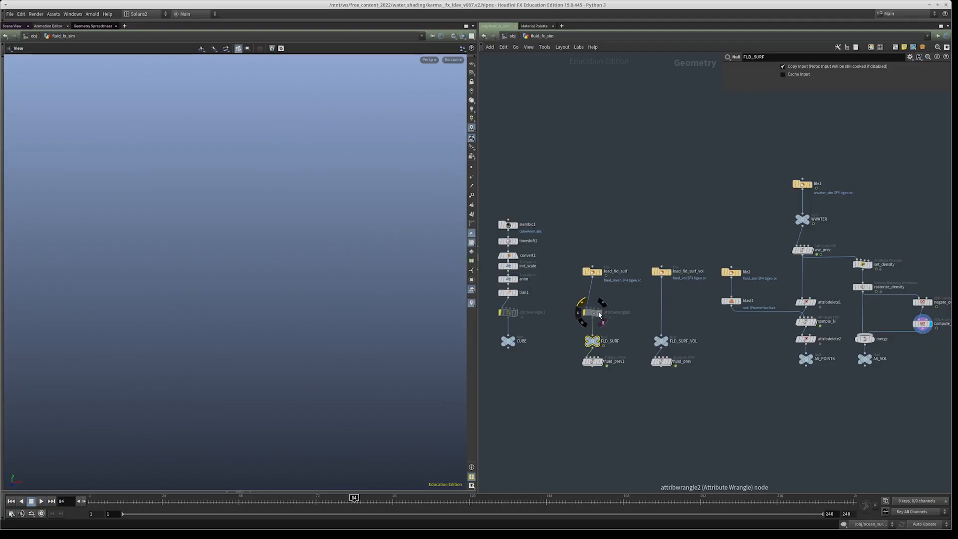
pyautogui.click(669, 137)
pyautogui.moveTo(672, 148); pyautogui.dragTo(724, 210, button='middle')
pyautogui.click(506, 38)
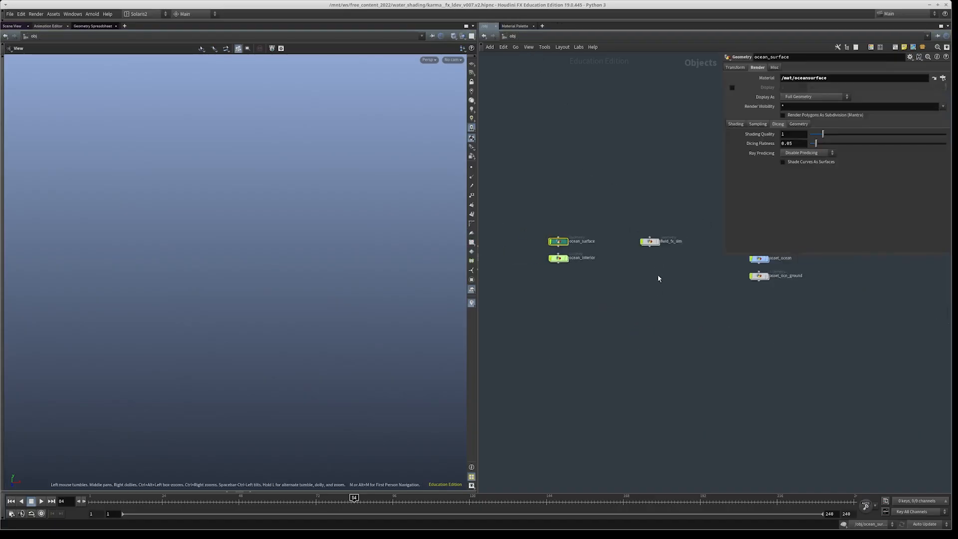
pyautogui.click(661, 308)
pyautogui.doubleClick(661, 306)
pyautogui.moveTo(639, 247); pyautogui.dragTo(577, 245, button='middle')
pyautogui.scroll(3, 814, 242)
# - Display file1 with the whitewater simulation, frame it in the viewport and check its node info
pyautogui.press('r')
pyautogui.click(609, 163)
pyautogui.moveTo(623, 123); pyautogui.dragTo(579, 193)
pyautogui.hotkey('space', 'f')
pyautogui.moveTo(299, 218); pyautogui.dragTo(414, 294)
pyautogui.middleClick(613, 165)
# - Display the load_fld_surf mesh and set the viewport shading to Flat Shaded
pyautogui.scroll(-4, 556, 274)
pyautogui.moveTo(610, 284); pyautogui.dragTo(757, 280, button='middle')
pyautogui.scroll(3, 751, 282)
pyautogui.moveTo(557, 298); pyautogui.dragTo(740, 293, button='middle')
pyautogui.scroll(2, 731, 283)
pyautogui.moveTo(727, 255); pyautogui.dragTo(719, 311)
pyautogui.click(584, 282)
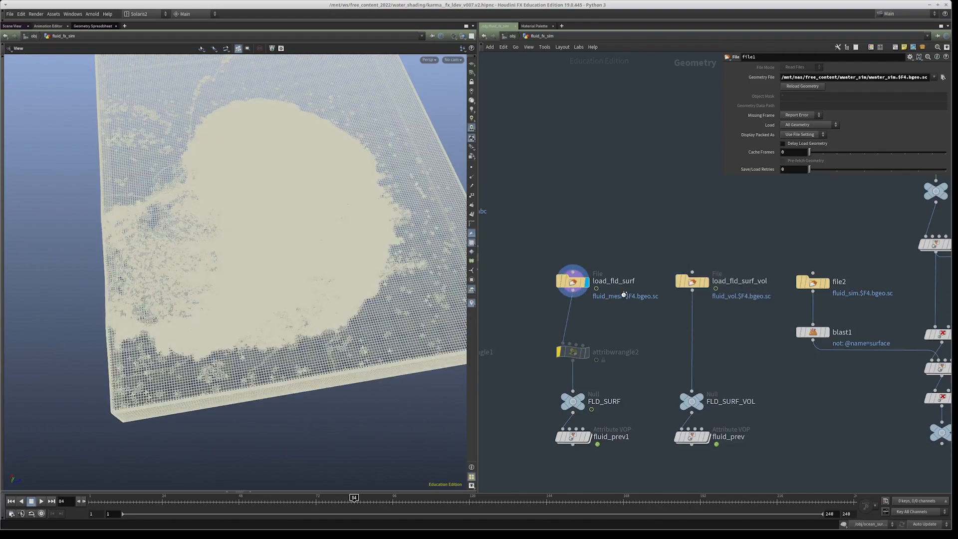
pyautogui.moveTo(308, 218)
pyautogui.mouseDown()
pyautogui.moveTo(293, 208)
pyautogui.moveTo(216, 207)
pyautogui.moveTo(427, 45)
pyautogui.mouseUp()
pyautogui.click(453, 37)
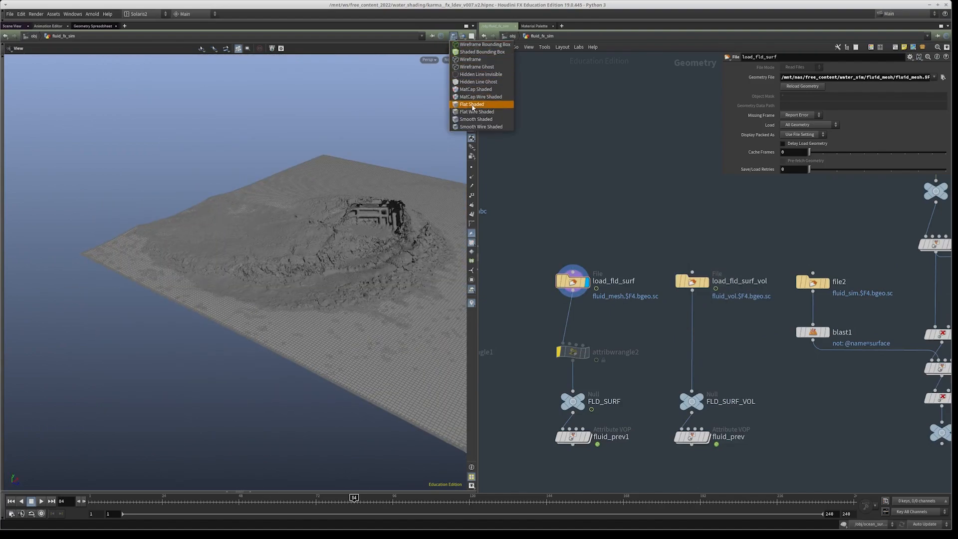
pyautogui.click(481, 99)
pyautogui.moveTo(361, 240)
pyautogui.mouseDown()
pyautogui.moveTo(288, 255)
pyautogui.moveTo(235, 205)
pyautogui.moveTo(299, 231)
pyautogui.moveTo(278, 158)
pyautogui.moveTo(284, 121)
pyautogui.moveTo(297, 267)
pyautogui.moveTo(410, 212)
pyautogui.moveTo(367, 179)
pyautogui.moveTo(438, 177)
pyautogui.mouseUp()
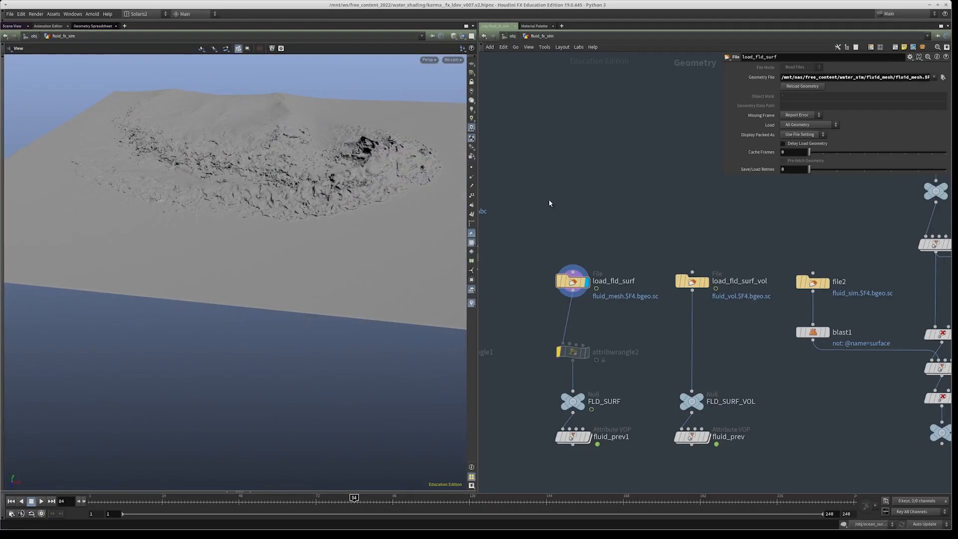
# - Display load_fld_surf_vol and compare the closed fluid mesh with the load_fld_surf surface
pyautogui.click(705, 282)
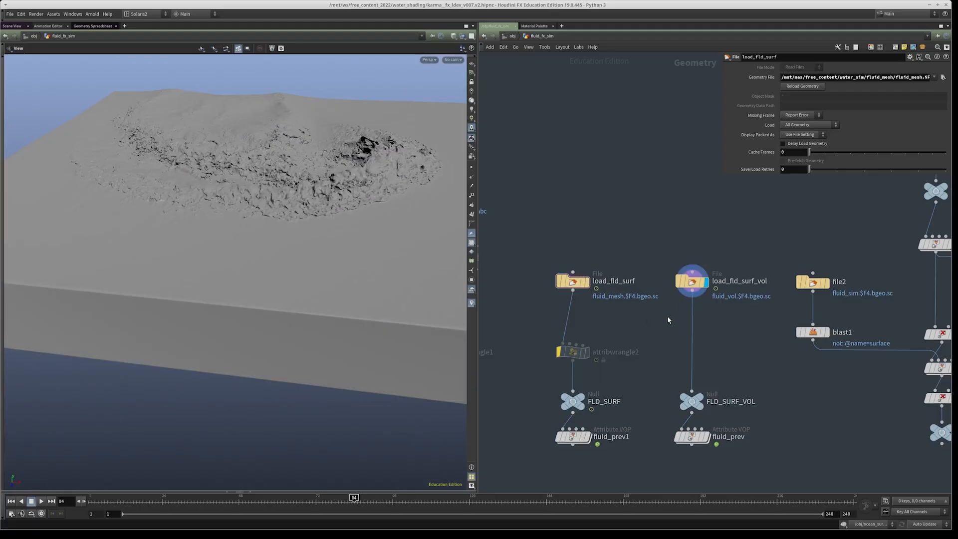
pyautogui.moveTo(630, 209); pyautogui.dragTo(716, 277)
pyautogui.click(585, 282)
pyautogui.moveTo(325, 250); pyautogui.dragTo(311, 231)
pyautogui.moveTo(311, 232); pyautogui.dragTo(412, 214, button='right')
pyautogui.click(575, 282)
pyautogui.keyDown('ctrl'); pyautogui.click(590, 299); pyautogui.keyUp('ctrl')
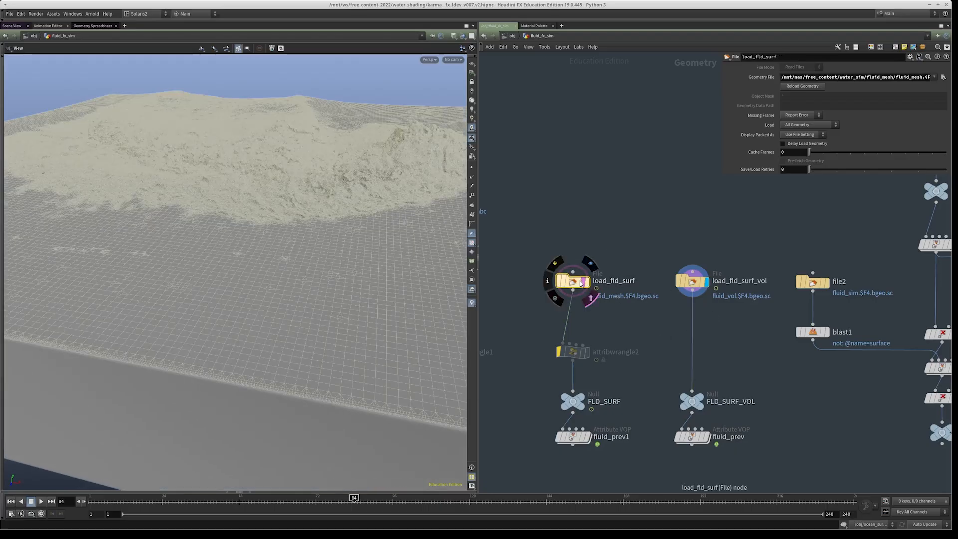
pyautogui.click(583, 285)
# - Select load_fld_surf_vol, toggle its wireframe display on and off, and examine the mesh sides and splash detail
pyautogui.moveTo(722, 231); pyautogui.dragTo(664, 344)
pyautogui.moveTo(246, 282); pyautogui.dragTo(186, 300, button='right')
pyautogui.moveTo(186, 299)
pyautogui.mouseDown()
pyautogui.moveTo(220, 267)
pyautogui.moveTo(244, 196)
pyautogui.mouseUp()
pyautogui.press('w')
pyautogui.press('w')
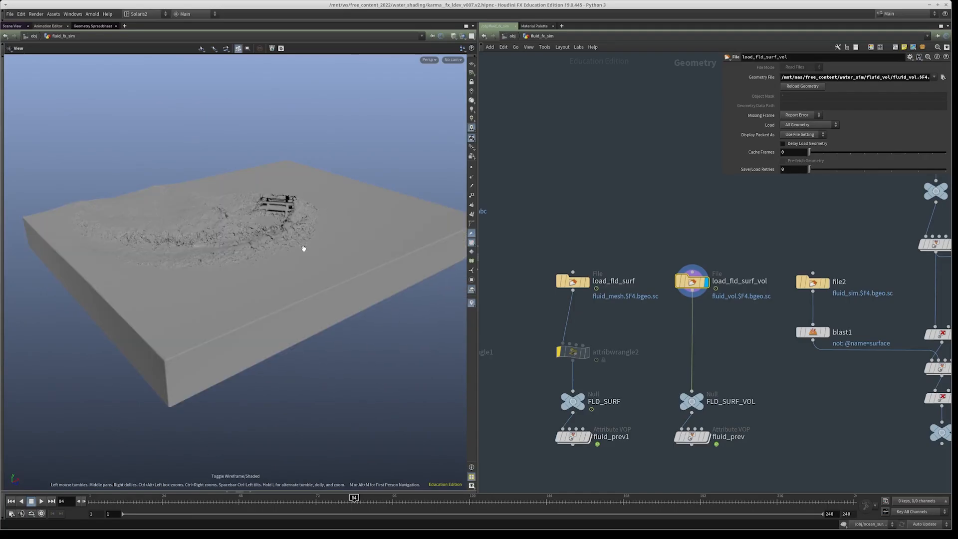
pyautogui.moveTo(304, 248); pyautogui.dragTo(216, 233)
pyautogui.moveTo(216, 233); pyautogui.dragTo(274, 248, button='right')
pyautogui.moveTo(274, 248); pyautogui.dragTo(266, 263)
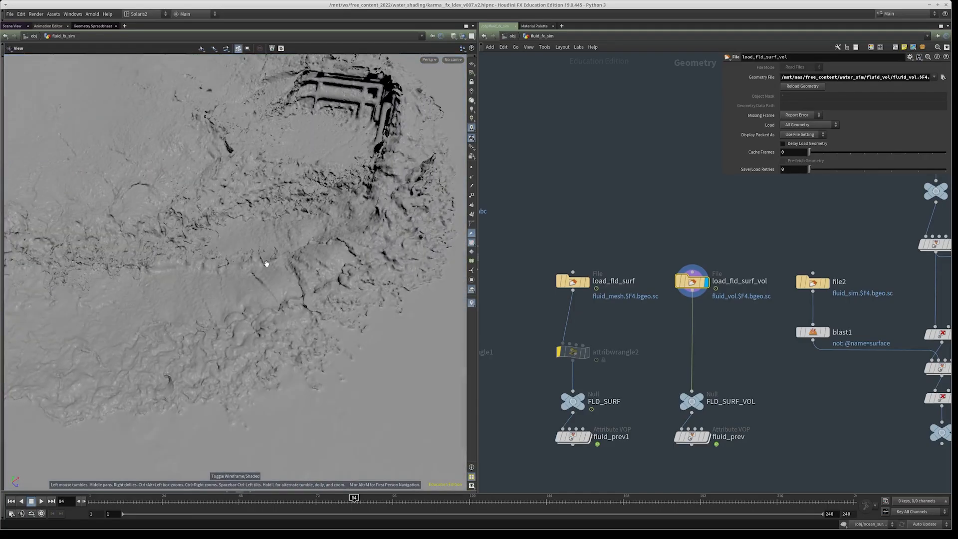
# - Switch the display to load_fld_surf and back to load_fld_surf_vol to compare the open and closed meshes
pyautogui.click(573, 281)
pyautogui.press('h')
pyautogui.moveTo(150, 267); pyautogui.dragTo(349, 239)
pyautogui.click(692, 281)
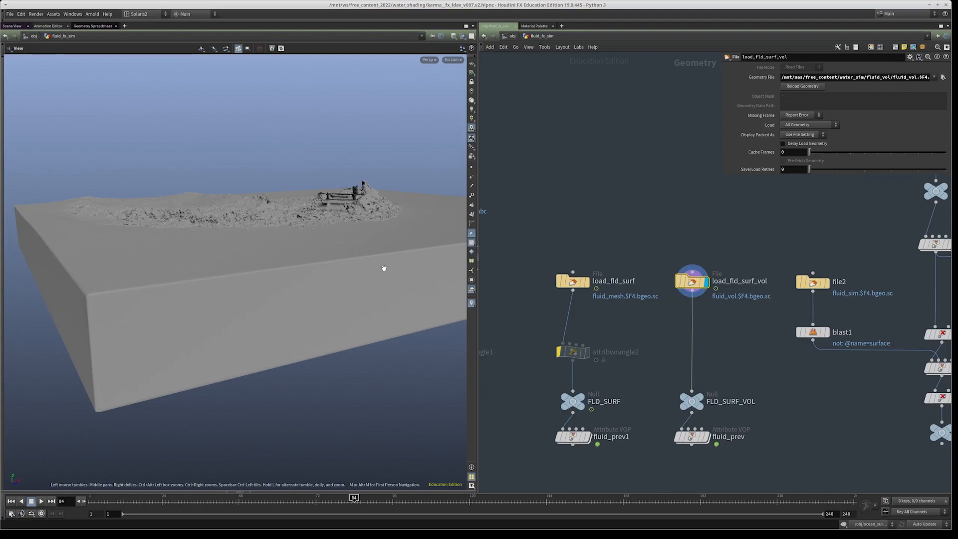
# - Display the file1 whitewater cache above the WWATER null and examine its particles
pyautogui.moveTo(782, 263); pyautogui.dragTo(648, 326, button='middle')
pyautogui.scroll(-3, 648, 325)
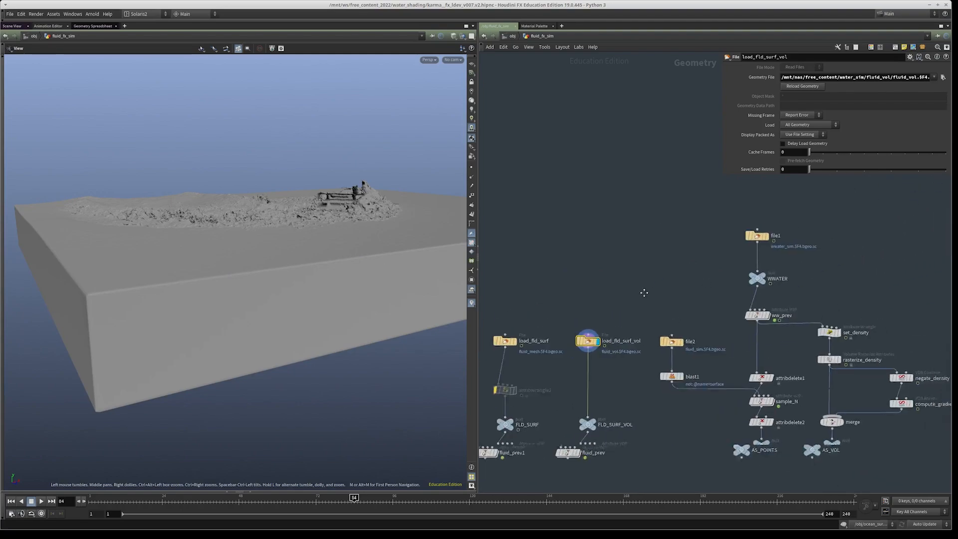
pyautogui.scroll(4, 818, 262)
pyautogui.click(719, 218)
pyautogui.moveTo(653, 192); pyautogui.dragTo(772, 265)
pyautogui.moveTo(312, 200); pyautogui.dragTo(304, 261)
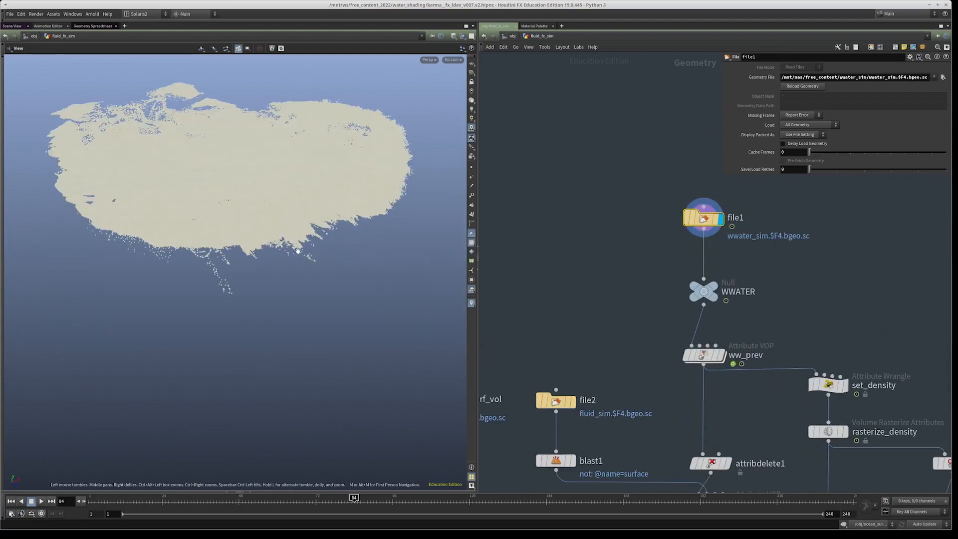
pyautogui.scroll(3, 374, 236)
pyautogui.moveTo(235, 184); pyautogui.dragTo(300, 285, button='middle')
pyautogui.scroll(-5, 300, 284)
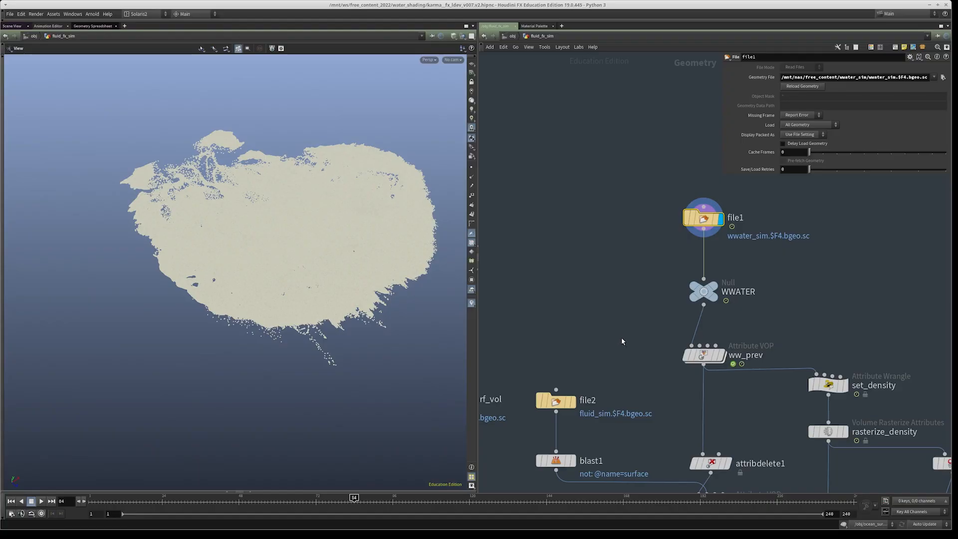
# - Display the ww_prev Attribute VOP and examine the colored whitewater particles
pyautogui.scroll(-5, 621, 342)
pyautogui.scroll(4, 620, 253)
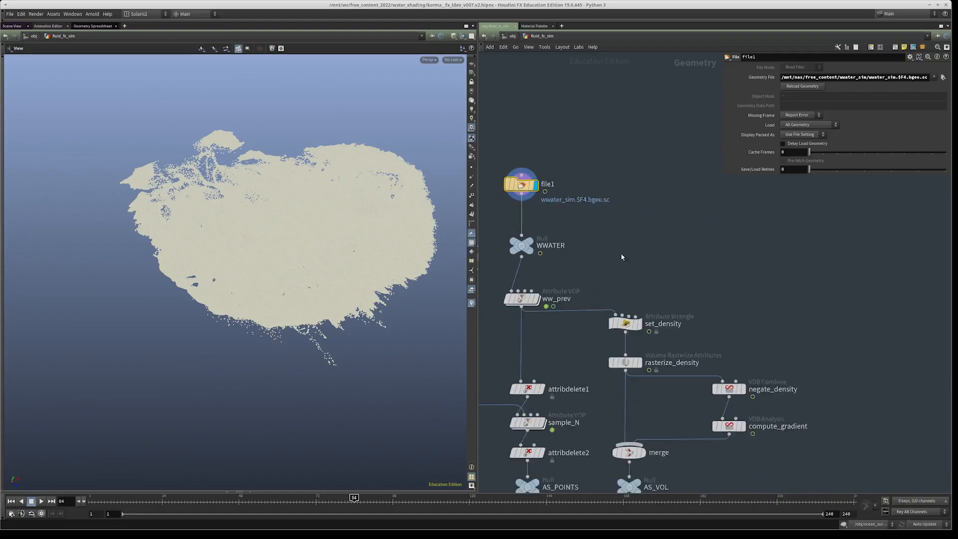
pyautogui.click(604, 265)
pyautogui.click(599, 253)
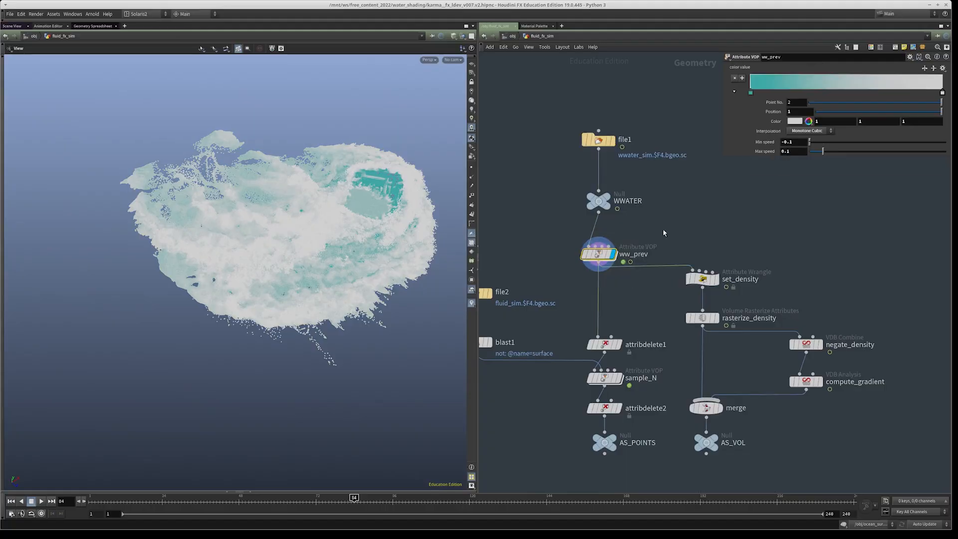
pyautogui.moveTo(663, 228); pyautogui.dragTo(668, 254, button='middle')
pyautogui.moveTo(307, 255); pyautogui.dragTo(304, 234)
pyautogui.moveTo(304, 234); pyautogui.dragTo(384, 241, button='right')
pyautogui.moveTo(384, 241); pyautogui.dragTo(311, 251)
pyautogui.moveTo(312, 252)
pyautogui.mouseDown(button='right')
pyautogui.moveTo(359, 252)
pyautogui.moveTo(304, 253)
pyautogui.mouseUp(button='right')
pyautogui.moveTo(304, 252); pyautogui.dragTo(278, 254)
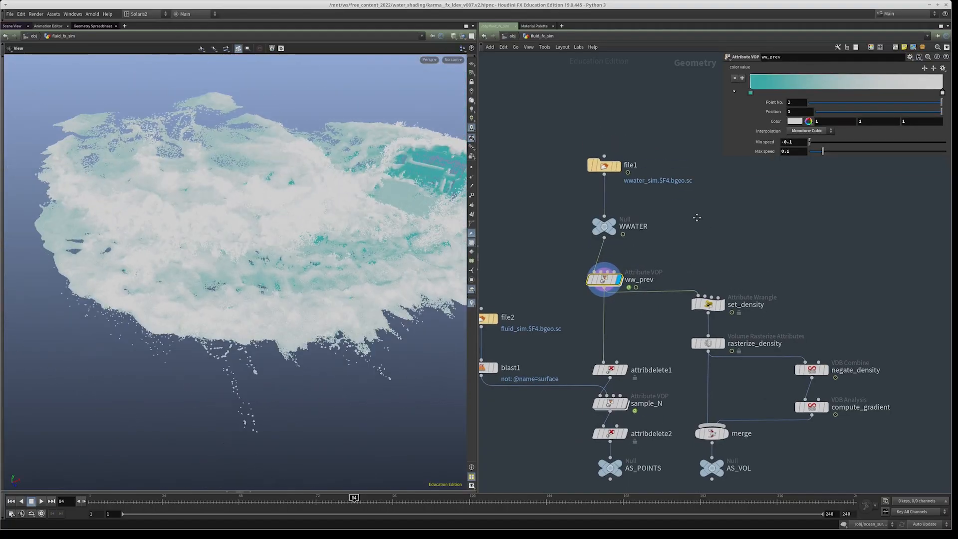
# - Display rasterize_density and examine the whitewater density volume and its rasterization settings
pyautogui.moveTo(697, 218); pyautogui.dragTo(596, 139, button='middle')
pyautogui.scroll(2, 660, 211)
pyautogui.moveTo(632, 160); pyautogui.dragTo(584, 235)
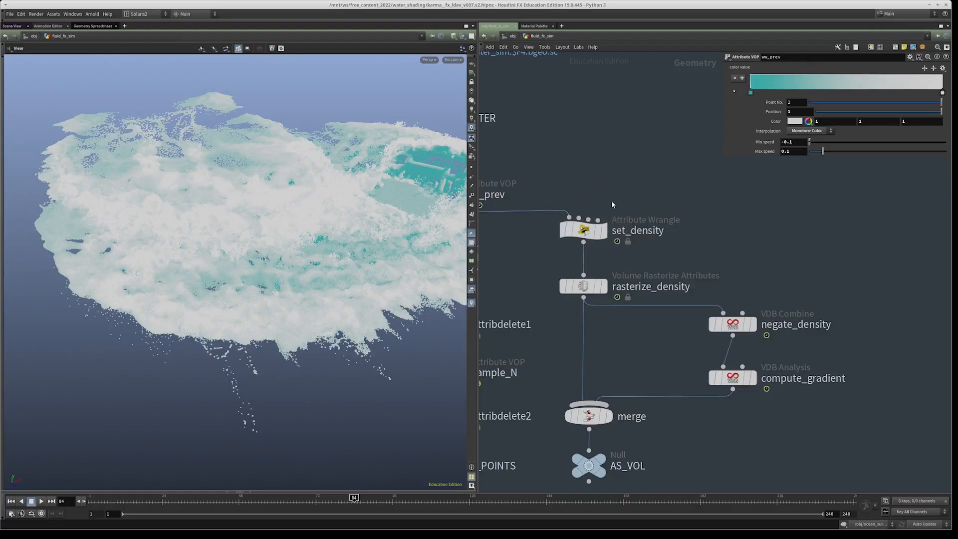
pyautogui.click(604, 287)
pyautogui.click(604, 292)
pyautogui.moveTo(300, 256); pyautogui.dragTo(268, 241)
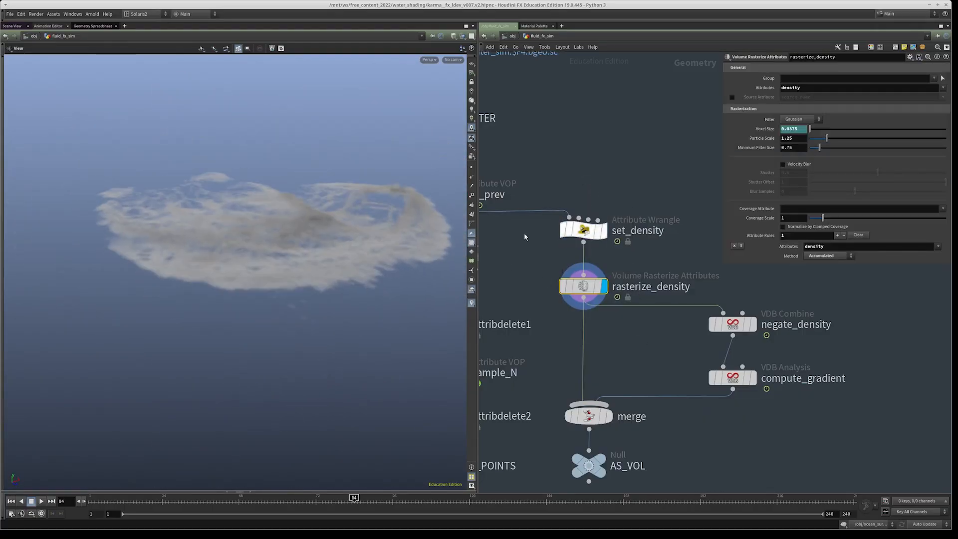
# - Display the compute_gradient VDB Analysis node and examine its gradient settings
pyautogui.scroll(-2, 535, 285)
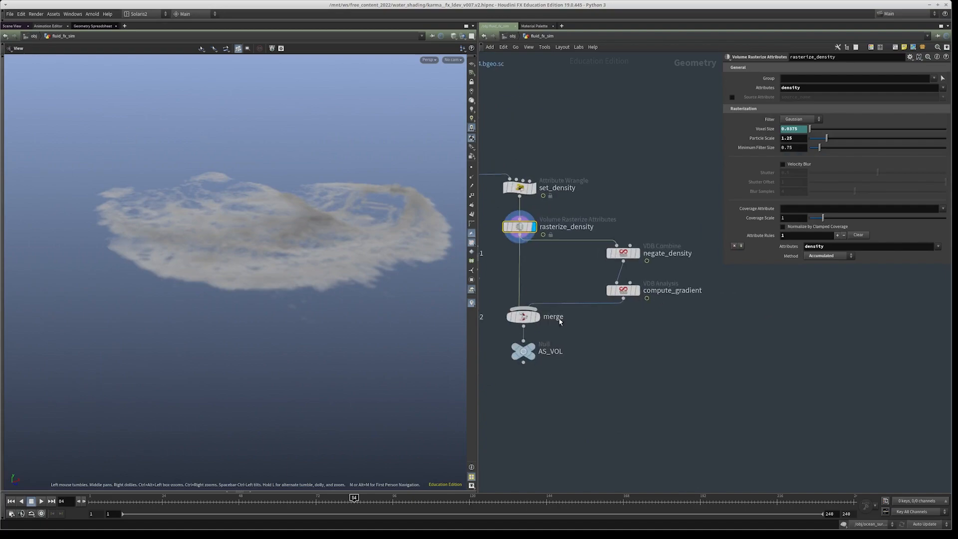
pyautogui.click(636, 290)
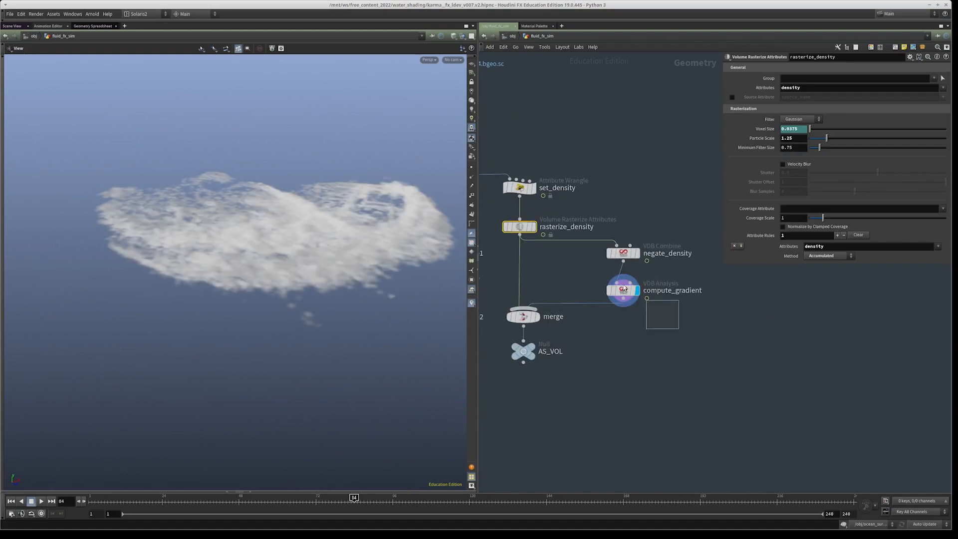
pyautogui.moveTo(319, 258); pyautogui.dragTo(319, 256)
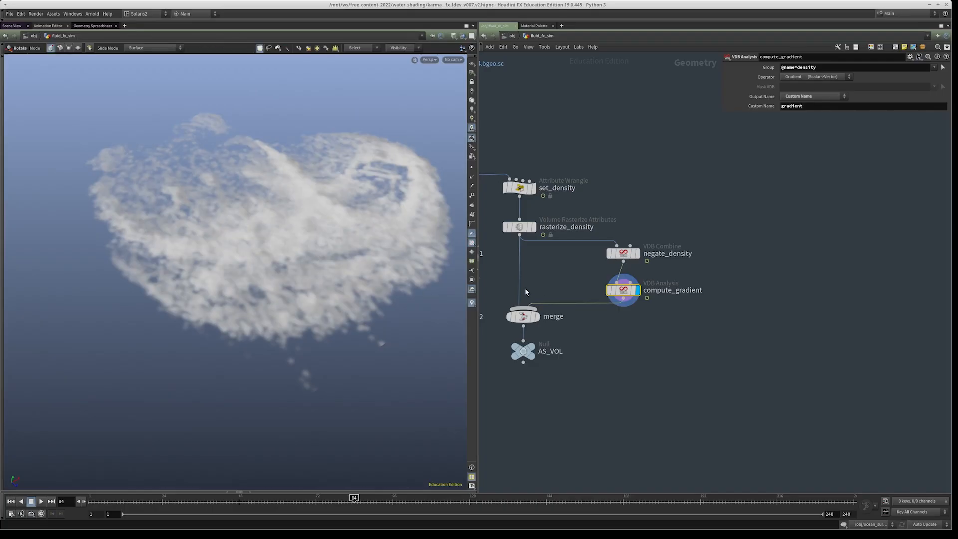
# - Display the merge of density and gradient, followed by the AS_VOL null
pyautogui.click(518, 317)
pyautogui.moveTo(564, 333); pyautogui.dragTo(481, 285)
pyautogui.press('r')
pyautogui.moveTo(568, 356); pyautogui.dragTo(624, 353, button='middle')
pyautogui.press('r')
pyautogui.moveTo(614, 374); pyautogui.dragTo(565, 337)
# - Display ww_prev again and examine the whitewater points feeding the AS_POINTS branch up close
pyautogui.moveTo(601, 298); pyautogui.dragTo(644, 310, button='middle')
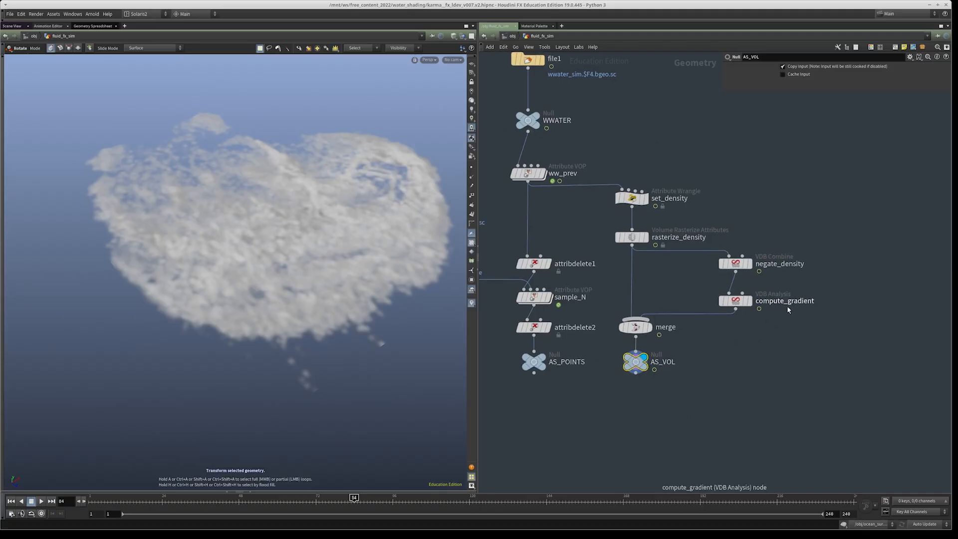
pyautogui.moveTo(579, 405); pyautogui.dragTo(664, 426, button='middle')
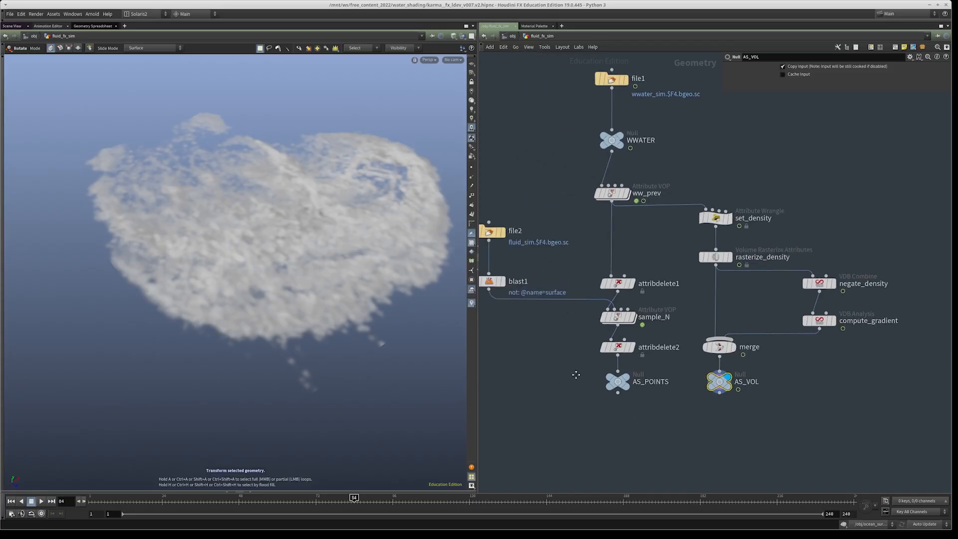
pyautogui.moveTo(576, 374); pyautogui.dragTo(601, 408, button='middle')
pyautogui.click(651, 227)
pyautogui.click(639, 227)
pyautogui.keyDown('alt'); pyautogui.moveTo(269, 250); pyautogui.dragTo(259, 230); pyautogui.keyUp('alt')
pyautogui.keyDown('alt'); pyautogui.moveTo(259, 231); pyautogui.dragTo(334, 259, button='right'); pyautogui.keyUp('alt')
pyautogui.press('r')
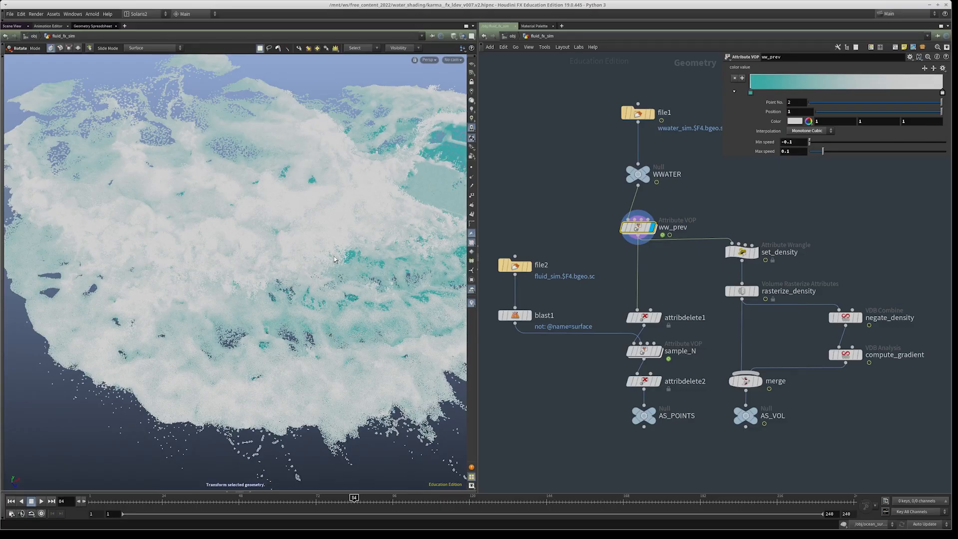
# - Display the blast1 node that feeds sample_N
pyautogui.moveTo(551, 278); pyautogui.dragTo(559, 234, button='middle')
pyautogui.scroll(2, 558, 233)
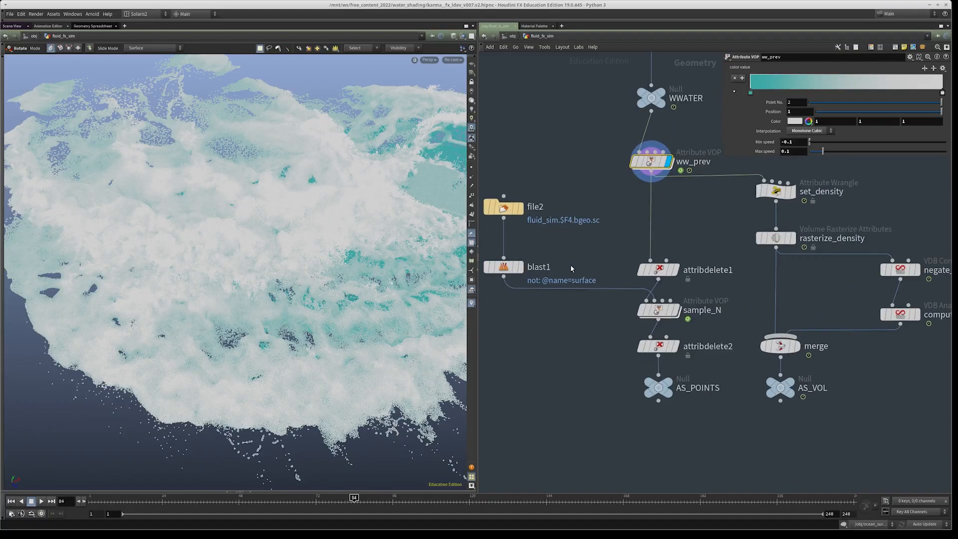
pyautogui.press('r')
pyautogui.moveTo(555, 254); pyautogui.dragTo(517, 287)
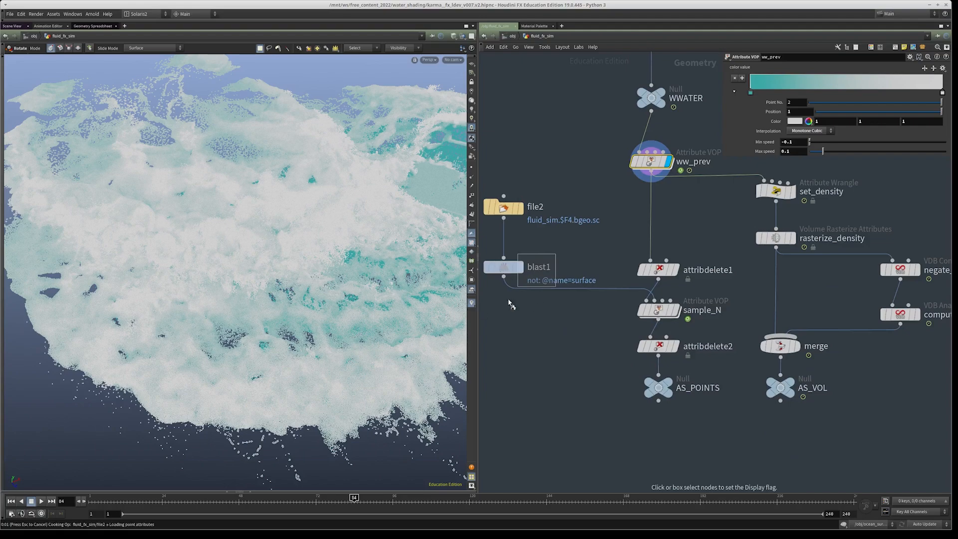
pyautogui.moveTo(544, 235); pyautogui.dragTo(552, 243, button='middle')
# - Display file2 and the blast1 node below it, reading the node info of each
pyautogui.press('r')
pyautogui.moveTo(539, 181); pyautogui.dragTo(509, 228)
pyautogui.moveTo(556, 172); pyautogui.dragTo(478, 232)
pyautogui.hotkey('space', 'f')
pyautogui.moveTo(199, 361); pyautogui.dragTo(261, 261)
pyautogui.middleClick(540, 225)
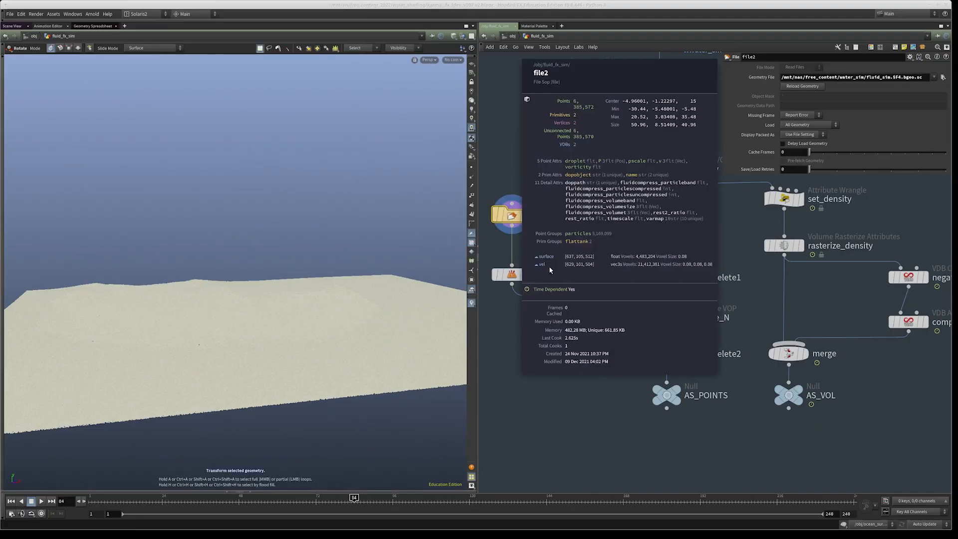
pyautogui.press('r')
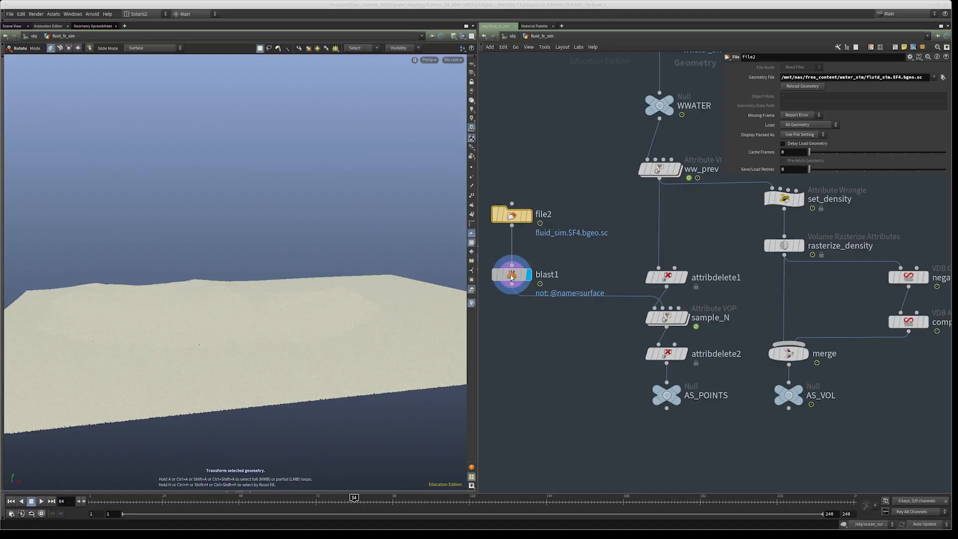
pyautogui.middleClick(512, 277)
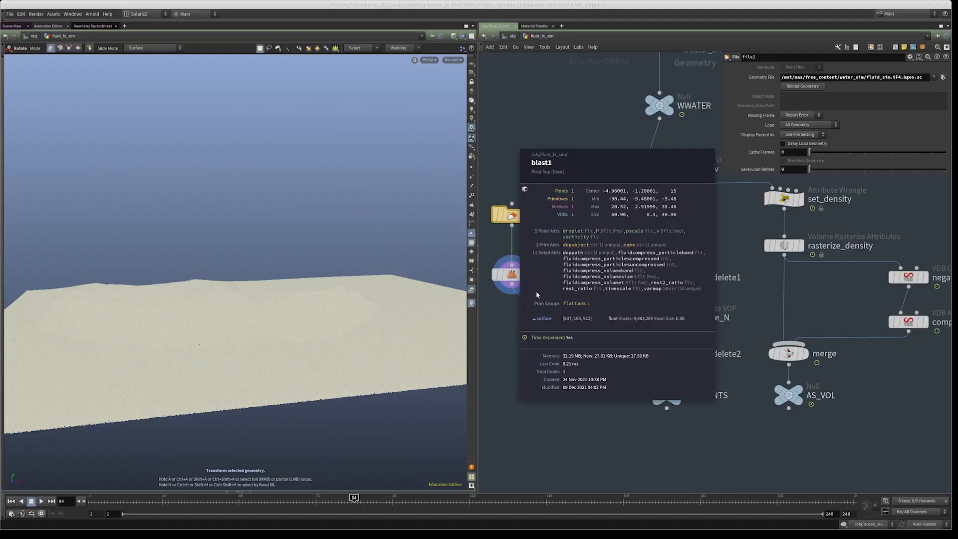
# - Display the attribdelete1 node above sample_N and show which attributes it deletes
pyautogui.moveTo(778, 299); pyautogui.dragTo(752, 271, button='middle')
pyautogui.scroll(2, 752, 271)
pyautogui.click(614, 235)
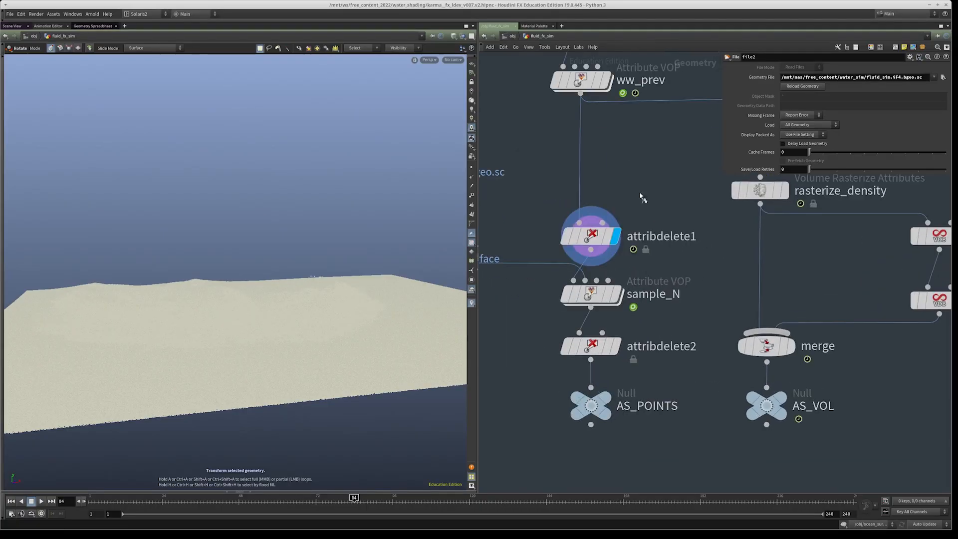
pyautogui.click(591, 237)
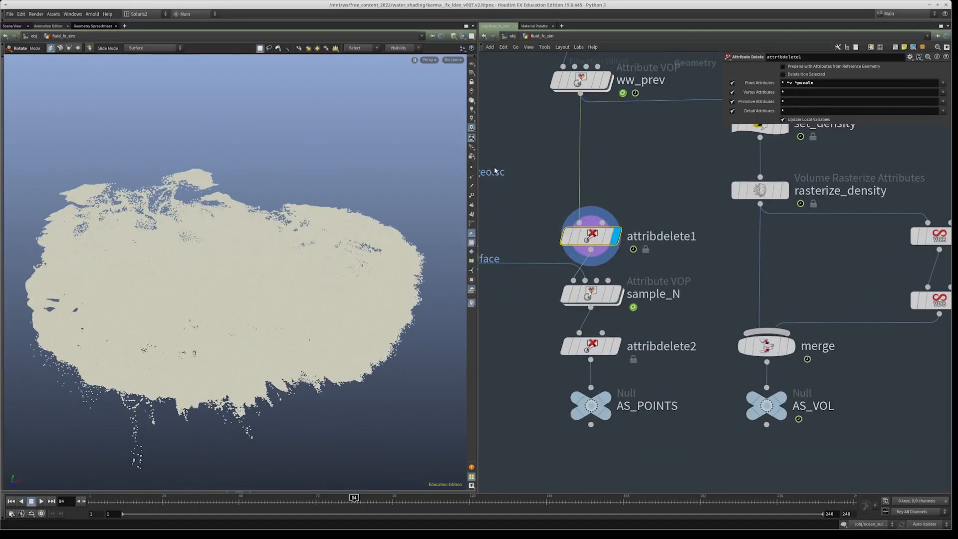
# - Display sample_N, examine the normals on the whitewater points up close, and turn off the point normals display
pyautogui.click(615, 294)
pyautogui.keyDown('alt'); pyautogui.moveTo(372, 239); pyautogui.dragTo(318, 295); pyautogui.keyUp('alt')
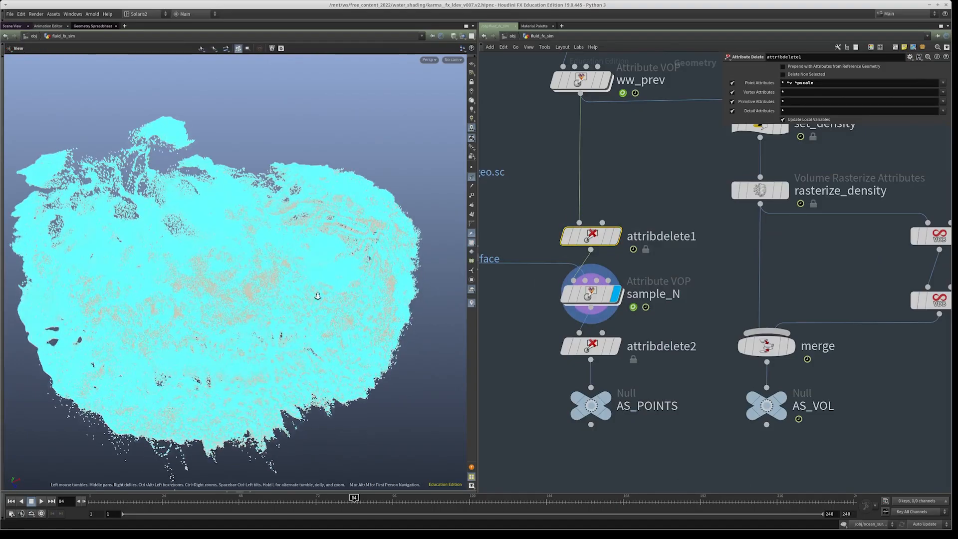
pyautogui.keyDown('alt'); pyautogui.moveTo(318, 295); pyautogui.dragTo(221, 297, button='right'); pyautogui.keyUp('alt')
pyautogui.keyDown('alt'); pyautogui.moveTo(222, 298); pyautogui.dragTo(224, 264); pyautogui.keyUp('alt')
pyautogui.keyDown('alt'); pyautogui.moveTo(225, 264); pyautogui.dragTo(197, 277, button='right'); pyautogui.keyUp('alt')
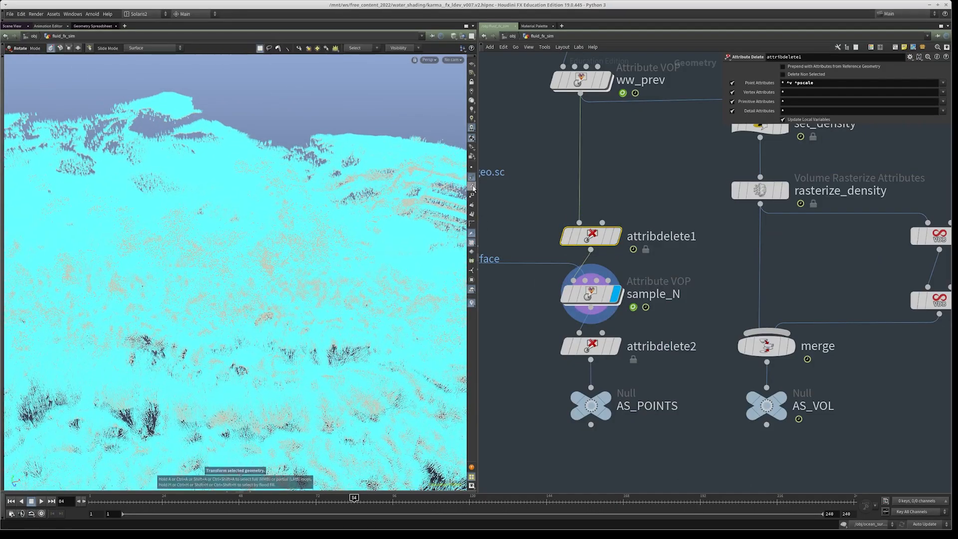
pyautogui.click(471, 177)
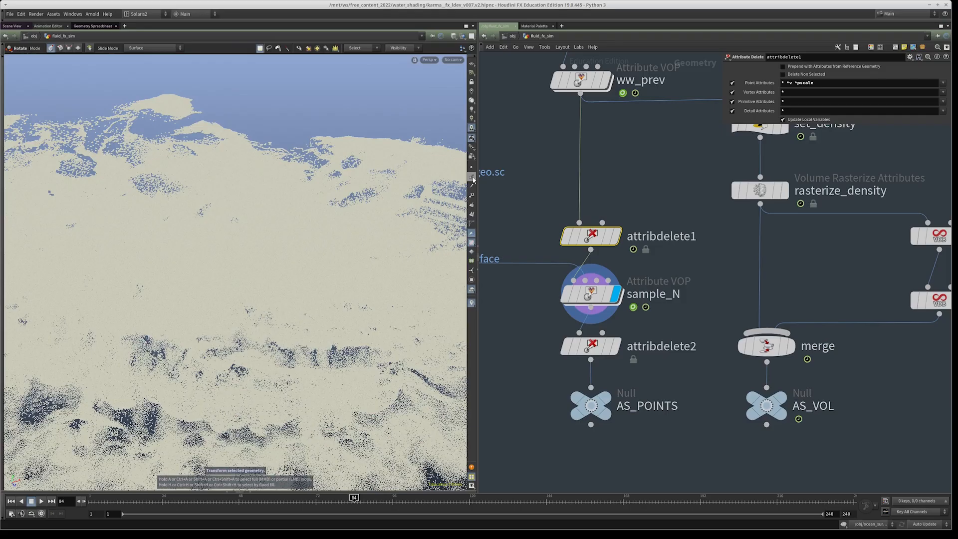
# - Display attribdelete2 below sample_N, frame the whole point cloud, and show the node's attribute settings
pyautogui.click(615, 346)
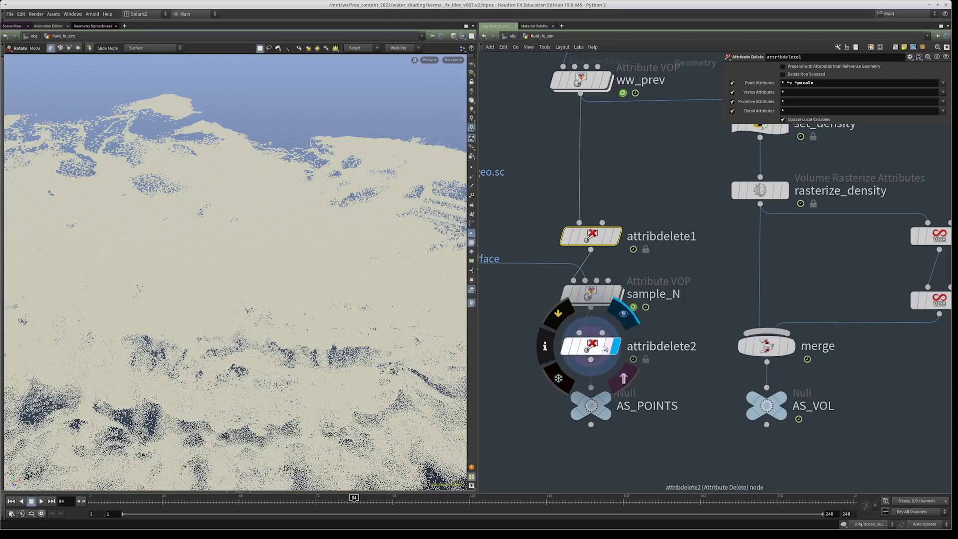
pyautogui.press('h')
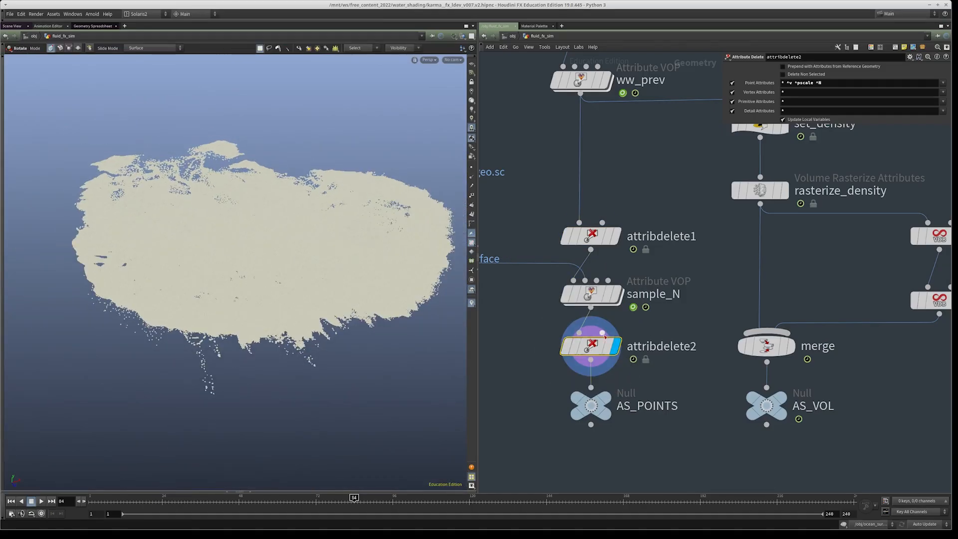
pyautogui.moveTo(587, 352)
# - Display sample_N again and examine the coloured whitewater points from a closer, lower angle
pyautogui.click(615, 294)
pyautogui.keyDown('alt'); pyautogui.moveTo(280, 220); pyautogui.dragTo(256, 250); pyautogui.keyUp('alt')
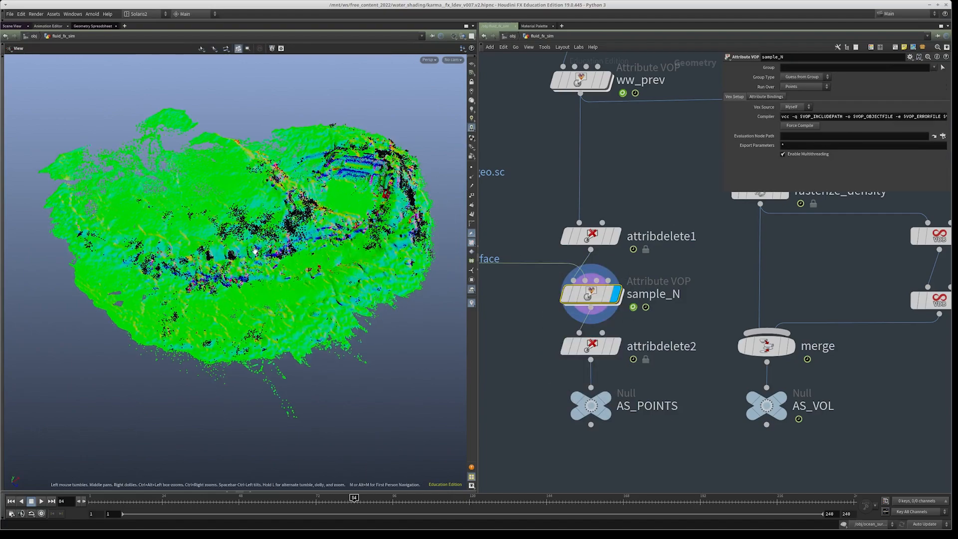
pyautogui.keyDown('alt'); pyautogui.moveTo(256, 250); pyautogui.dragTo(321, 237, button='right'); pyautogui.keyUp('alt')
pyautogui.press('r')
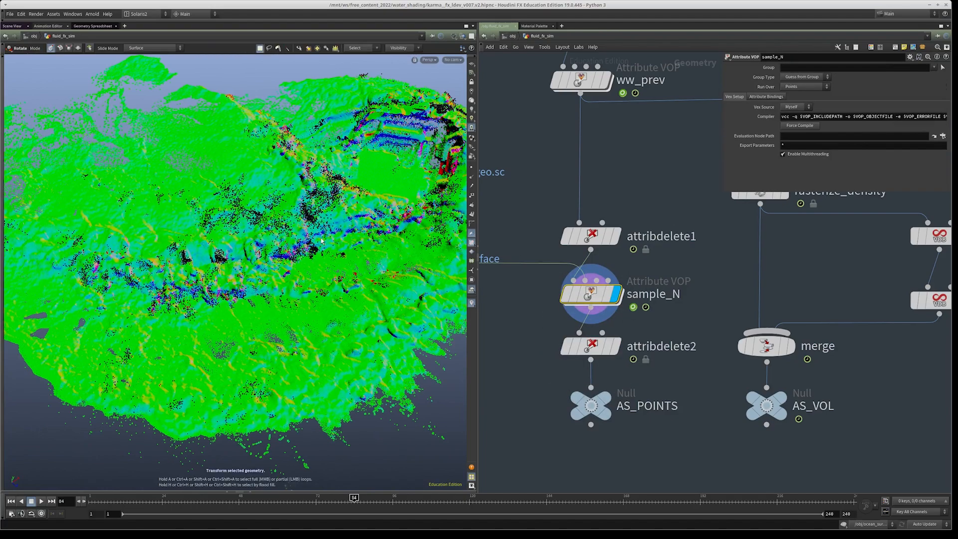
pyautogui.keyDown('alt'); pyautogui.moveTo(319, 250); pyautogui.dragTo(237, 250); pyautogui.keyUp('alt')
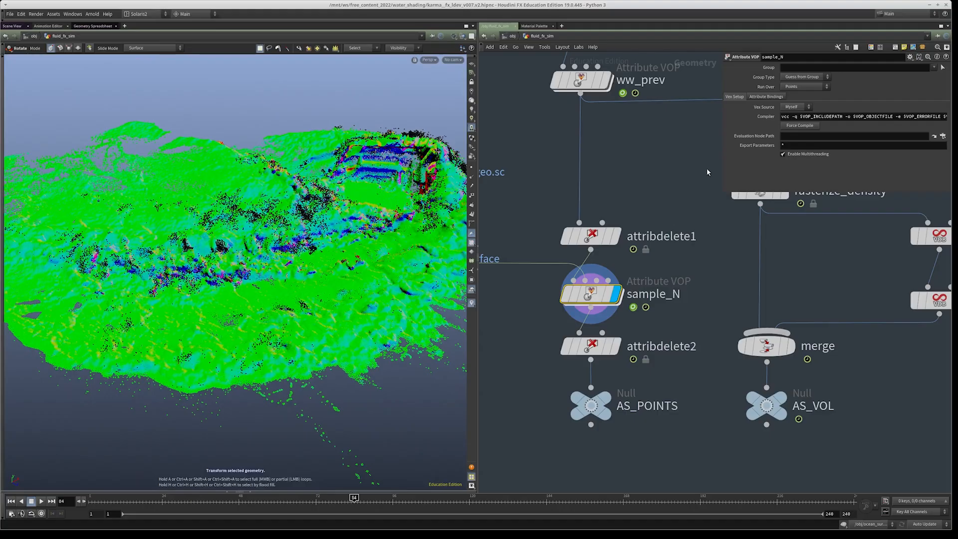
# - Leave the fluid_fx_sim network and go to the Solaris stage network
pyautogui.scroll(-3, 657, 176)
pyautogui.click(513, 36)
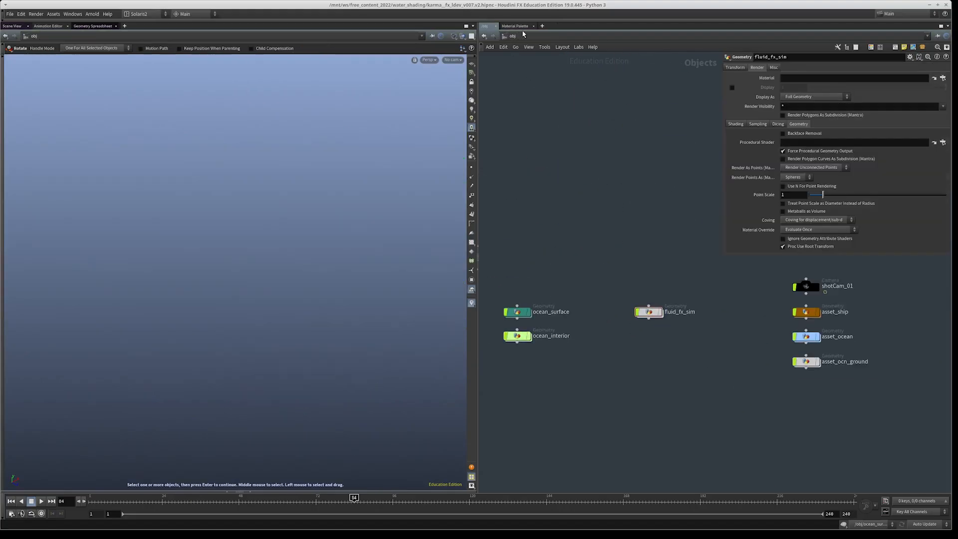
pyautogui.click(521, 37)
pyautogui.click(538, 96)
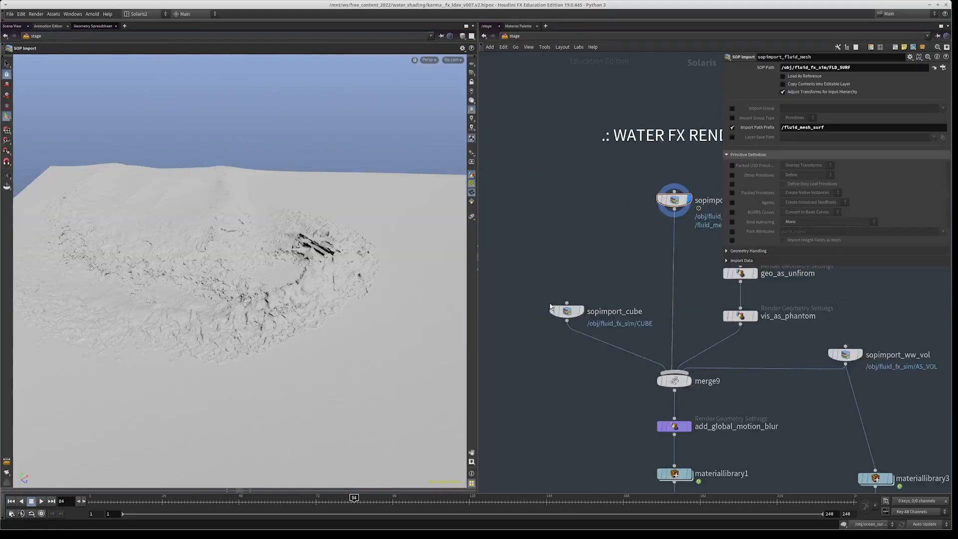
# - Display the sopimport_cube node in the water FX render network and show its import settings
pyautogui.moveTo(537, 252); pyautogui.dragTo(507, 233, button='middle')
pyautogui.scroll(2, 559, 223)
pyautogui.moveTo(641, 160); pyautogui.dragTo(614, 177, button='middle')
pyautogui.moveTo(676, 159); pyautogui.dragTo(672, 216, button='middle')
pyautogui.moveTo(545, 297); pyautogui.dragTo(629, 260, button='middle')
pyautogui.moveTo(545, 273); pyautogui.dragTo(555, 398)
pyautogui.moveTo(557, 244); pyautogui.dragTo(548, 238)
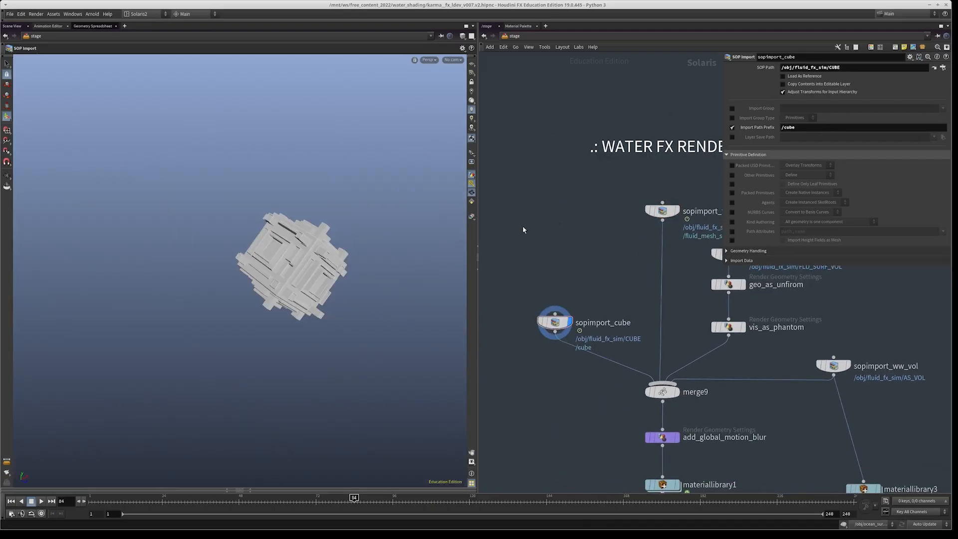
# - Display the geo_as_unfirom node under sopimport_fluid_mesh_vol and show its Uniform Volume settings
pyautogui.moveTo(748, 279); pyautogui.dragTo(623, 277, button='middle')
pyautogui.scroll(1, 654, 233)
pyautogui.scroll(1, 654, 233)
pyautogui.moveTo(592, 229); pyautogui.dragTo(648, 260)
pyautogui.press('r')
pyautogui.moveTo(602, 226); pyautogui.dragTo(601, 241, button='middle')
pyautogui.keyDown('alt'); pyautogui.moveTo(349, 290); pyautogui.dragTo(319, 312); pyautogui.keyUp('alt')
pyautogui.moveTo(638, 353); pyautogui.dragTo(646, 361, button='middle')
pyautogui.moveTo(646, 363); pyautogui.dragTo(545, 302)
pyautogui.press('r')
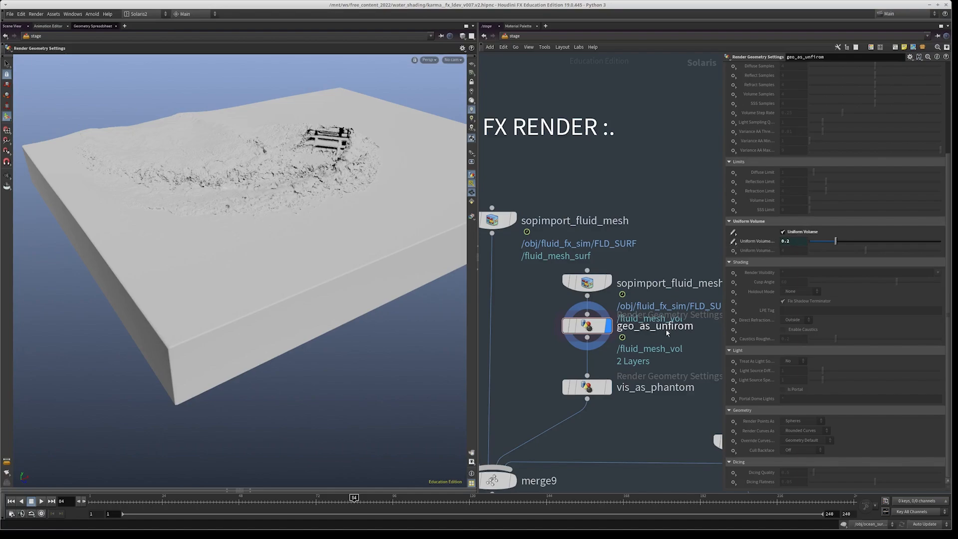
# - Display vis_as_phantom, show its Render Visibility setting, and bypass the node
pyautogui.scroll(-2, 679, 318)
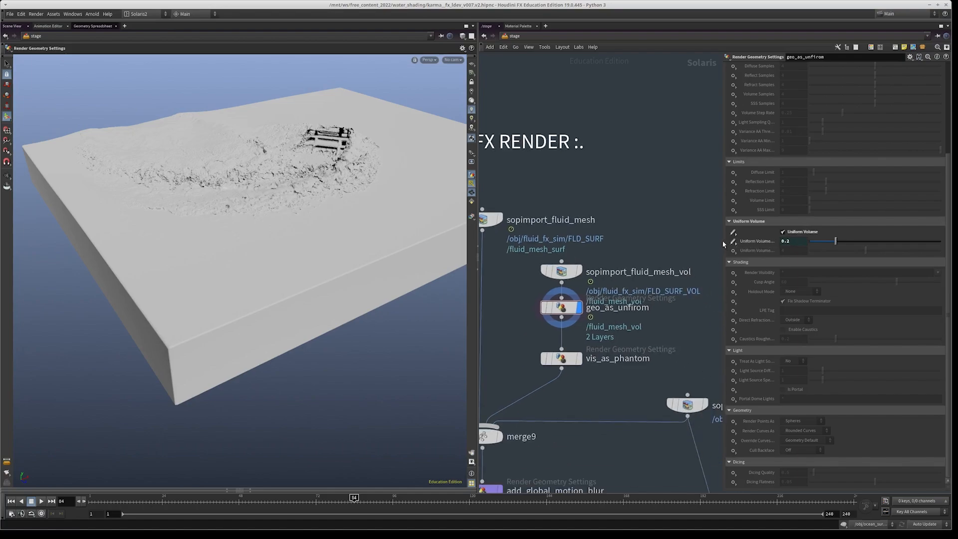
pyautogui.click(555, 355)
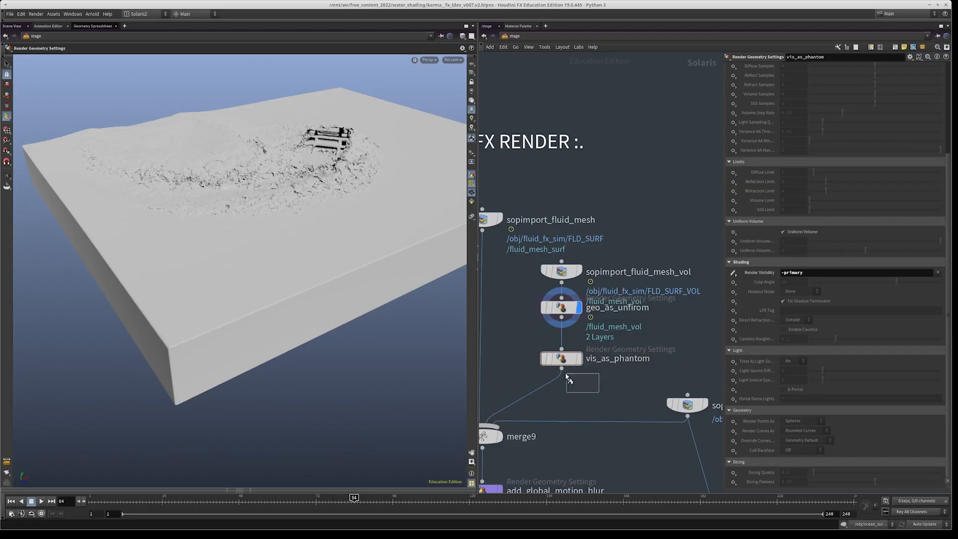
pyautogui.click(579, 358)
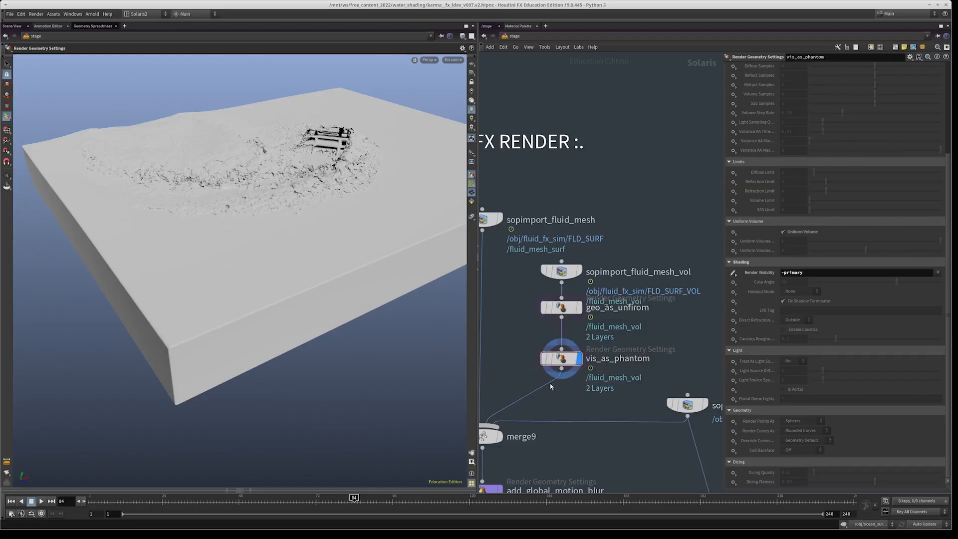
pyautogui.click(545, 358)
pyautogui.moveTo(580, 382); pyautogui.dragTo(603, 316, button='middle')
pyautogui.scroll(-1, 603, 316)
pyautogui.moveTo(656, 380); pyautogui.dragTo(649, 346, button='middle')
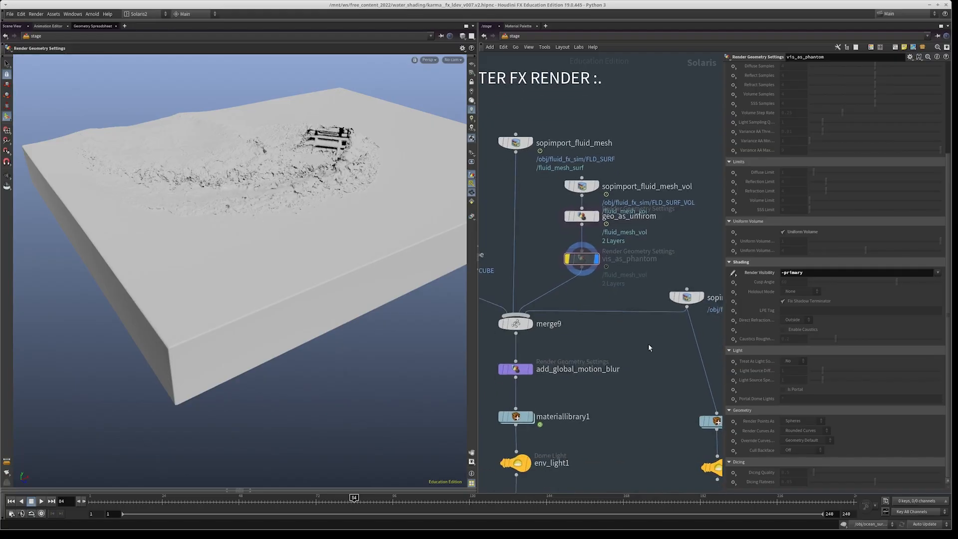
# - Display sopimport_ww_vol to view the whitewater volume, and follow its connections to merge9 and materiallibrary3
pyautogui.moveTo(720, 264); pyautogui.dragTo(660, 254, button='middle')
pyautogui.click(629, 286)
pyautogui.moveTo(653, 324); pyautogui.dragTo(591, 236)
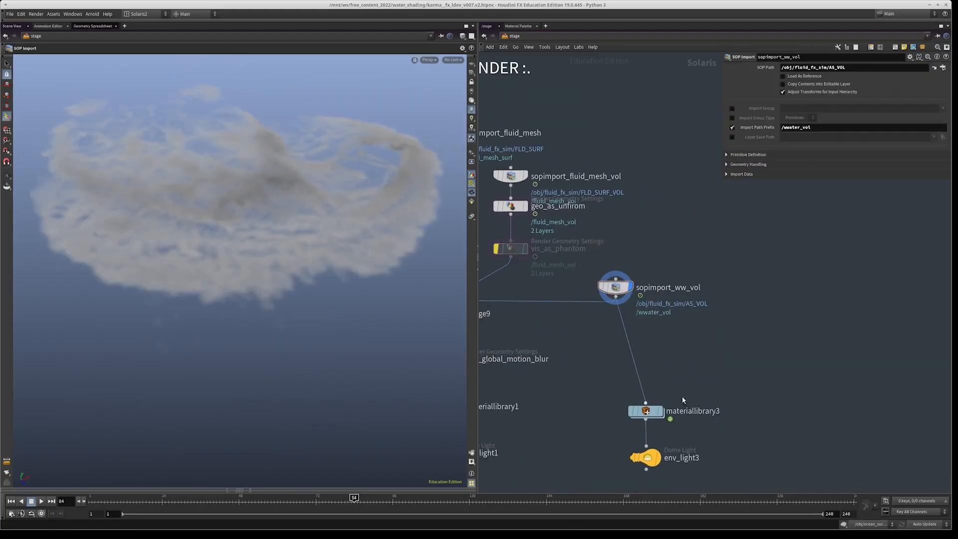
pyautogui.moveTo(671, 329); pyautogui.dragTo(762, 323, button='middle')
pyautogui.moveTo(734, 253); pyautogui.dragTo(673, 326)
pyautogui.moveTo(735, 340); pyautogui.dragTo(741, 293, button='middle')
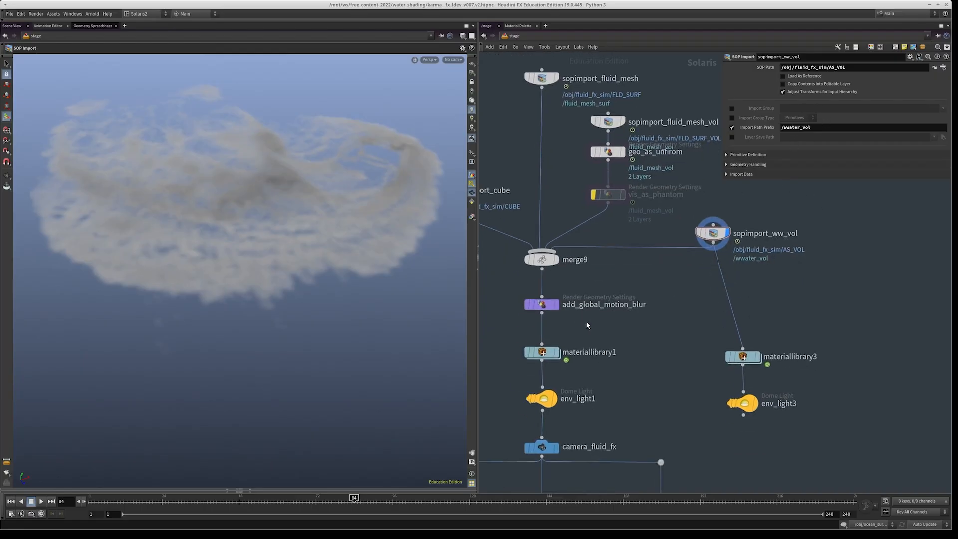
# - Display the add_global_motion_blur node below merge9 and show its motion blur settings
pyautogui.moveTo(589, 325); pyautogui.dragTo(654, 307, button='middle')
pyautogui.click(620, 285)
pyautogui.moveTo(667, 274); pyautogui.dragTo(666, 283, button='middle')
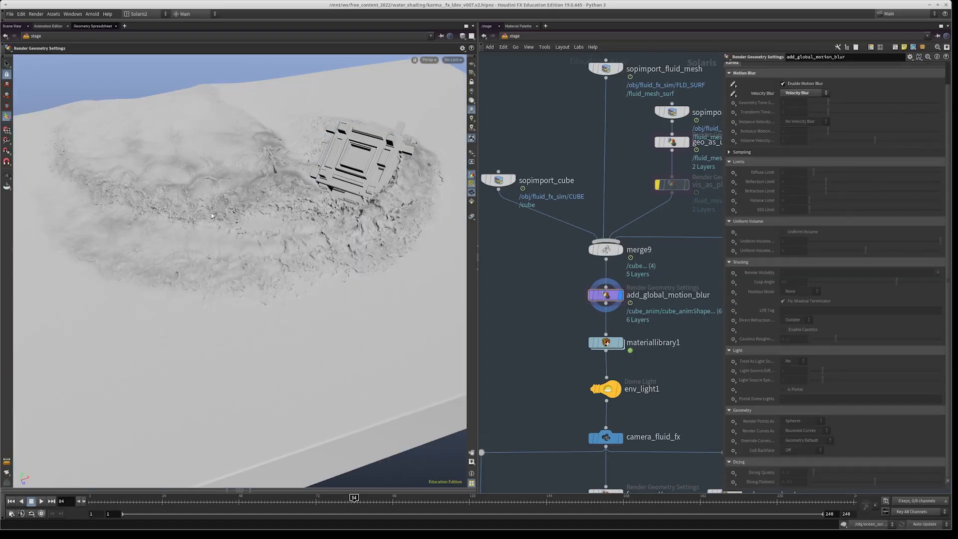
# - Switch the viewport renderer to Karma and show the Primitives pattern of add_global_motion_blur
pyautogui.click(451, 60)
pyautogui.click(452, 60)
pyautogui.click(428, 60)
pyautogui.click(436, 95)
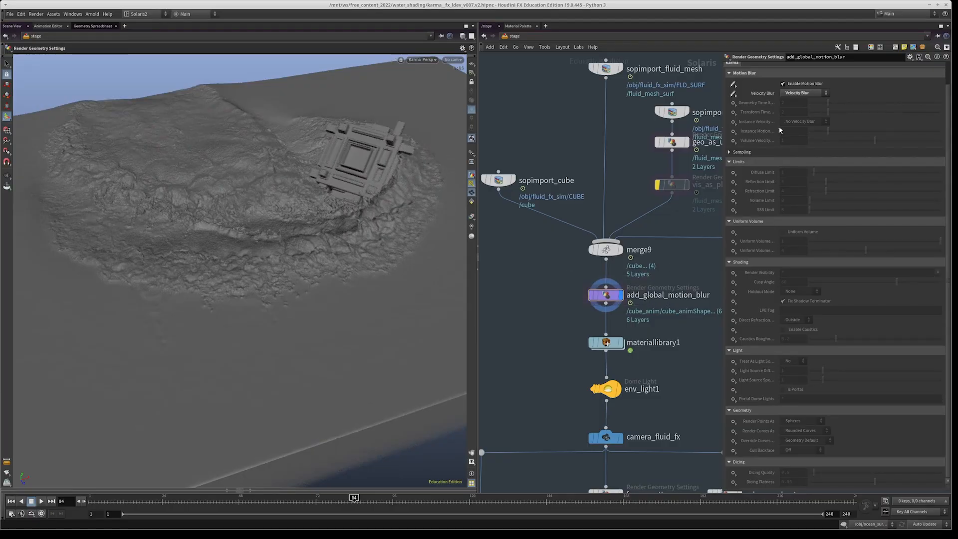
pyautogui.scroll(2, 769, 81)
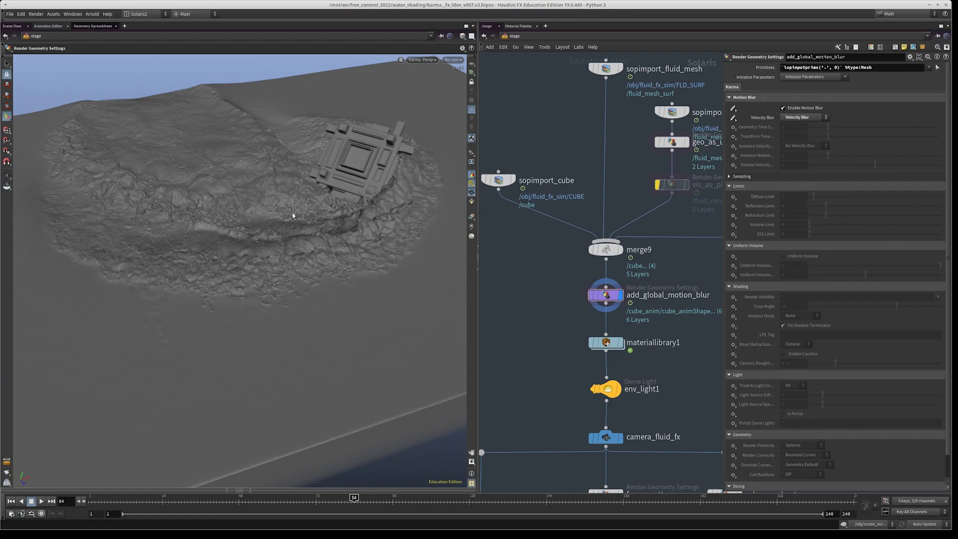
# - Frame the cube closely in the Karma render and compare it with motion blur disabled and re-enabled in the display options
pyautogui.moveTo(283, 172); pyautogui.dragTo(301, 212, button='middle')
pyautogui.moveTo(302, 211); pyautogui.dragTo(353, 190, button='right')
pyautogui.moveTo(352, 190); pyautogui.dragTo(280, 226, button='middle')
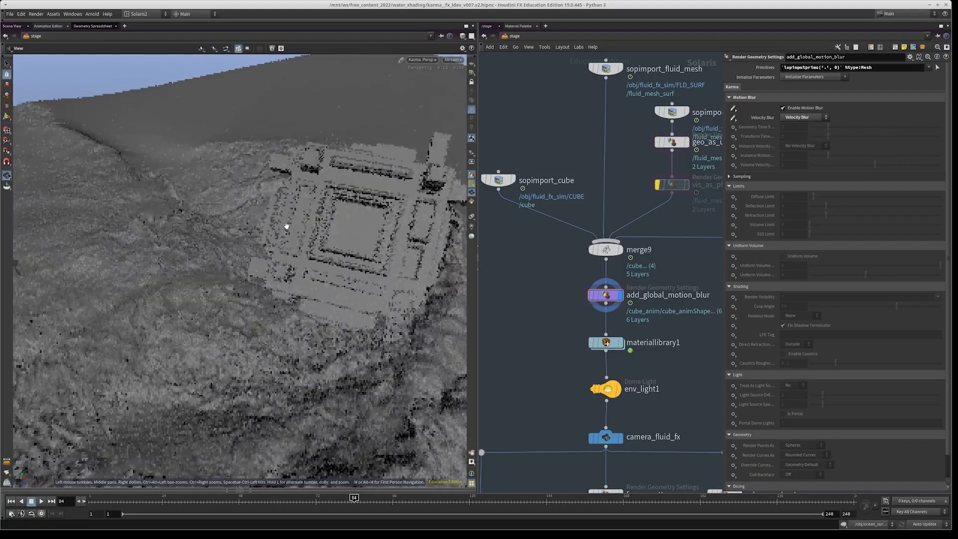
pyautogui.moveTo(314, 220); pyautogui.dragTo(361, 220, button='right')
pyautogui.moveTo(361, 220); pyautogui.dragTo(278, 205, button='middle')
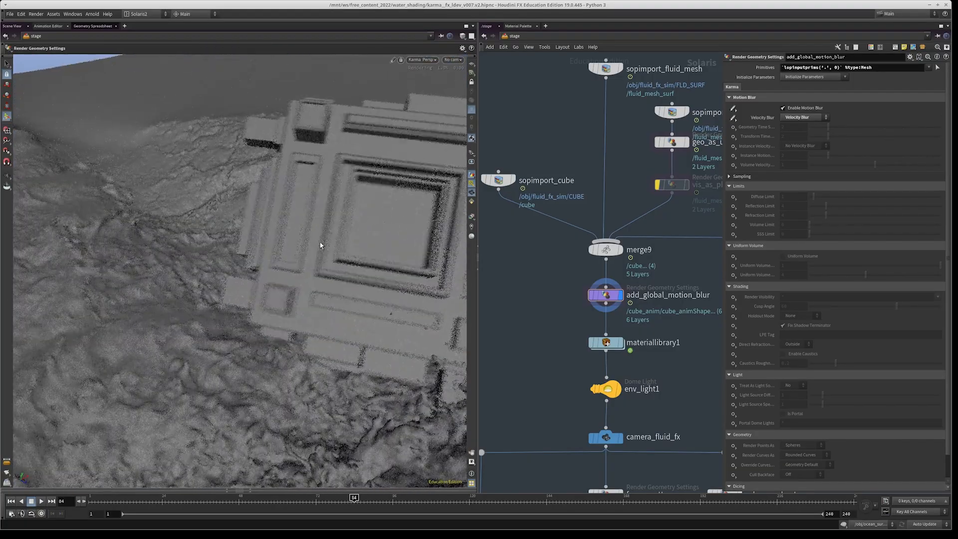
pyautogui.press('d')
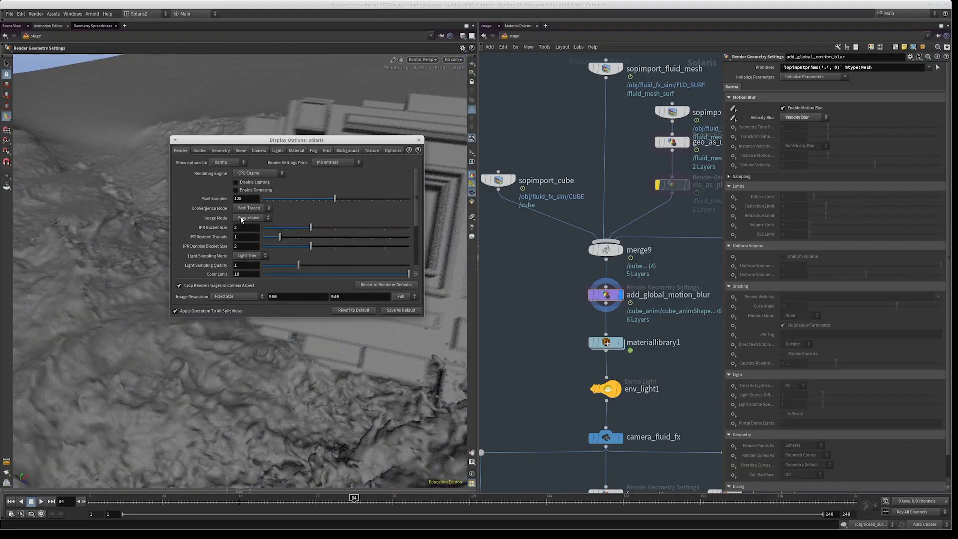
pyautogui.keyDown('alt'); pyautogui.moveTo(241, 218); pyautogui.dragTo(579, 173); pyautogui.keyUp('alt')
pyautogui.scroll(-3, 555, 190)
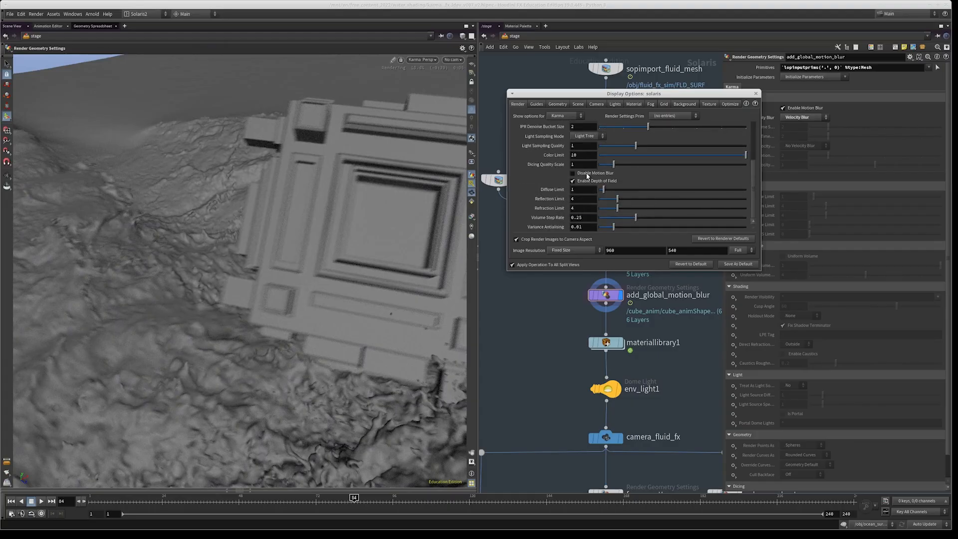
pyautogui.click(587, 174)
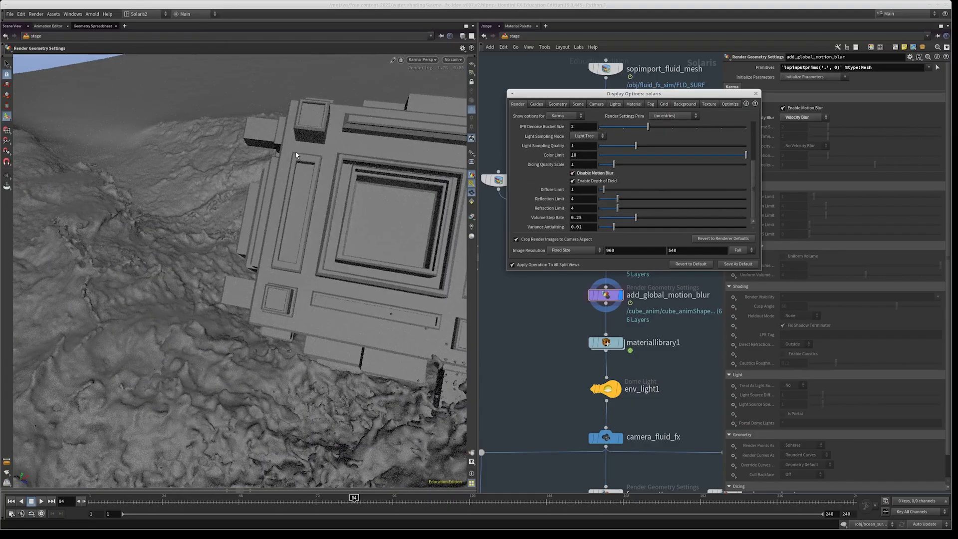
pyautogui.click(583, 175)
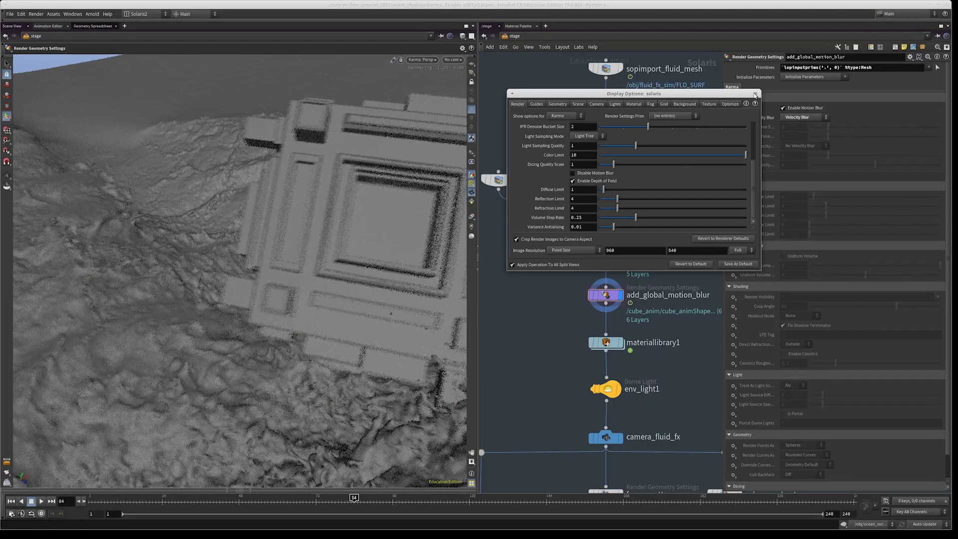
pyautogui.click(755, 94)
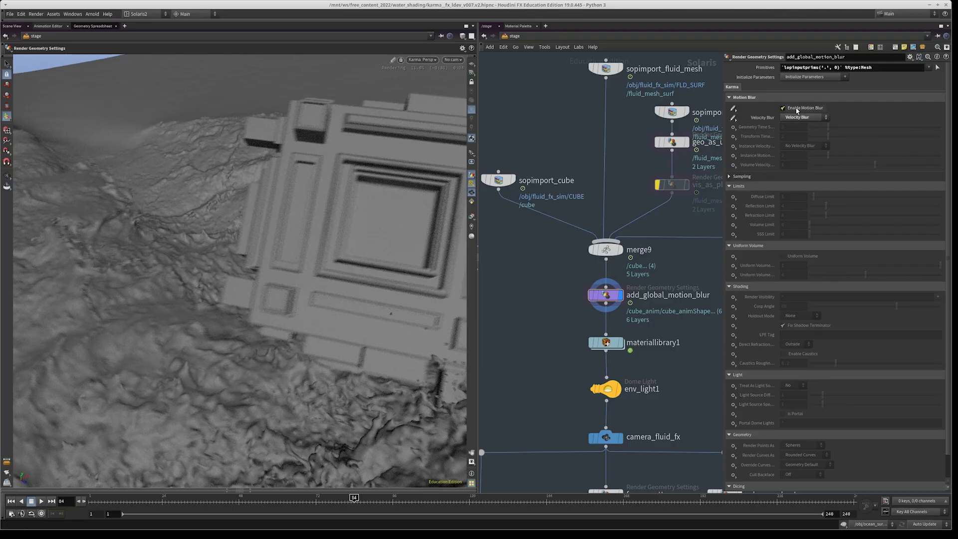
# - Check the set modes available for the Enable Motion Blur parameter, leaving its setting as it is
pyautogui.click(732, 109)
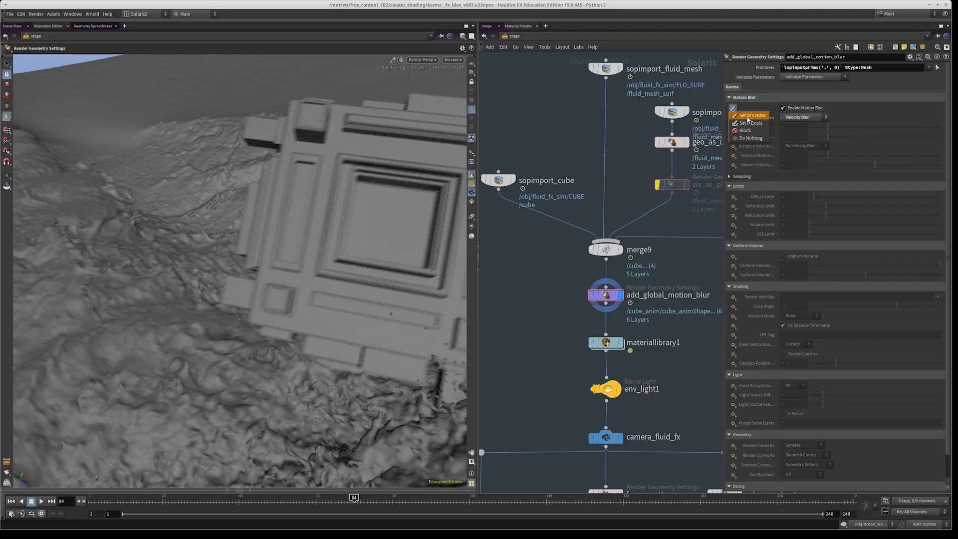
pyautogui.click(801, 108)
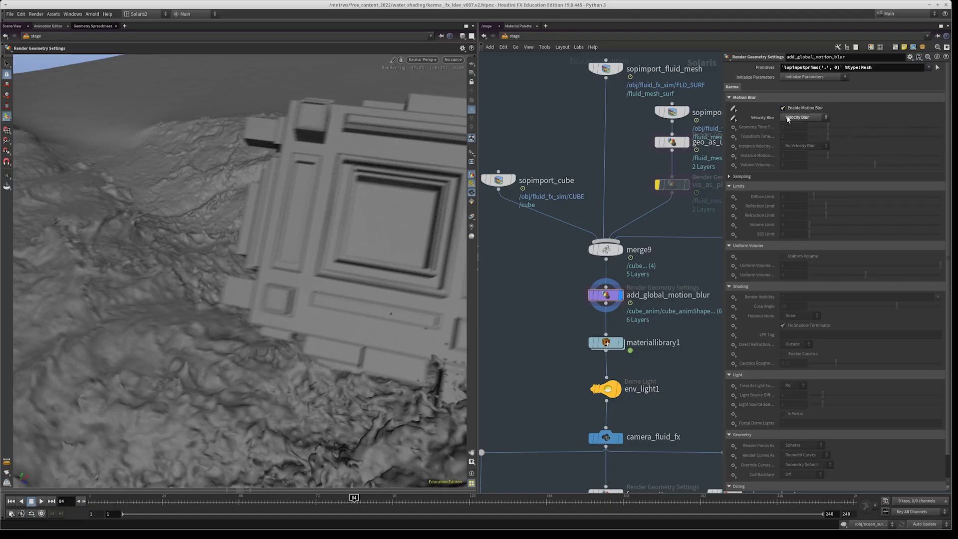
pyautogui.moveTo(566, 314); pyautogui.dragTo(565, 312, button='middle')
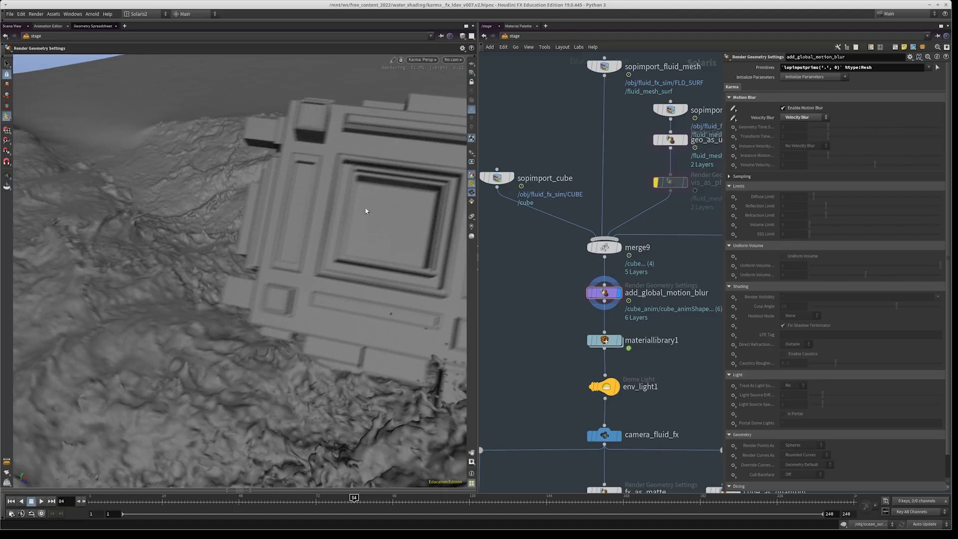
# - Display materiallibrary1 below add_global_motion_blur and show its material assignments
pyautogui.click(452, 59)
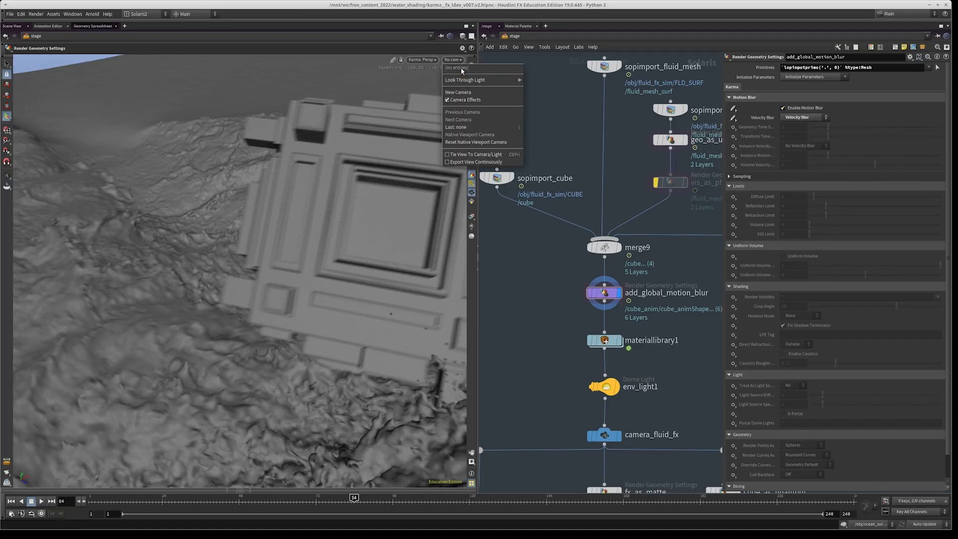
pyautogui.click(604, 340)
pyautogui.click(604, 340)
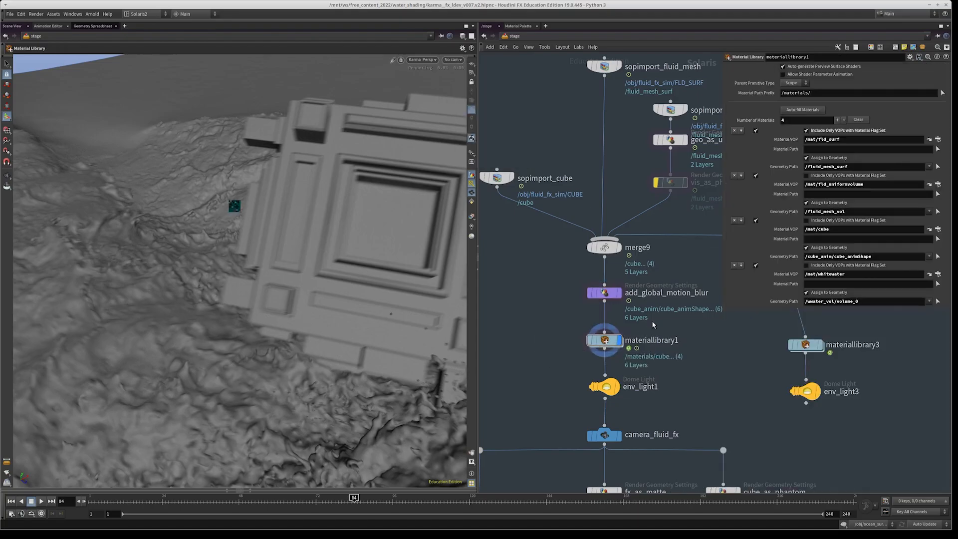
# - Display env_light1 below materiallibrary1 and orbit the Karma render to inspect the lit water surface and cube
pyautogui.press('Escape')
pyautogui.moveTo(274, 208); pyautogui.dragTo(20, 426, button='right')
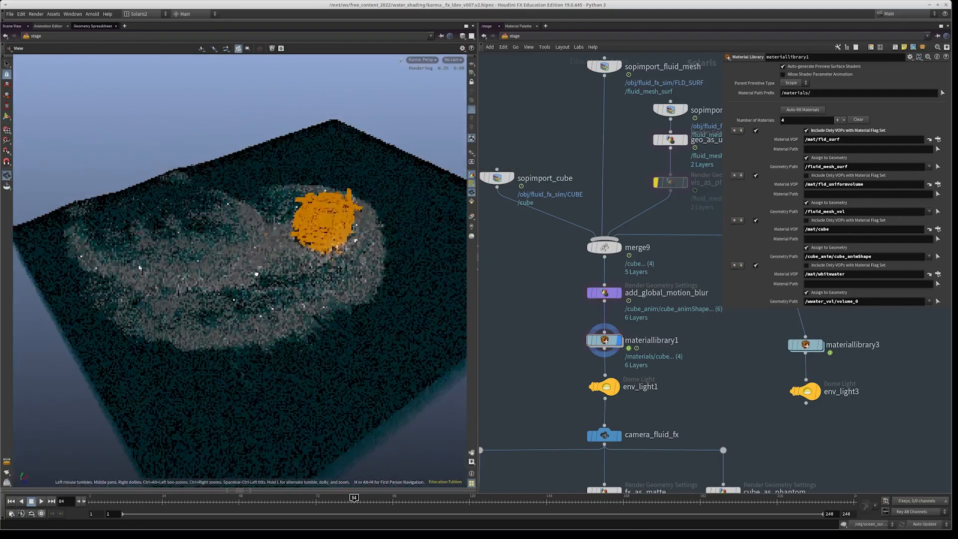
pyautogui.moveTo(242, 187)
pyautogui.mouseDown()
pyautogui.moveTo(270, 250)
pyautogui.moveTo(273, 210)
pyautogui.moveTo(249, 197)
pyautogui.mouseUp()
pyautogui.click(616, 386)
pyautogui.keyDown('alt'); pyautogui.moveTo(197, 229); pyautogui.dragTo(333, 277); pyautogui.keyUp('alt')
pyautogui.moveTo(704, 357); pyautogui.dragTo(695, 325, button='middle')
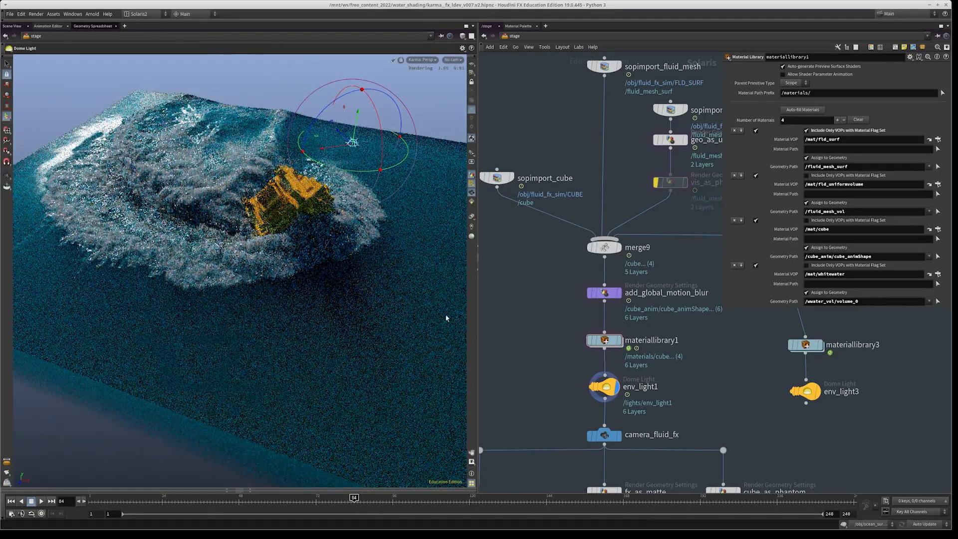
pyautogui.keyDown('alt'); pyautogui.moveTo(238, 357); pyautogui.dragTo(280, 297); pyautogui.keyUp('alt')
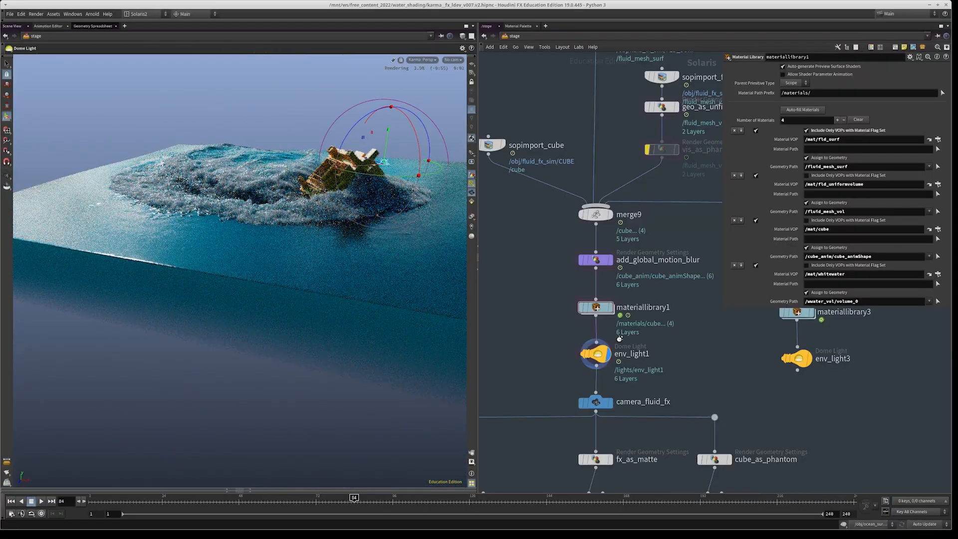
pyautogui.moveTo(643, 316); pyautogui.dragTo(571, 320, button='middle')
pyautogui.keyDown('alt'); pyautogui.moveTo(339, 262); pyautogui.dragTo(268, 214); pyautogui.keyUp('alt')
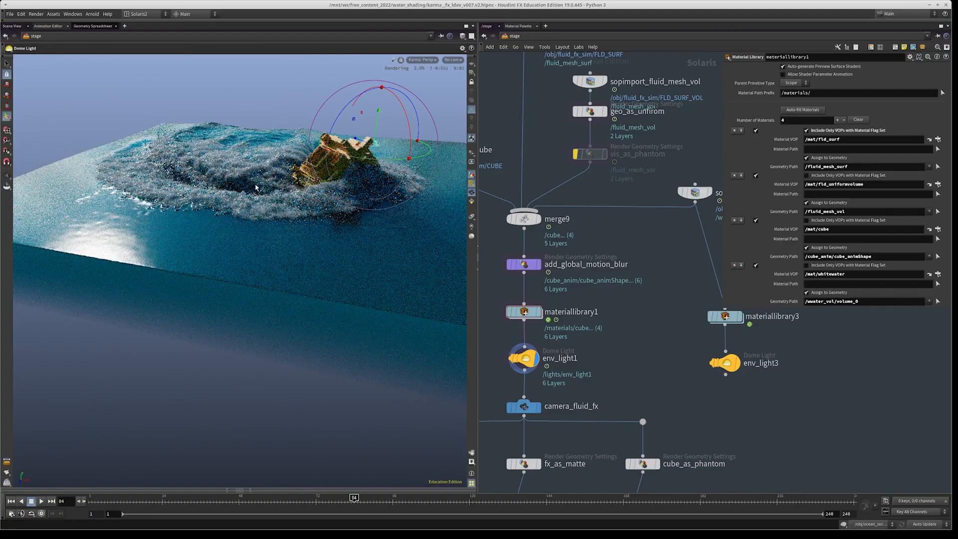
# - Select env_light1 to show the Dome Light's transform parameters
pyautogui.moveTo(657, 306); pyautogui.dragTo(619, 348, button='middle')
pyautogui.scroll(-1, 618, 348)
pyautogui.moveTo(647, 216); pyautogui.dragTo(644, 219, button='middle')
pyautogui.scroll(1, 645, 217)
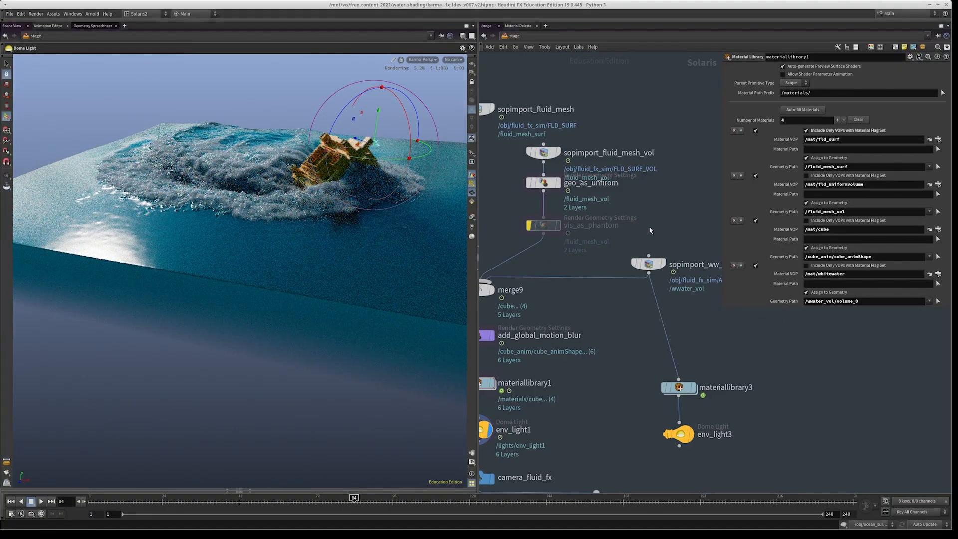
pyautogui.moveTo(621, 358); pyautogui.dragTo(717, 267, button='middle')
pyautogui.moveTo(528, 361); pyautogui.dragTo(651, 325)
pyautogui.moveTo(650, 324); pyautogui.dragTo(624, 392, button='middle')
pyautogui.scroll(2, 633, 225)
# - Display camera_fluid_fx below env_light1 and look through /cameras/camera_fluid_fx in the Karma viewport
pyautogui.click(449, 59)
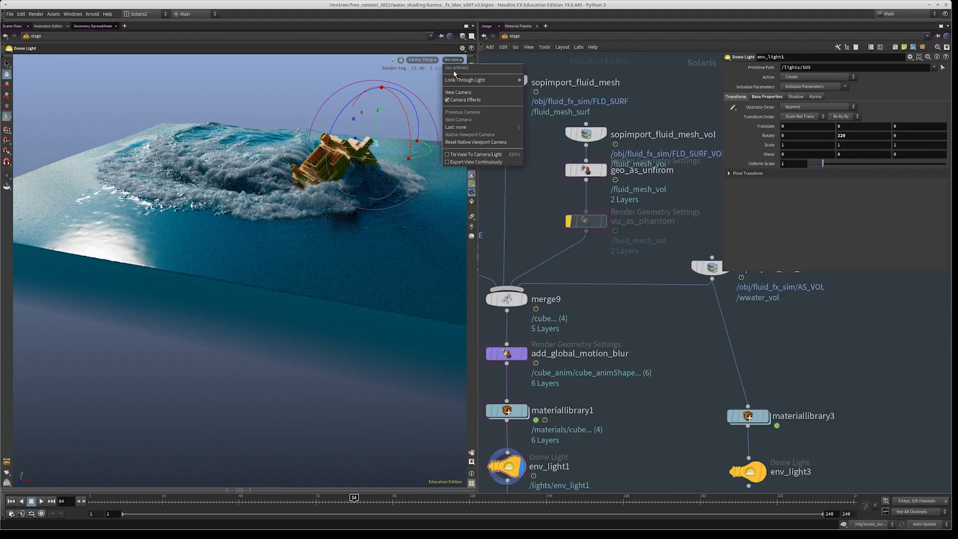
pyautogui.click(626, 378)
pyautogui.moveTo(658, 260); pyautogui.dragTo(687, 128, button='middle')
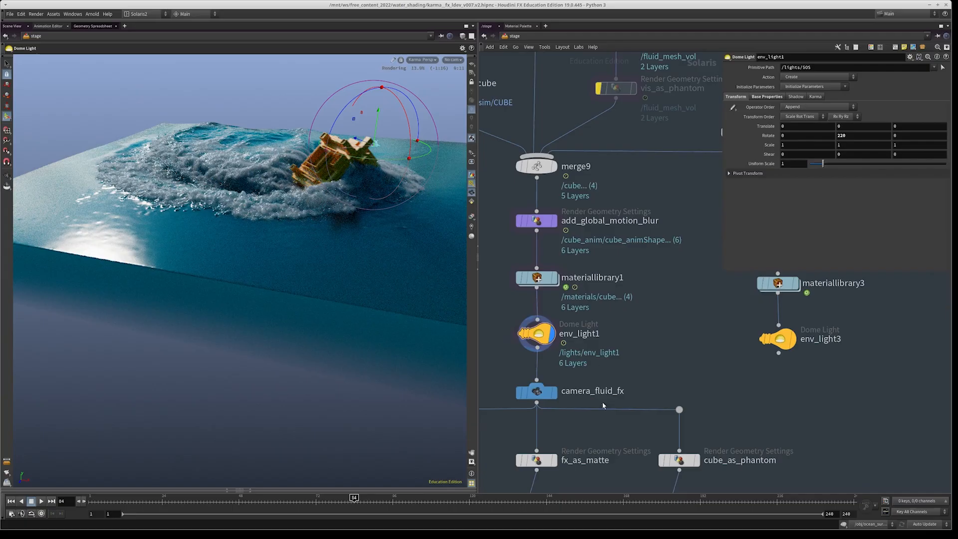
pyautogui.click(535, 392)
pyautogui.click(451, 59)
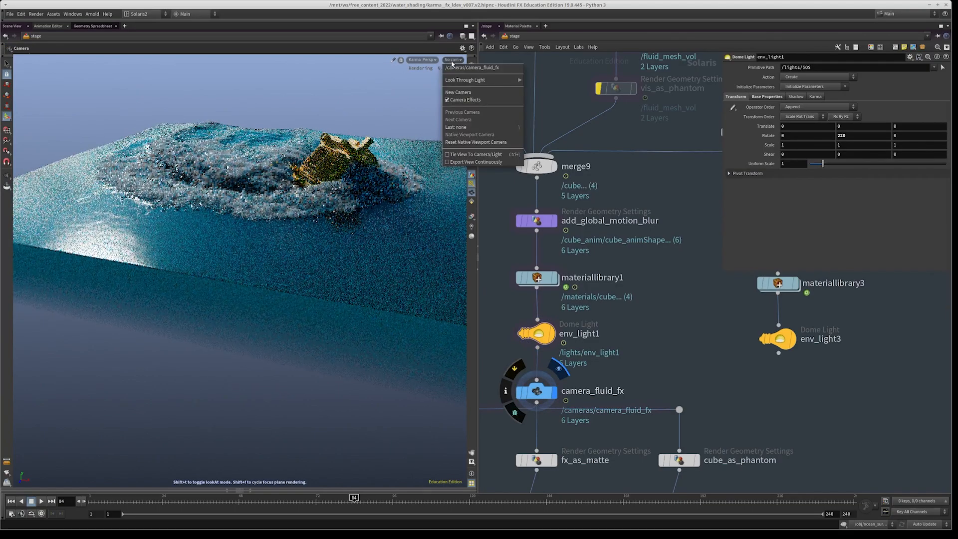
pyautogui.click(460, 68)
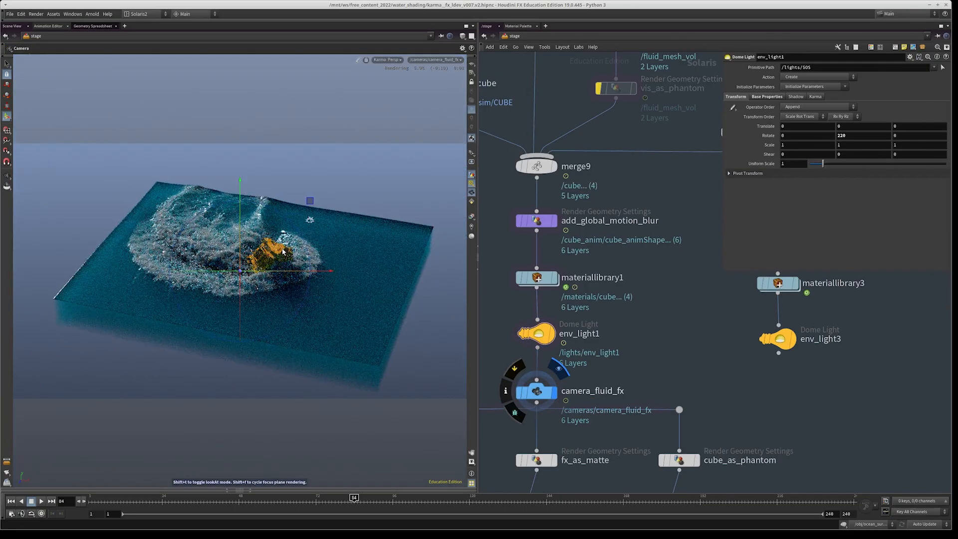
pyautogui.press('h')
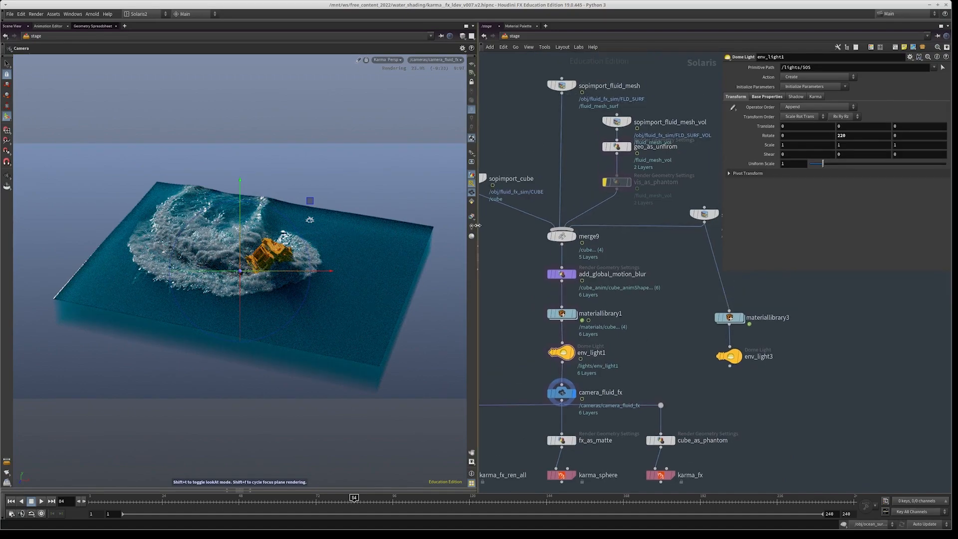
# - Select vis_as_phantom and turn off its bypass so its -primary render visibility applies to the fluid mesh volume
pyautogui.moveTo(635, 200); pyautogui.dragTo(605, 173)
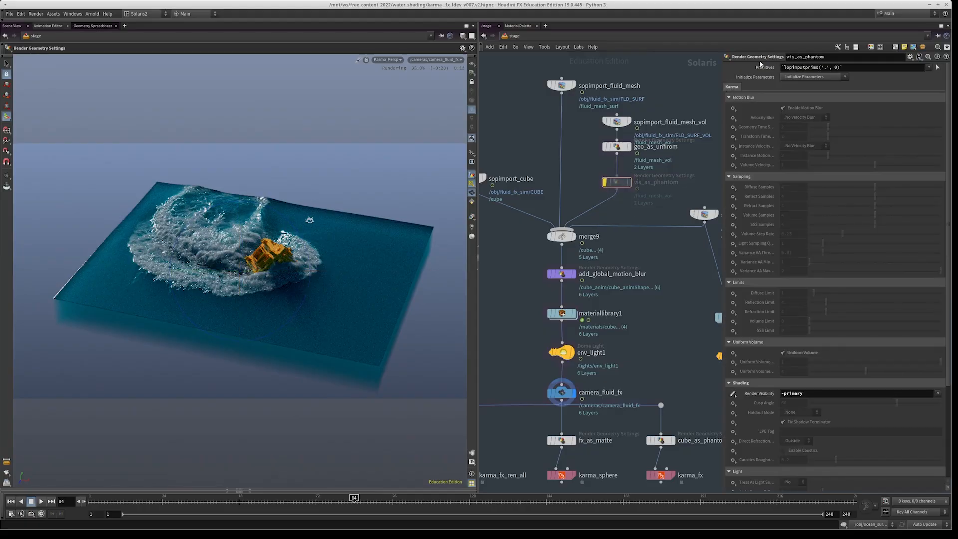
pyautogui.click(732, 394)
pyautogui.click(738, 401)
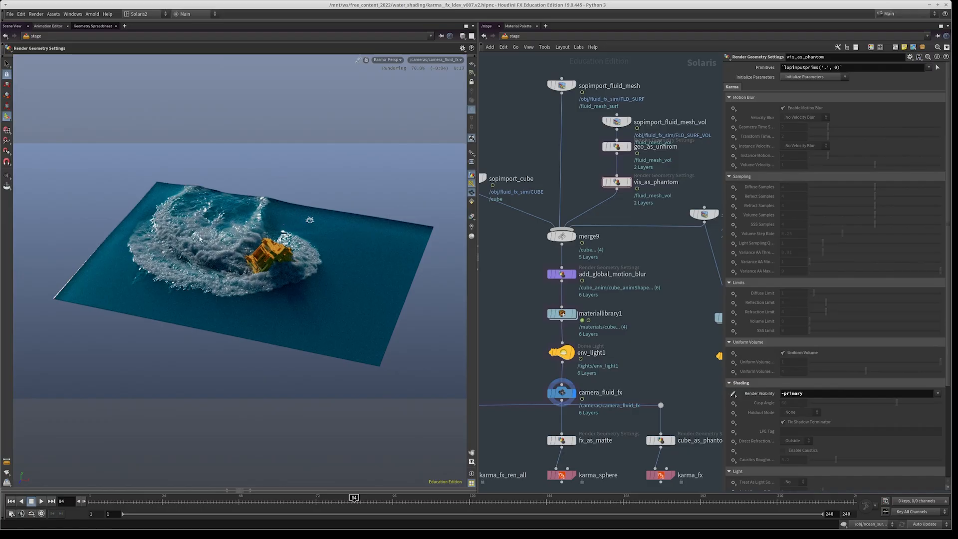
pyautogui.moveTo(637, 338); pyautogui.dragTo(633, 271, button='middle')
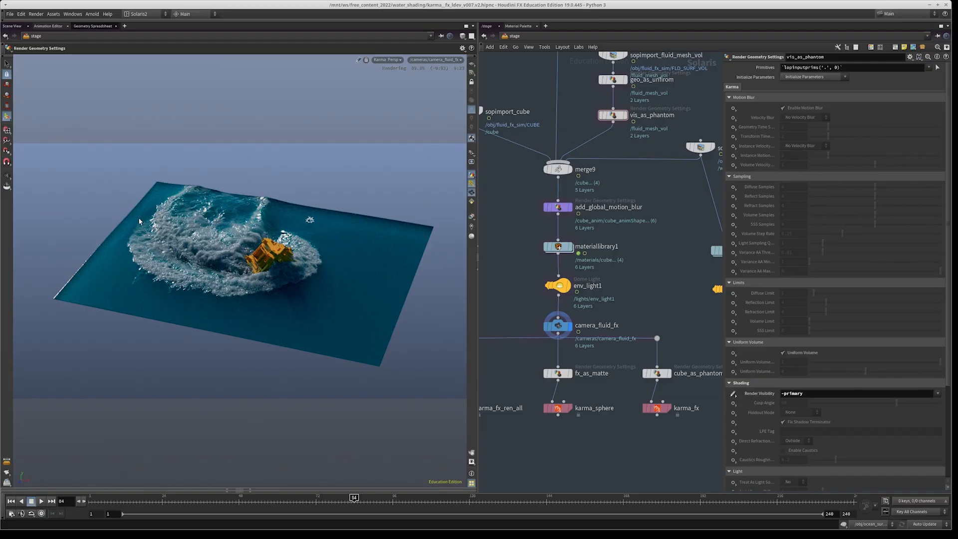
pyautogui.moveTo(602, 264); pyautogui.dragTo(603, 288, button='middle')
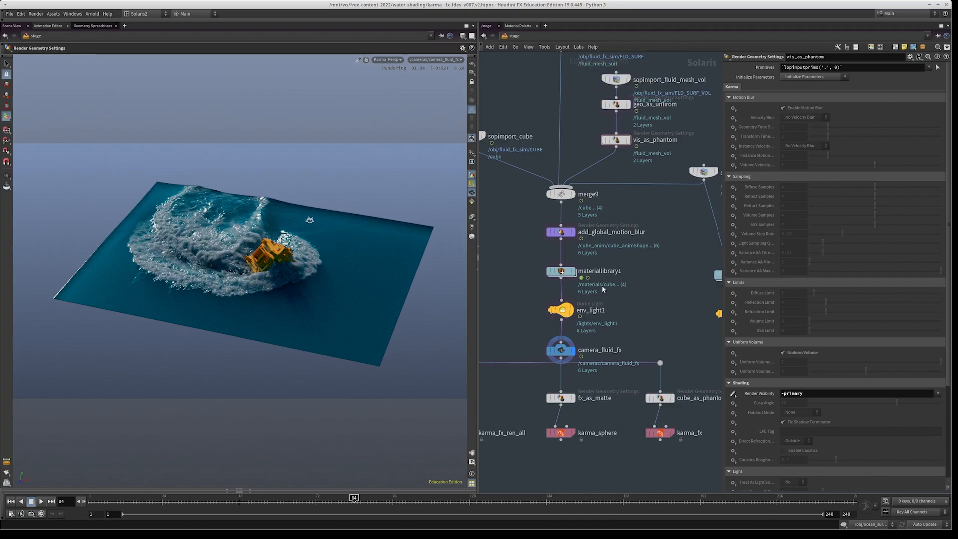
# - Select materiallibrary1, jump to its /mat/fld_surf material and open the material's shader network
pyautogui.moveTo(496, 282); pyautogui.dragTo(605, 254)
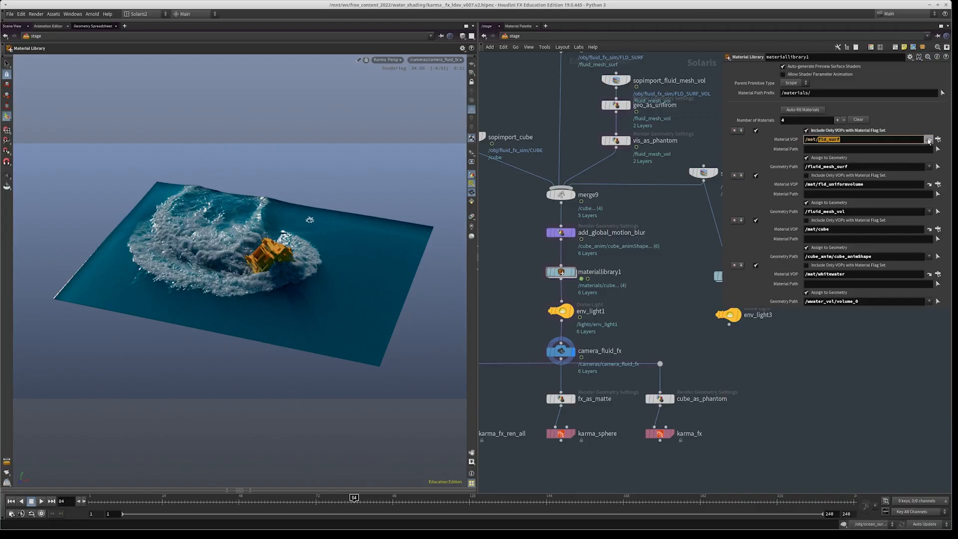
pyautogui.click(929, 139)
pyautogui.moveTo(616, 357); pyautogui.dragTo(545, 415, button='middle')
pyautogui.scroll(3, 753, 313)
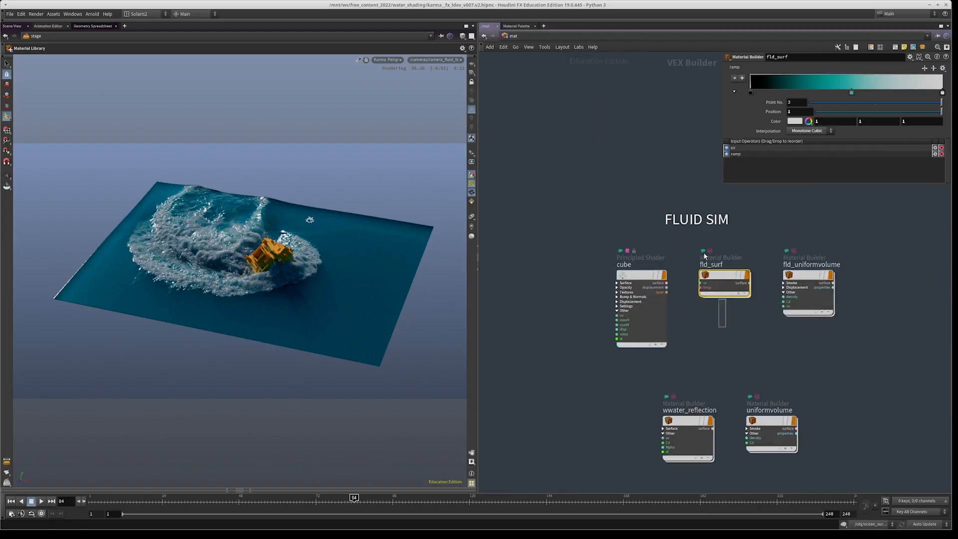
pyautogui.doubleClick(729, 277)
pyautogui.moveTo(728, 277); pyautogui.dragTo(627, 338, button='middle')
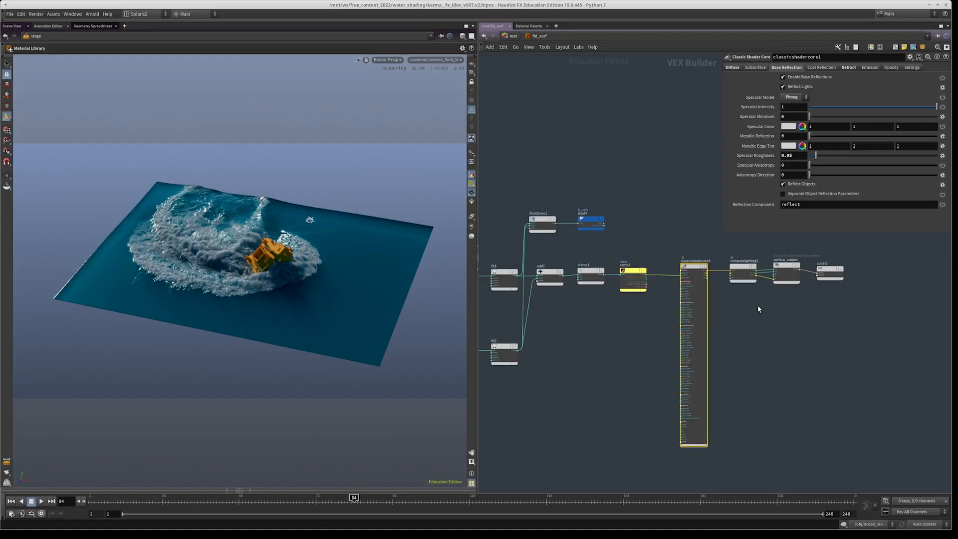
# - Inspect the vorticity and v bind nodes that start the fld_surf shader network
pyautogui.moveTo(569, 376); pyautogui.dragTo(708, 391, button='middle')
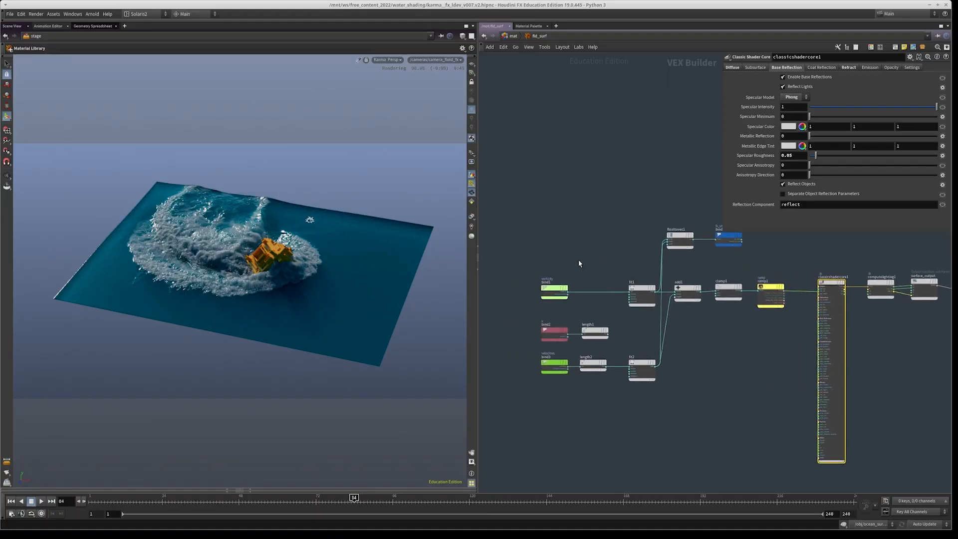
pyautogui.scroll(3, 577, 264)
pyautogui.moveTo(574, 261); pyautogui.dragTo(515, 321)
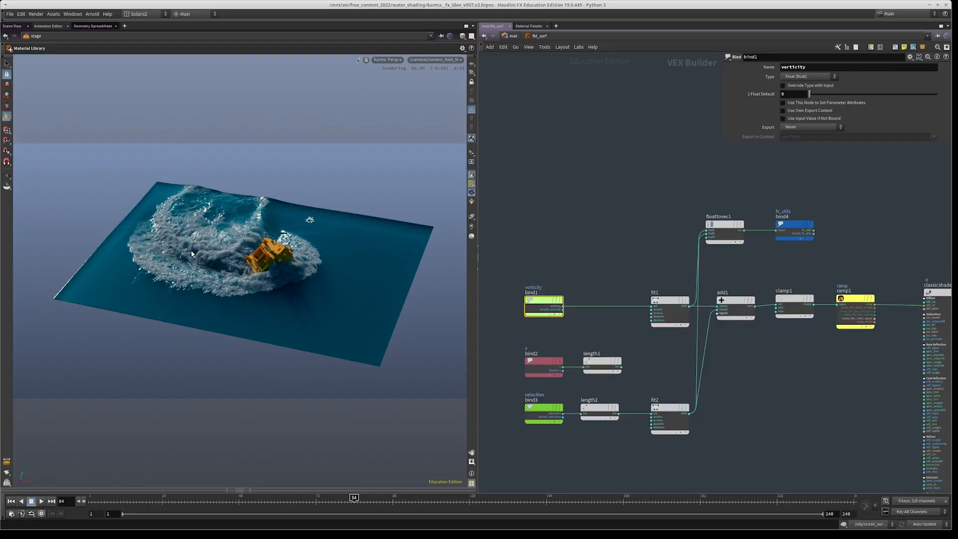
pyautogui.click(560, 338)
pyautogui.moveTo(560, 338); pyautogui.dragTo(567, 285, button='middle')
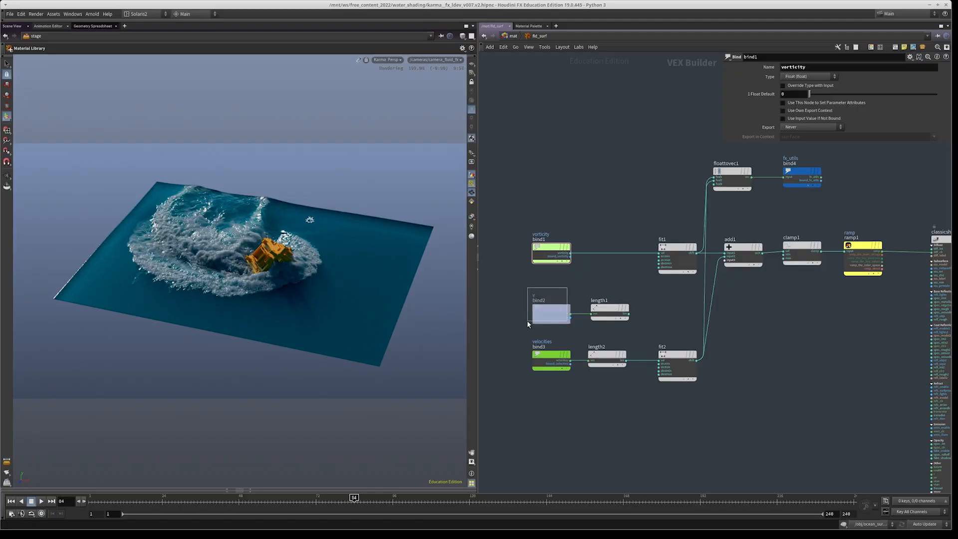
pyautogui.click(556, 318)
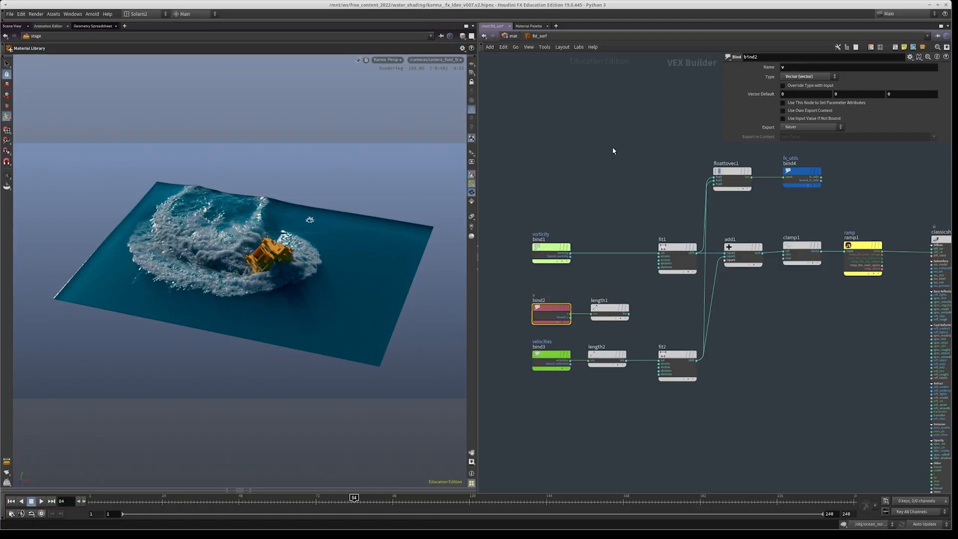
# - Return to the stage network and display sopimport_fluid_mesh on its own
pyautogui.click(513, 37)
pyautogui.click(512, 36)
pyautogui.click(529, 93)
pyautogui.moveTo(640, 273); pyautogui.dragTo(644, 415, button='middle')
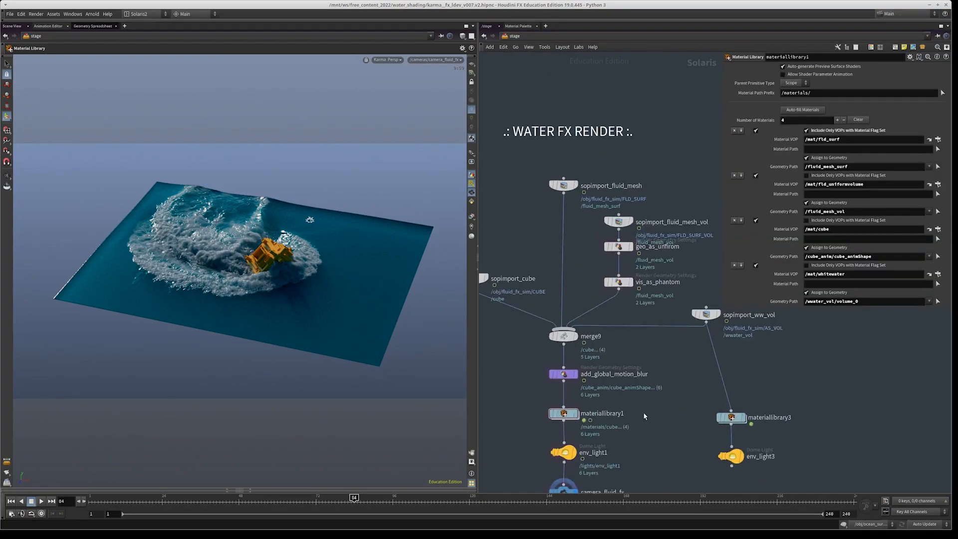
pyautogui.scroll(3, 580, 163)
pyautogui.click(576, 191)
pyautogui.click(560, 192)
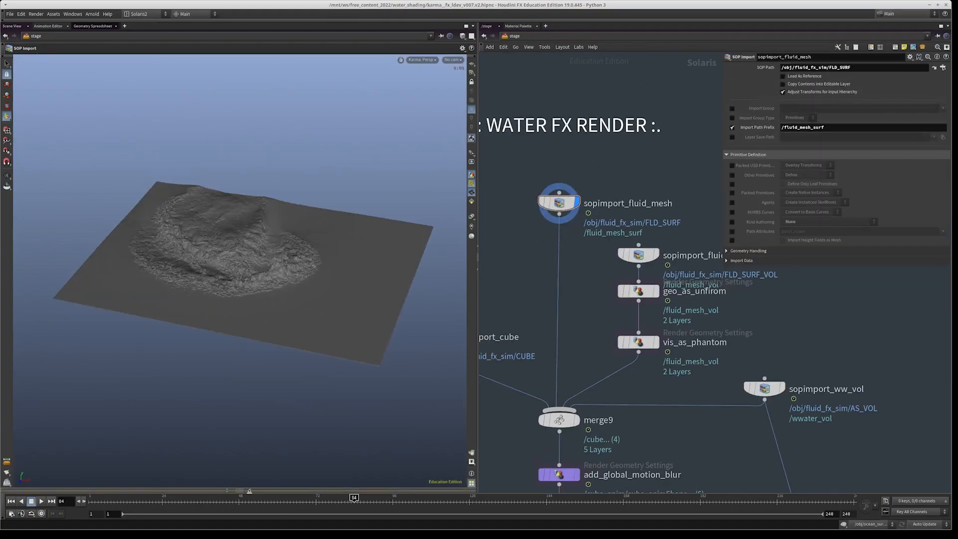
# - Reveal the scene graph panes, select the surface mesh under fluid_mesh_surf and widen the attribute name column in its details
pyautogui.click(250, 489)
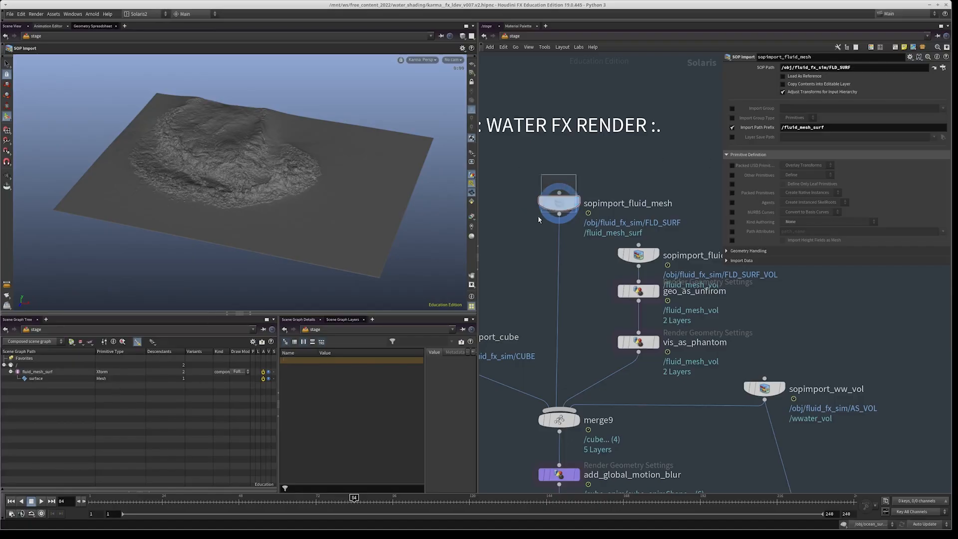
pyautogui.click(38, 378)
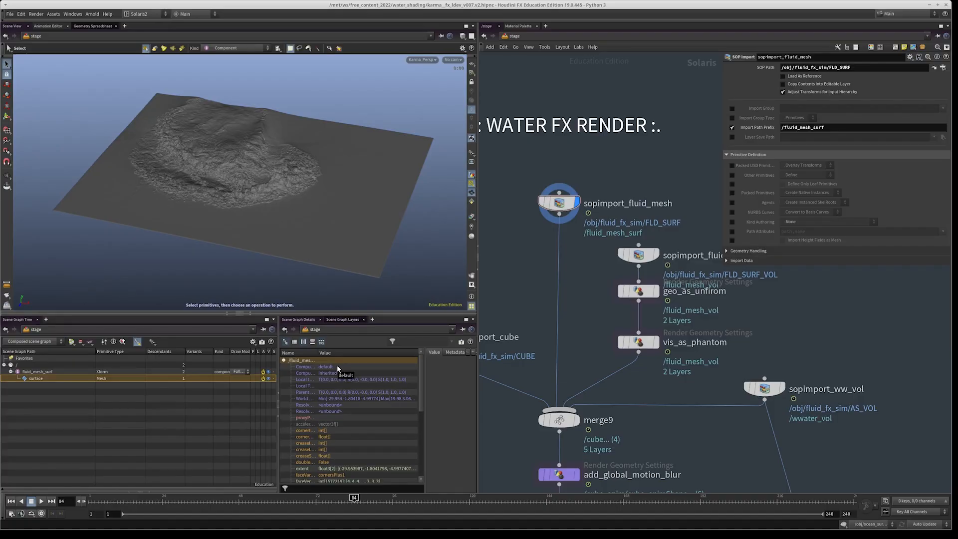
pyautogui.scroll(-4, 375, 421)
pyautogui.scroll(-4, 375, 420)
pyautogui.moveTo(317, 353); pyautogui.dragTo(360, 354)
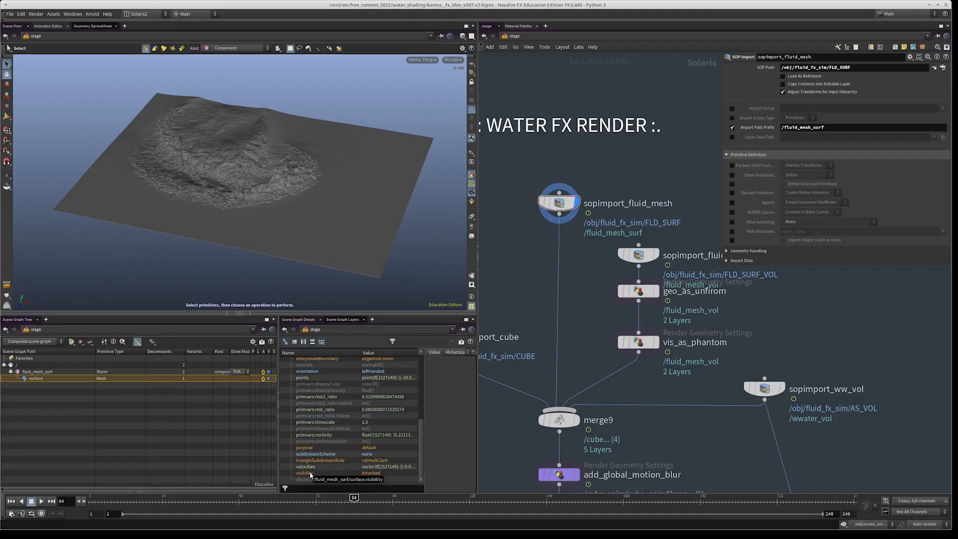
# - Examine the surface mesh's scene graph attributes, including points, the vorticity primvar and velocities
pyautogui.scroll(1, 319, 428)
pyautogui.scroll(2, 321, 422)
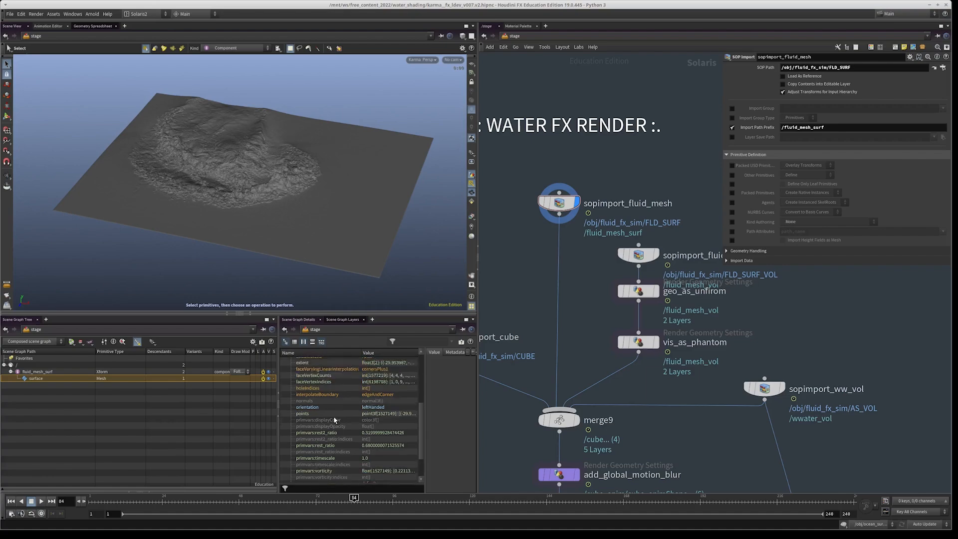
pyautogui.scroll(5, 333, 416)
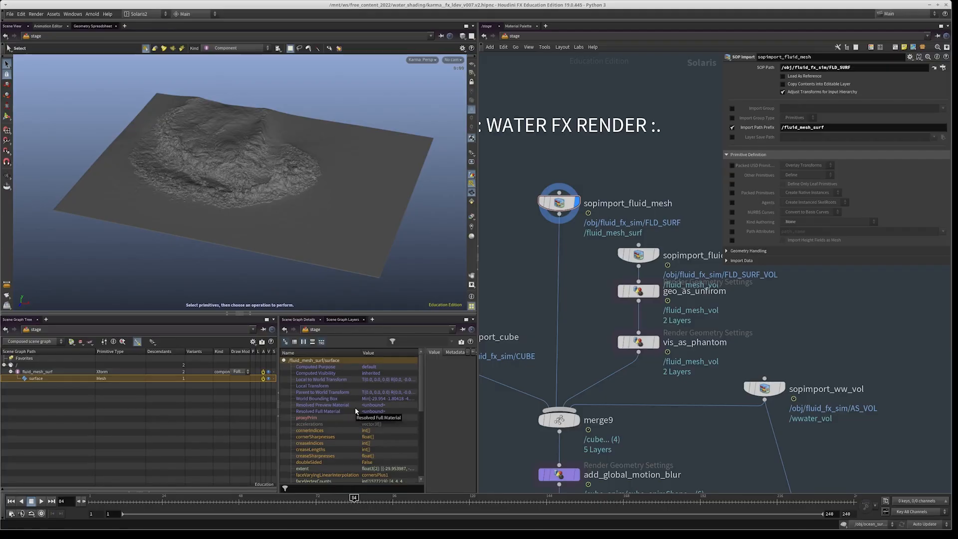
pyautogui.scroll(-3, 355, 410)
pyautogui.scroll(-1, 354, 410)
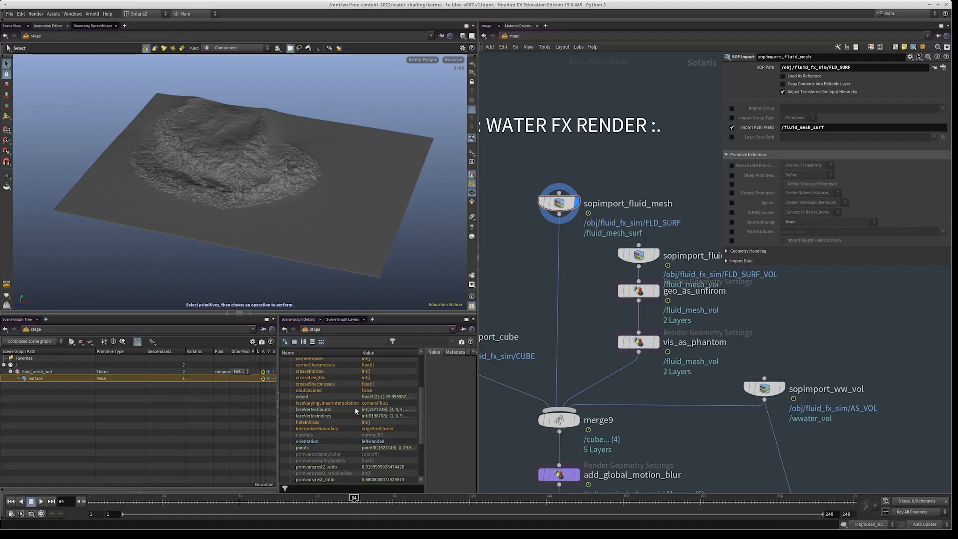
pyautogui.scroll(-2, 325, 389)
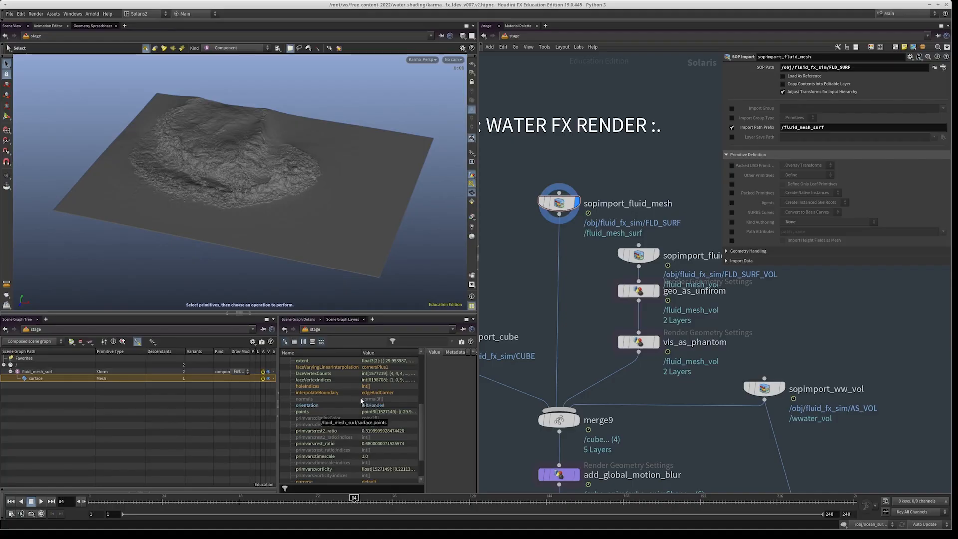
pyautogui.scroll(-3, 584, 295)
# - Display camera_fluid_fx again to render the complete water setup in Karma
pyautogui.moveTo(578, 249); pyautogui.dragTo(595, 48, button='middle')
pyautogui.scroll(3, 621, 259)
pyautogui.click(574, 263)
pyautogui.click(574, 322)
pyautogui.moveTo(647, 299); pyautogui.dragTo(641, 350, button='middle')
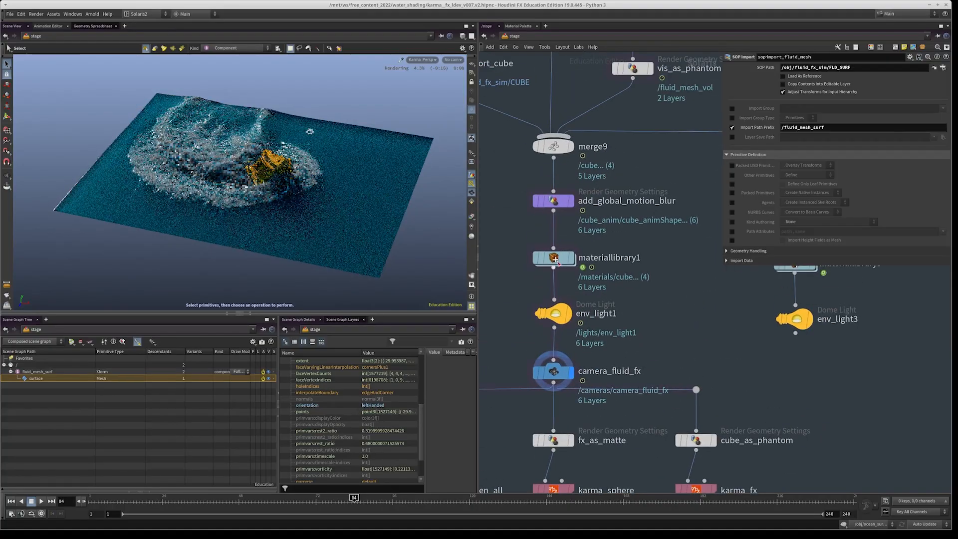
# - Select materiallibrary1 and reopen the shader network of its fld_surf material
pyautogui.click(553, 258)
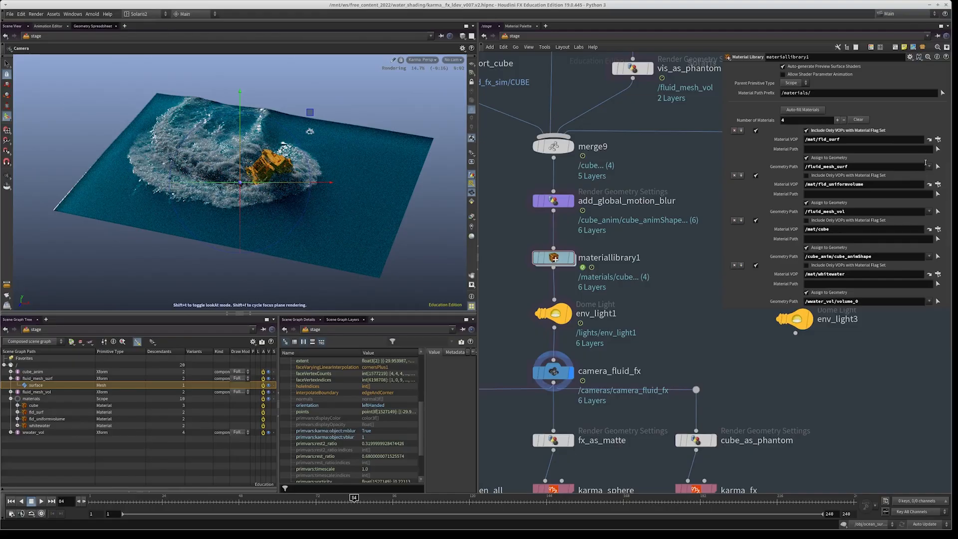
pyautogui.click(928, 139)
pyautogui.moveTo(591, 316); pyautogui.dragTo(580, 329, button='middle')
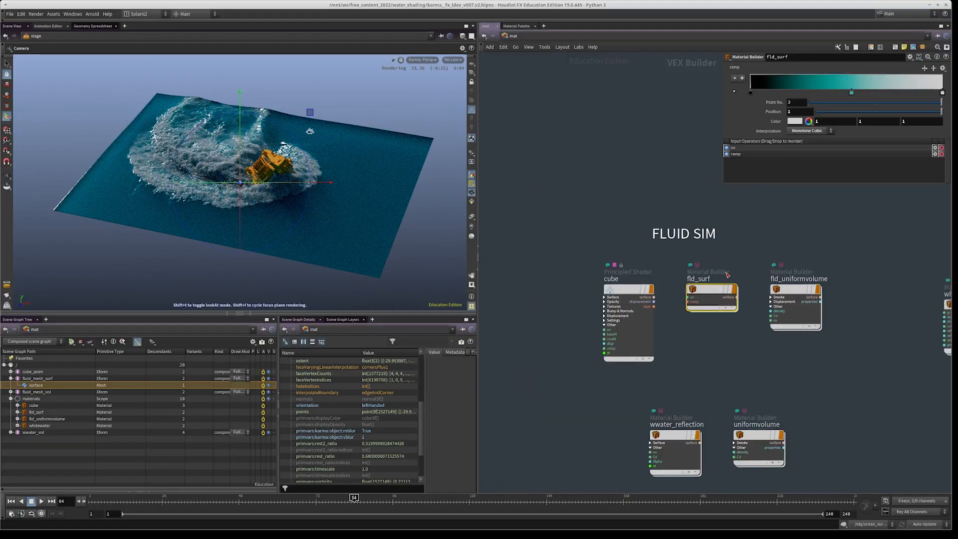
pyautogui.doubleClick(707, 289)
pyautogui.moveTo(609, 442); pyautogui.dragTo(607, 480, button='middle')
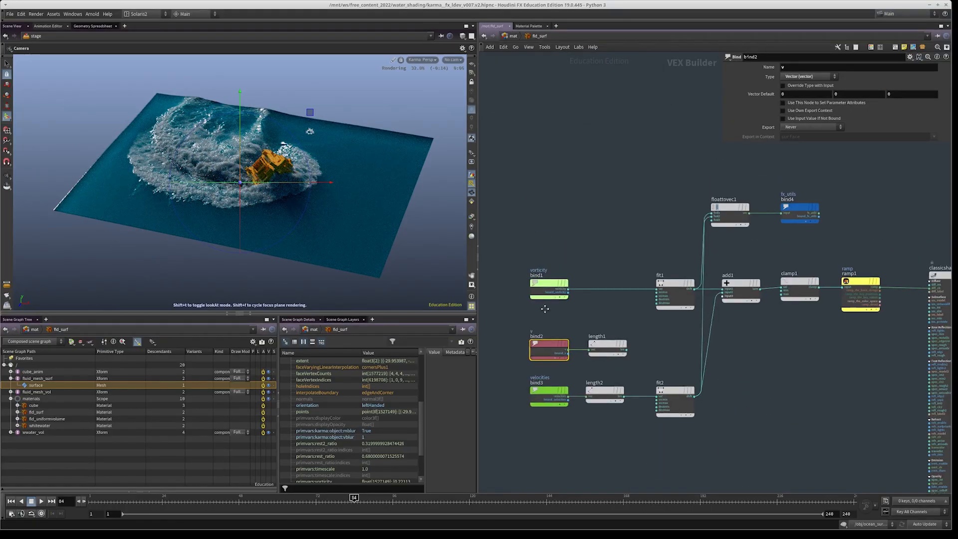
# - Highlight the velocities and vorticity bind nodes in fld_surf together with the fit nodes they feed
pyautogui.click(549, 291)
pyautogui.moveTo(636, 419); pyautogui.dragTo(723, 442)
pyautogui.moveTo(671, 226); pyautogui.dragTo(559, 322)
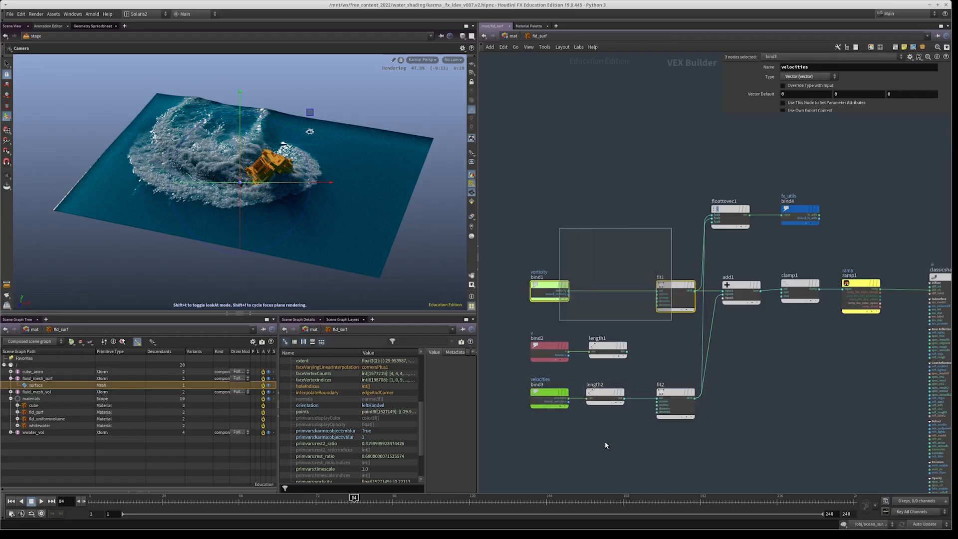
# - Highlight the velocities bind node and length2 in fld_surf, and return to the stage network
pyautogui.moveTo(516, 386); pyautogui.dragTo(625, 441)
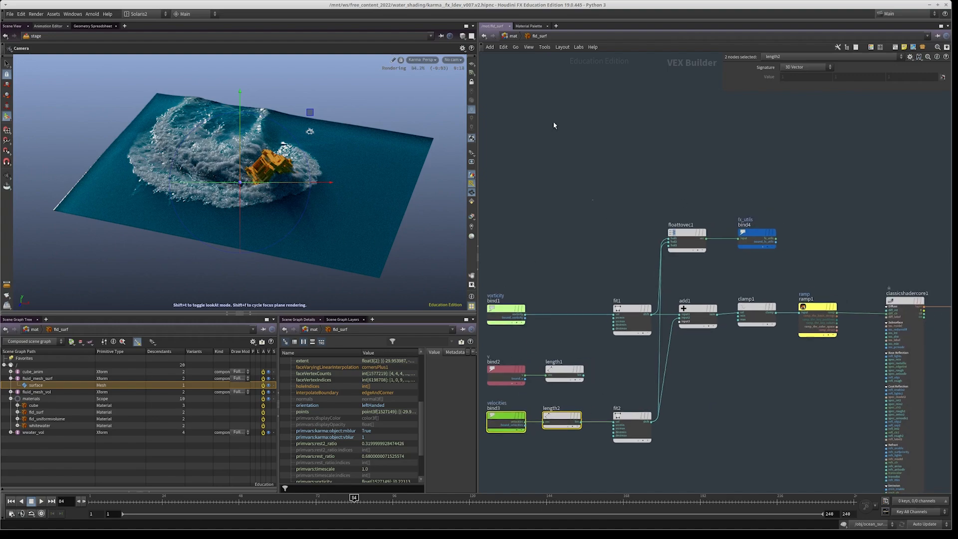
pyautogui.click(506, 36)
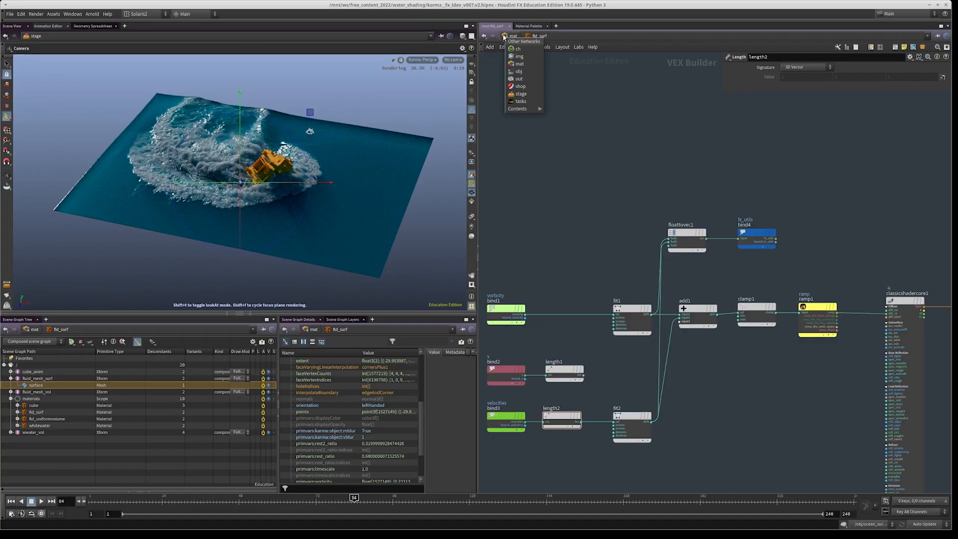
pyautogui.click(521, 95)
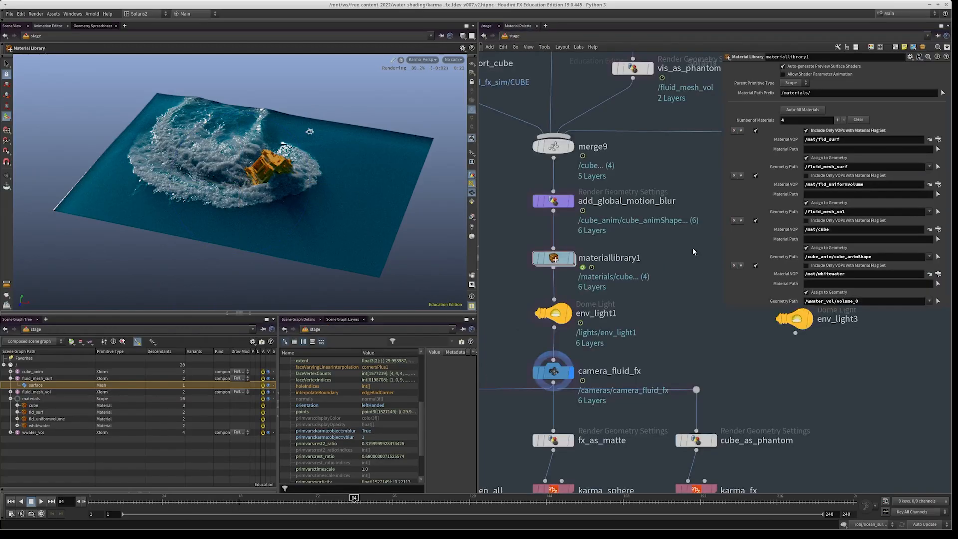
# - Bypass the whitewater volume import and bring the rendered water surface closer in the viewport
pyautogui.click(621, 233)
pyautogui.moveTo(634, 283); pyautogui.dragTo(687, 242, button='middle')
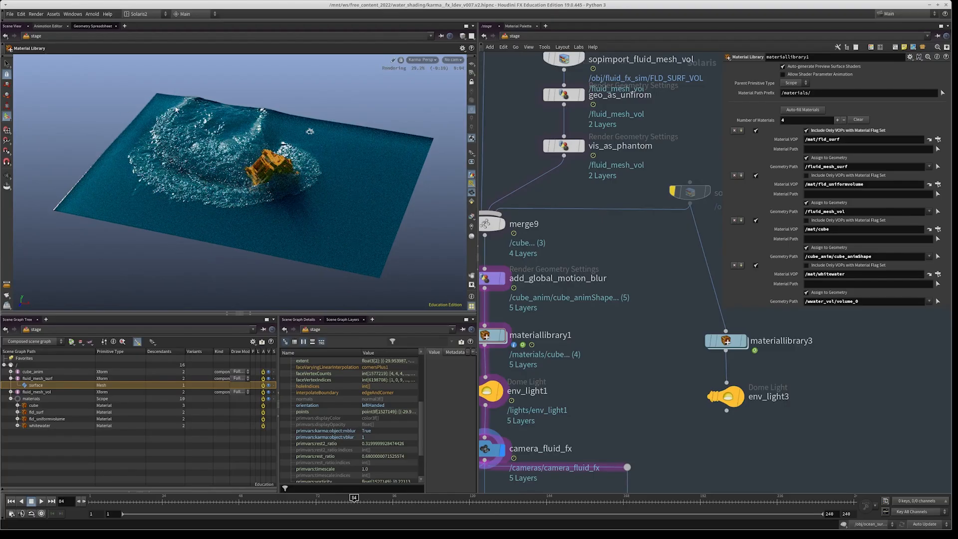
pyautogui.press('Escape')
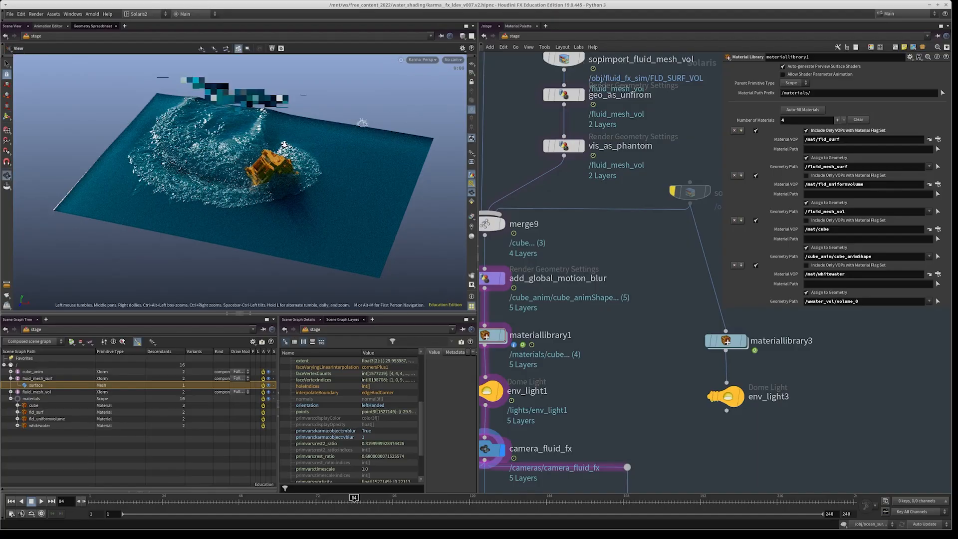
pyautogui.moveTo(282, 145); pyautogui.dragTo(349, 145, button='right')
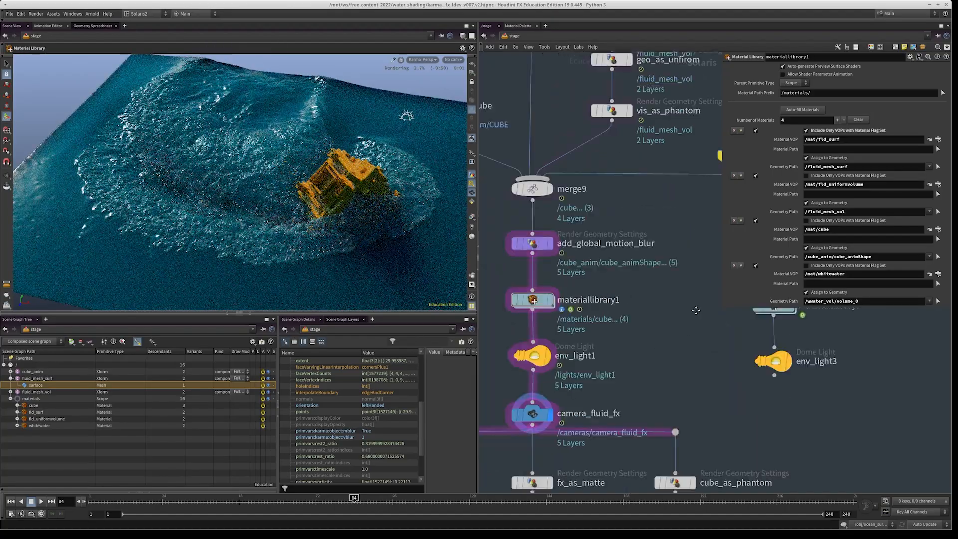
# - Reopen the fld_surf shader network from materiallibrary1 and show the Base Reflection settings of classicshadercore1
pyautogui.click(927, 139)
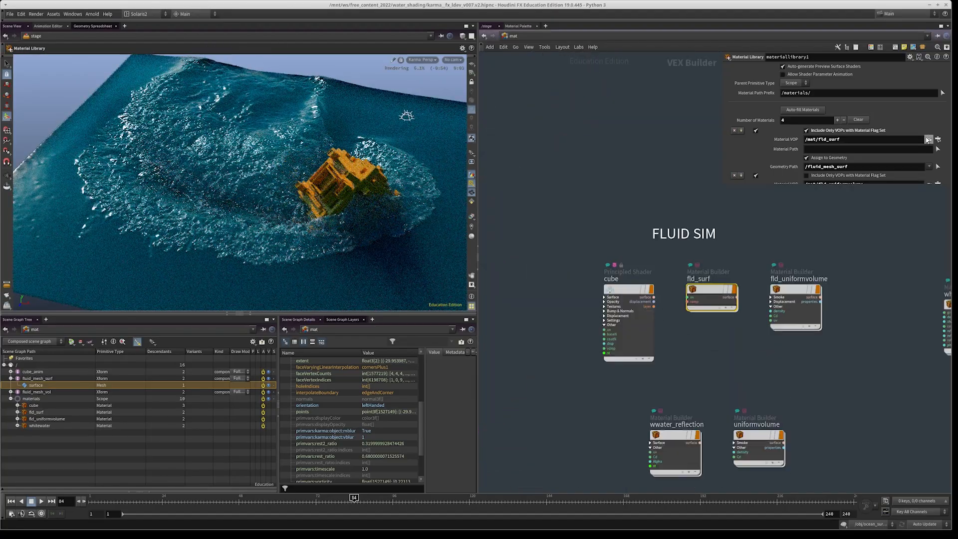
pyautogui.doubleClick(711, 297)
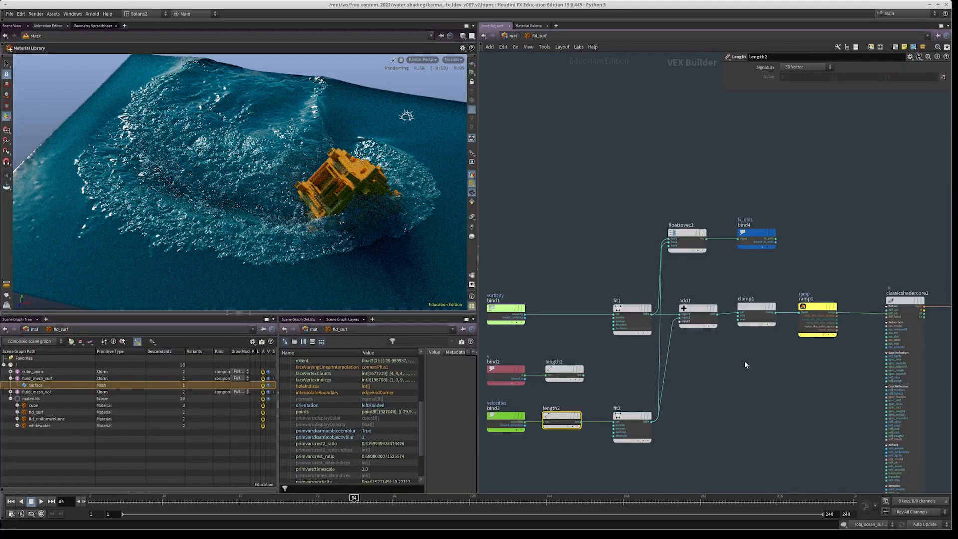
pyautogui.moveTo(810, 372); pyautogui.dragTo(641, 409, button='middle')
pyautogui.moveTo(643, 411); pyautogui.dragTo(804, 412)
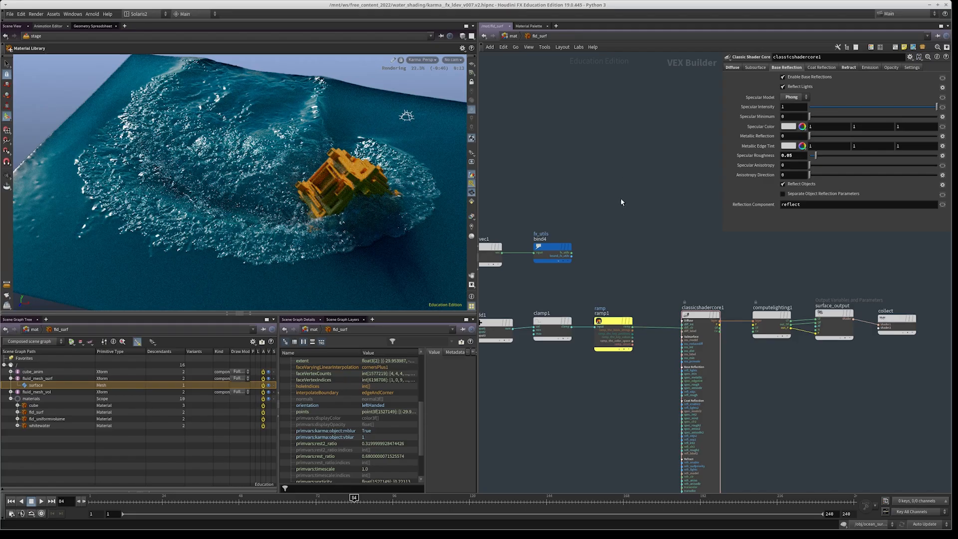
# - Return to the stage network and re-enable the bypassed sopimport_ww_vol node
pyautogui.press('u')
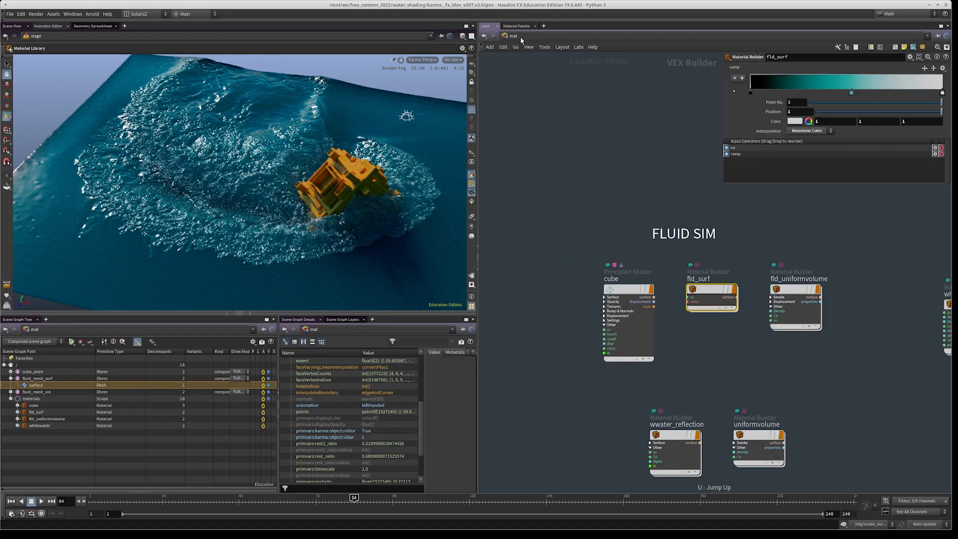
pyautogui.click(521, 39)
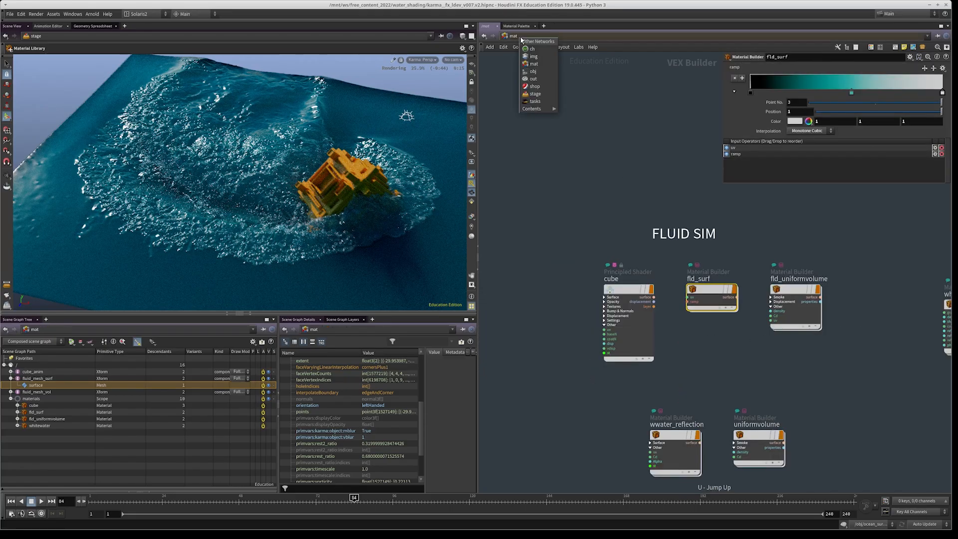
pyautogui.click(534, 93)
pyautogui.scroll(-5, 683, 373)
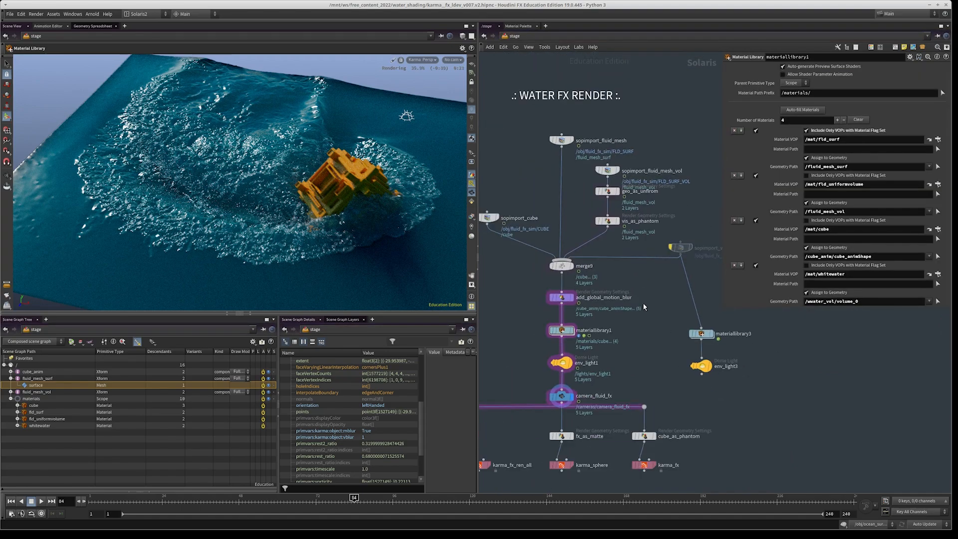
pyautogui.moveTo(658, 206); pyautogui.dragTo(660, 203)
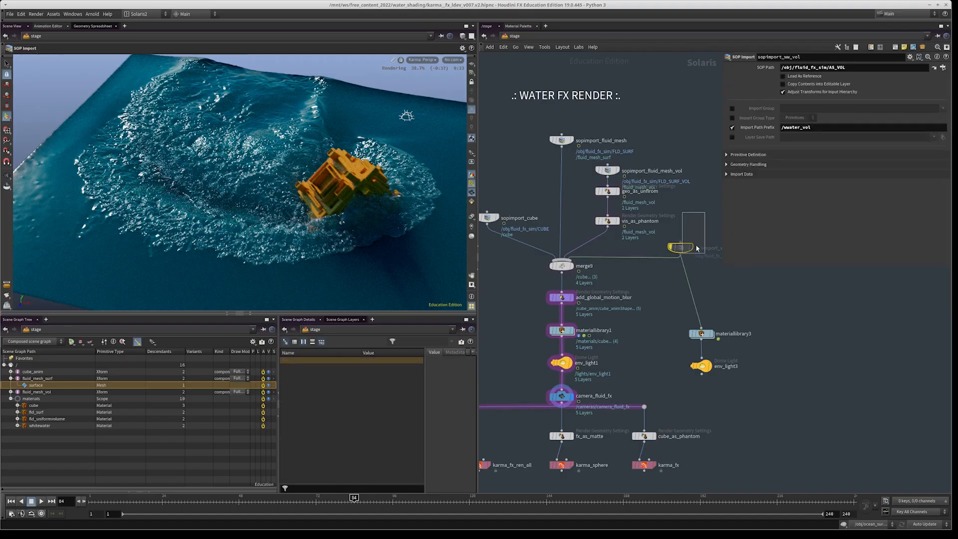
pyautogui.press('b')
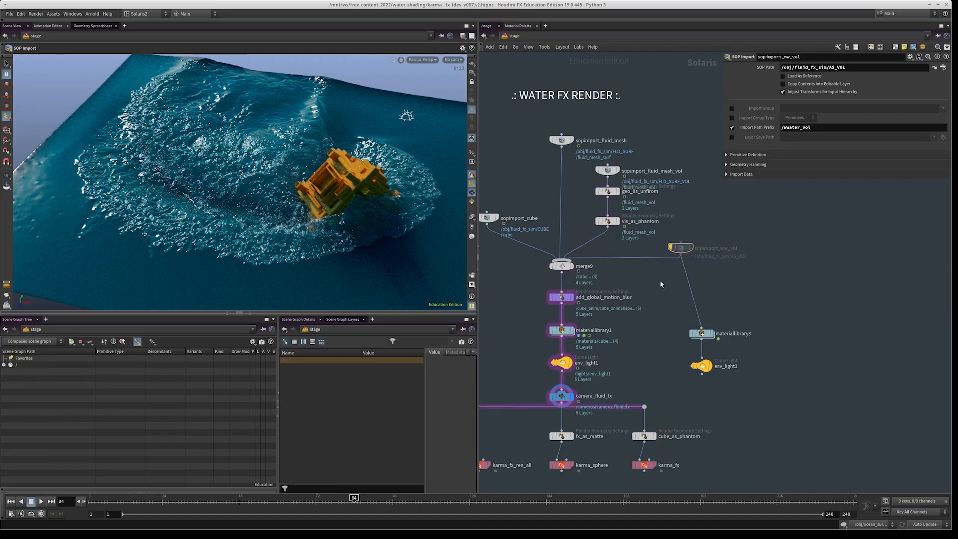
pyautogui.moveTo(693, 221); pyautogui.dragTo(668, 252)
pyautogui.press('b')
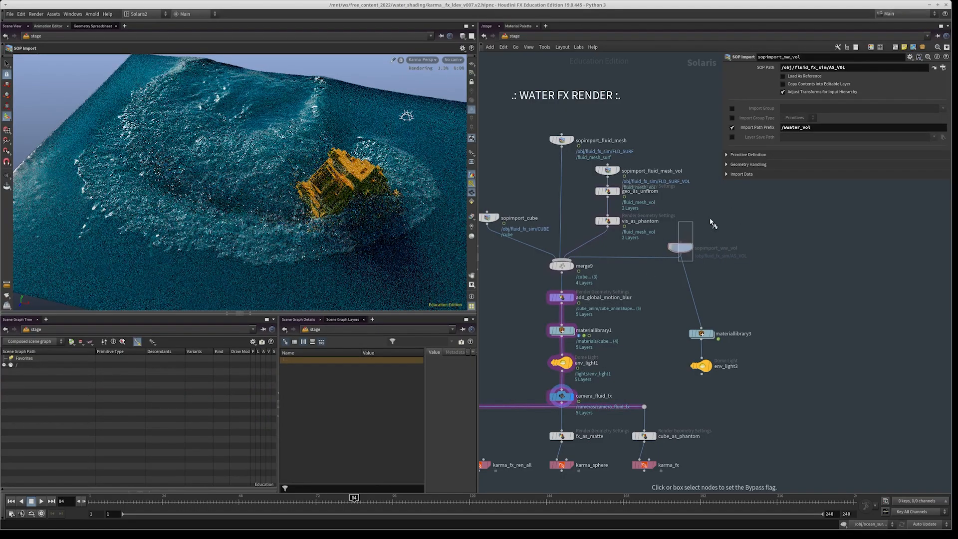
# - Select materiallibrary1 and show the parameters of its cube principled shader
pyautogui.moveTo(651, 323); pyautogui.dragTo(658, 294, button='middle')
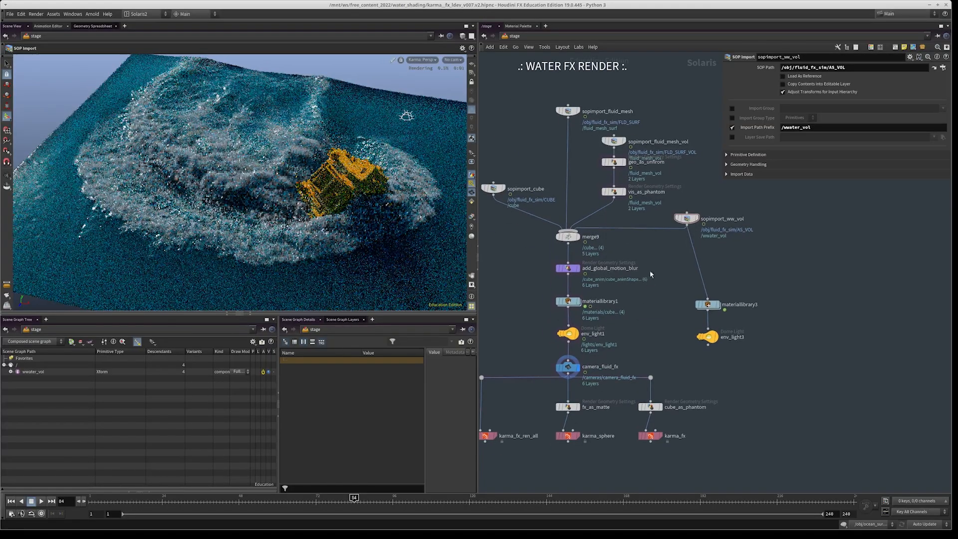
pyautogui.moveTo(621, 340); pyautogui.dragTo(634, 288, button='middle')
pyautogui.click(580, 247)
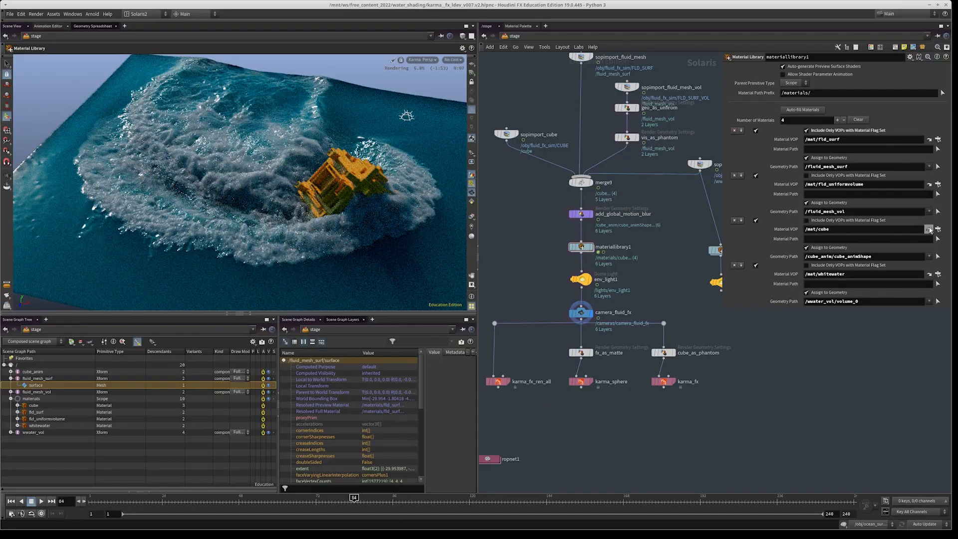
pyautogui.click(929, 229)
pyautogui.moveTo(586, 346); pyautogui.dragTo(546, 348, button='middle')
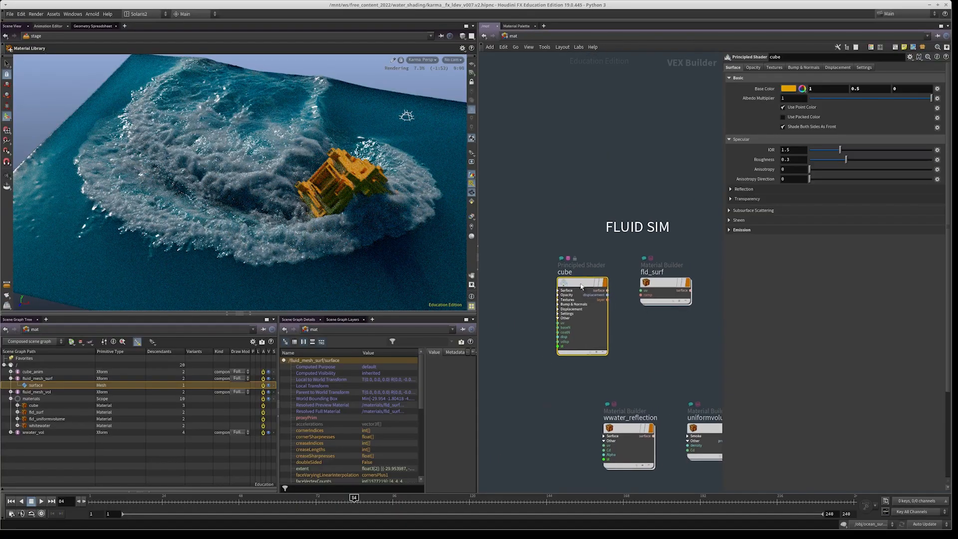
# - Look inside the fld_uniformvolume material's network and return to its smoke parameters
pyautogui.moveTo(649, 351); pyautogui.dragTo(513, 356, button='middle')
pyautogui.click(617, 295)
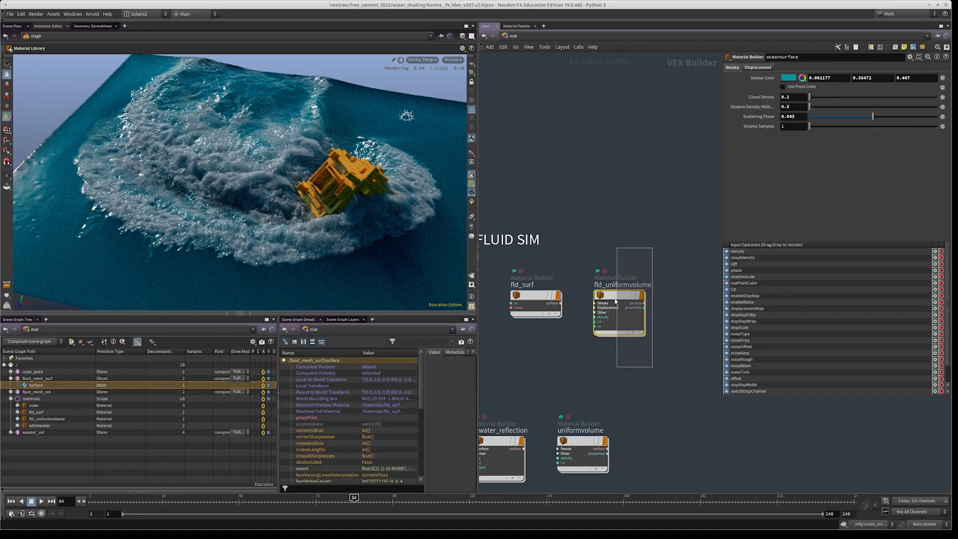
pyautogui.doubleClick(617, 295)
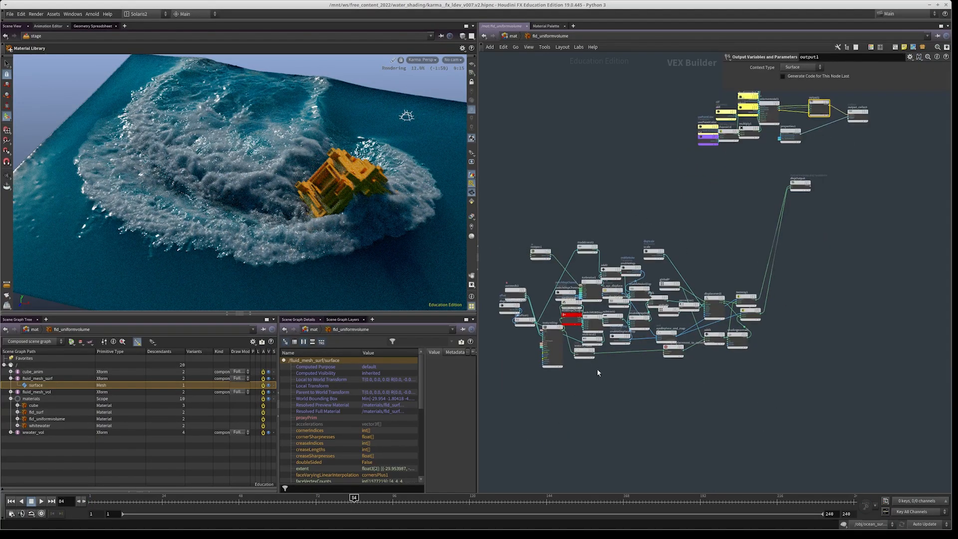
pyautogui.press('u')
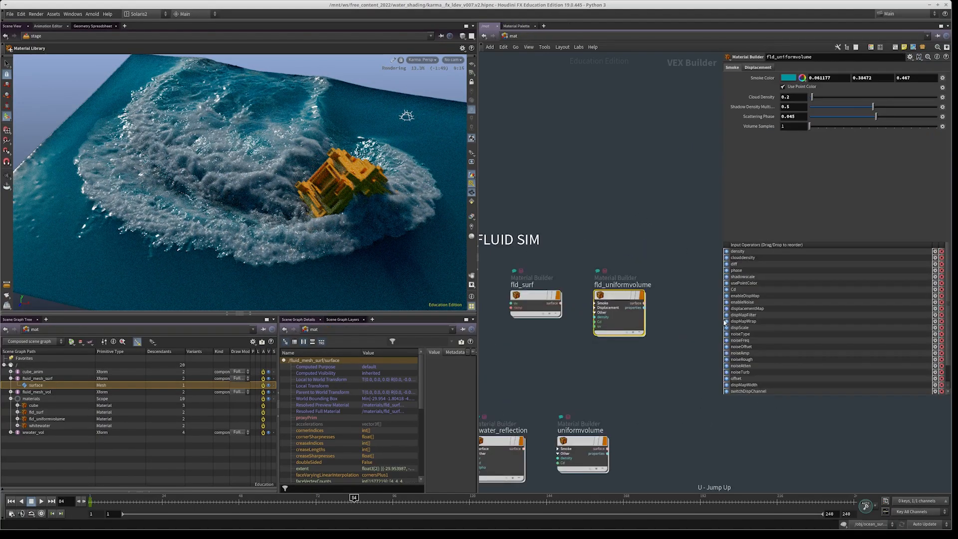
# - Look through the shader networks of the wwater_reflection and uniformvolume materials
pyautogui.click(537, 340)
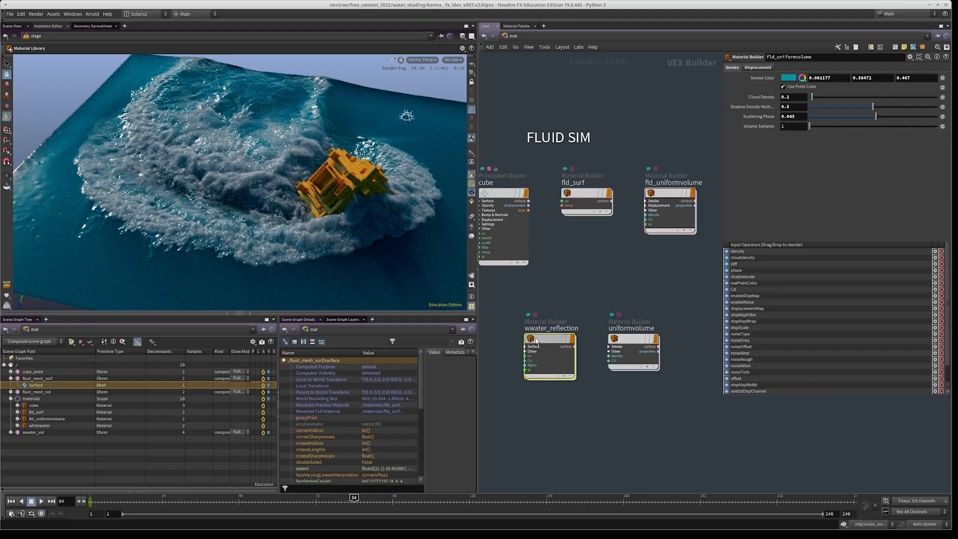
pyautogui.doubleClick(541, 344)
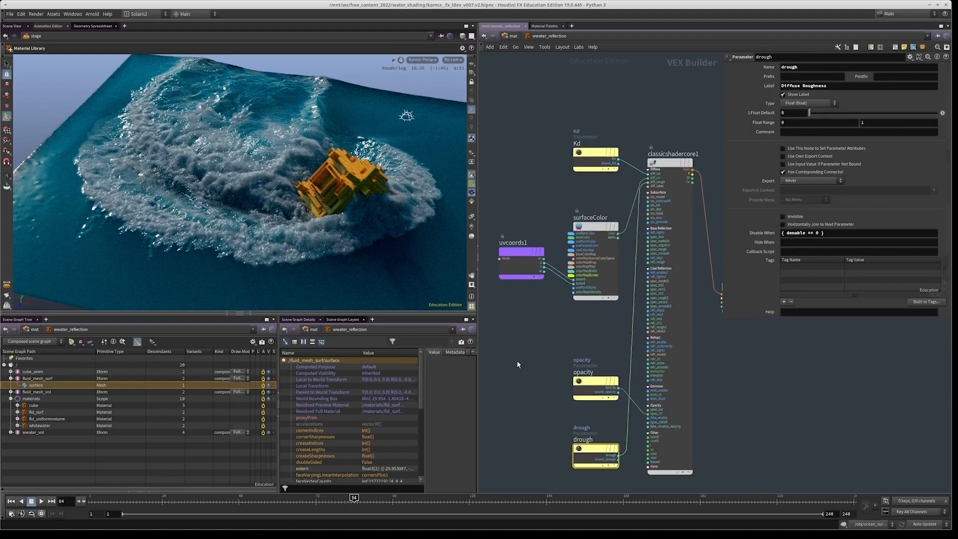
pyautogui.press('u')
pyautogui.click(610, 343)
pyautogui.doubleClick(610, 343)
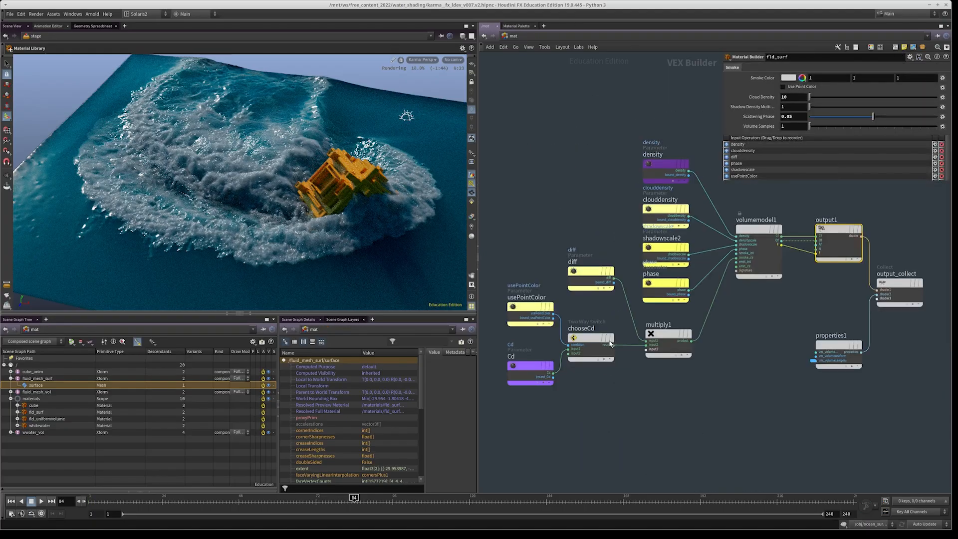
pyautogui.press('u')
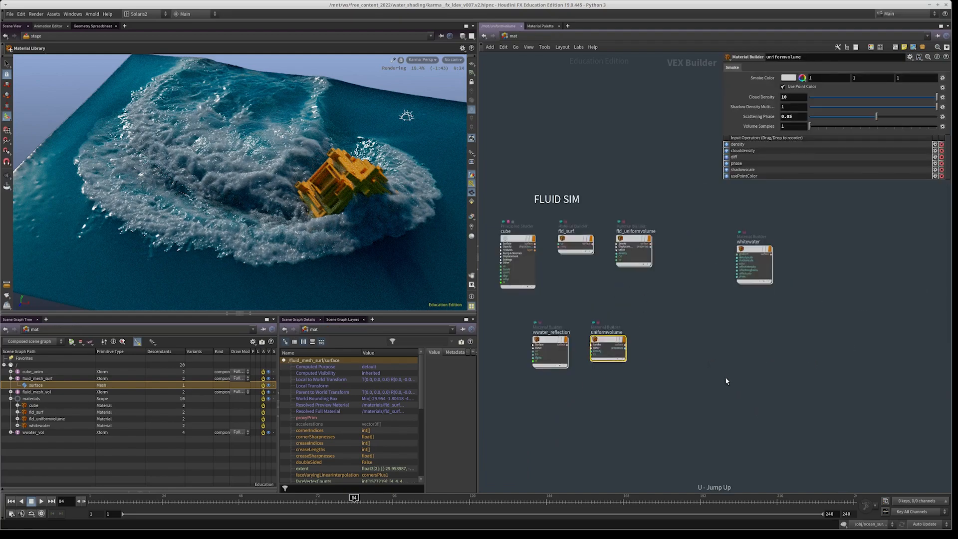
# - Open the shader network of the whitewater material
pyautogui.scroll(-3, 725, 379)
pyautogui.moveTo(641, 421); pyautogui.dragTo(689, 416, button='middle')
pyautogui.moveTo(786, 315); pyautogui.dragTo(701, 313, button='middle')
pyautogui.scroll(5, 701, 312)
pyautogui.doubleClick(698, 319)
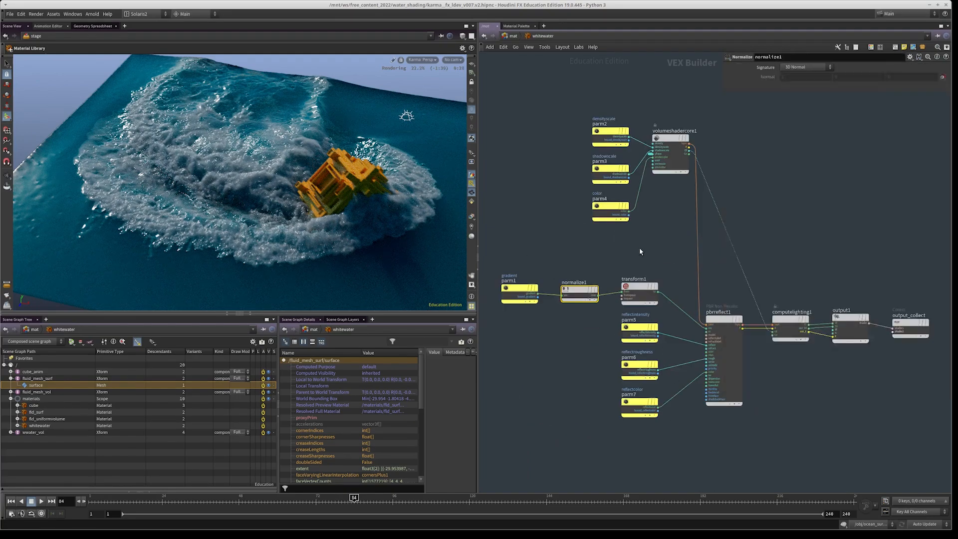
# - Highlight volumeshadercore1 together with the density scale, shadow scale and color parameter nodes feeding it
pyautogui.moveTo(652, 125); pyautogui.dragTo(534, 265)
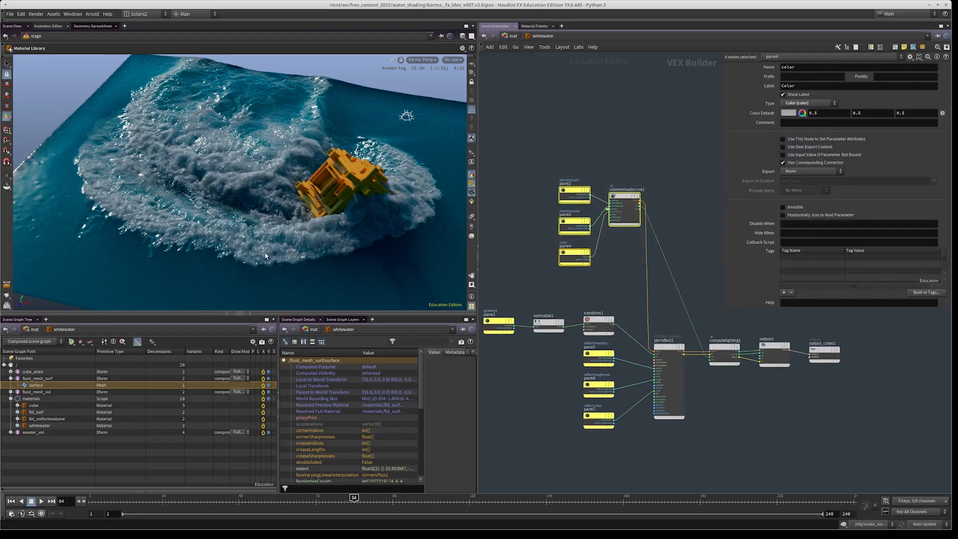
pyautogui.moveTo(626, 286)
pyautogui.mouseDown(button='middle')
pyautogui.moveTo(623, 268)
pyautogui.moveTo(624, 296)
pyautogui.mouseUp(button='middle')
pyautogui.moveTo(625, 295); pyautogui.dragTo(547, 158)
pyautogui.click(623, 224)
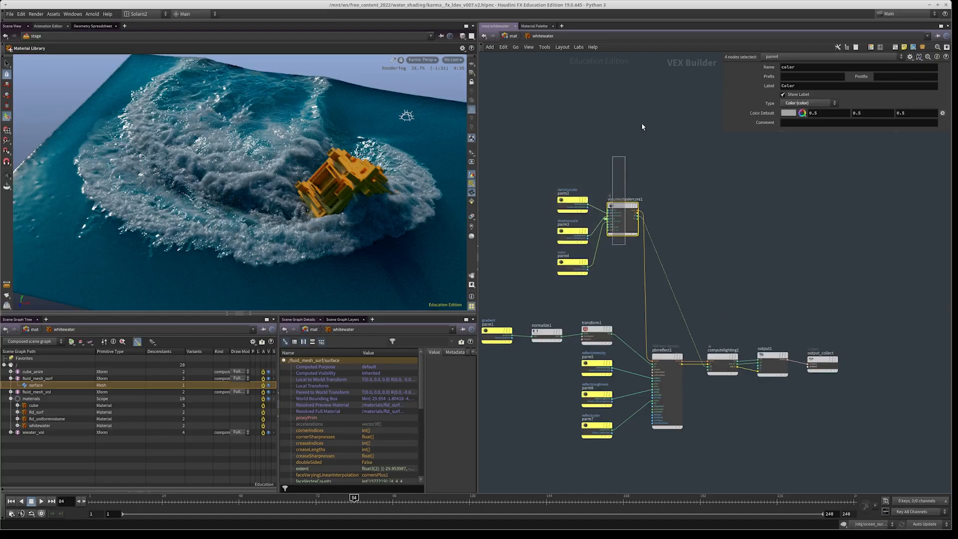
# - Highlight the whitewater reflection chain node by node: the gradient parameter, normalize1, transform1 and pbrreflect1
pyautogui.moveTo(687, 452); pyautogui.dragTo(725, 356, button='middle')
pyautogui.moveTo(719, 380); pyautogui.dragTo(696, 257)
pyautogui.scroll(2, 553, 229)
pyautogui.moveTo(511, 211); pyautogui.dragTo(526, 279)
pyautogui.moveTo(577, 226); pyautogui.dragTo(601, 274)
pyautogui.moveTo(682, 214); pyautogui.dragTo(675, 259)
pyautogui.moveTo(643, 209); pyautogui.dragTo(617, 205, button='middle')
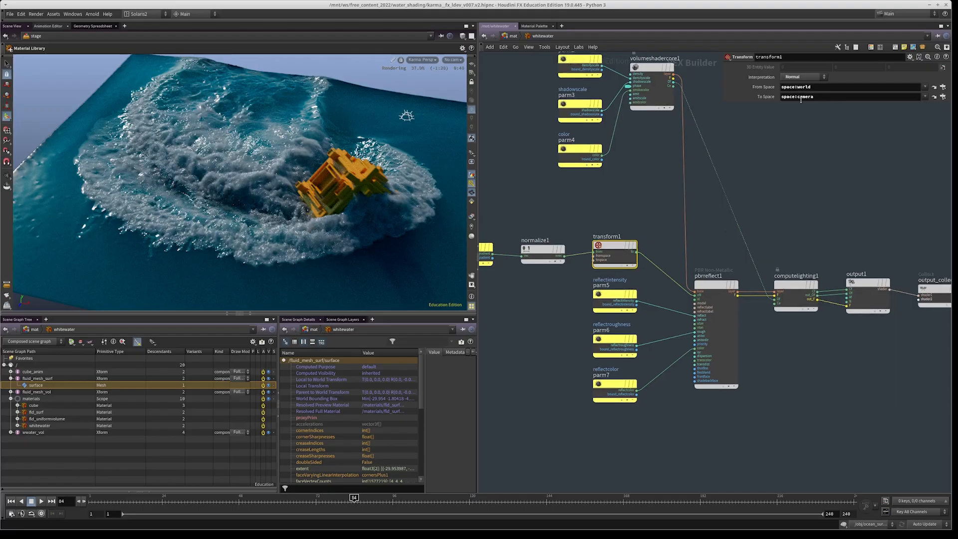
pyautogui.moveTo(707, 253); pyautogui.dragTo(708, 329)
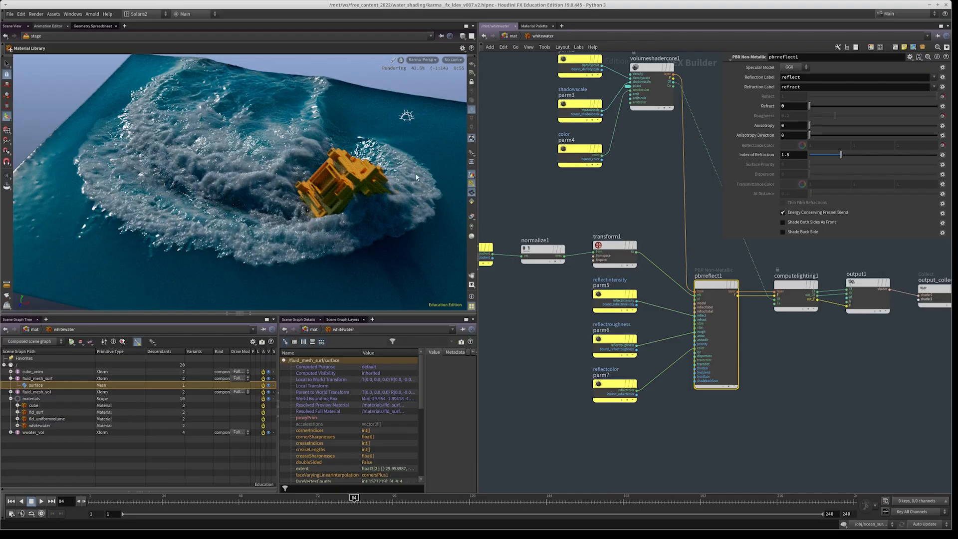
# - Return to the stage network and bypass the sopimport_fluid_mesh, sopimport_fluid_mesh_vol and sopimport_cube nodes
pyautogui.moveTo(656, 204); pyautogui.dragTo(655, 221, button='middle')
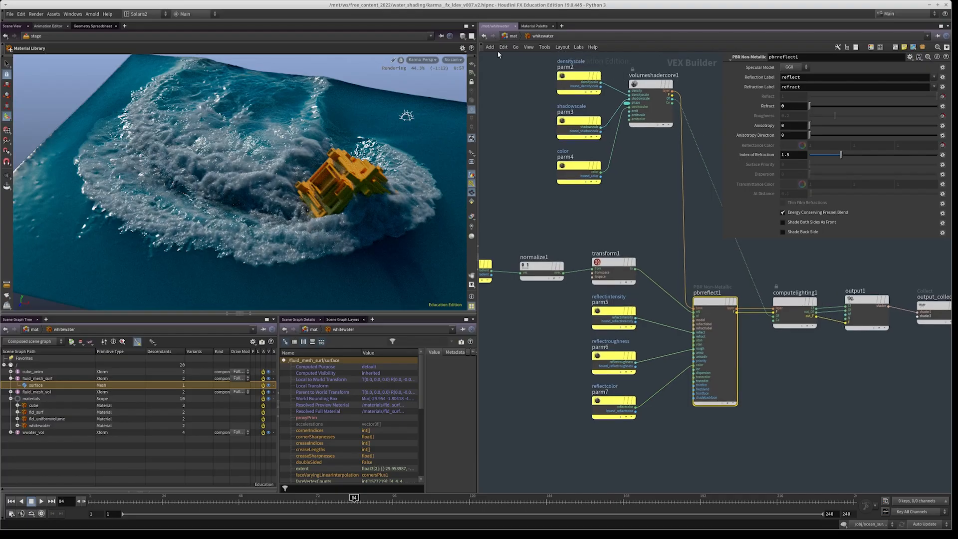
pyautogui.click(509, 36)
pyautogui.click(510, 36)
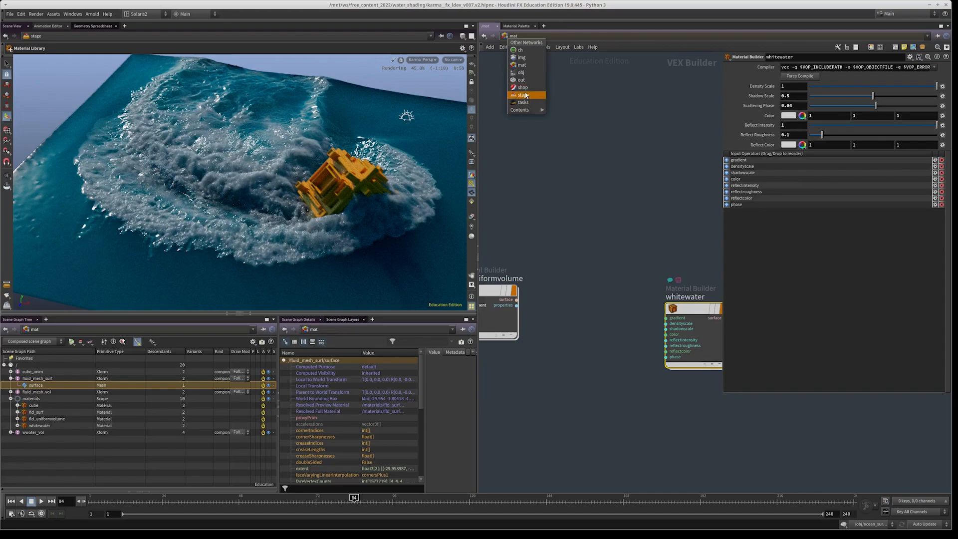
pyautogui.click(523, 95)
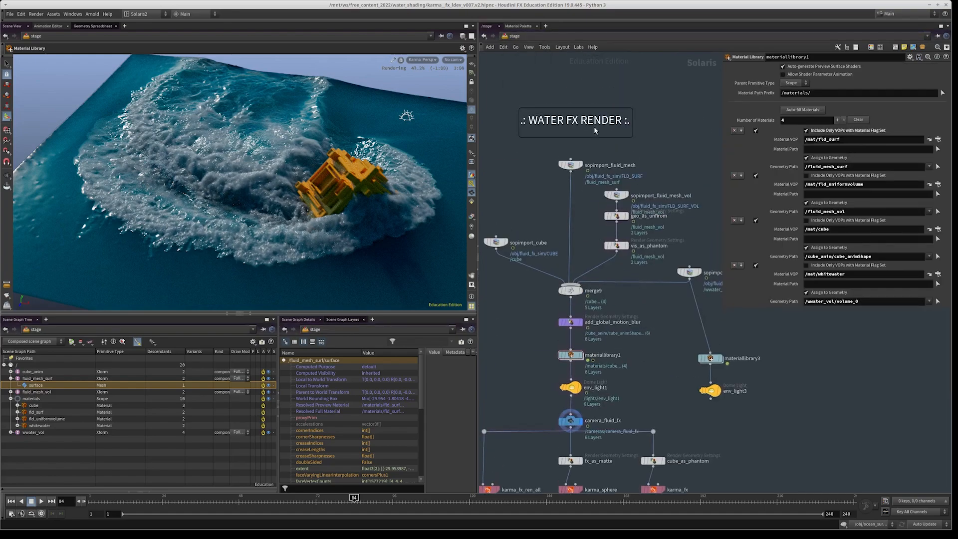
pyautogui.press('b')
pyautogui.moveTo(581, 143); pyautogui.dragTo(564, 176)
pyautogui.moveTo(648, 184); pyautogui.dragTo(653, 174, button='middle')
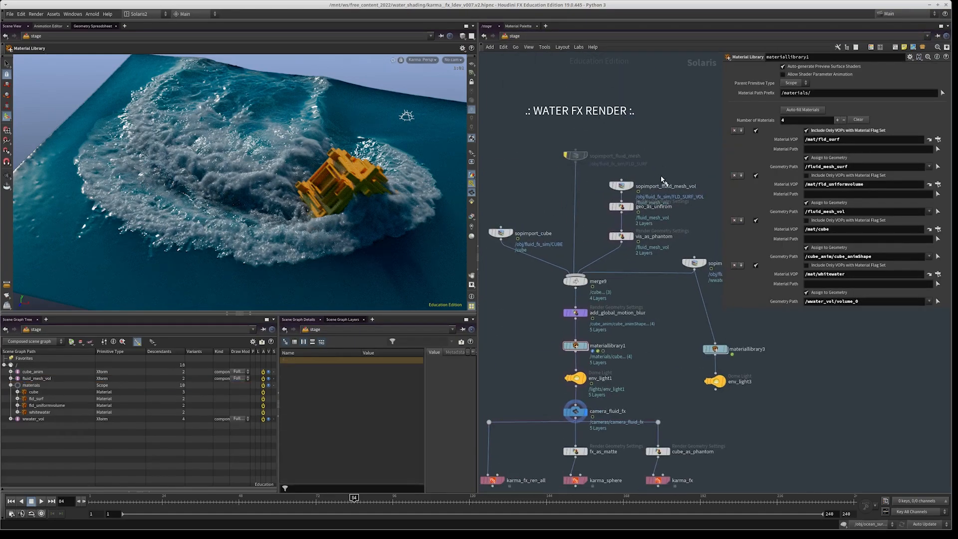
pyautogui.moveTo(659, 176); pyautogui.dragTo(612, 192)
pyautogui.press('b')
pyautogui.moveTo(528, 202); pyautogui.dragTo(494, 259)
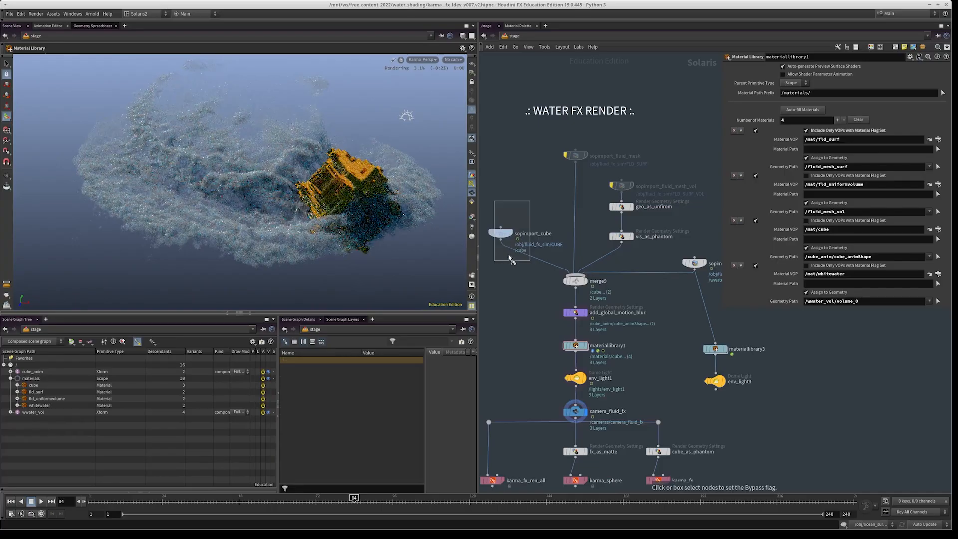
# - Open the viewport's display options for the Karma render
pyautogui.press('d')
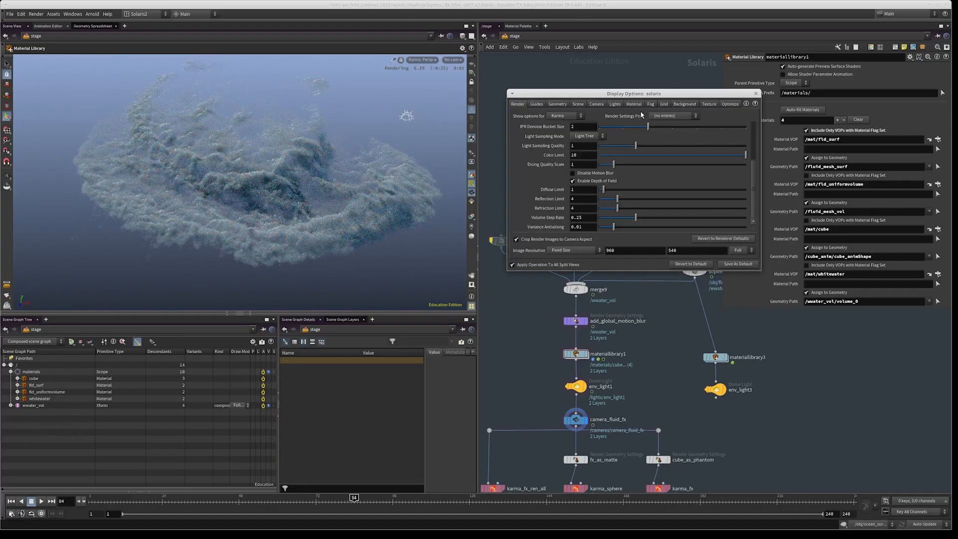
# - Check the viewport's background color scheme options, and close the display options
pyautogui.click(685, 104)
pyautogui.click(566, 116)
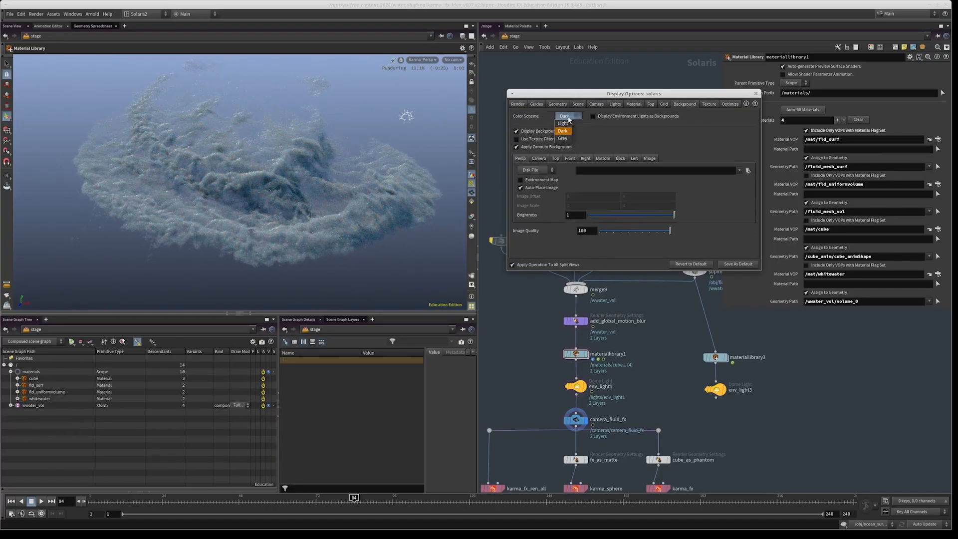
pyautogui.click(634, 121)
pyautogui.click(756, 93)
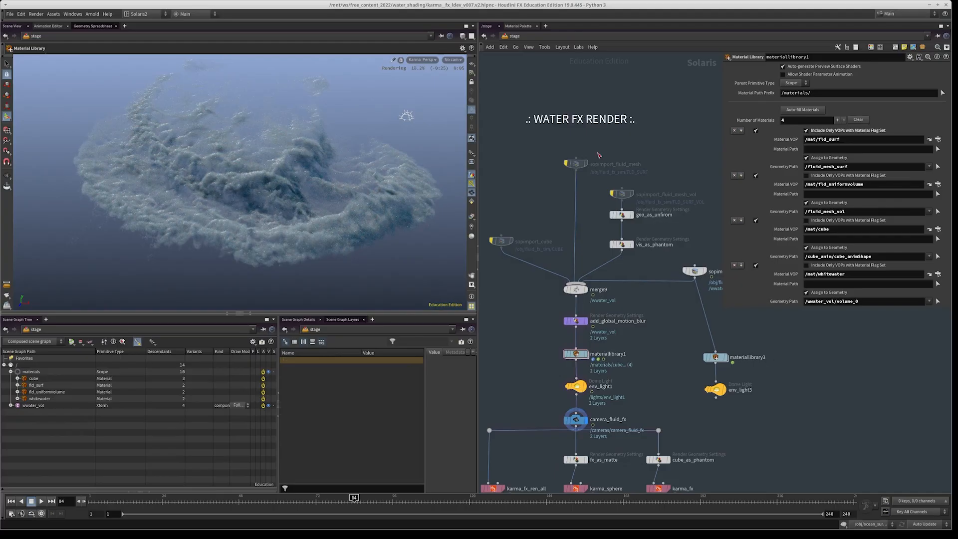
pyautogui.press('Return')
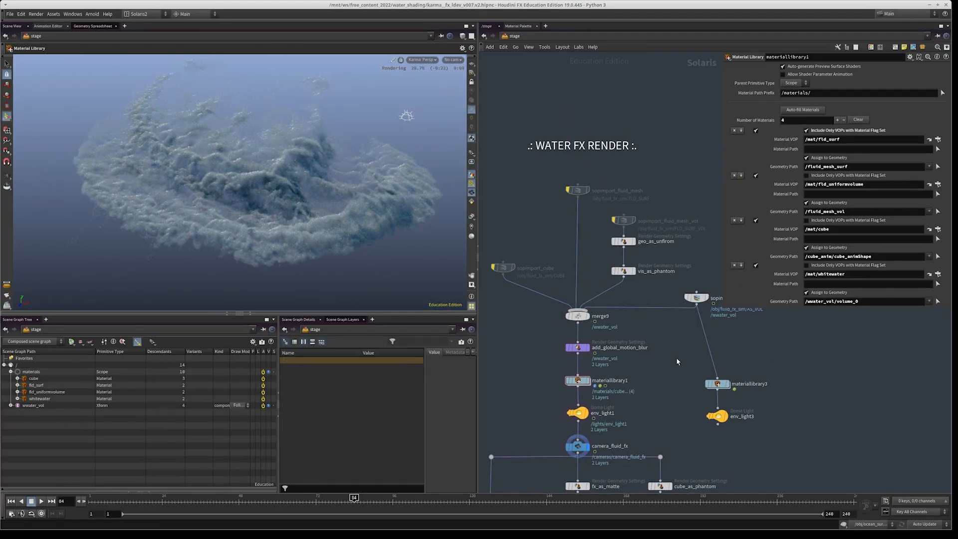
pyautogui.moveTo(677, 361); pyautogui.dragTo(667, 278, button='middle')
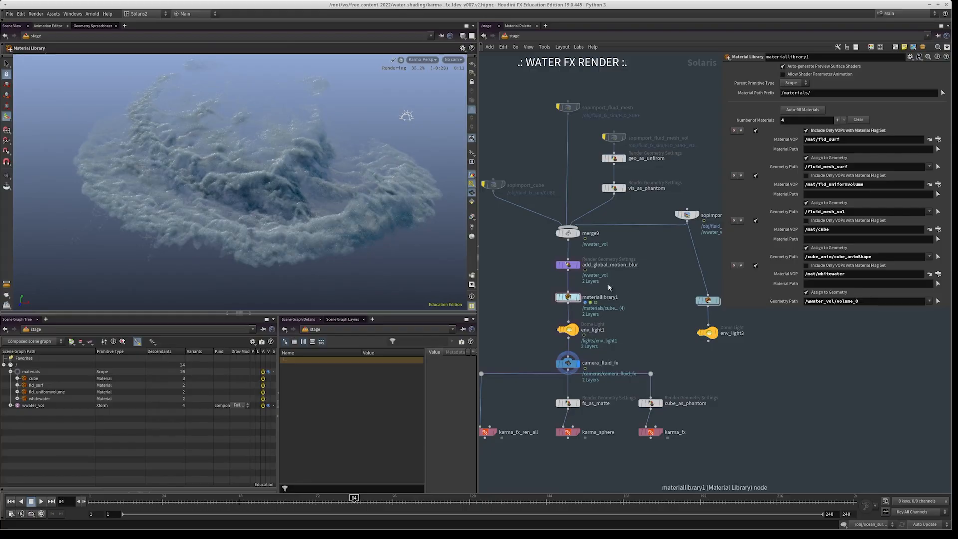
pyautogui.moveTo(578, 298)
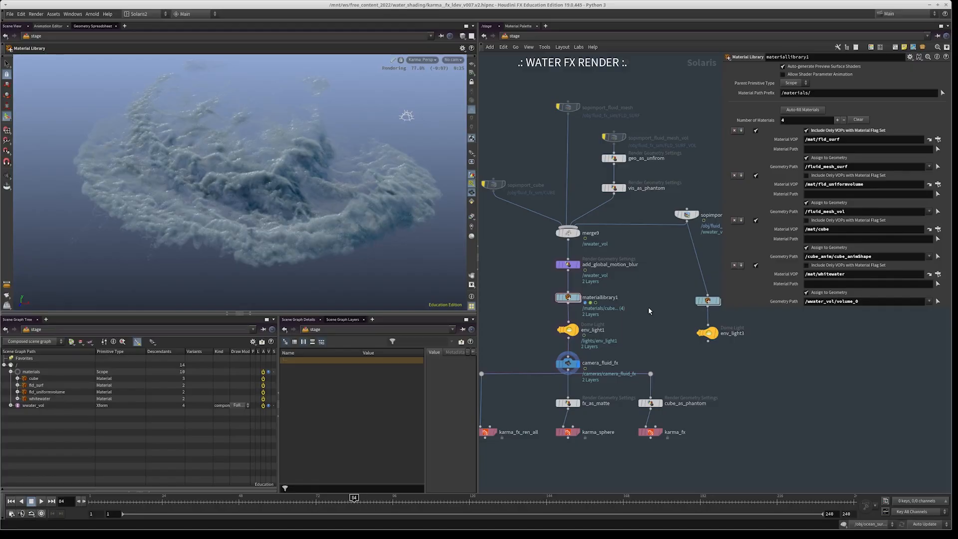
pyautogui.moveTo(666, 323); pyautogui.dragTo(671, 277, button='middle')
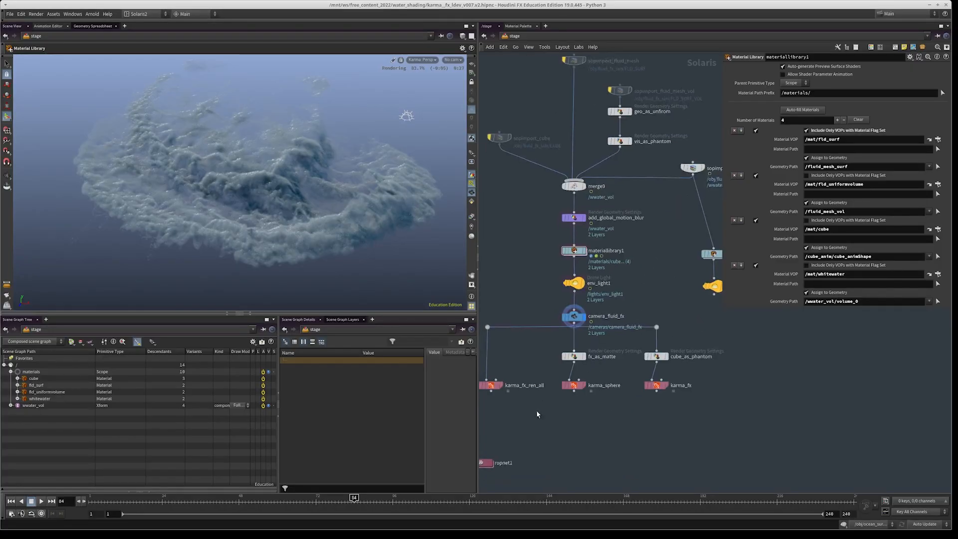
pyautogui.moveTo(537, 410); pyautogui.dragTo(640, 391, button='middle')
pyautogui.scroll(2, 613, 321)
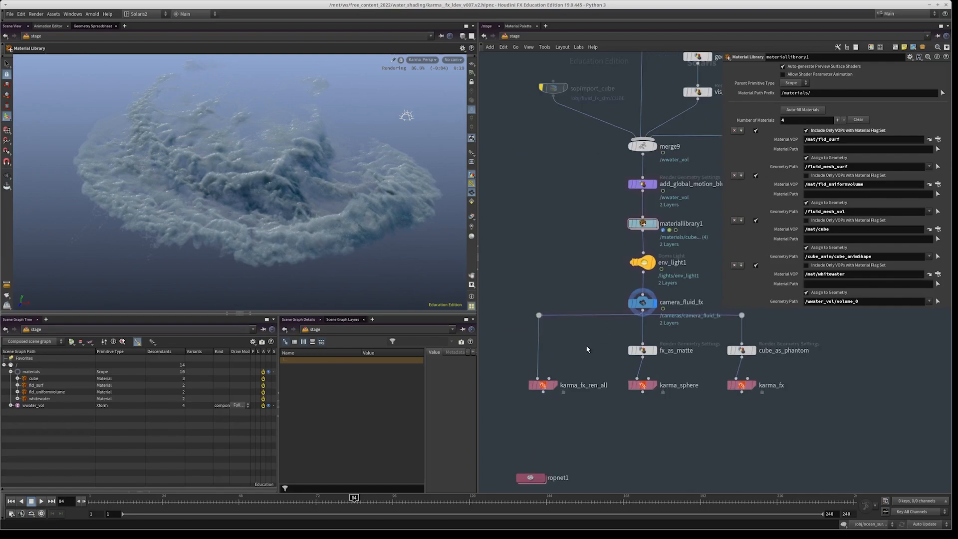
# - Switch to the djv player, play the rendered simple_sim sequence, and return to Houdini
pyautogui.keyDown('alt'); pyautogui.moveTo(952, 280); pyautogui.dragTo(349, 252); pyautogui.keyUp('alt')
pyautogui.moveTo(239, 459); pyautogui.dragTo(136, 463)
pyautogui.press('space')
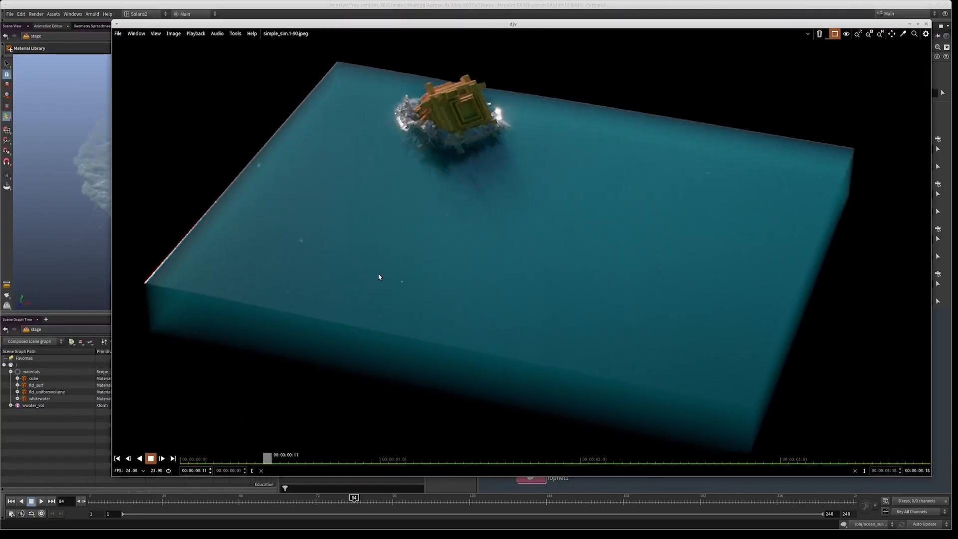
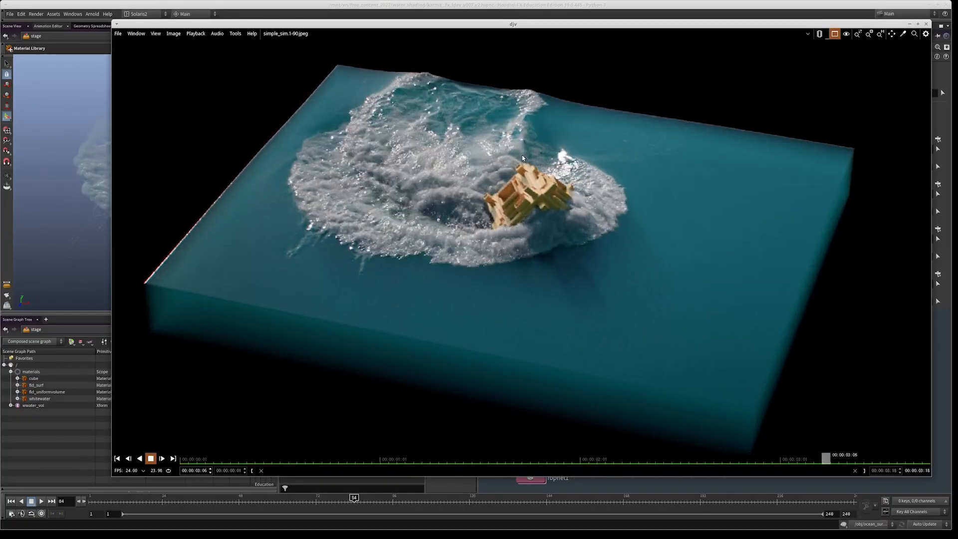
pyautogui.keyDown('alt'); pyautogui.moveTo(315, 192); pyautogui.dragTo(957, 249); pyautogui.keyUp('alt')
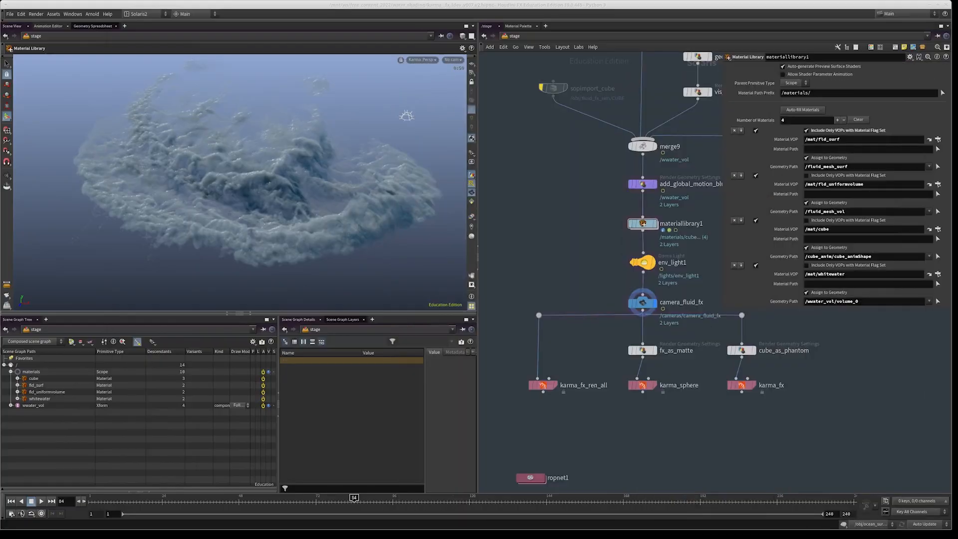
# - Re-enable the bypassed SOP imports for the fluid mesh, the fluid mesh volume and the cube
pyautogui.middleClick(642, 224)
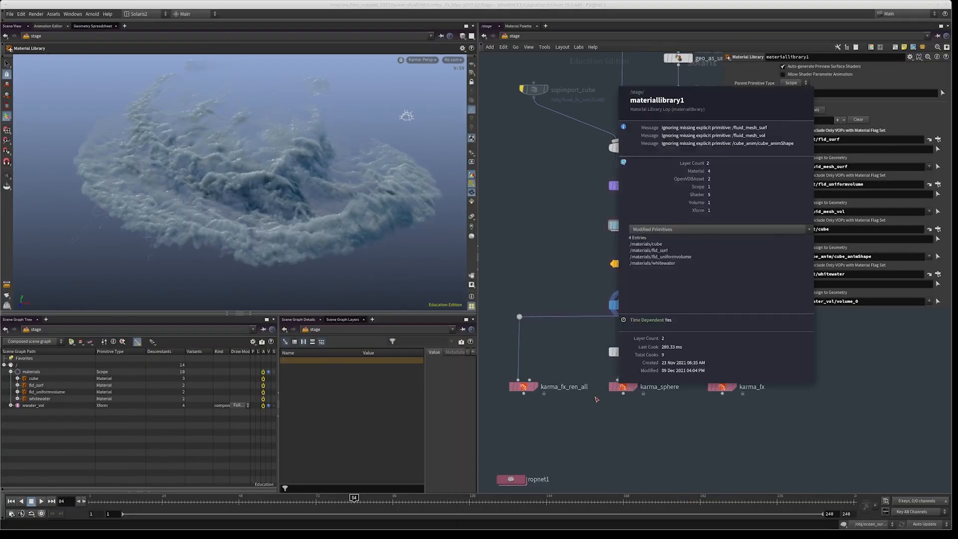
pyautogui.moveTo(531, 268); pyautogui.dragTo(549, 361, button='middle')
pyautogui.press('q')
pyautogui.moveTo(568, 243); pyautogui.dragTo(530, 127)
pyautogui.moveTo(609, 156); pyautogui.dragTo(575, 207, button='middle')
pyautogui.moveTo(579, 175); pyautogui.dragTo(628, 111)
pyautogui.moveTo(686, 137); pyautogui.dragTo(635, 207)
# - Select the fx_as_matte node and view the scene through the camera_fluid_fx camera
pyautogui.moveTo(617, 203); pyautogui.dragTo(594, 99, button='middle')
pyautogui.moveTo(653, 364); pyautogui.dragTo(642, 261, button='middle')
pyautogui.scroll(2, 633, 276)
pyautogui.moveTo(623, 270); pyautogui.dragTo(562, 299)
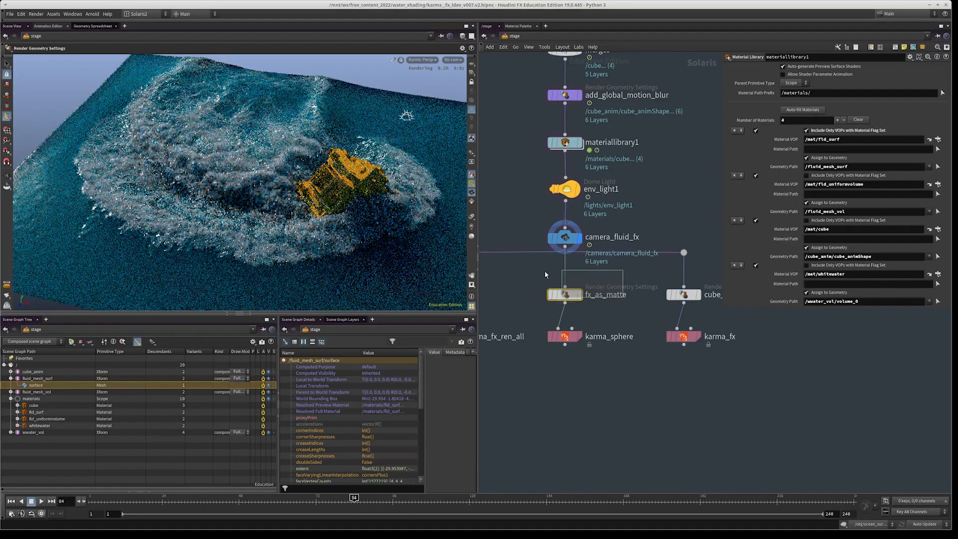
pyautogui.click(452, 59)
pyautogui.click(470, 68)
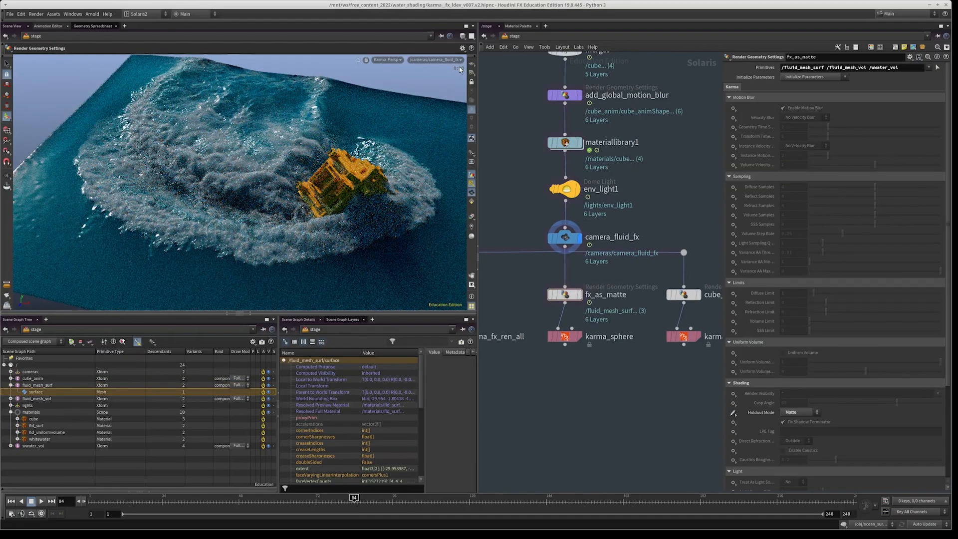
# - Display the fx_as_matte node's result and examine its primitives list and holdout mode setting
pyautogui.moveTo(572, 271); pyautogui.dragTo(590, 281, button='middle')
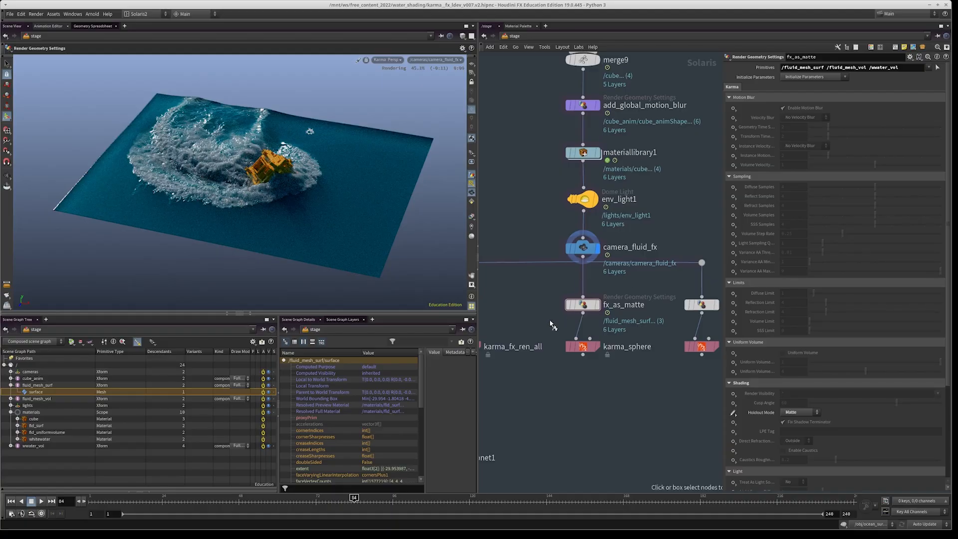
pyautogui.click(596, 304)
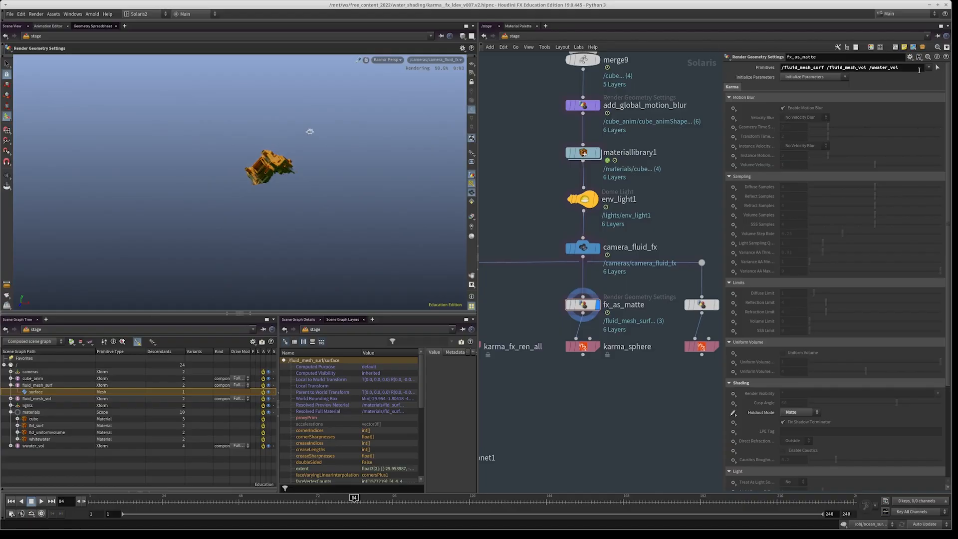
pyautogui.moveTo(824, 67); pyautogui.dragTo(809, 68)
pyautogui.moveTo(900, 68); pyautogui.dragTo(861, 67)
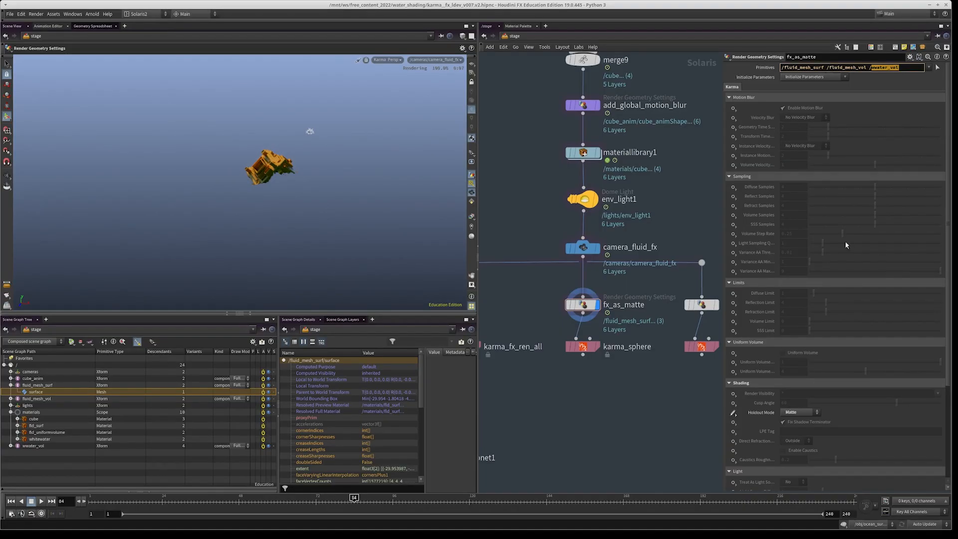
pyautogui.scroll(-3, 845, 245)
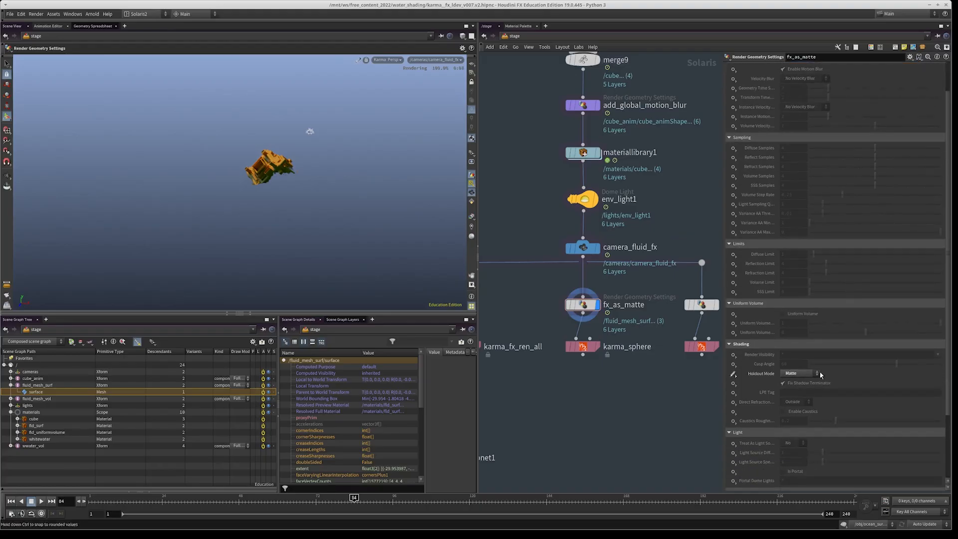
pyautogui.click(732, 354)
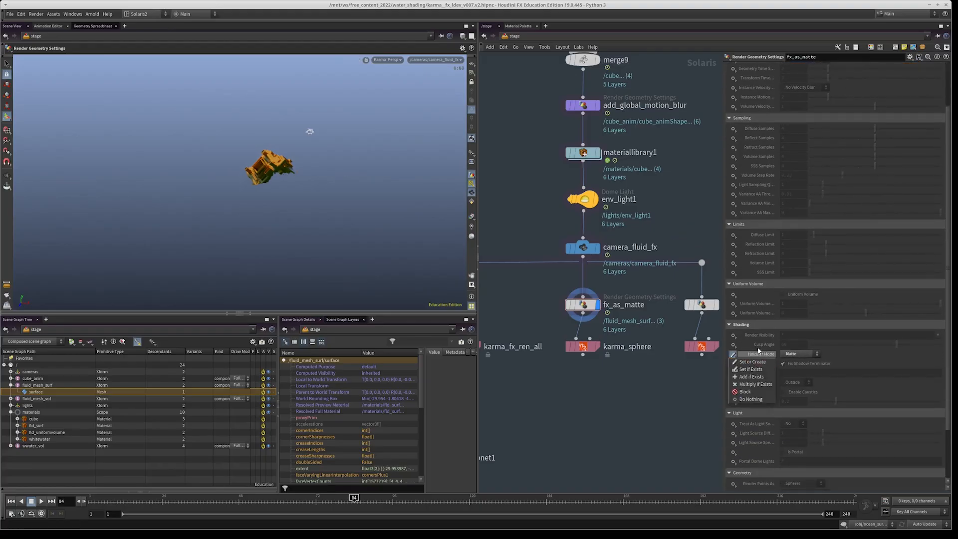
pyautogui.click(836, 352)
pyautogui.moveTo(639, 358); pyautogui.dragTo(634, 368, button='middle')
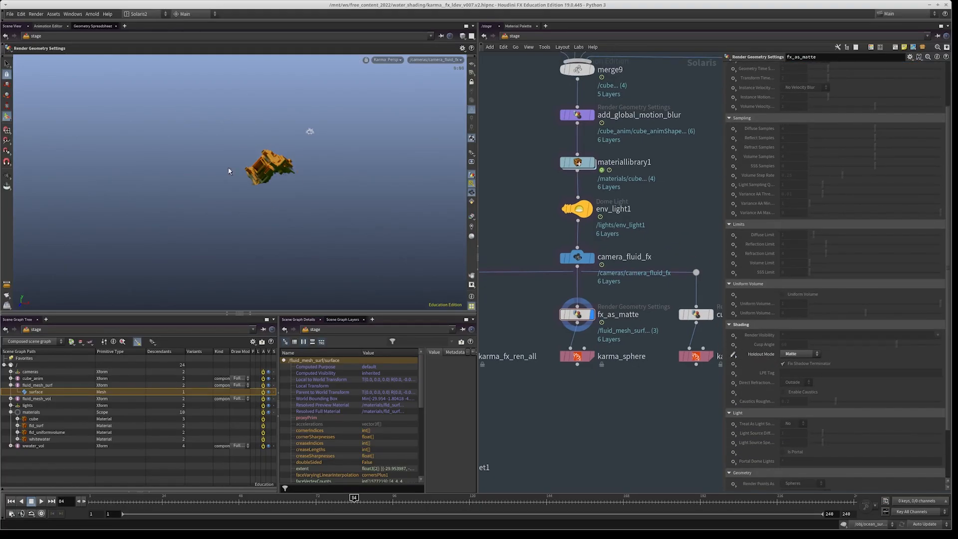
pyautogui.moveTo(600, 421); pyautogui.dragTo(555, 436, button='middle')
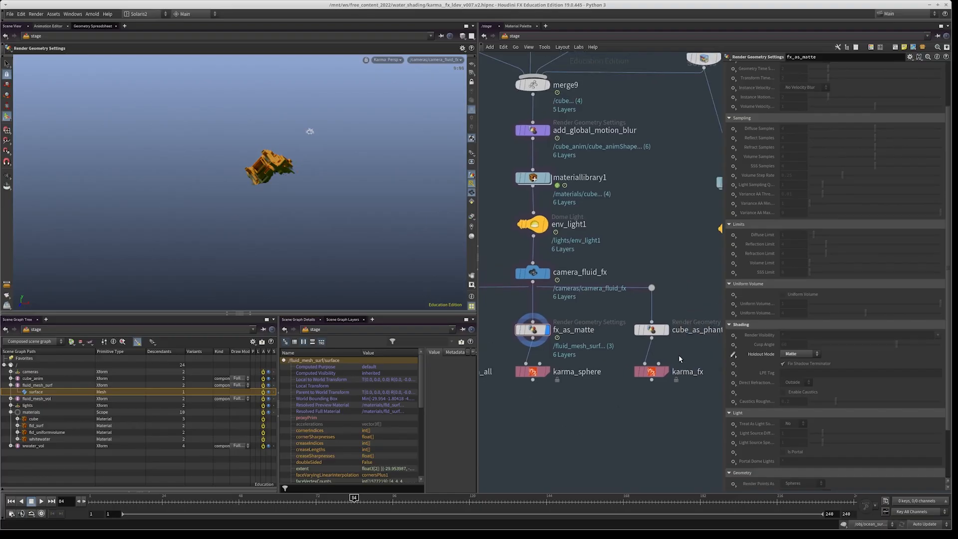
# - Display the cube_as_phantom node's result and examine its primitives and render visibility settings
pyautogui.click(658, 334)
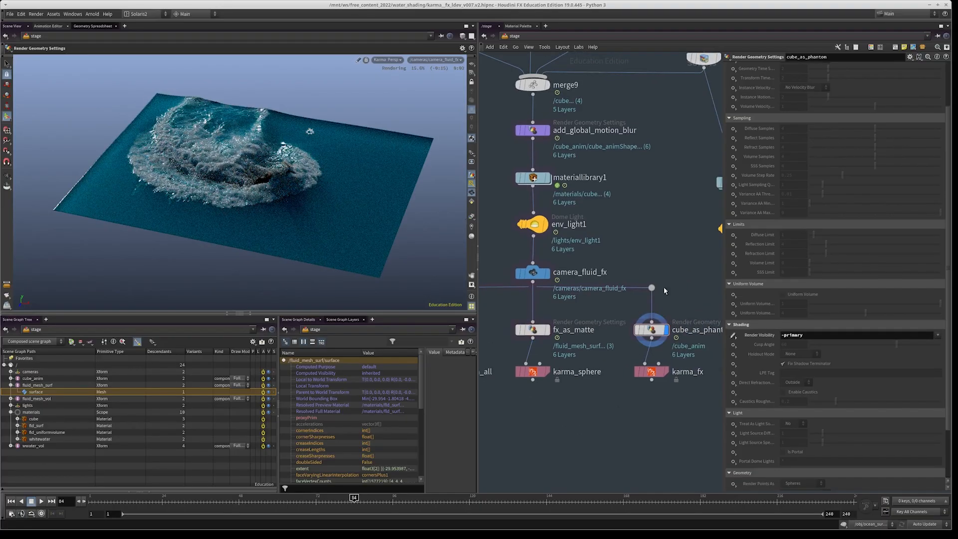
pyautogui.scroll(3, 813, 165)
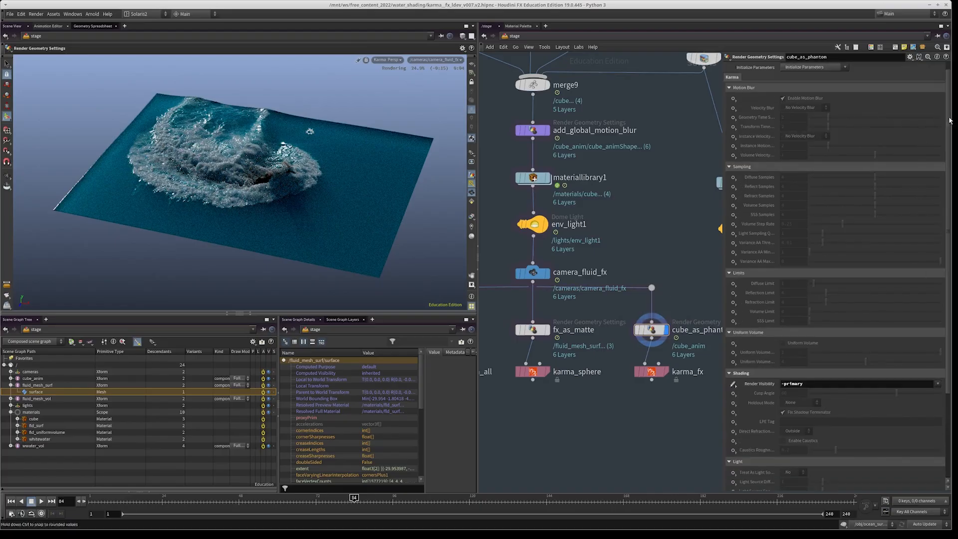
pyautogui.scroll(1, 818, 89)
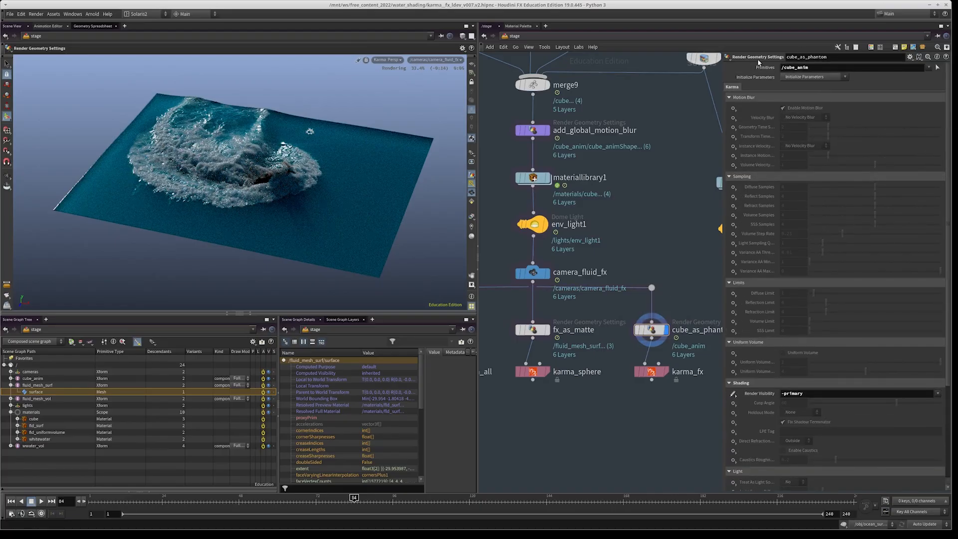
pyautogui.moveTo(821, 68); pyautogui.dragTo(771, 66)
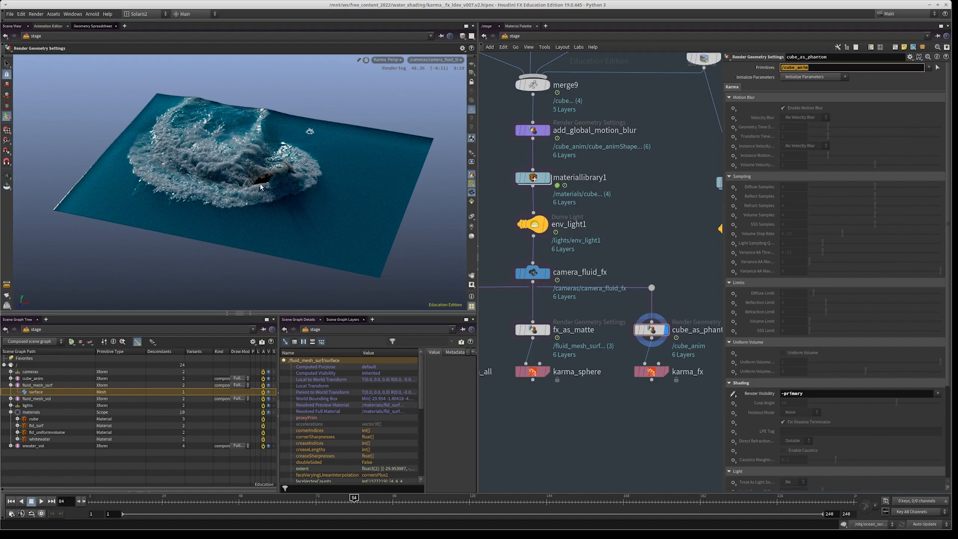
pyautogui.moveTo(805, 393); pyautogui.dragTo(736, 393)
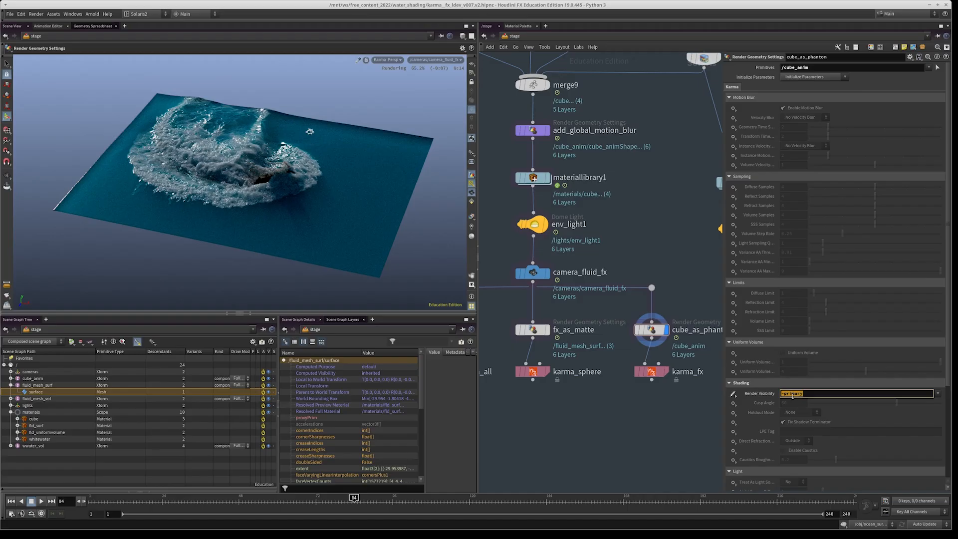
# - Examine the render settings of the karma_fx and karma_fx_ren_all nodes
pyautogui.moveTo(650, 399); pyautogui.dragTo(701, 376, button='middle')
pyautogui.moveTo(702, 377); pyautogui.dragTo(567, 348)
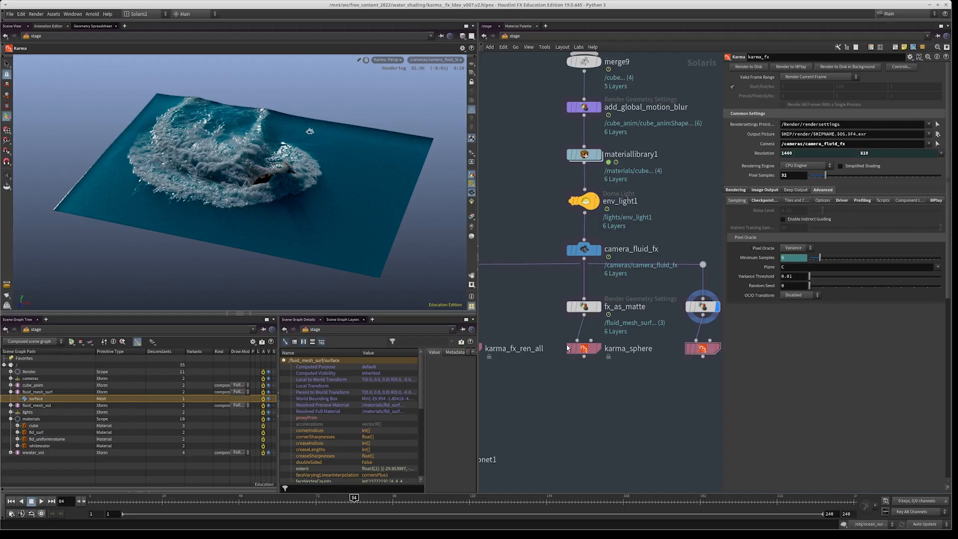
pyautogui.scroll(-3, 583, 402)
pyautogui.moveTo(581, 403); pyautogui.dragTo(625, 377, button='middle')
pyautogui.moveTo(543, 372); pyautogui.dragTo(517, 309)
# - Examine the settings of the fluid mesh import, the fluid mesh volume import, geo_as_unfirom and vis_as_phantom
pyautogui.moveTo(586, 133); pyautogui.dragTo(566, 303, button='middle')
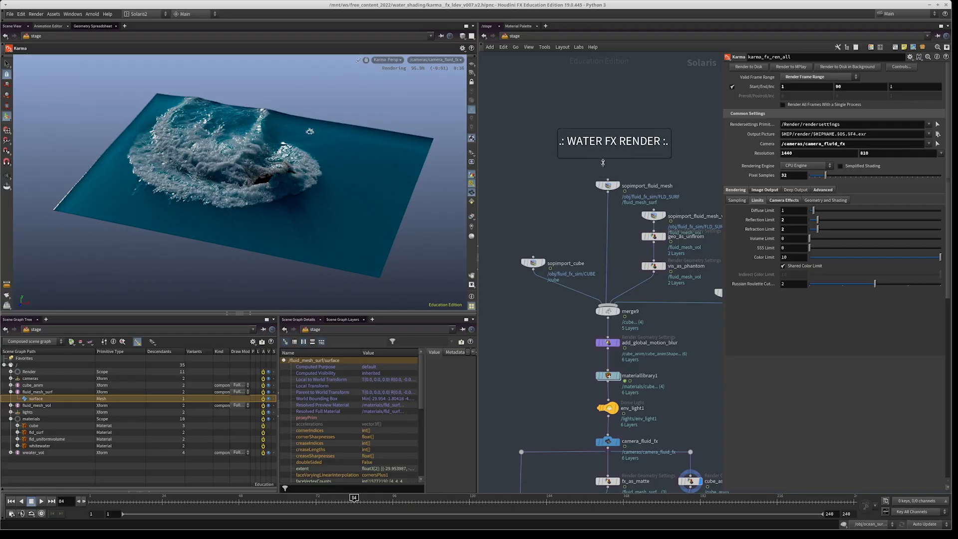
pyautogui.click(607, 185)
pyautogui.scroll(3, 712, 205)
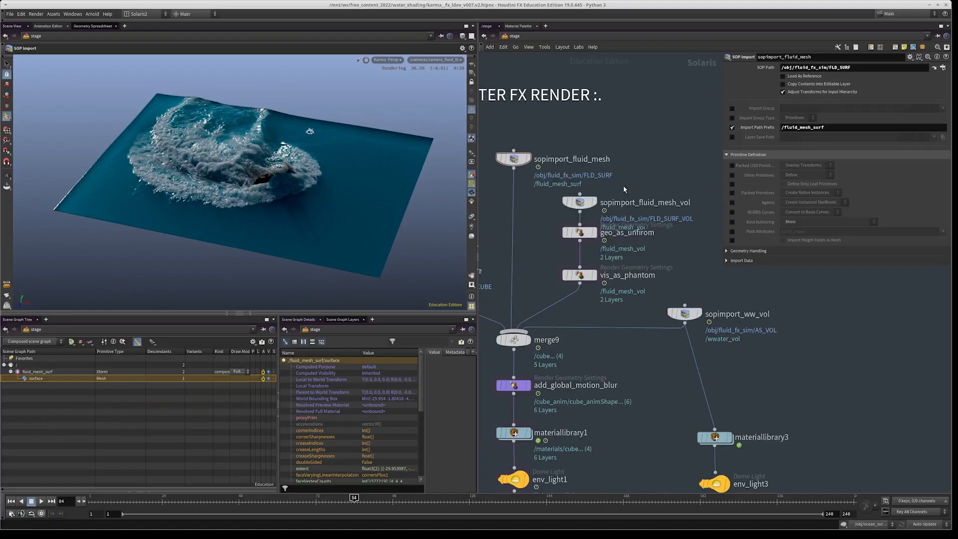
pyautogui.click(578, 202)
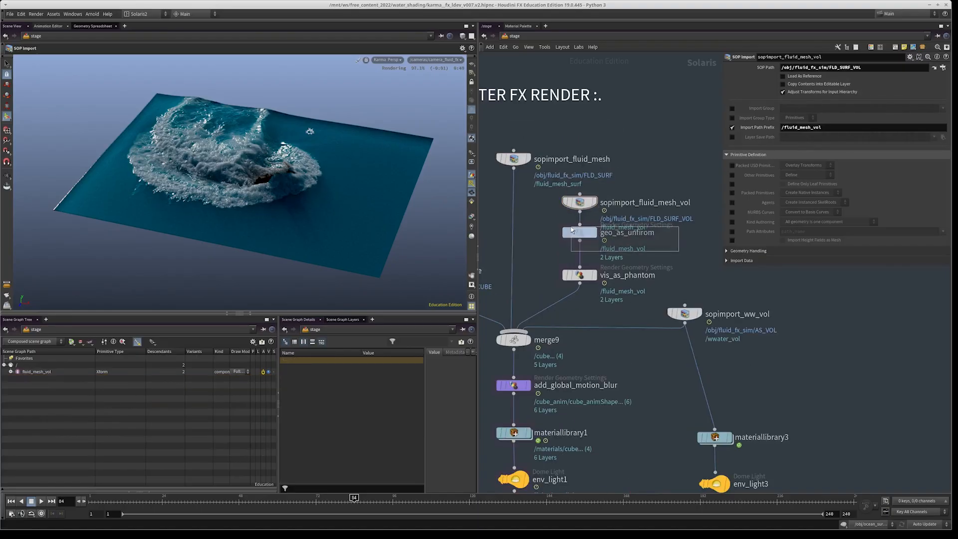
pyautogui.click(572, 230)
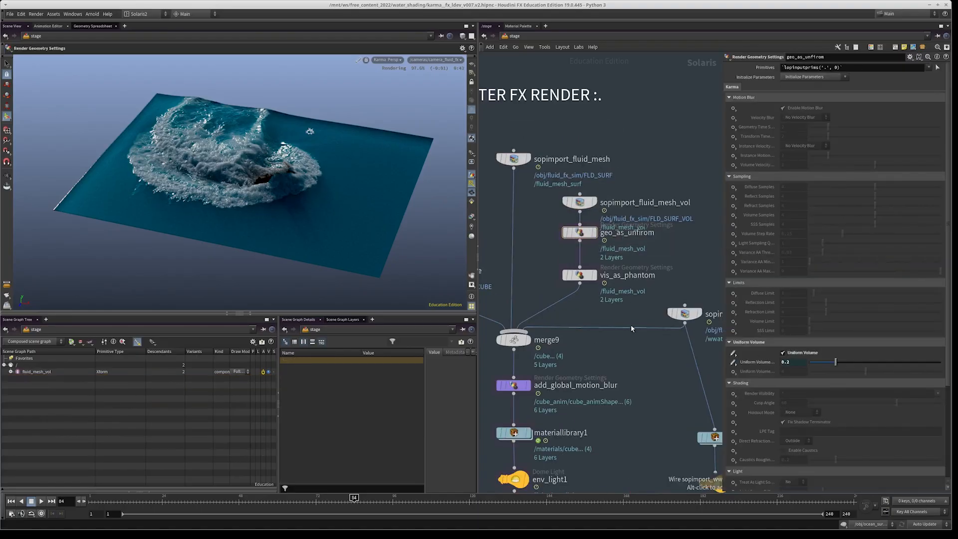
pyautogui.click(573, 276)
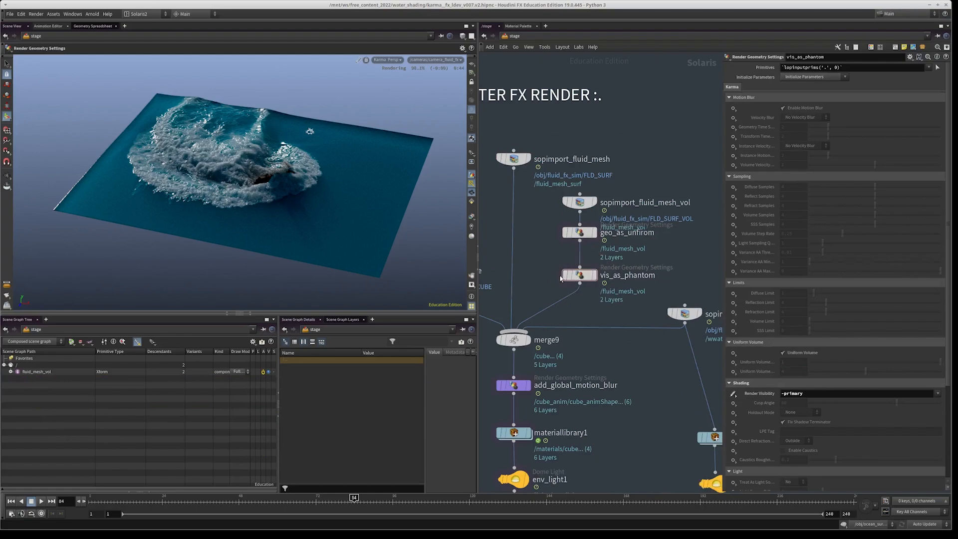
# - Bypass the vis_as_phantom node to preview the fluid volume in the render, and re-enable the node
pyautogui.click(565, 275)
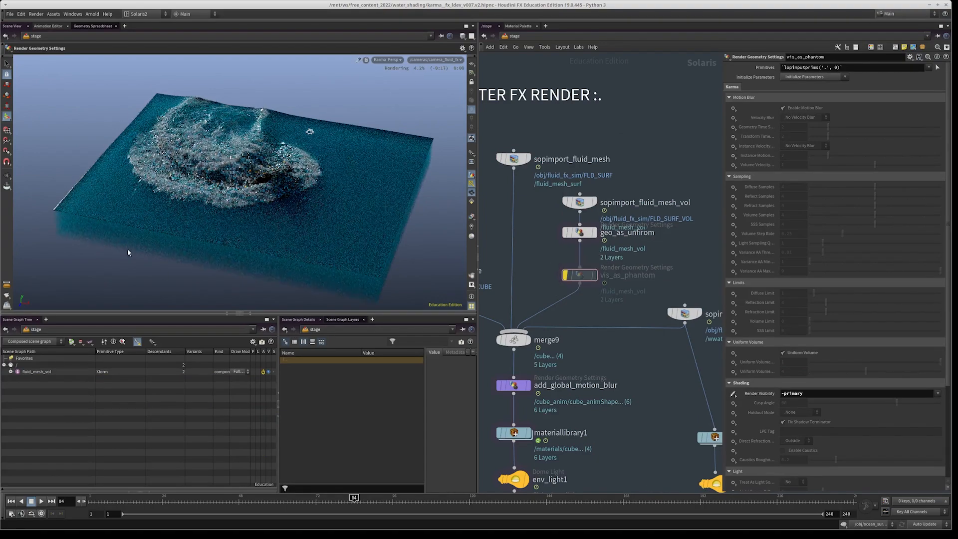
pyautogui.moveTo(629, 302); pyautogui.dragTo(660, 295, button='middle')
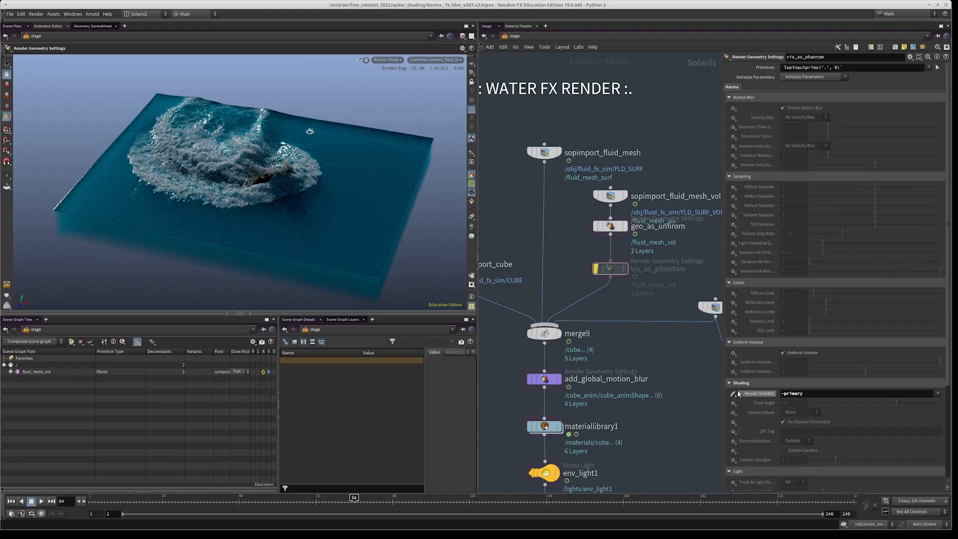
pyautogui.click(595, 268)
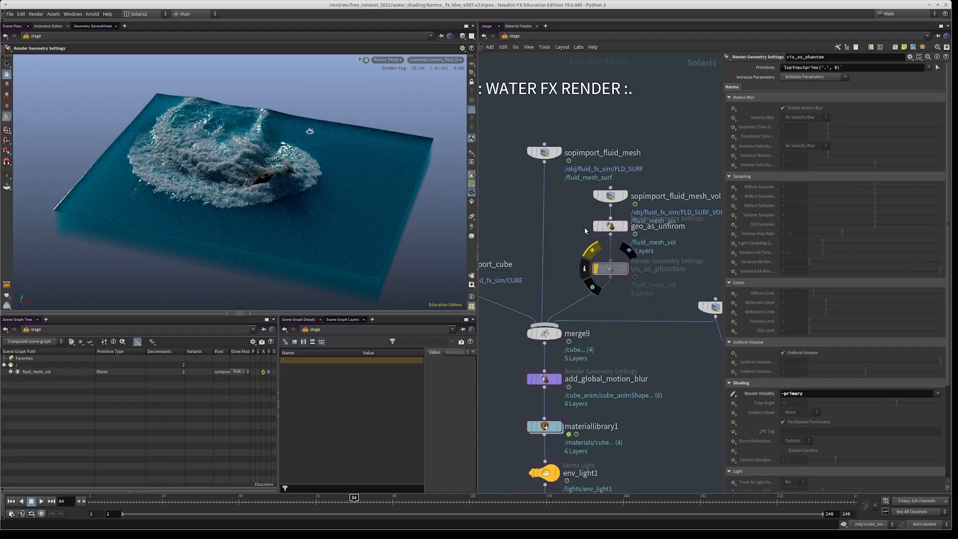
# - Select the sopimport_ww_vol node to examine its import path and prefix
pyautogui.scroll(-2, 668, 307)
pyautogui.click(662, 258)
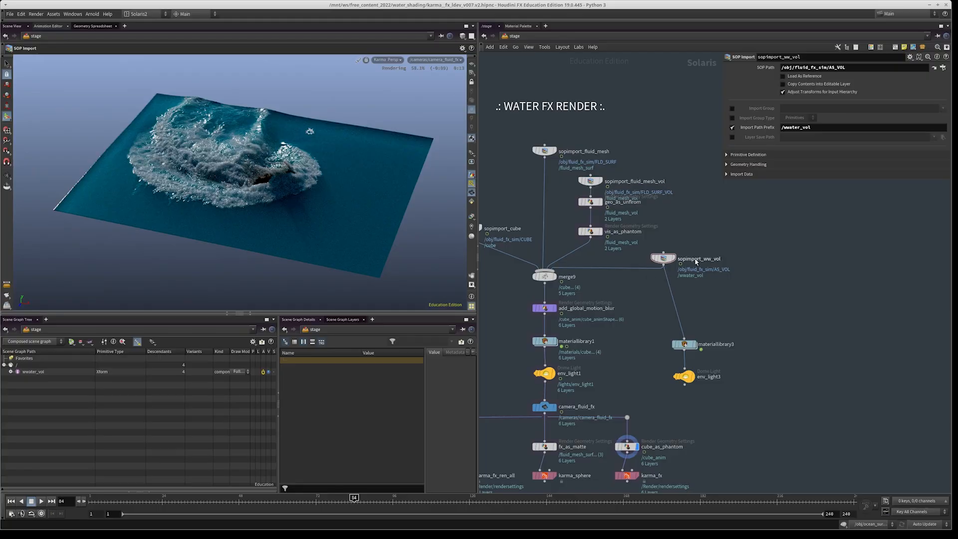
# - Open the material palette and browse the Liquids gallery to the Ocean Surface and Ocean Volume materials
pyautogui.press('h')
pyautogui.moveTo(718, 181); pyautogui.dragTo(585, 398)
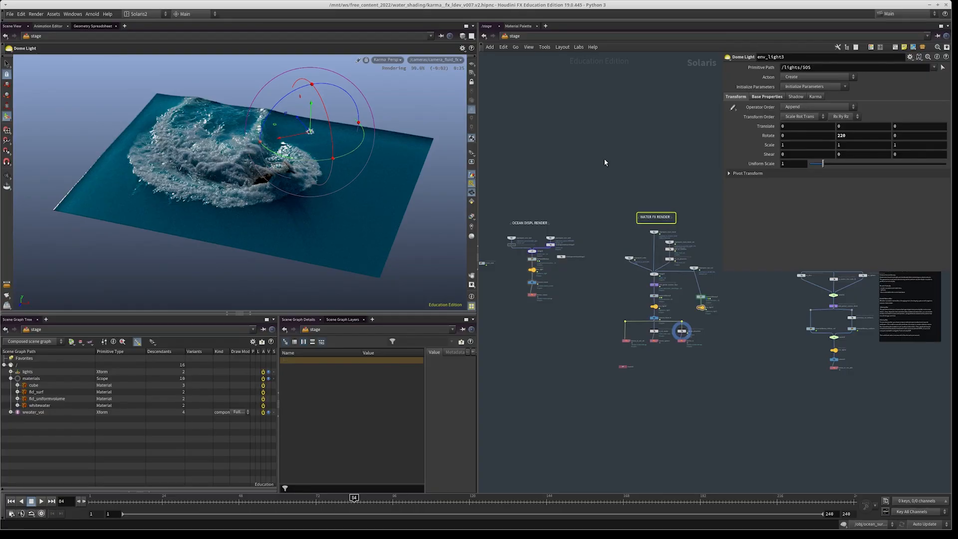
pyautogui.click(604, 160)
pyautogui.hotkey('alt', 'shift', 'm')
pyautogui.keyDown('alt'); pyautogui.moveTo(637, 226); pyautogui.dragTo(346, 254); pyautogui.keyUp('alt')
pyautogui.keyDown('alt'); pyautogui.moveTo(414, 284); pyautogui.dragTo(494, 325, button='right'); pyautogui.keyUp('alt')
pyautogui.click(228, 262)
pyautogui.click(233, 269)
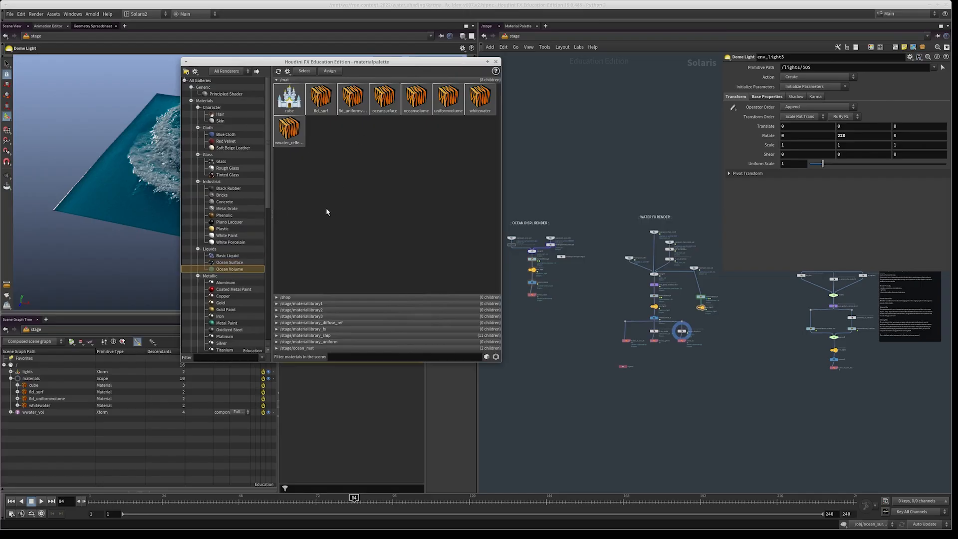
pyautogui.scroll(-8, 240, 206)
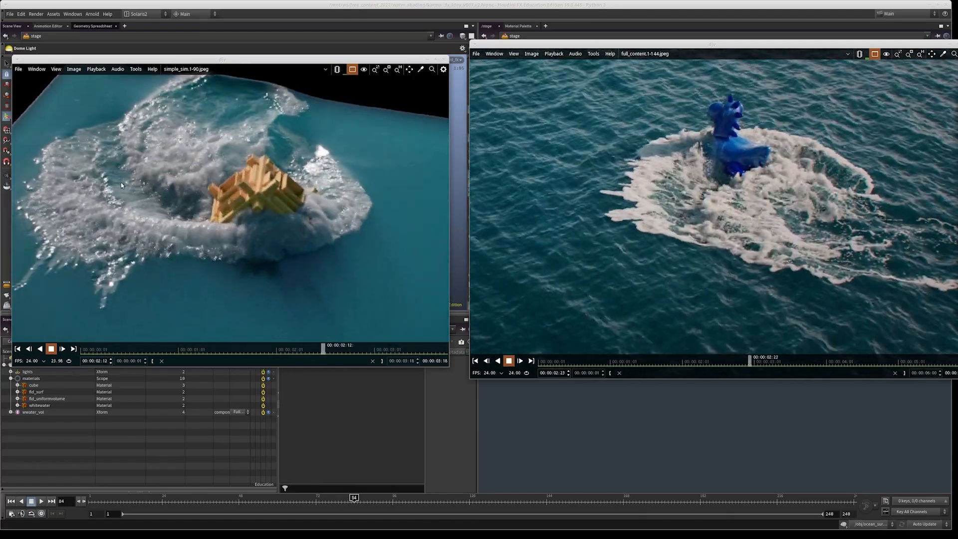
# - Pause the playback of the simple_sim and full_content rendered image sequences
pyautogui.press('space')
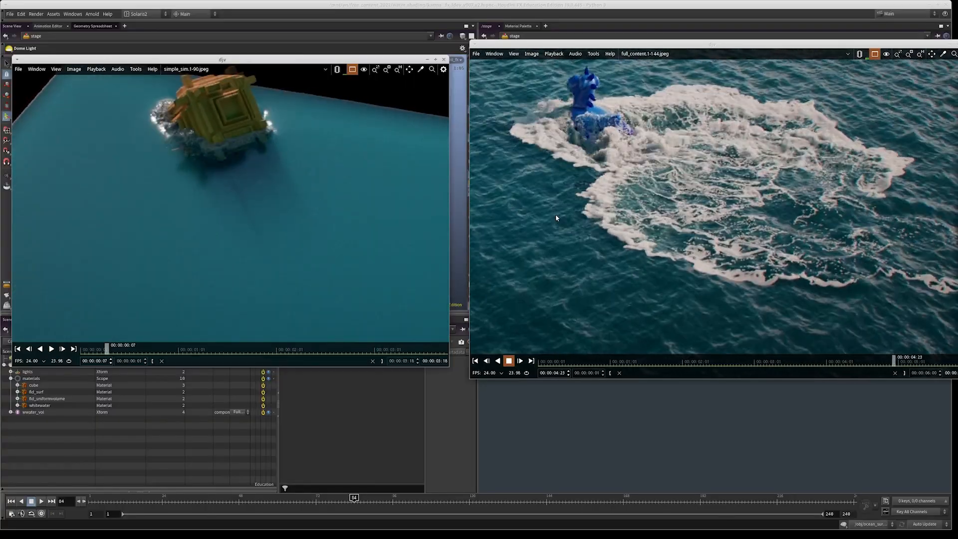
pyautogui.click(555, 218)
pyautogui.press('space')
# - Return to the Houdini stage network and display the sopimport_ww_pts node in the DIFFERENT PTS RENDER WORKFLOW section
pyautogui.click(601, 14)
pyautogui.scroll(-2, 654, 309)
pyautogui.moveTo(689, 311); pyautogui.dragTo(552, 368, button='middle')
pyautogui.scroll(4, 650, 323)
pyautogui.scroll(4, 678, 314)
pyautogui.click(635, 274)
pyautogui.moveTo(700, 302); pyautogui.dragTo(575, 248)
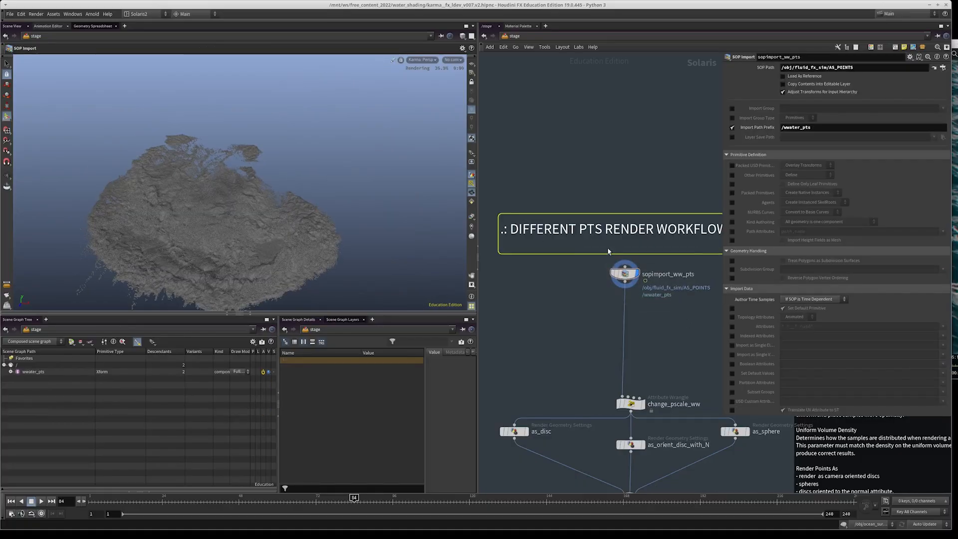
pyautogui.click(645, 272)
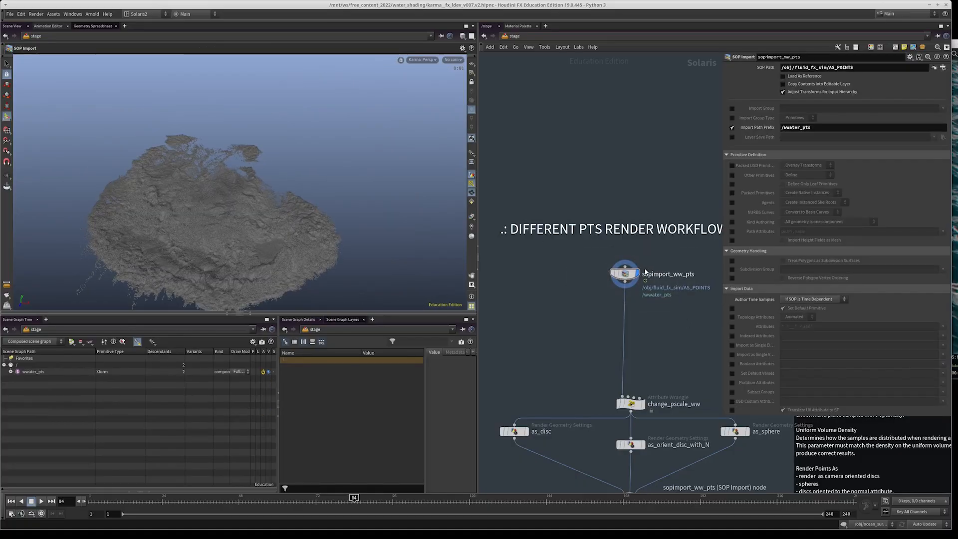
# - Examine the imported whitewater points up close in the Karma viewport from several angles
pyautogui.keyDown('alt'); pyautogui.moveTo(232, 257); pyautogui.dragTo(372, 156); pyautogui.keyUp('alt')
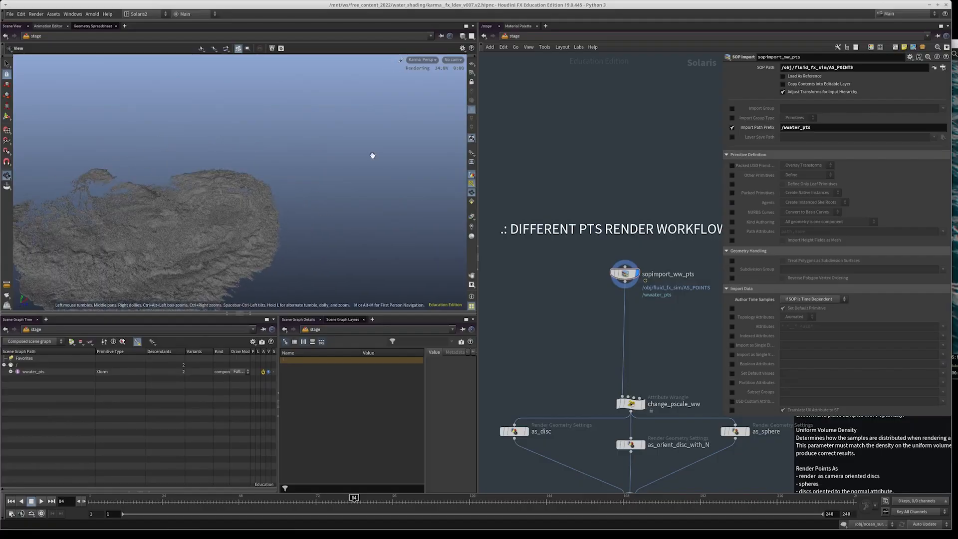
pyautogui.keyDown('alt'); pyautogui.moveTo(263, 213); pyautogui.dragTo(338, 158, button='middle'); pyautogui.keyUp('alt')
pyautogui.keyDown('alt'); pyautogui.moveTo(338, 158); pyautogui.dragTo(371, 137, button='right'); pyautogui.keyUp('alt')
pyautogui.moveTo(372, 137); pyautogui.dragTo(299, 175)
pyautogui.moveTo(299, 175); pyautogui.dragTo(335, 171, button='right')
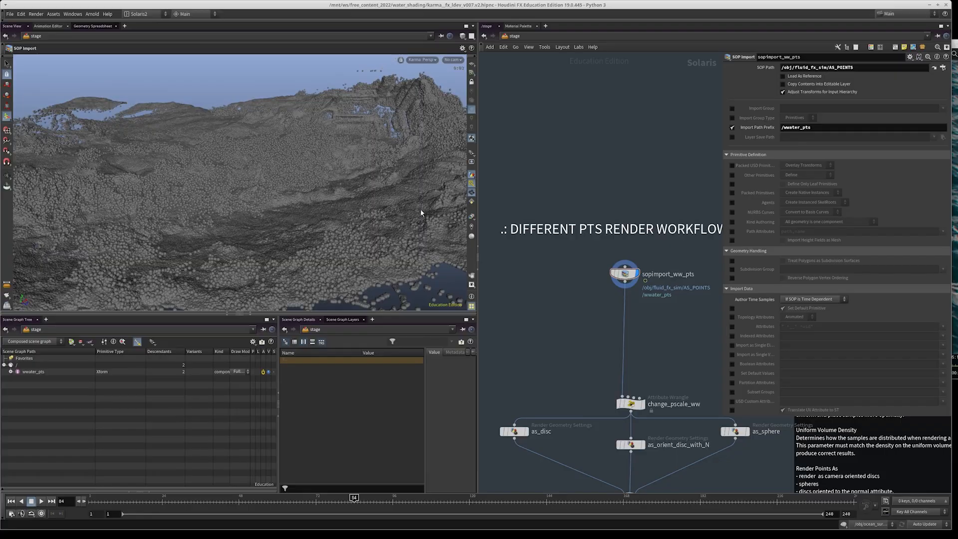
pyautogui.moveTo(531, 304); pyautogui.dragTo(531, 281, button='middle')
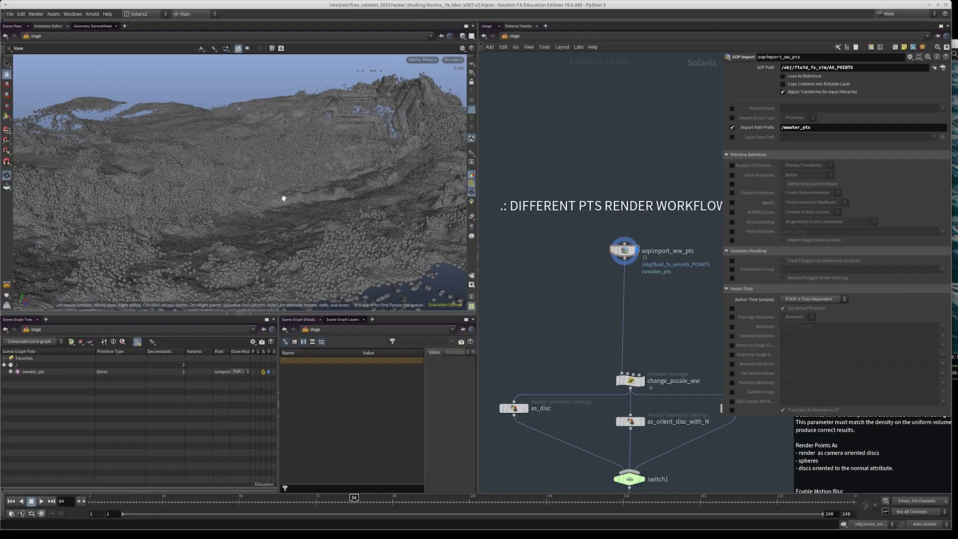
pyautogui.moveTo(283, 197)
pyautogui.mouseDown(button='right')
pyautogui.moveTo(295, 205)
pyautogui.moveTo(181, 214)
pyautogui.moveTo(267, 197)
pyautogui.mouseUp(button='right')
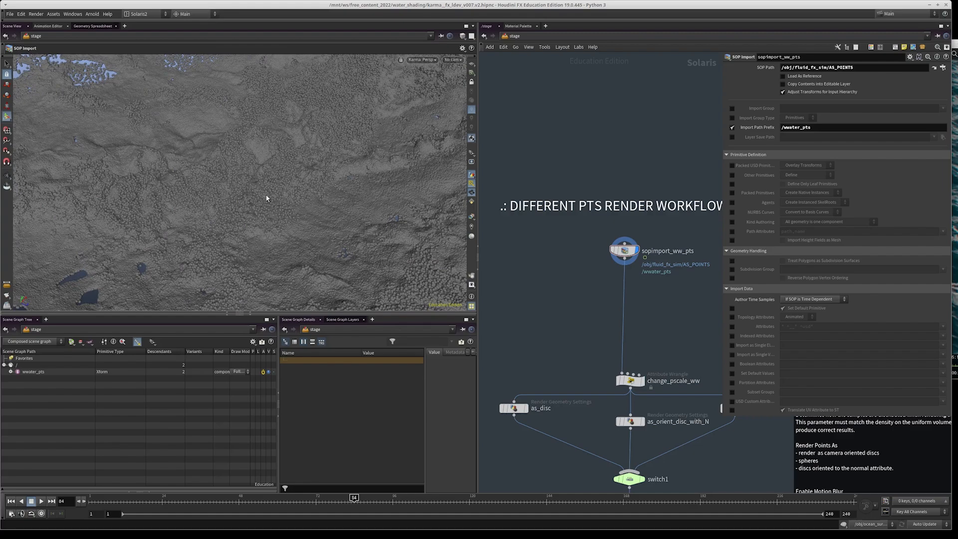
# - Display the change_pscale_ww wrangle and examine its widths expression and the resulting point size up close
pyautogui.moveTo(669, 309); pyautogui.dragTo(644, 253, button='middle')
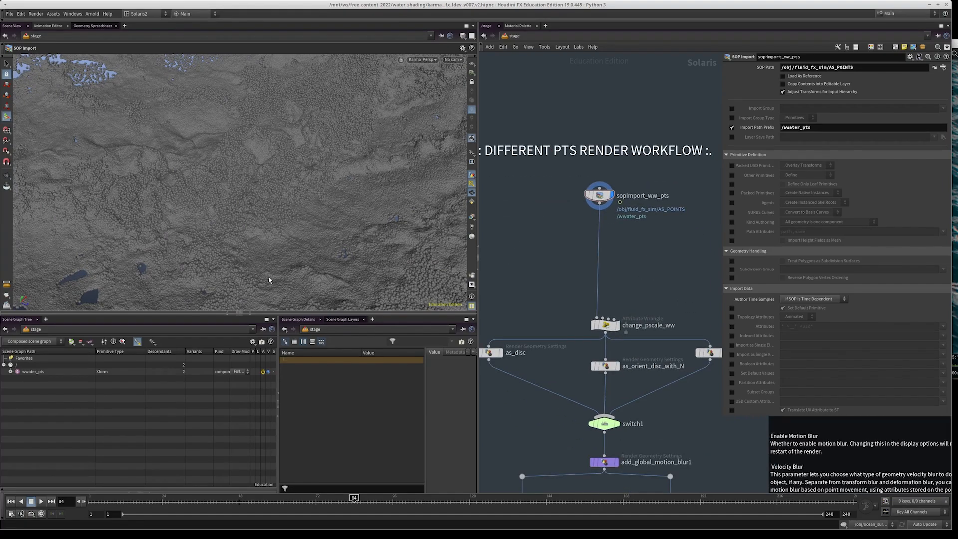
pyautogui.moveTo(687, 290); pyautogui.dragTo(592, 335)
pyautogui.click(616, 325)
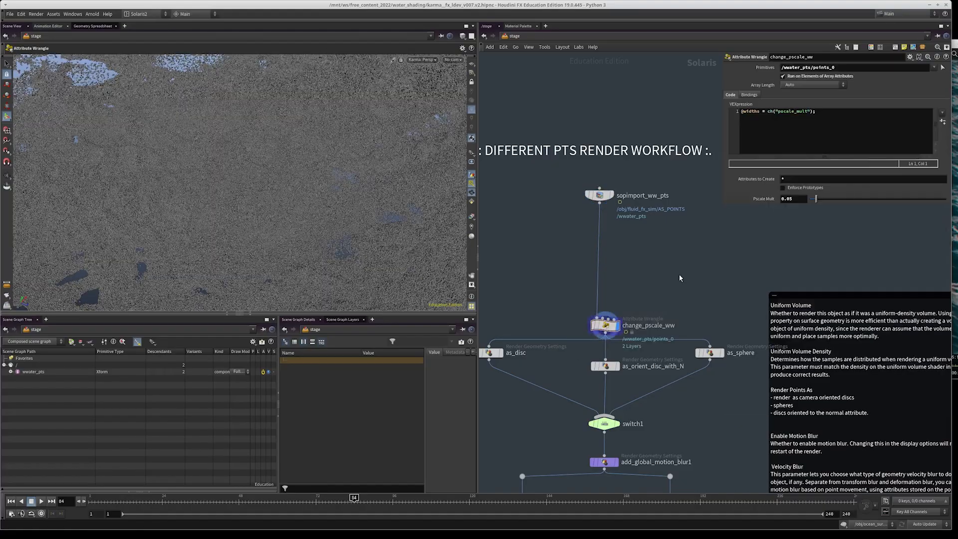
pyautogui.moveTo(642, 303); pyautogui.dragTo(630, 330, button='middle')
pyautogui.moveTo(759, 111); pyautogui.dragTo(739, 111)
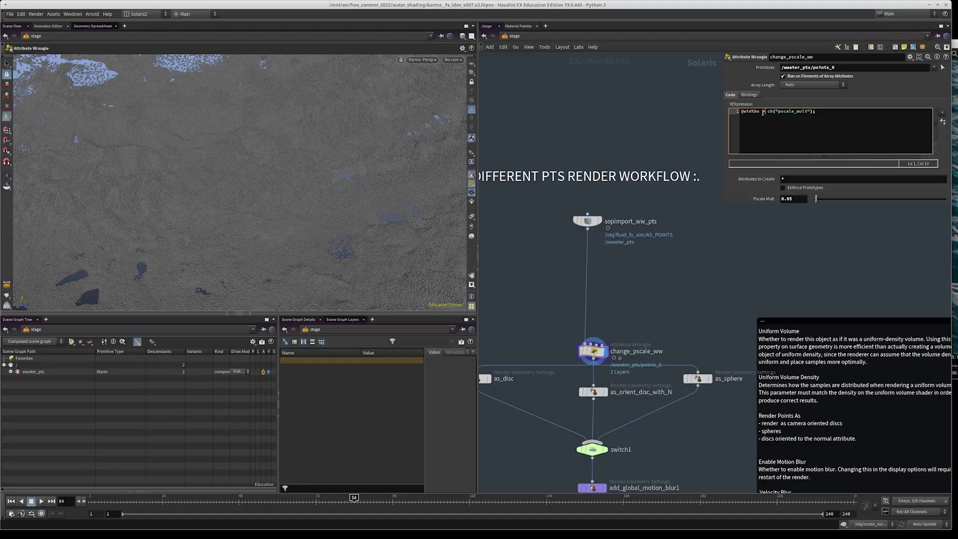
pyautogui.moveTo(641, 297); pyautogui.dragTo(632, 247, button='middle')
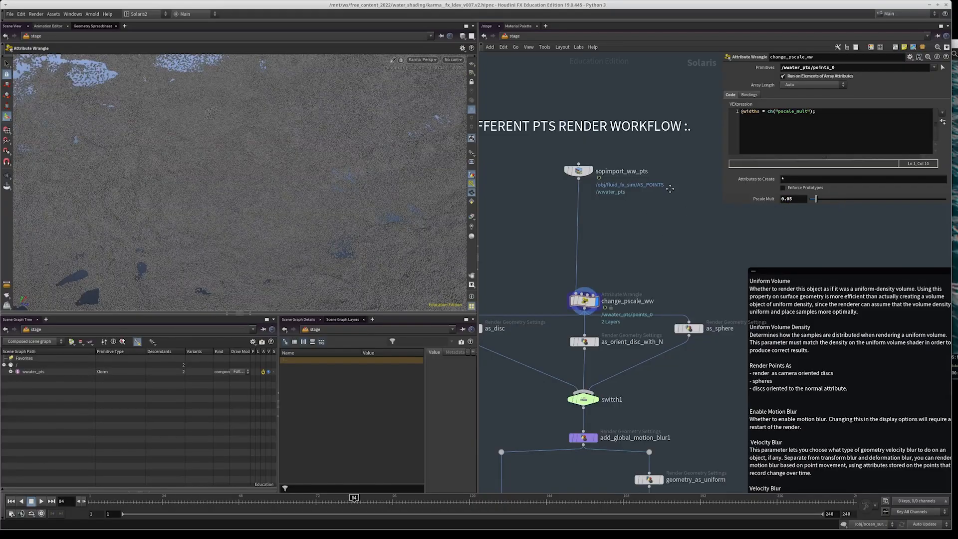
pyautogui.moveTo(659, 231); pyautogui.dragTo(671, 191, button='middle')
pyautogui.keyDown('alt'); pyautogui.moveTo(224, 184); pyautogui.dragTo(368, 176); pyautogui.keyUp('alt')
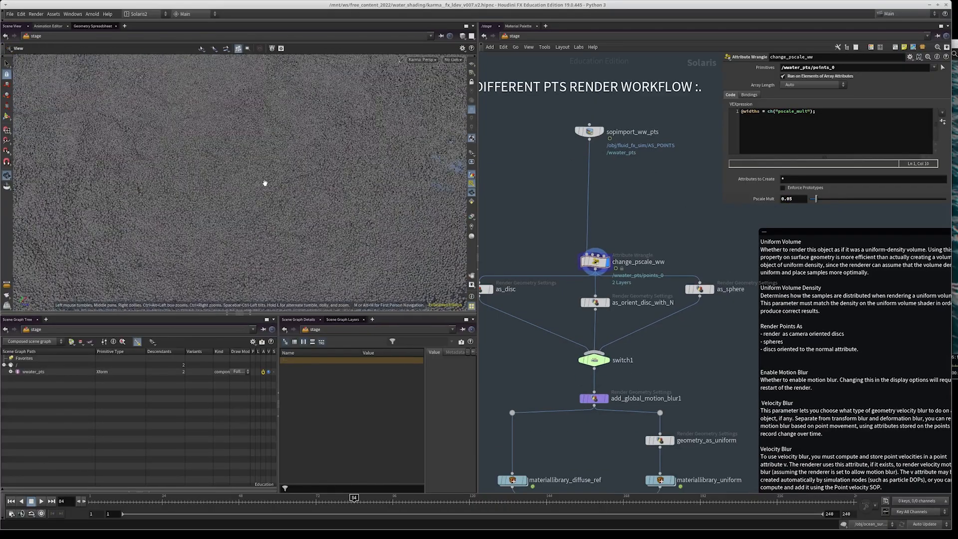
pyautogui.moveTo(653, 223); pyautogui.dragTo(653, 234, button='middle')
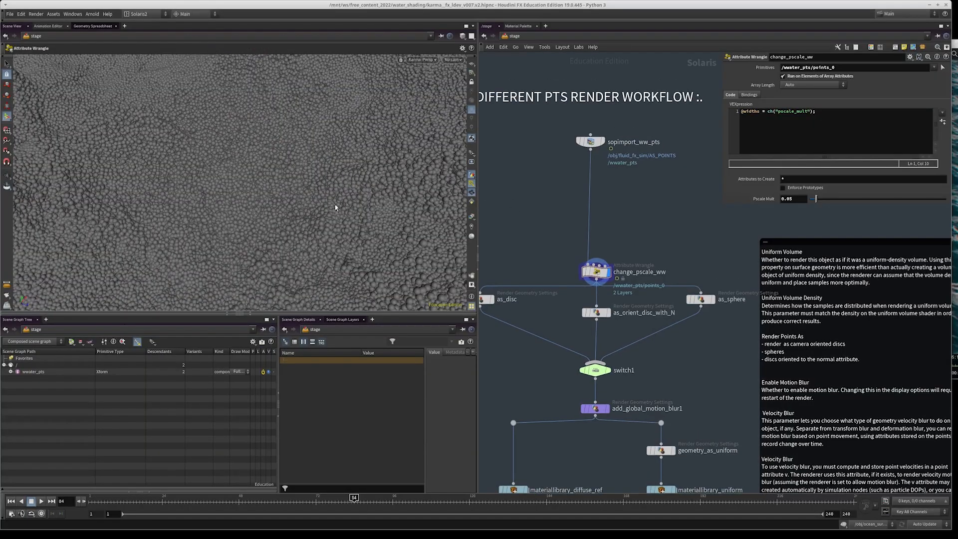
# - Examine the Render Points As options of the as_disc node and display it to preview the points as discs
pyautogui.moveTo(572, 261); pyautogui.dragTo(597, 219, button='middle')
pyautogui.moveTo(502, 285)
pyautogui.mouseDown()
pyautogui.moveTo(552, 213)
pyautogui.moveTo(501, 300)
pyautogui.mouseUp()
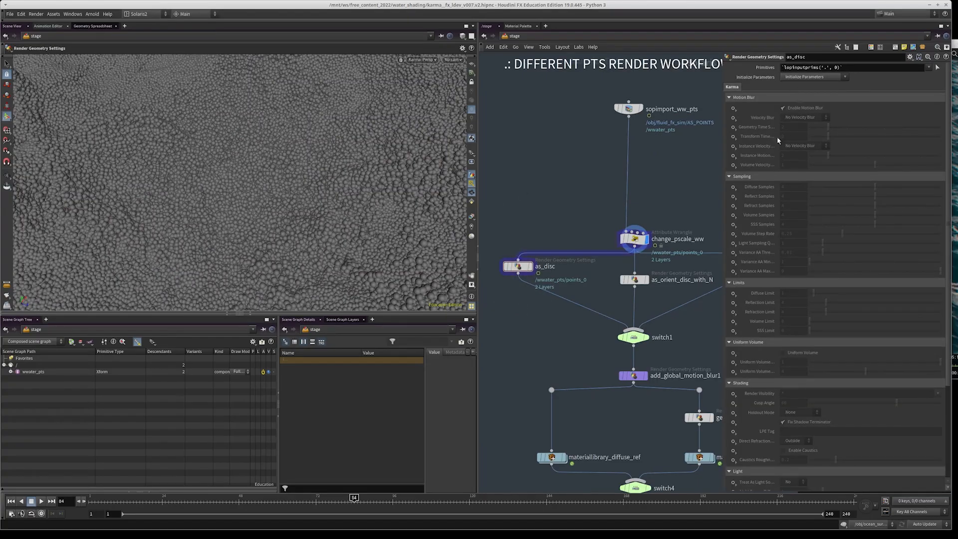
pyautogui.scroll(-5, 781, 232)
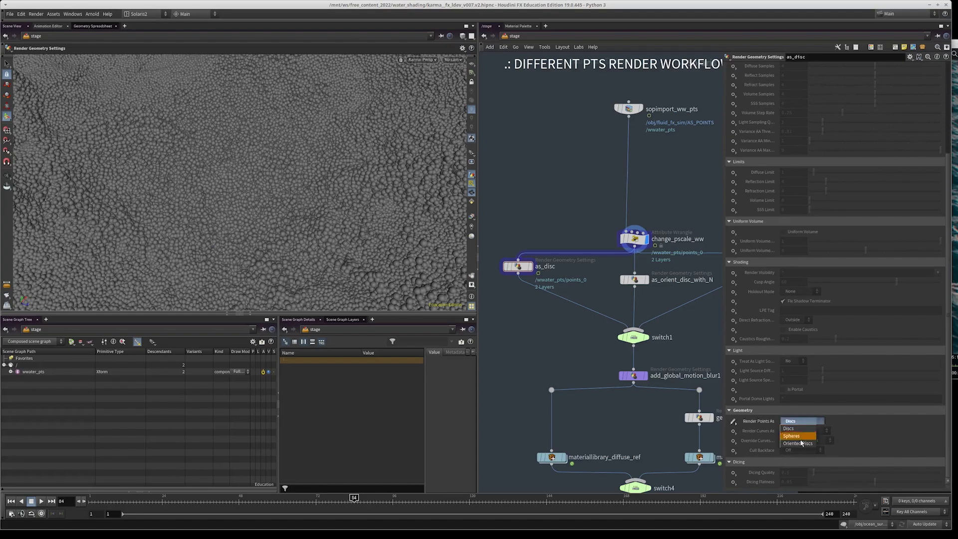
pyautogui.click(856, 431)
pyautogui.click(529, 266)
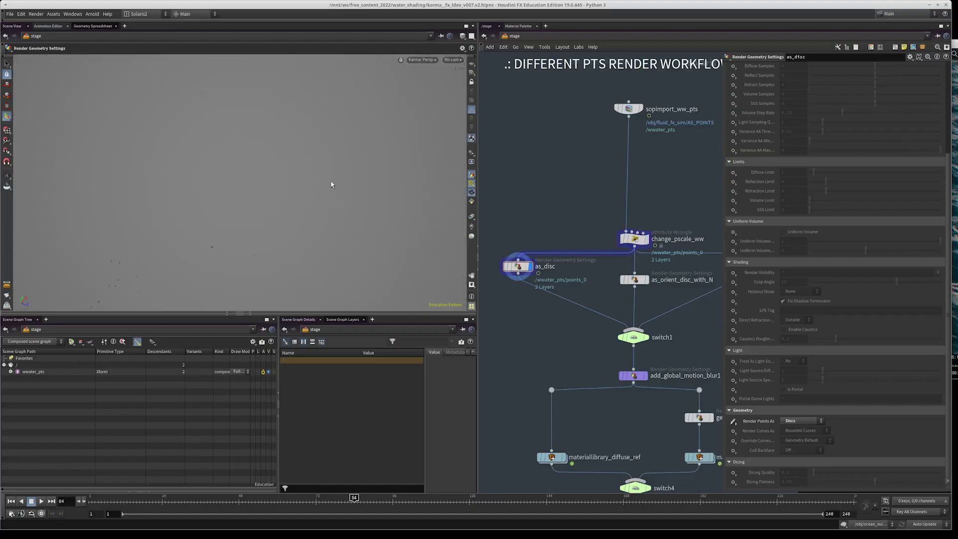
pyautogui.press('Escape')
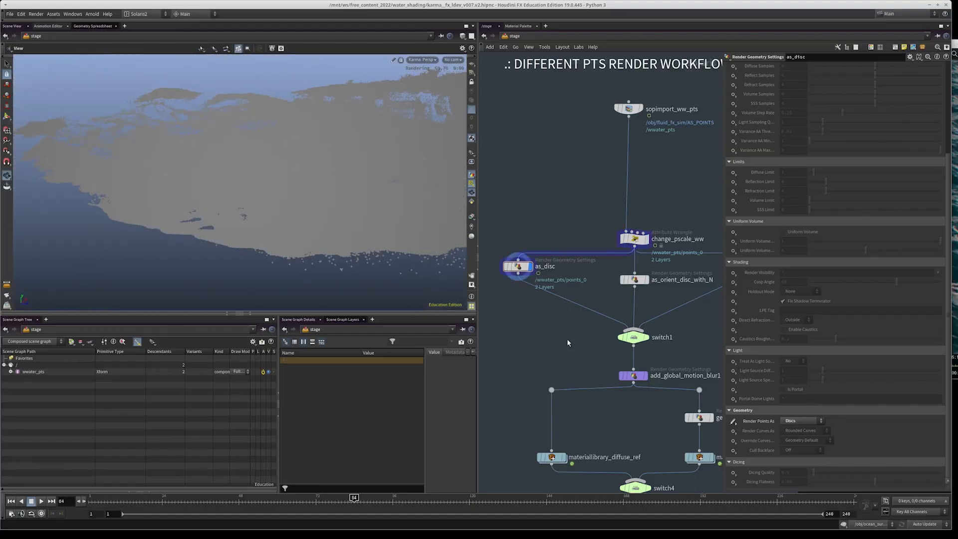
# - Display the camera1 node to preview the points with the assigned material and the env_light2 dome light
pyautogui.scroll(-4, 567, 340)
pyautogui.scroll(4, 626, 324)
pyautogui.click(549, 333)
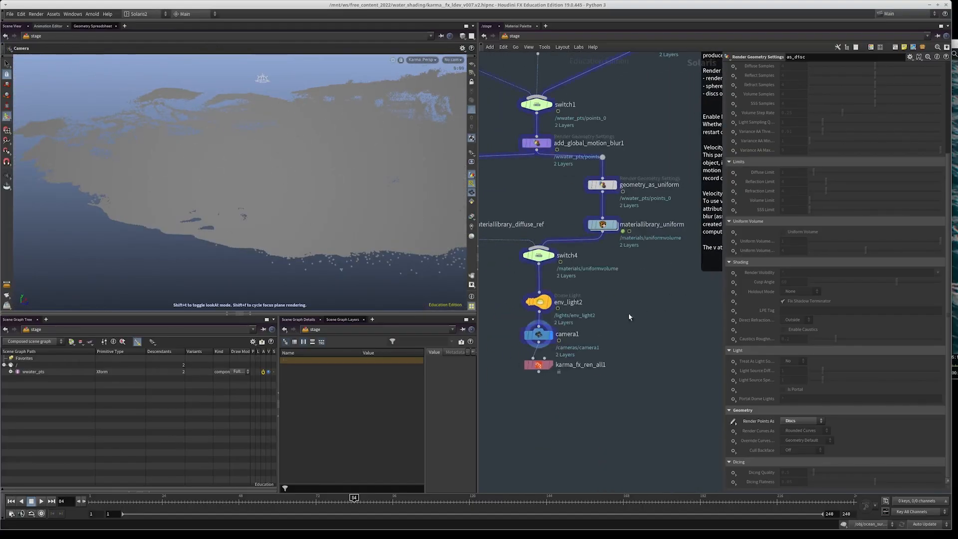
pyautogui.moveTo(629, 314); pyautogui.dragTo(632, 324, button='middle')
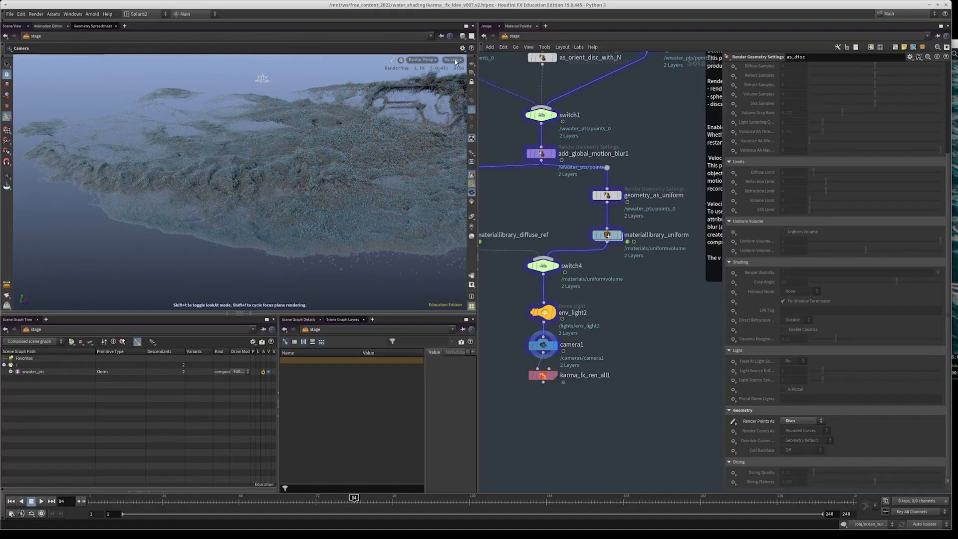
# - Set the Select Input of switch4 to 0 to use the materiallibrary_diffuse_ref branch
pyautogui.scroll(-2, 624, 330)
pyautogui.moveTo(584, 265); pyautogui.dragTo(609, 297, button='middle')
pyautogui.click(581, 309)
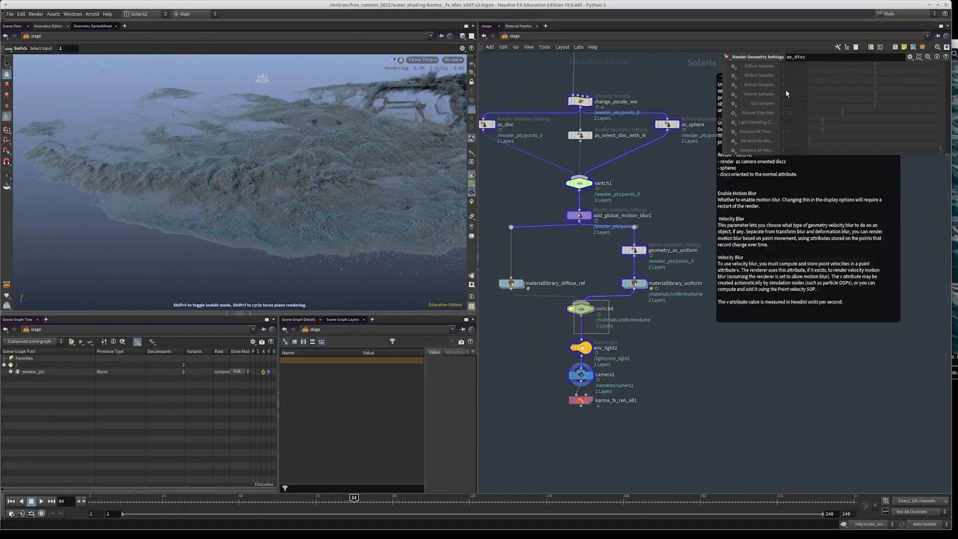
pyautogui.moveTo(822, 77); pyautogui.dragTo(808, 77)
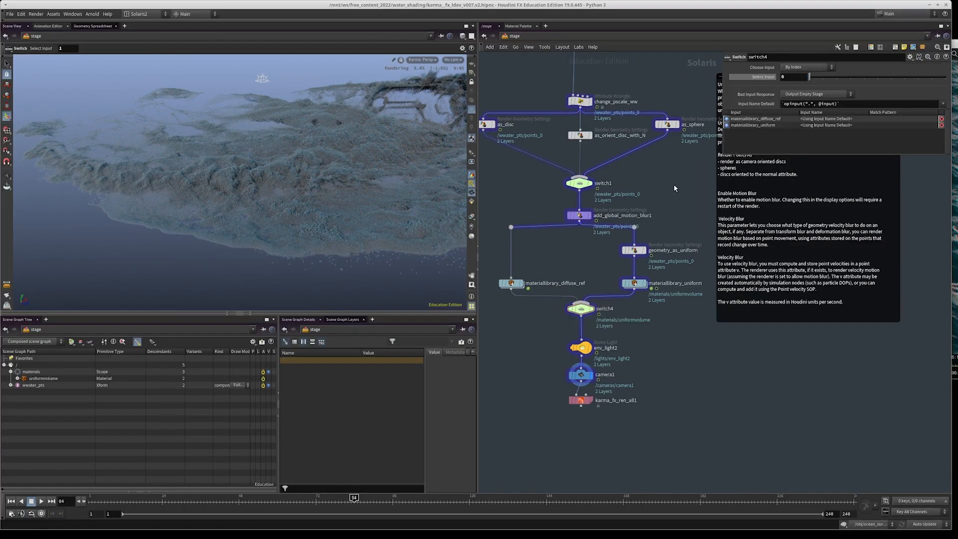
# - Set the Select Input of switch1 to 0 to render the points through the as_disc branch
pyautogui.moveTo(673, 184); pyautogui.dragTo(679, 197, button='middle')
pyautogui.click(584, 197)
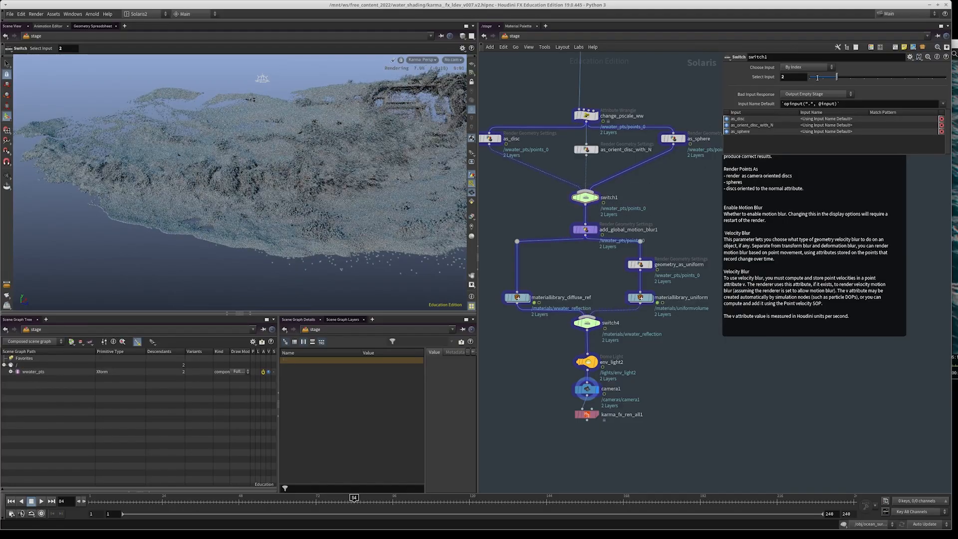
pyautogui.moveTo(647, 84); pyautogui.dragTo(649, 100, button='middle')
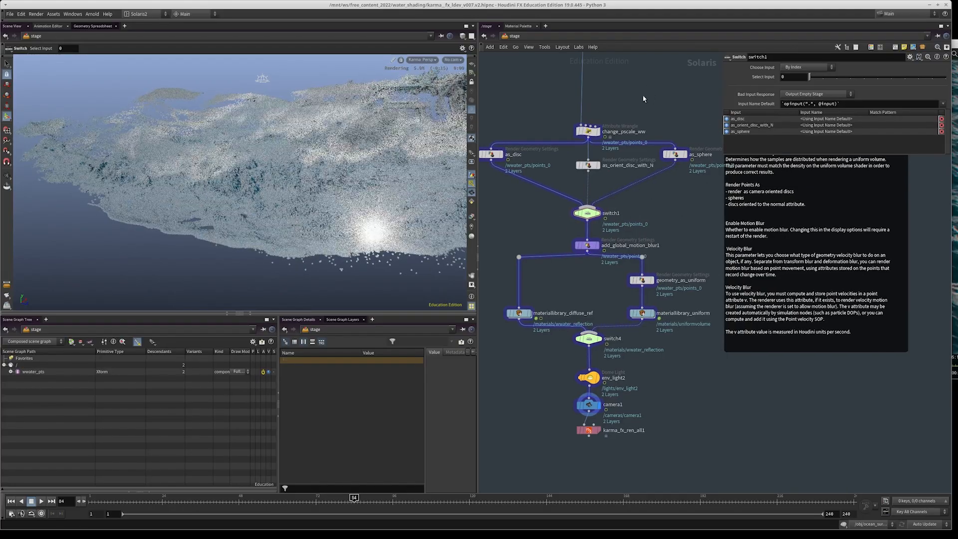
# - Turn on Disable Motion Blur in the viewport's Karma render display options and close the options
pyautogui.keyDown('alt'); pyautogui.moveTo(303, 188); pyautogui.dragTo(315, 196); pyautogui.keyUp('alt')
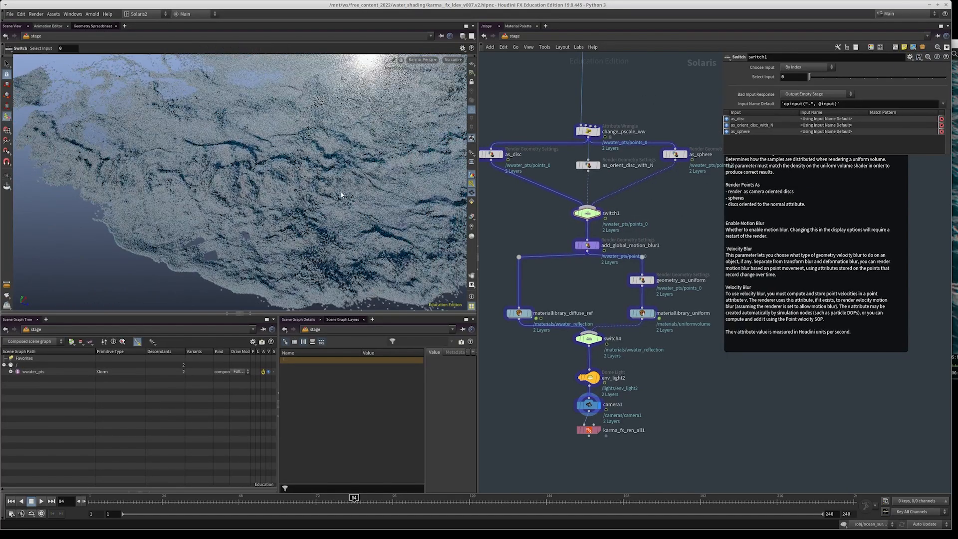
pyautogui.keyDown('alt'); pyautogui.moveTo(240, 199); pyautogui.dragTo(429, 192); pyautogui.keyUp('alt')
pyautogui.keyDown('alt'); pyautogui.moveTo(429, 193); pyautogui.dragTo(399, 200, button='right'); pyautogui.keyUp('alt')
pyautogui.moveTo(399, 200)
pyautogui.keyDown('alt'); pyautogui.mouseDown()
pyautogui.moveTo(362, 209)
pyautogui.moveTo(397, 190)
pyautogui.mouseUp(); pyautogui.keyUp('alt')
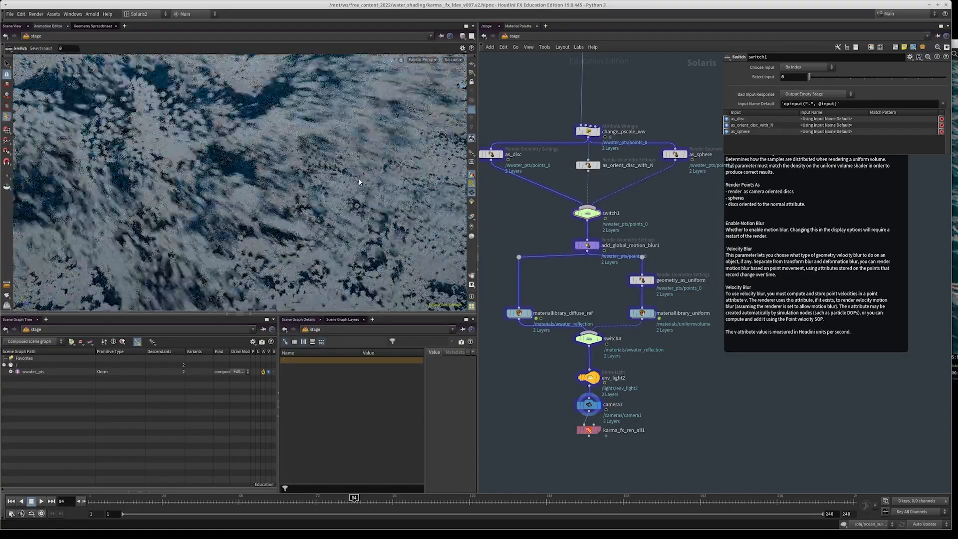
pyautogui.press('d')
pyautogui.click(755, 94)
pyautogui.press('d')
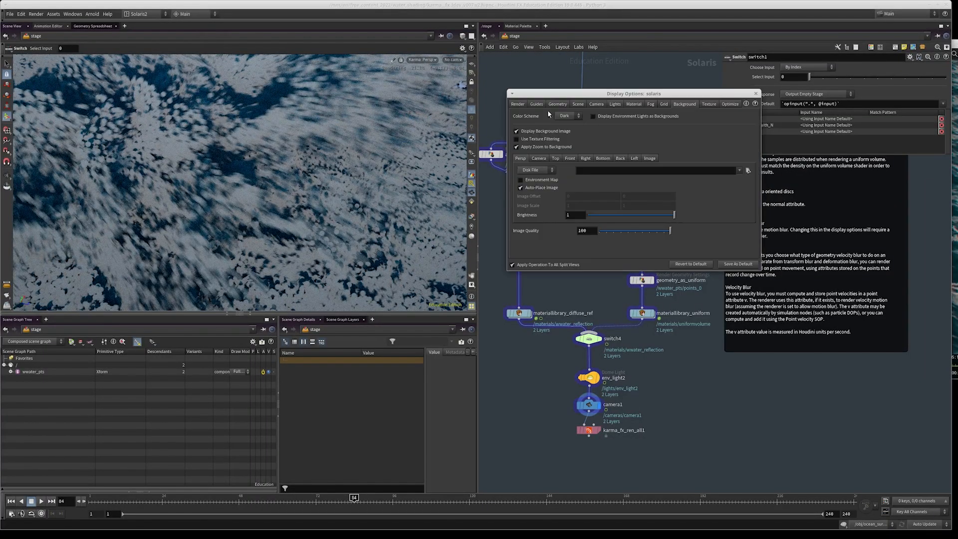
pyautogui.click(556, 105)
pyautogui.click(518, 103)
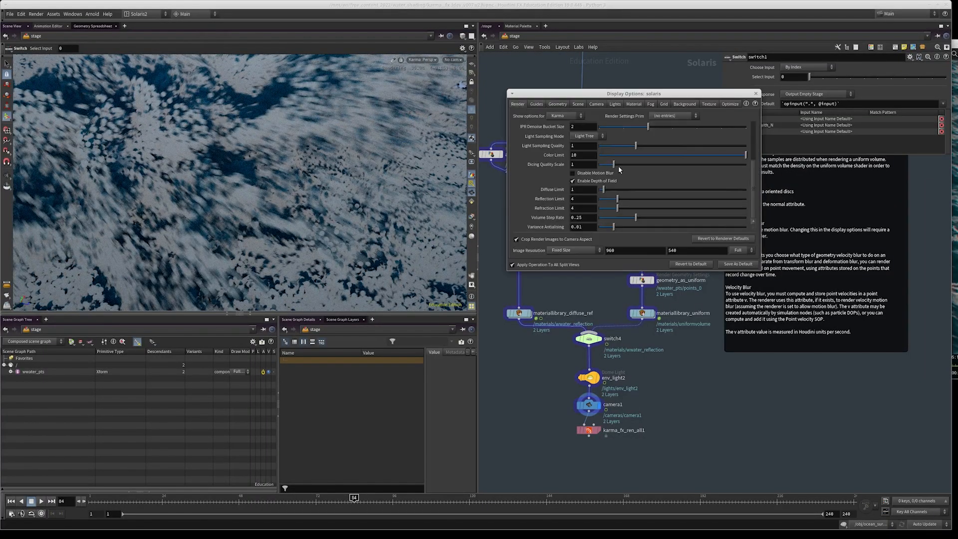
pyautogui.press('d')
pyautogui.click(269, 170)
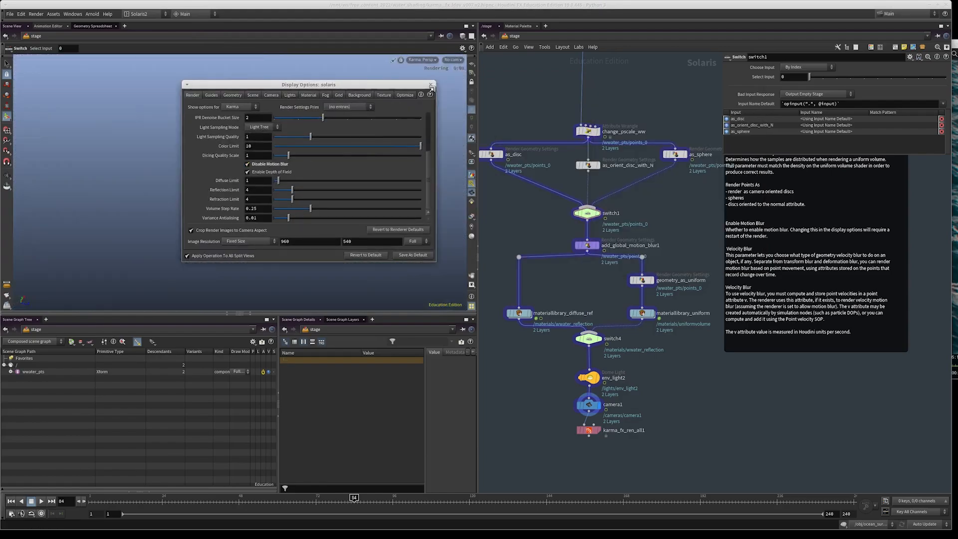
pyautogui.click(430, 84)
# - Inspect the disc points without motion blur, and set the Select Input of switch1 to 1 for the as_orient_disc_with_N branch
pyautogui.keyDown('alt'); pyautogui.moveTo(120, 181); pyautogui.dragTo(286, 171, button='right'); pyautogui.keyUp('alt')
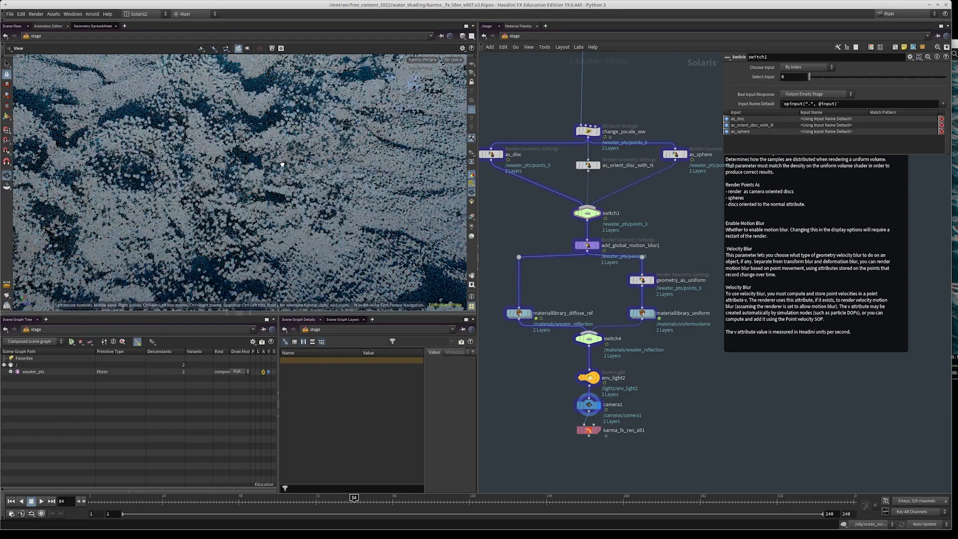
pyautogui.moveTo(605, 220); pyautogui.dragTo(603, 246, button='middle')
pyautogui.scroll(2, 645, 252)
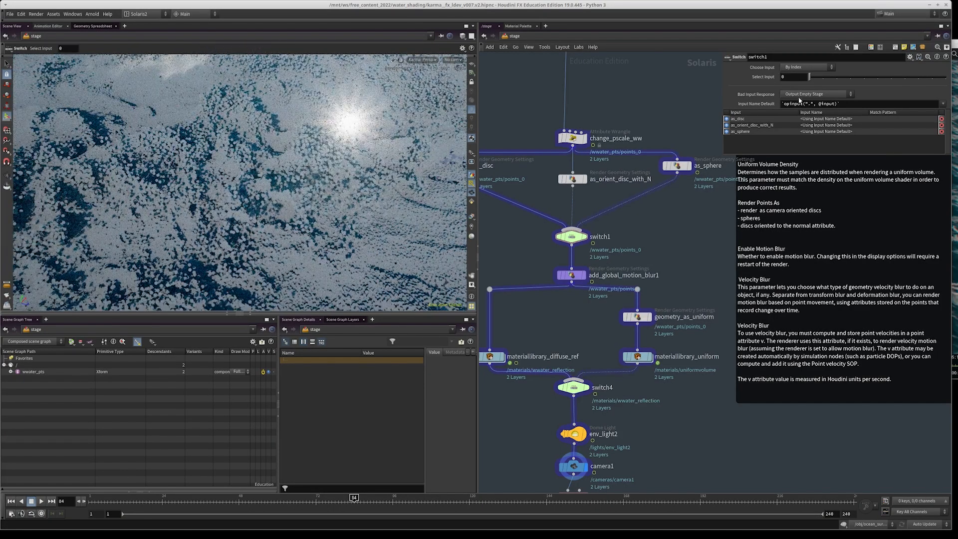
pyautogui.click(822, 78)
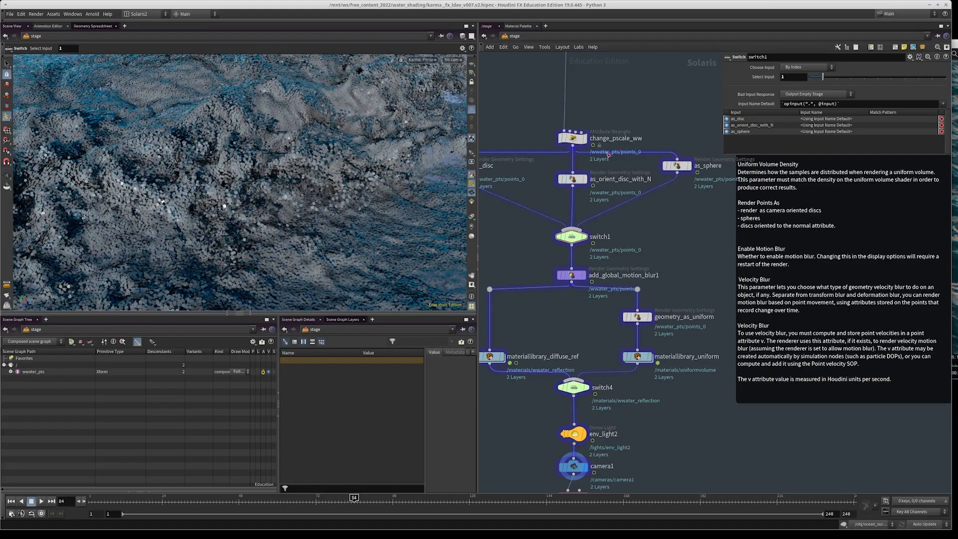
# - Select the sopimport_ww_pts node to examine its SOP path and import path prefix
pyautogui.moveTo(608, 155); pyautogui.dragTo(598, 263, button='middle')
pyautogui.click(553, 135)
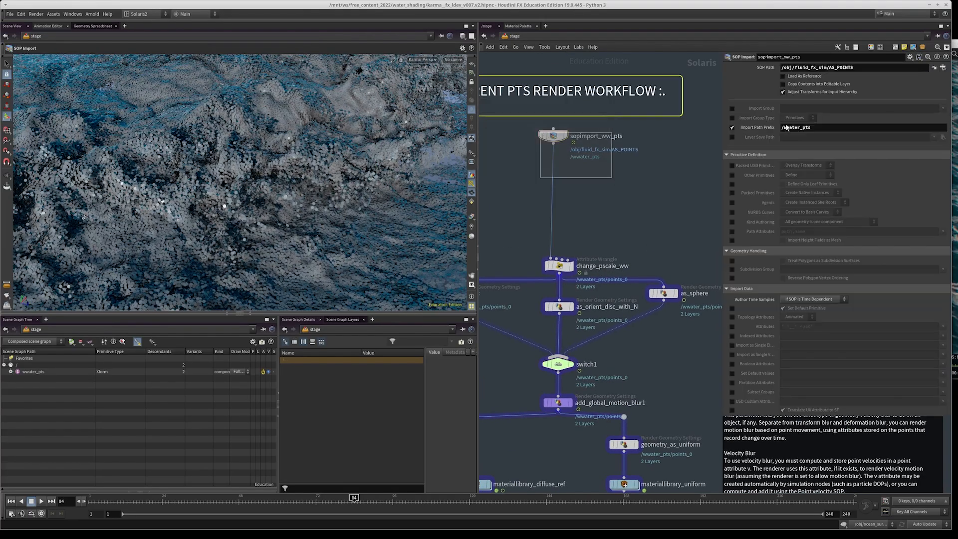
# - Go to the AS_POINTS source of sopimport_ww_pts and examine how file2 and blast1 feed the whitewater points
pyautogui.click(942, 67)
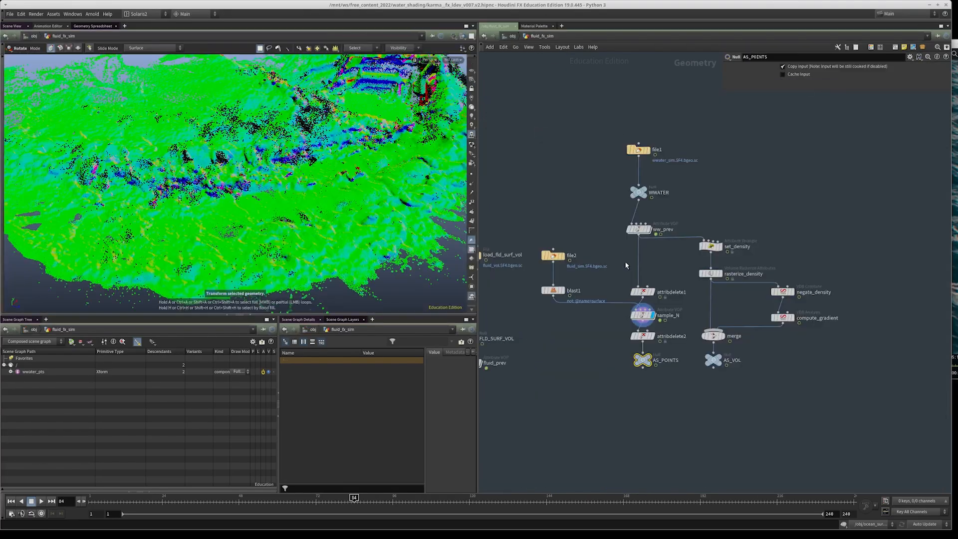
pyautogui.scroll(-1, 625, 261)
pyautogui.scroll(2, 605, 276)
pyautogui.moveTo(605, 275); pyautogui.dragTo(604, 269, button='middle')
pyautogui.scroll(2, 605, 269)
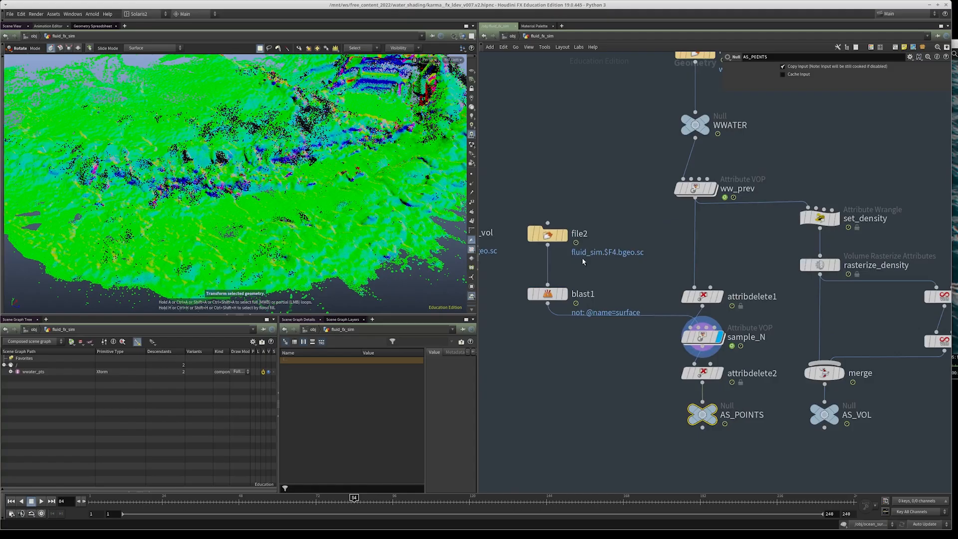
pyautogui.click(622, 192)
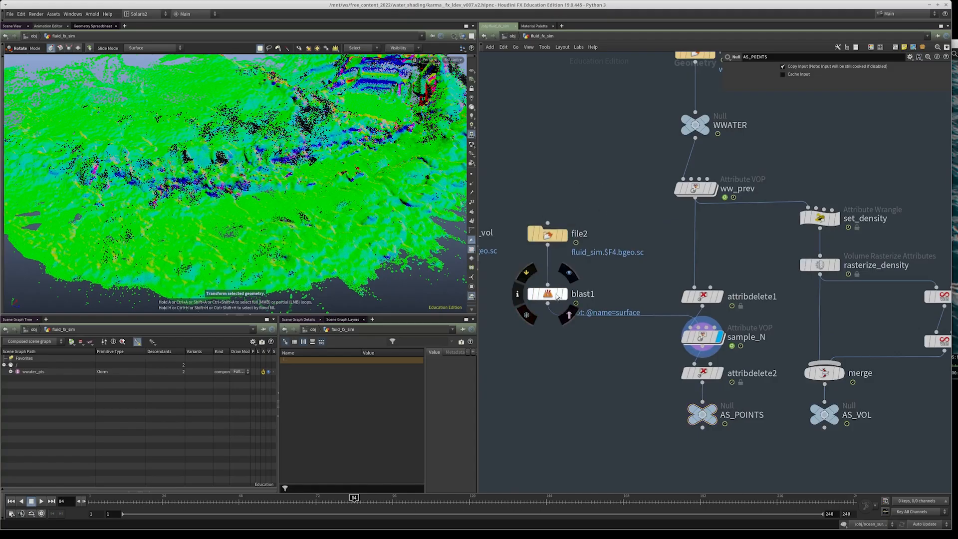
# - Look inside the sample_N VOP at the volume gradient and normalize nodes driving N, and return to the stage network
pyautogui.doubleClick(701, 335)
pyautogui.moveTo(674, 398); pyautogui.dragTo(657, 282)
pyautogui.moveTo(657, 282); pyautogui.dragTo(637, 254, button='middle')
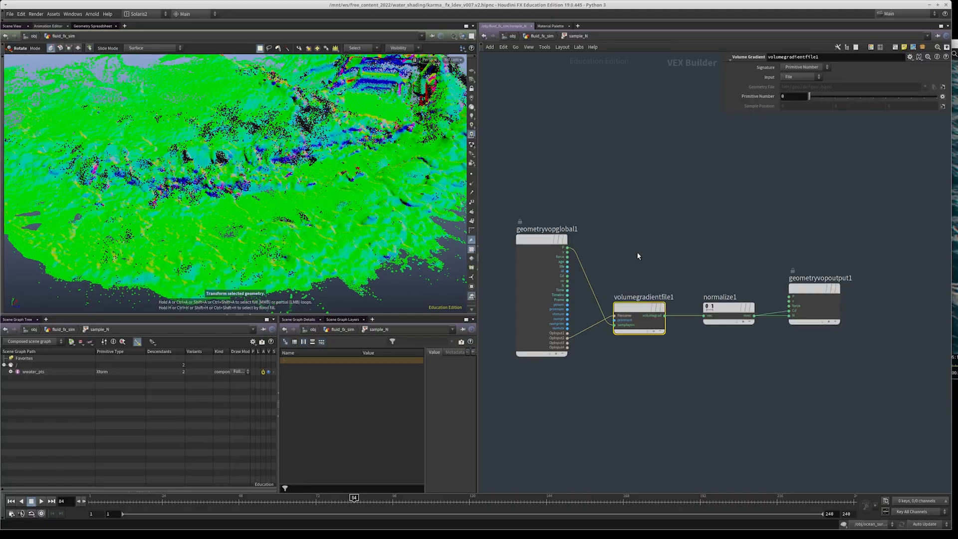
pyautogui.moveTo(745, 221); pyautogui.dragTo(740, 323)
pyautogui.scroll(4, 785, 319)
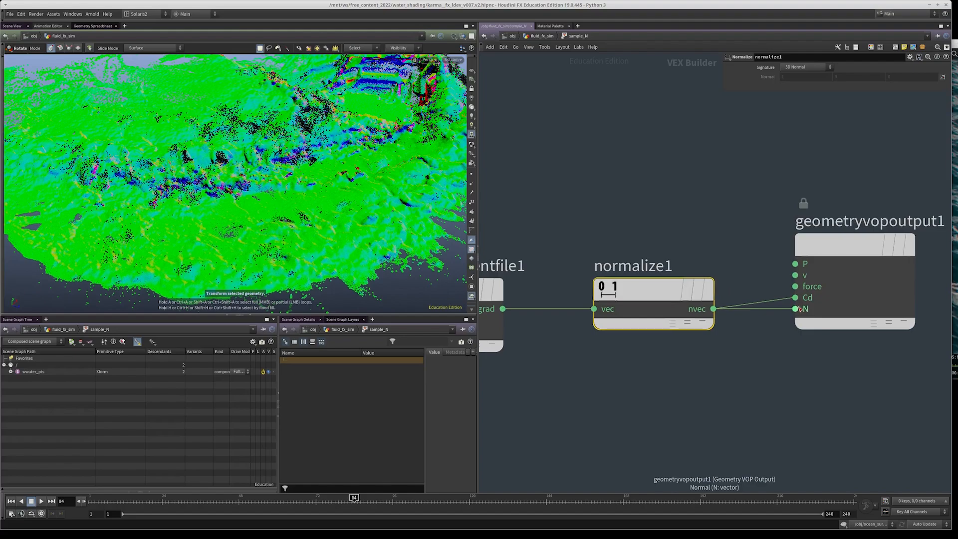
pyautogui.click(483, 37)
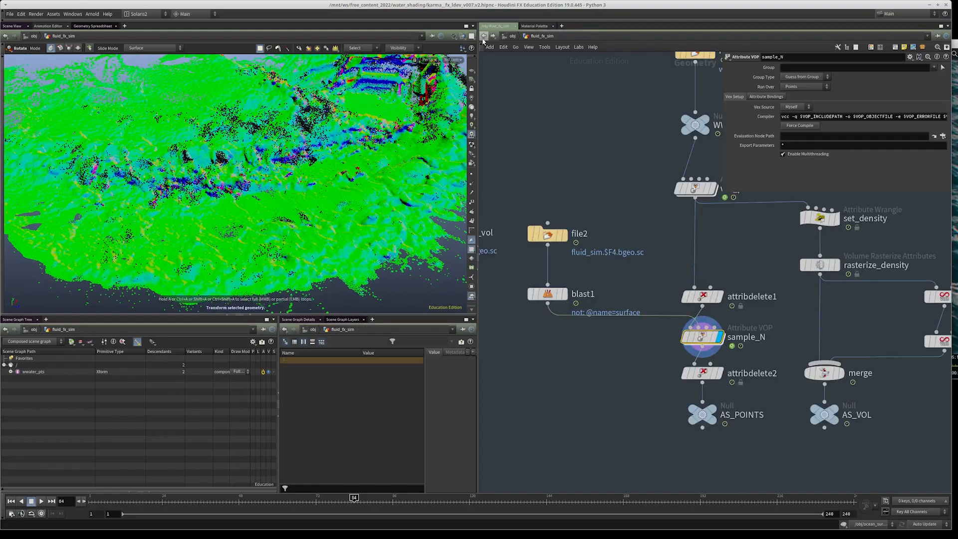
pyautogui.click(483, 37)
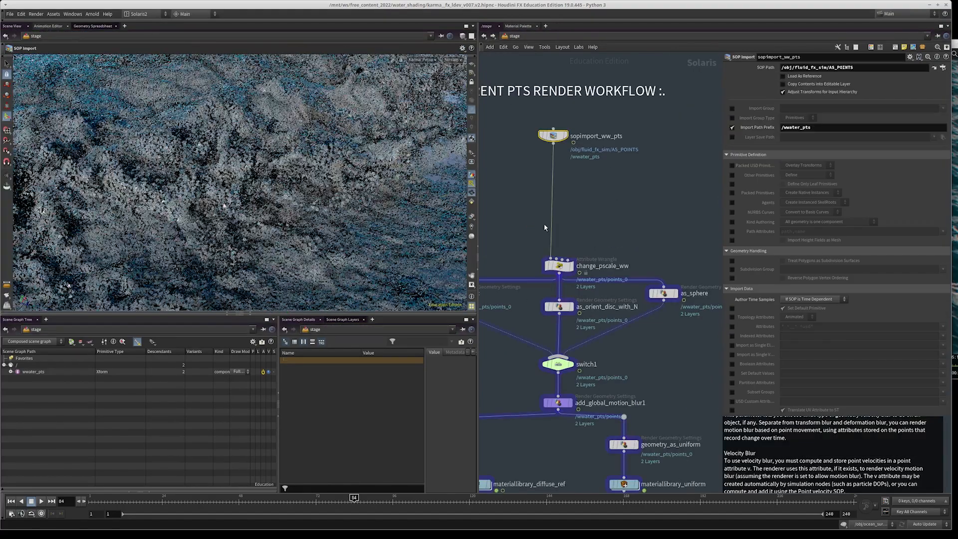
# - Inspect the normal-oriented discs in the Karma viewport, up close and across the whole whitewater simulation
pyautogui.click(647, 203)
pyautogui.moveTo(366, 147)
pyautogui.keyDown('alt'); pyautogui.mouseDown(button='right')
pyautogui.moveTo(285, 180)
pyautogui.moveTo(305, 156)
pyautogui.moveTo(359, 128)
pyautogui.moveTo(373, 133)
pyautogui.moveTo(353, 134)
pyautogui.mouseUp(button='right'); pyautogui.keyUp('alt')
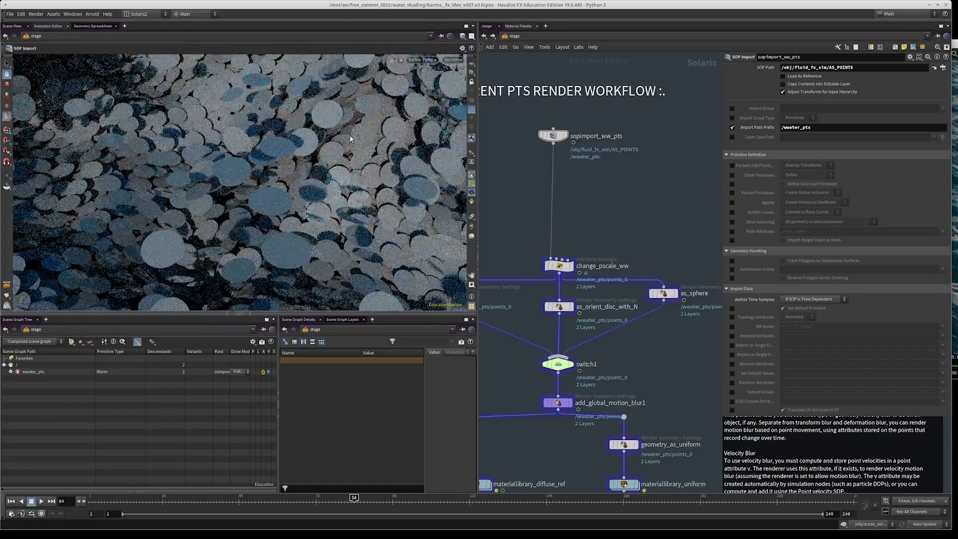
pyautogui.moveTo(156, 159); pyautogui.dragTo(77, 173, button='right')
pyautogui.moveTo(77, 173); pyautogui.dragTo(250, 163)
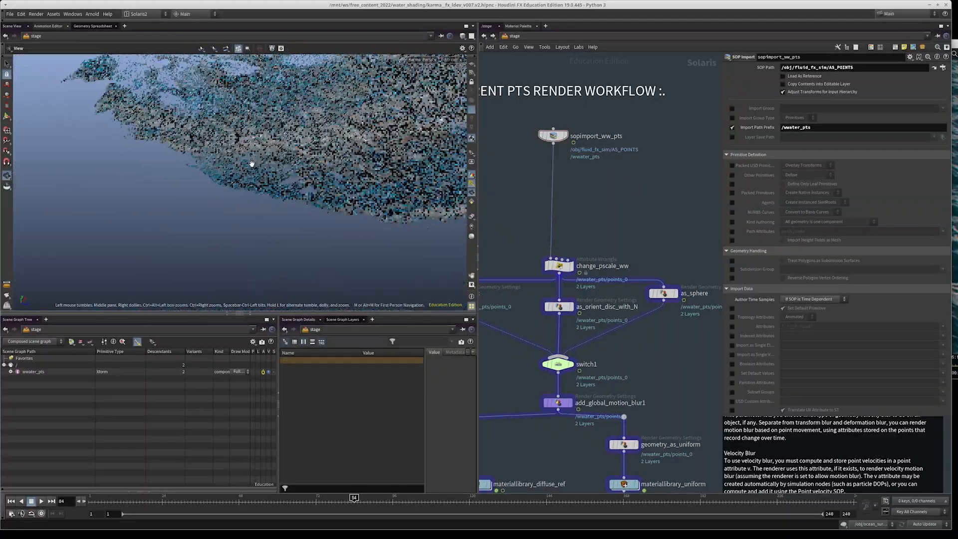
pyautogui.moveTo(229, 233); pyautogui.dragTo(307, 195)
pyautogui.moveTo(306, 196); pyautogui.dragTo(145, 200, button='right')
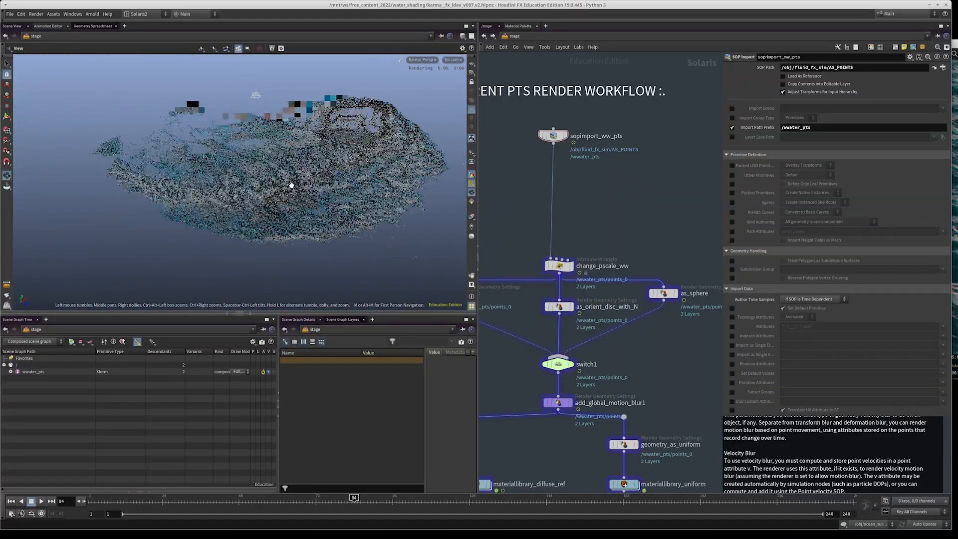
pyautogui.moveTo(247, 205); pyautogui.dragTo(247, 209)
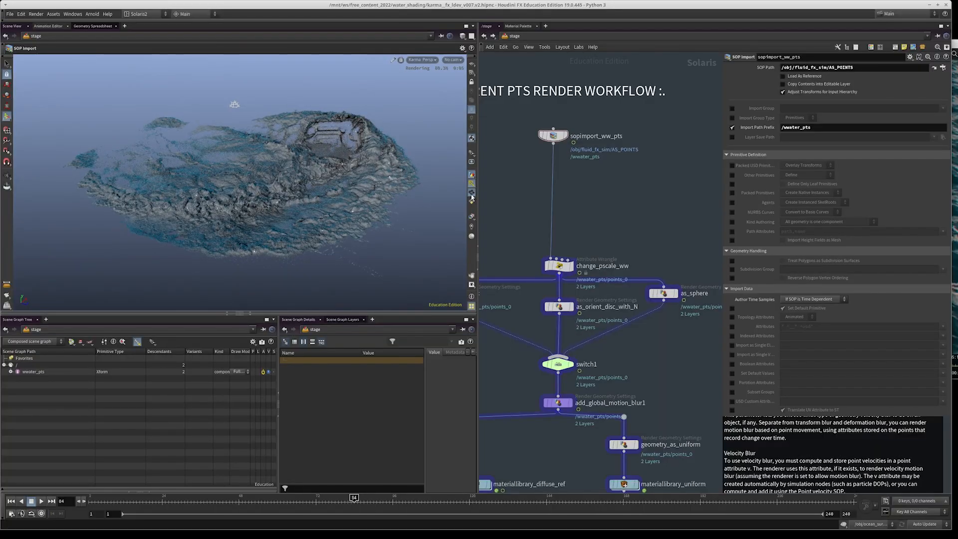
# - Set the Select Input of switch1 to 2 to render the points through the as_sphere branch
pyautogui.moveTo(620, 354); pyautogui.dragTo(622, 322, button='middle')
pyautogui.click(546, 337)
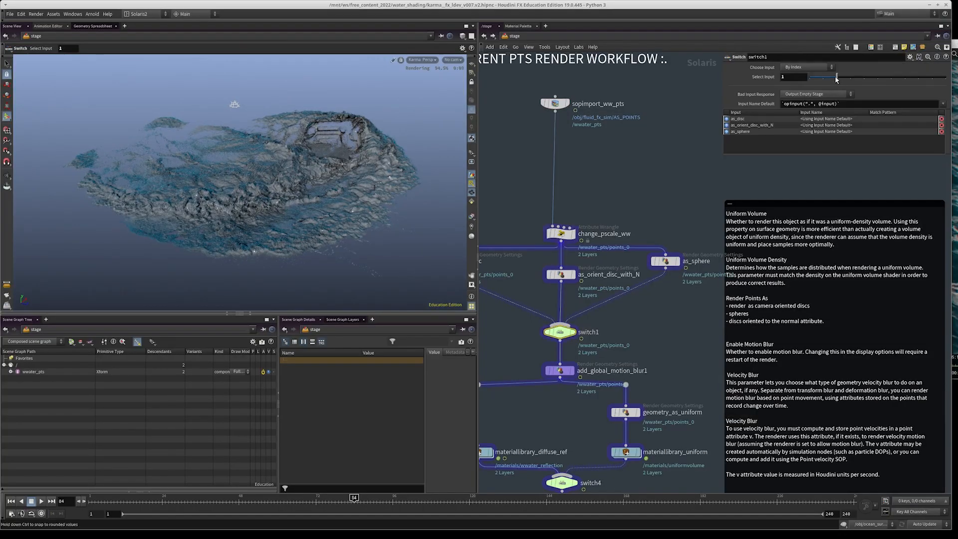
pyautogui.moveTo(836, 79); pyautogui.dragTo(838, 79)
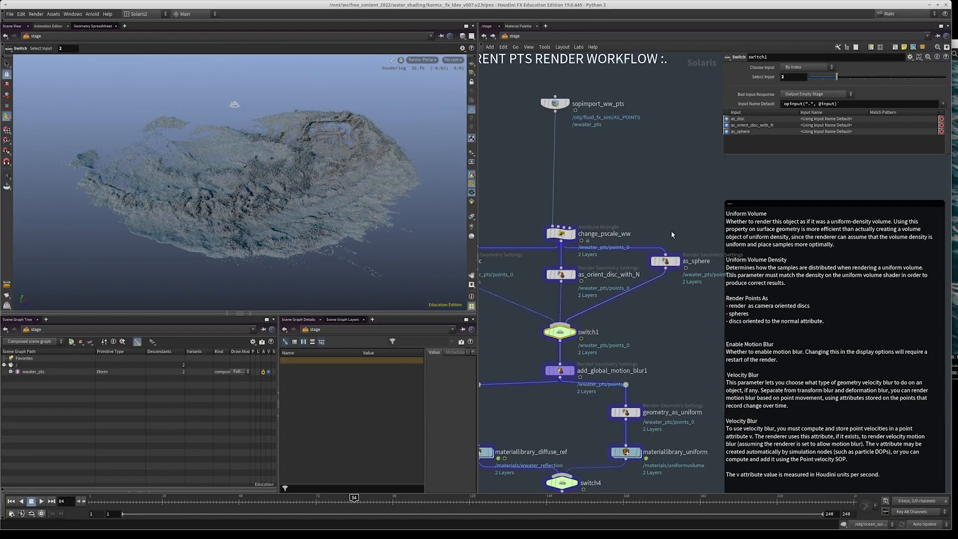
# - Select the as_sphere node to examine its Render Points As setting and the node network below it
pyautogui.click(664, 260)
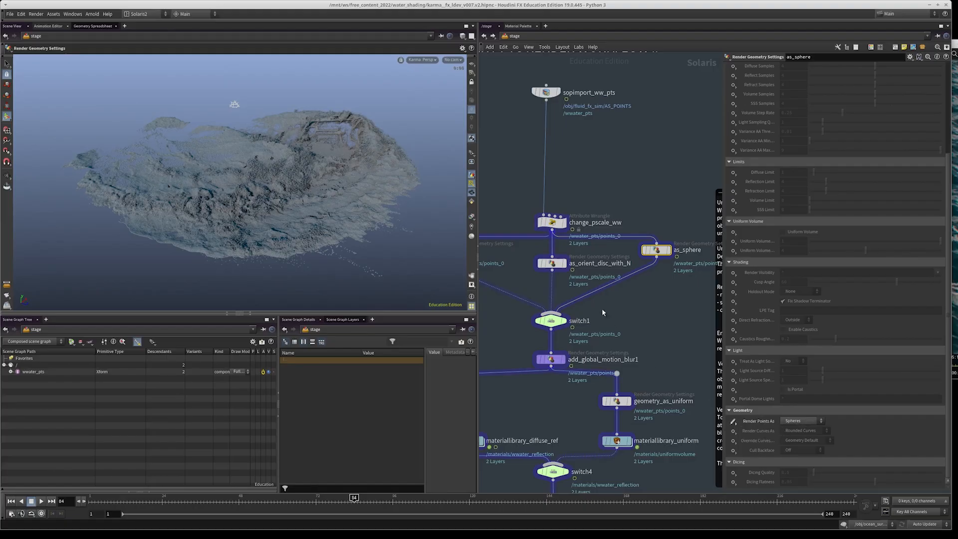
pyautogui.press('h')
pyautogui.moveTo(594, 340); pyautogui.dragTo(611, 260, button='middle')
pyautogui.scroll(2, 626, 294)
pyautogui.moveTo(669, 329); pyautogui.dragTo(666, 319, button='middle')
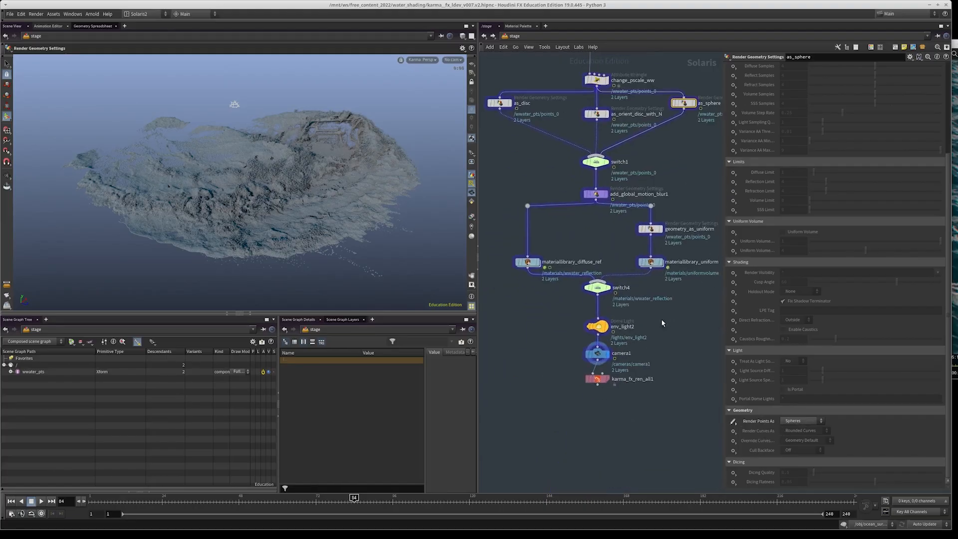
pyautogui.moveTo(559, 311); pyautogui.dragTo(562, 338, button='middle')
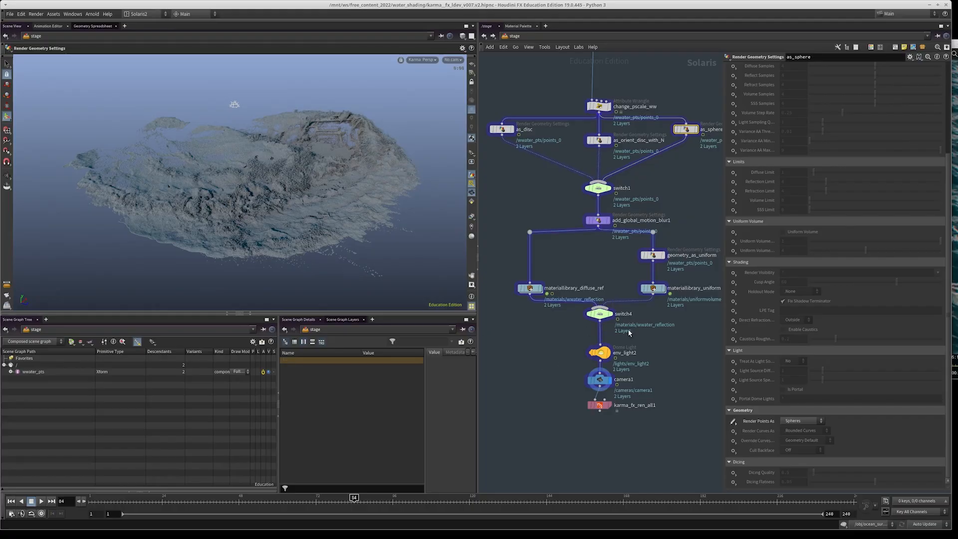
# - Select geometry_as_uniform and examine its Uniform Volume settings
pyautogui.moveTo(650, 307); pyautogui.dragTo(593, 325, button='middle')
pyautogui.scroll(2, 627, 300)
pyautogui.click(590, 269)
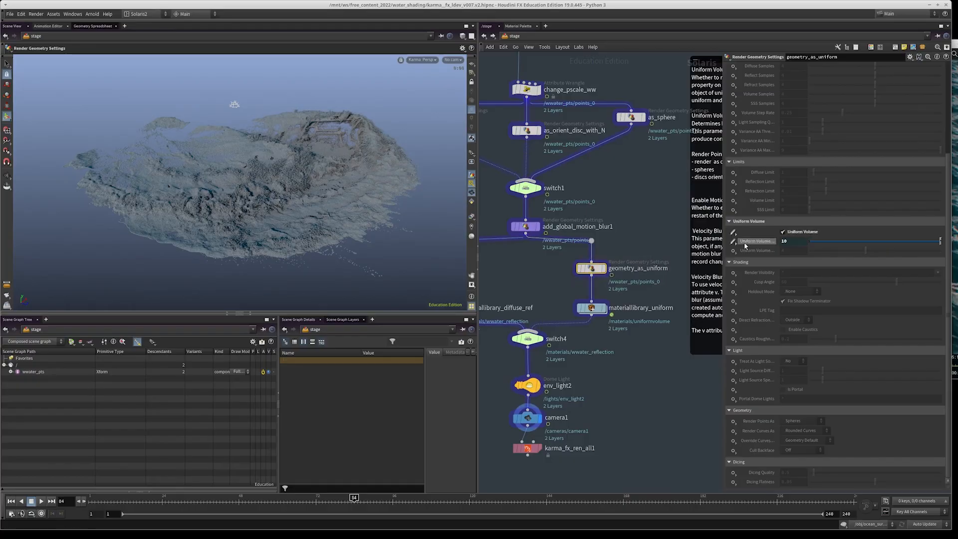
pyautogui.scroll(4, 718, 240)
pyautogui.scroll(2, 771, 65)
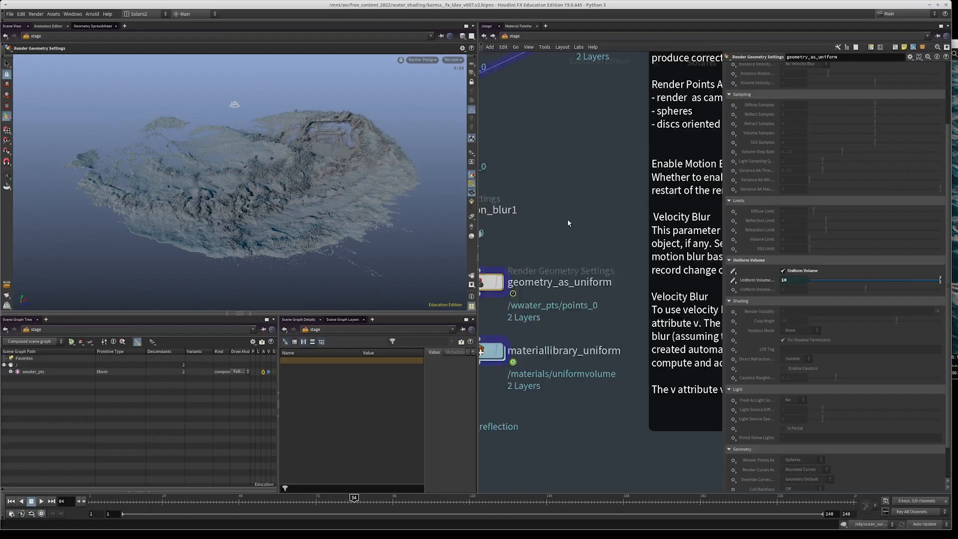
pyautogui.scroll(-5, 567, 219)
# - Examine the uniformvolume material referenced by materiallibrary_uniform, including its internal shader network, and return to the stage network
pyautogui.click(630, 269)
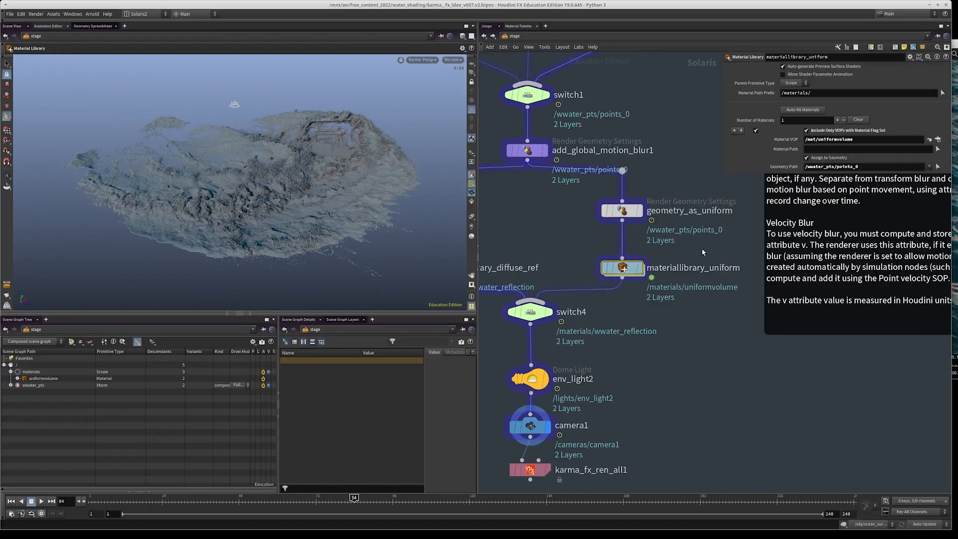
pyautogui.click(818, 140)
pyautogui.click(928, 140)
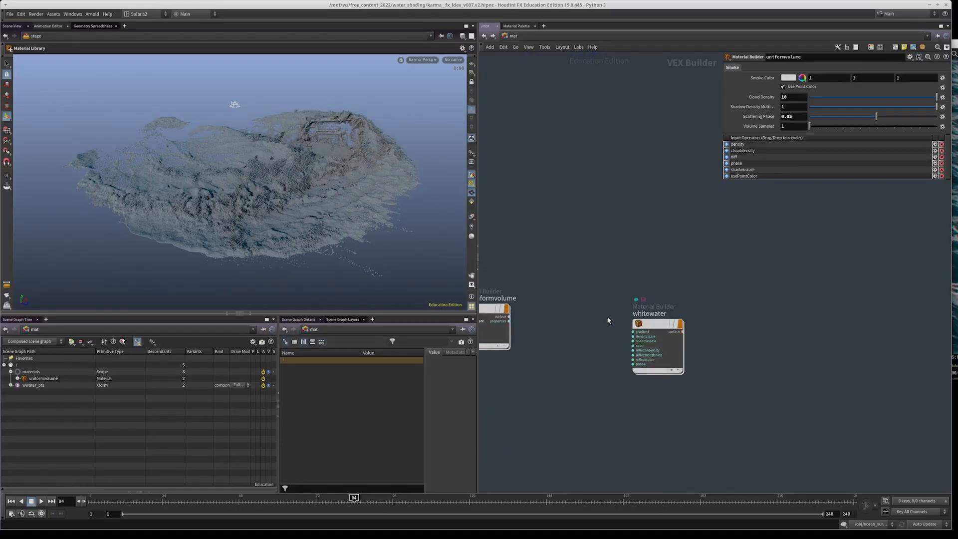
pyautogui.doubleClick(630, 424)
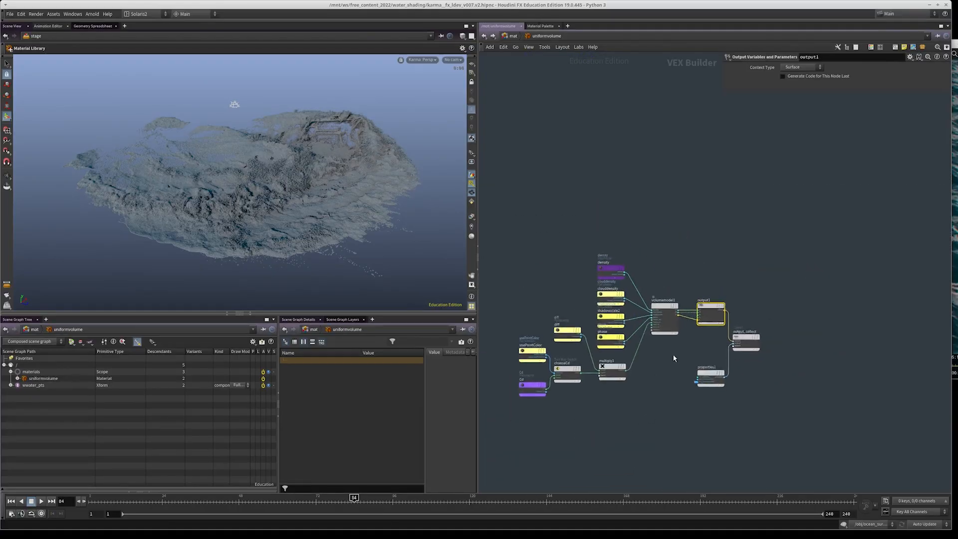
pyautogui.click(514, 36)
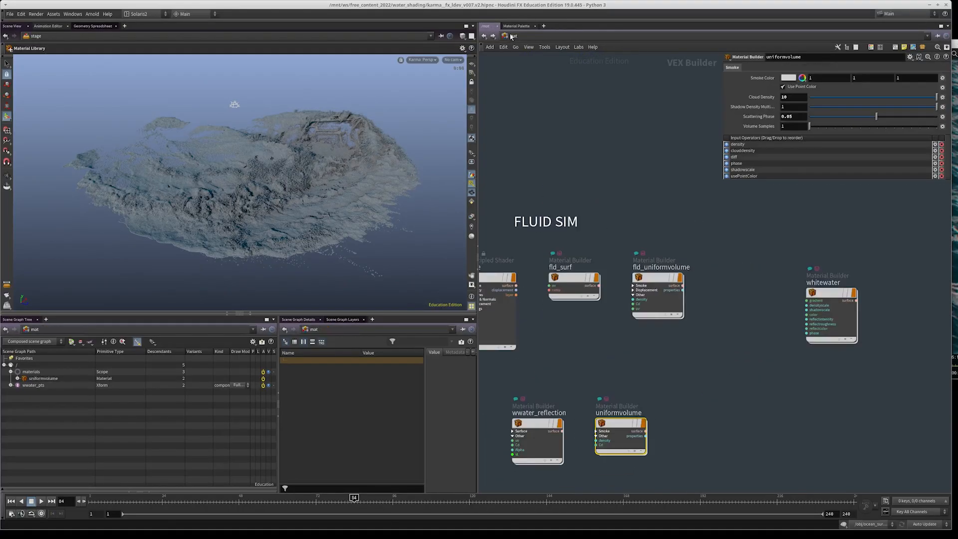
pyautogui.click(483, 37)
pyautogui.click(483, 36)
pyautogui.click(483, 37)
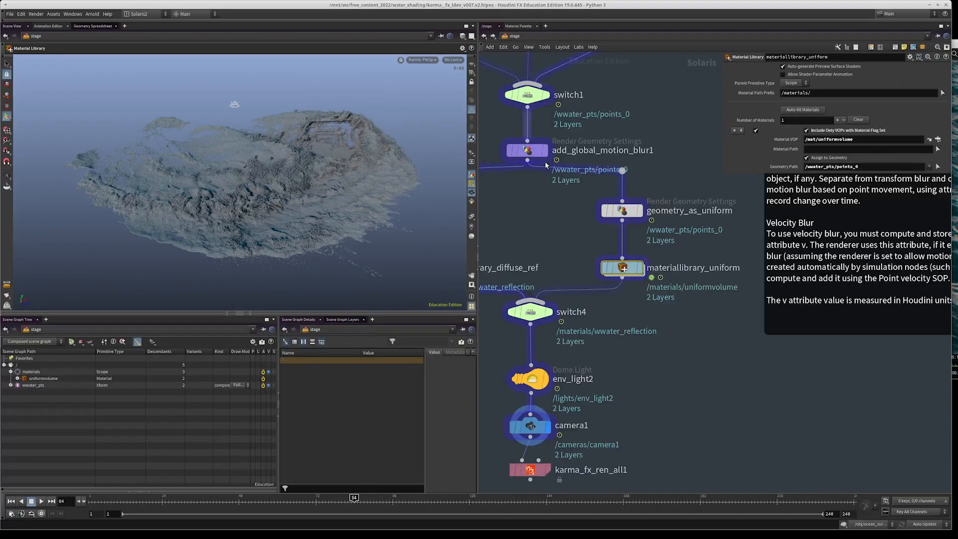
# - Set the Select Input of switch4 to 1 to render the points with the uniform volume material
pyautogui.moveTo(667, 278); pyautogui.dragTo(557, 217)
pyautogui.doubleClick(782, 76)
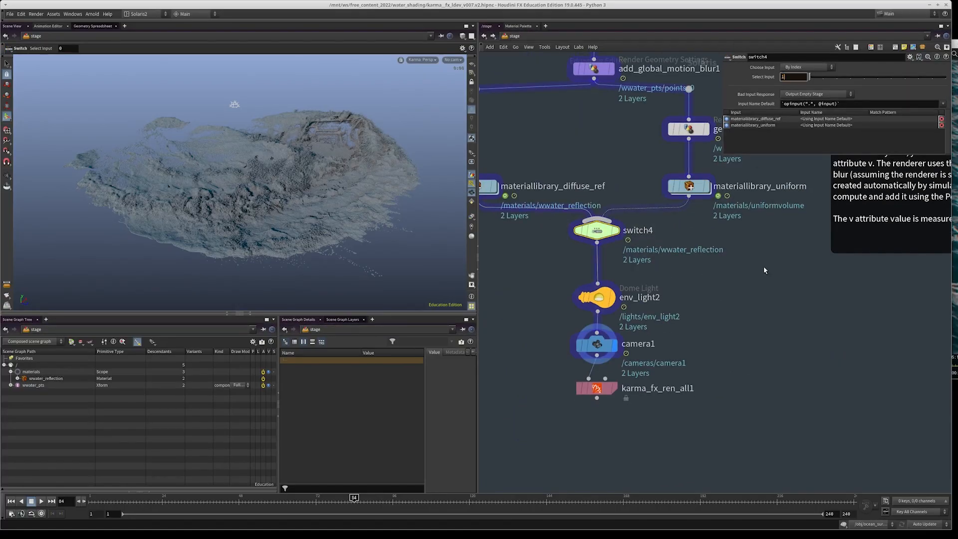
pyautogui.write('1')
pyautogui.press('Return')
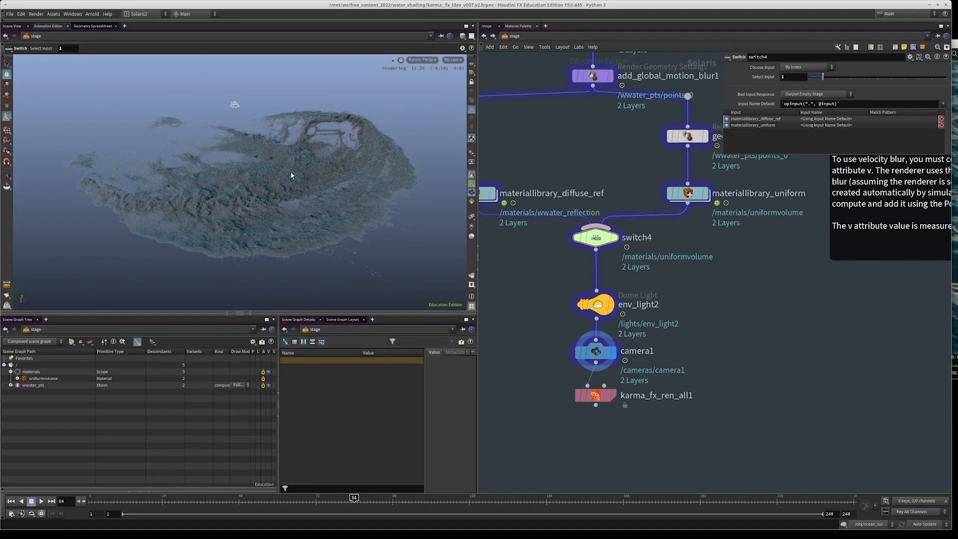
# - Inspect the points rendered as a uniform volume, up close and as a whole
pyautogui.keyDown('alt'); pyautogui.moveTo(271, 231); pyautogui.dragTo(374, 160, button='right'); pyautogui.keyUp('alt')
pyautogui.keyDown('alt'); pyautogui.moveTo(309, 173); pyautogui.dragTo(370, 132, button='right'); pyautogui.keyUp('alt')
pyautogui.keyDown('alt'); pyautogui.moveTo(268, 170); pyautogui.dragTo(327, 154, button='right'); pyautogui.keyUp('alt')
pyautogui.keyDown('alt'); pyautogui.moveTo(327, 154); pyautogui.dragTo(128, 160, button='middle'); pyautogui.keyUp('alt')
pyautogui.moveTo(128, 160); pyautogui.dragTo(32, 186, button='right')
pyautogui.moveTo(224, 170); pyautogui.dragTo(55, 183, button='right')
pyautogui.keyDown('alt'); pyautogui.moveTo(274, 166); pyautogui.dragTo(255, 194, button='middle'); pyautogui.keyUp('alt')
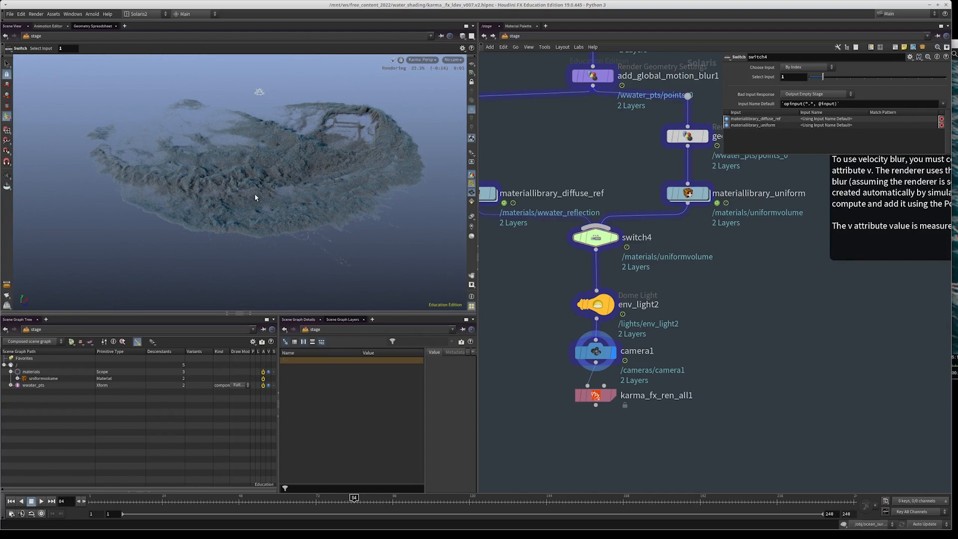
# - Turn off Disable Motion Blur in the viewport's Karma render display options and close the options
pyautogui.scroll(-8, 705, 345)
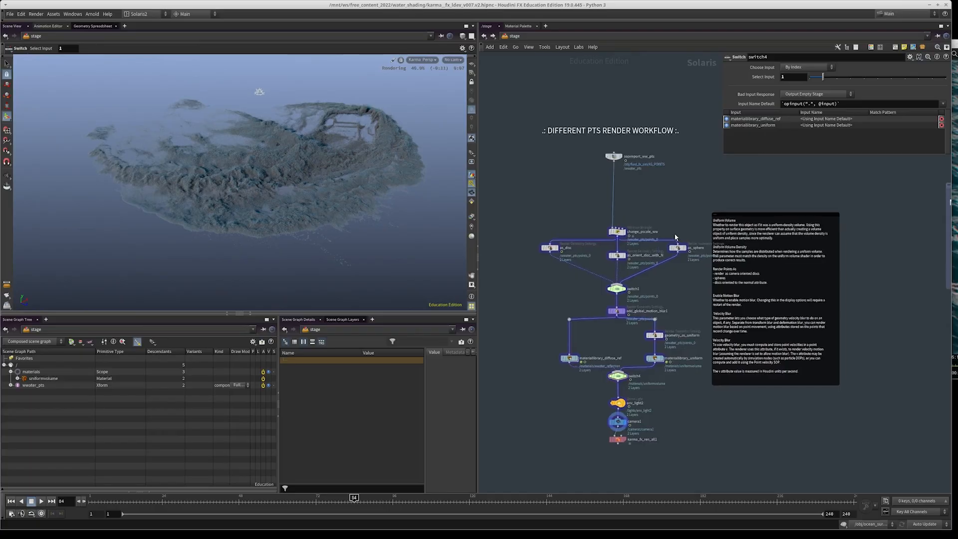
pyautogui.scroll(2, 676, 236)
pyautogui.press('d')
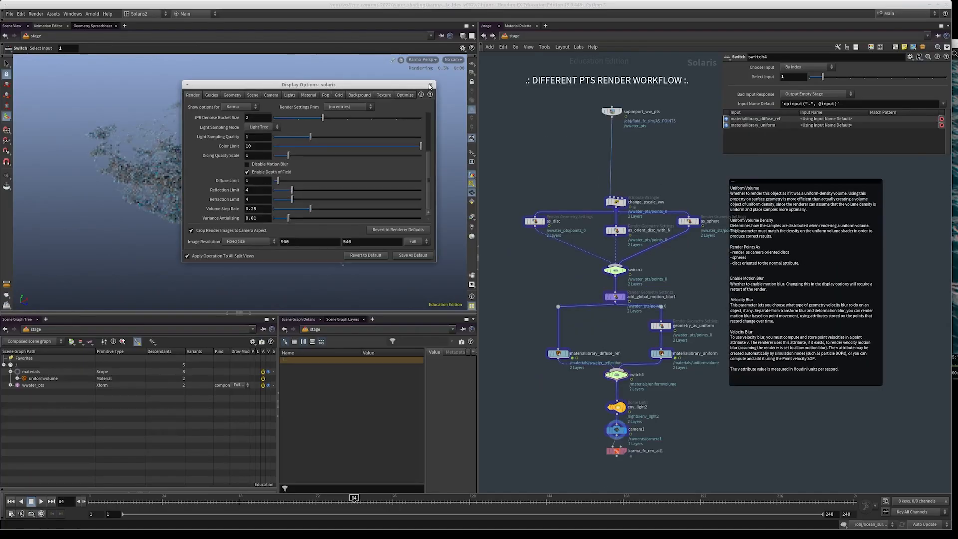
pyautogui.click(430, 85)
# - Examine the motion blur settings of add_global_motion_blur1 and inspect the render close up with motion blur enabled
pyautogui.scroll(3, 644, 240)
pyautogui.scroll(2, 642, 241)
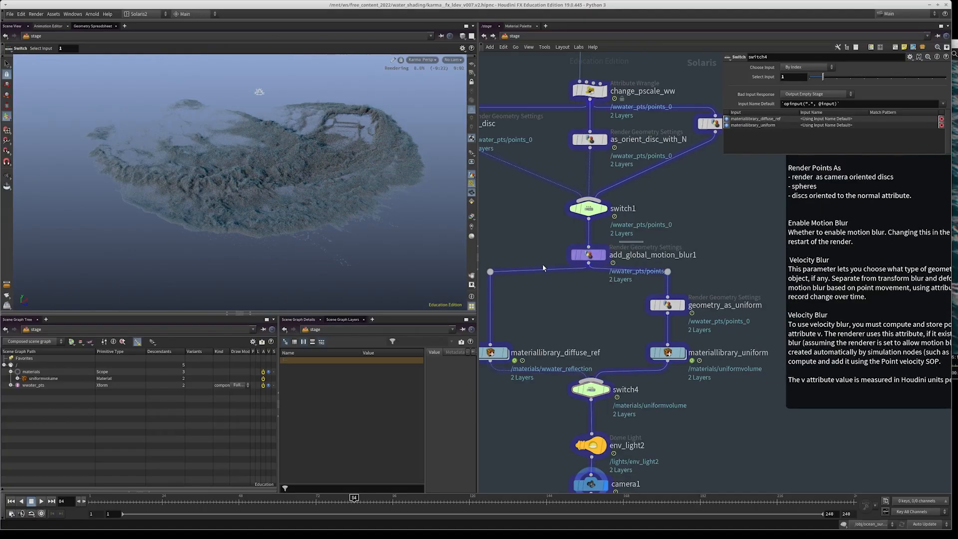
pyautogui.click(602, 257)
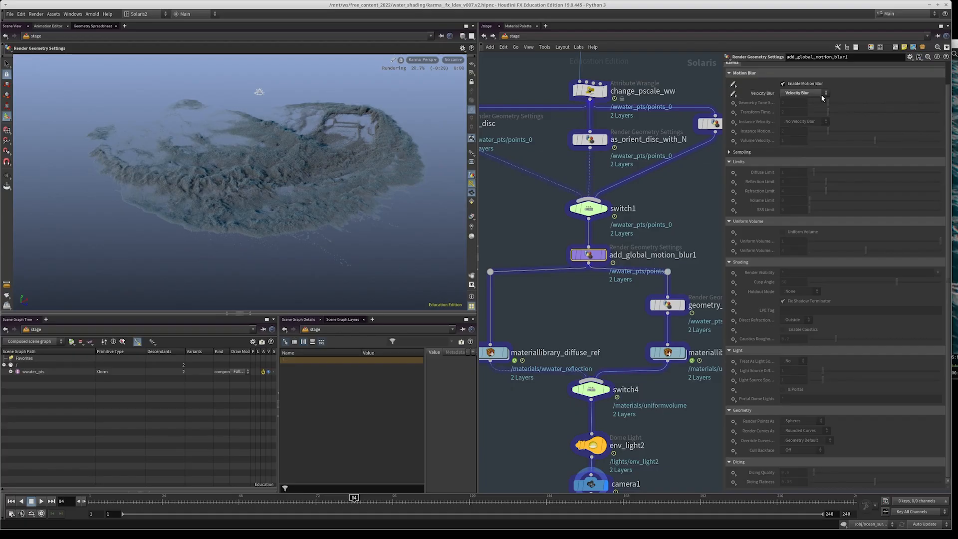
pyautogui.press('Escape')
pyautogui.scroll(3, 288, 160)
pyautogui.moveTo(314, 175); pyautogui.dragTo(355, 152)
pyautogui.scroll(-2, 595, 294)
pyautogui.moveTo(579, 253); pyautogui.dragTo(567, 192, button='middle')
# - Set the Select Input of switch4 to 0 to render the points with the materiallibrary_diffuse_ref material
pyautogui.moveTo(630, 181); pyautogui.dragTo(510, 165)
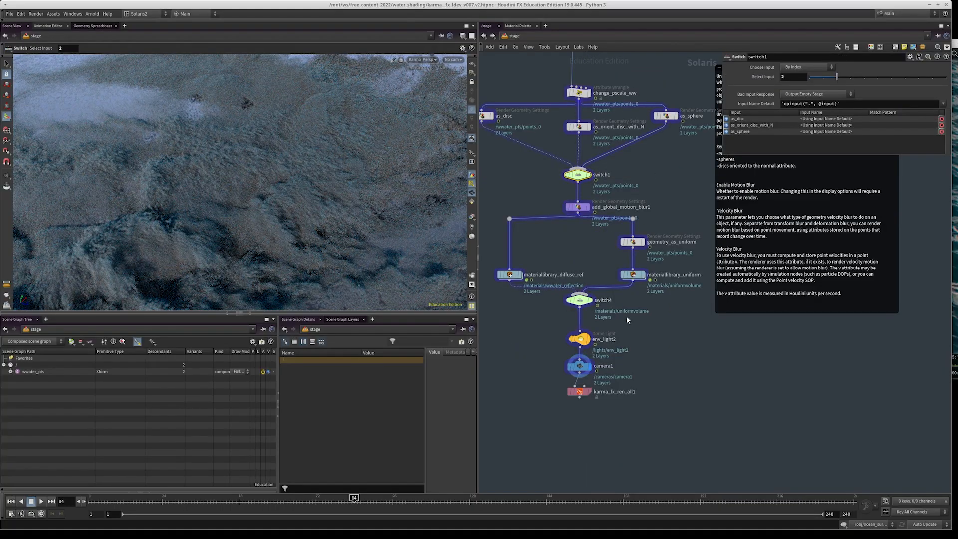
pyautogui.click(565, 301)
pyautogui.moveTo(682, 78); pyautogui.dragTo(681, 77)
pyautogui.write('0')
pyautogui.press('Return')
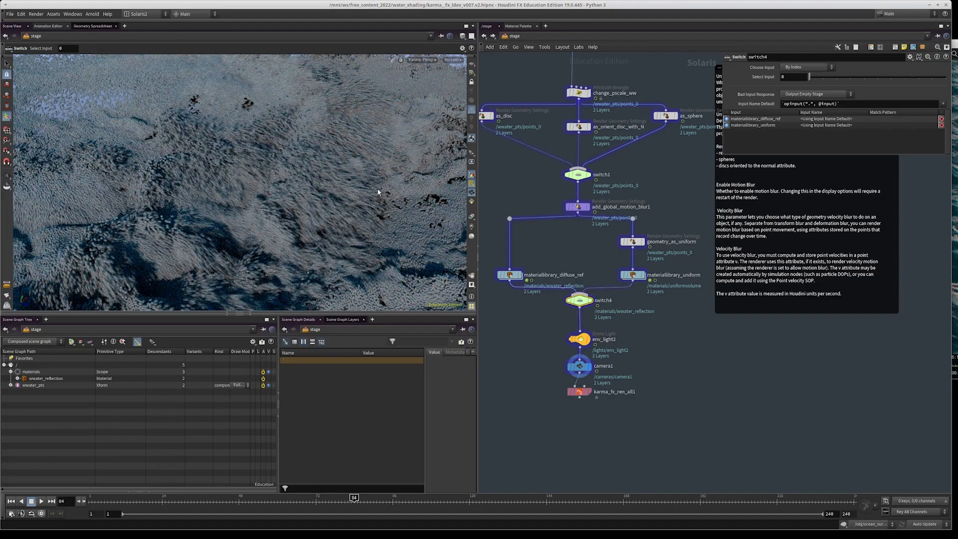
# - Review the points render network, examining the change_pscale_ww width expression and the as_sphere render geometry settings
pyautogui.scroll(-3, 671, 395)
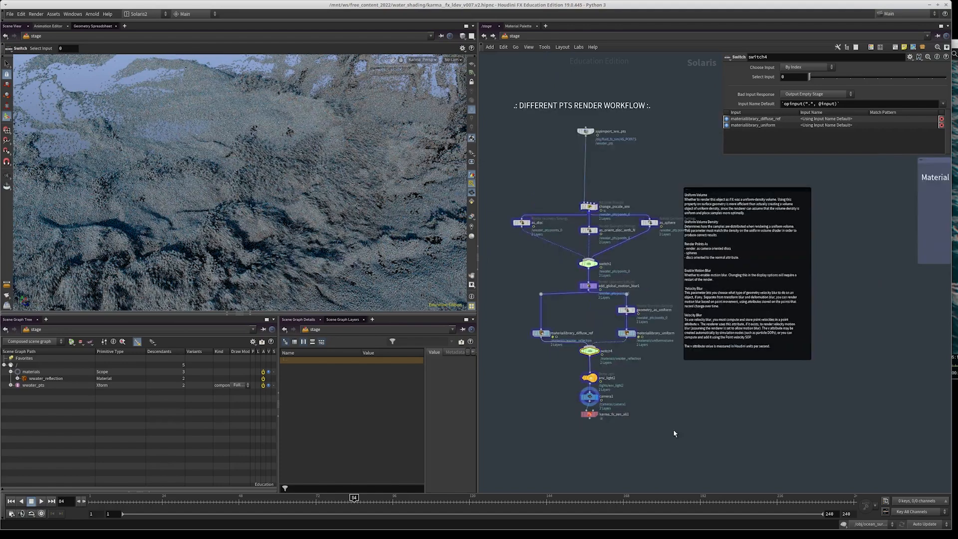
pyautogui.moveTo(671, 398); pyautogui.dragTo(673, 433, button='middle')
pyautogui.scroll(2, 585, 174)
pyautogui.moveTo(583, 155); pyautogui.dragTo(654, 210)
pyautogui.moveTo(620, 237); pyautogui.dragTo(581, 259)
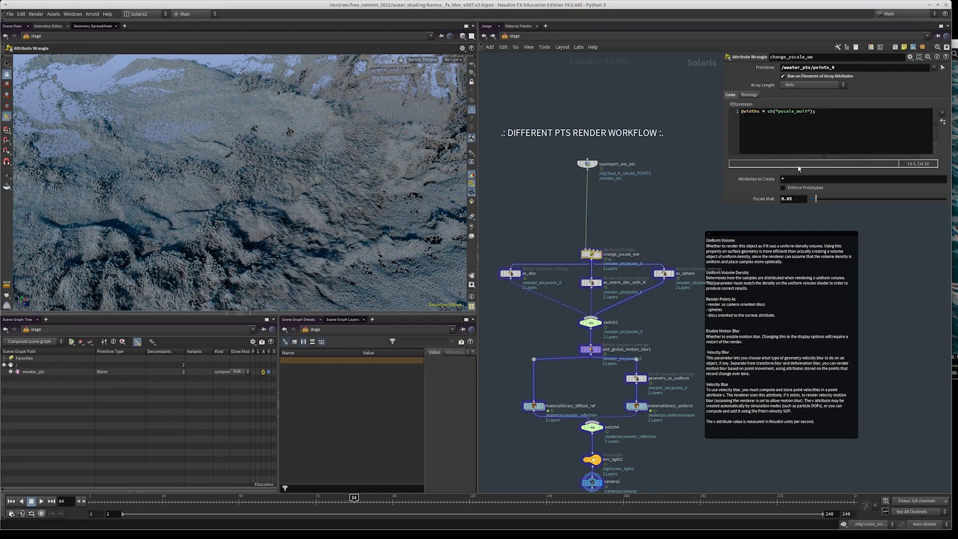
pyautogui.moveTo(660, 195); pyautogui.dragTo(664, 143, button='middle')
pyautogui.moveTo(672, 263)
pyautogui.mouseDown()
pyautogui.moveTo(515, 223)
pyautogui.moveTo(664, 253)
pyautogui.mouseUp()
pyautogui.moveTo(668, 205); pyautogui.dragTo(667, 200)
pyautogui.moveTo(644, 432); pyautogui.dragTo(628, 385, button='middle')
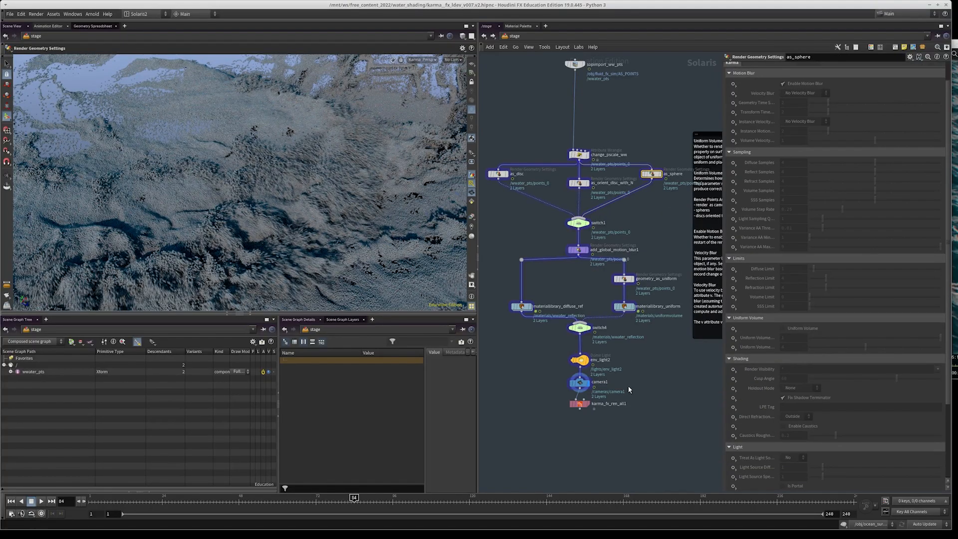
# - Set the Select Input of switch4 to 1 and review the full_content image sequence in the djv player
pyautogui.click(579, 327)
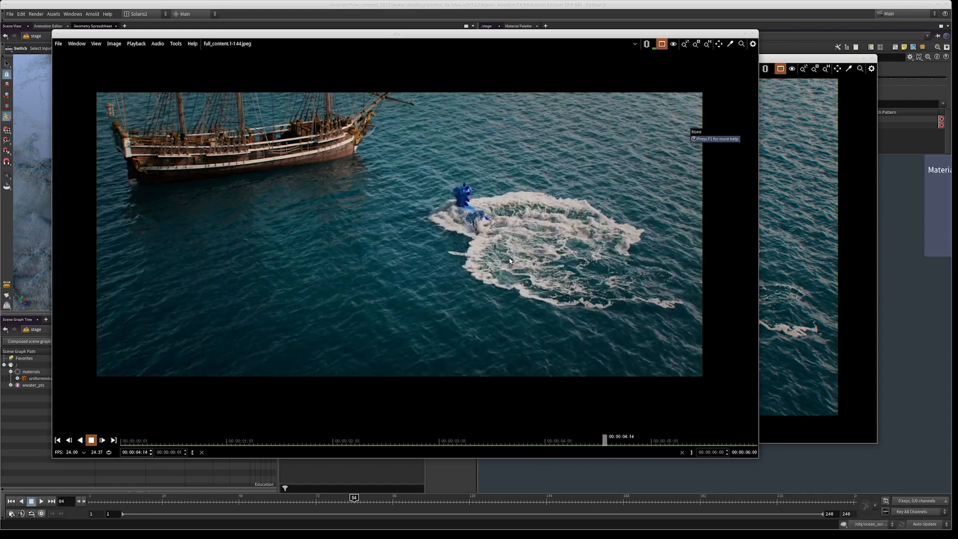
pyautogui.click(480, 258)
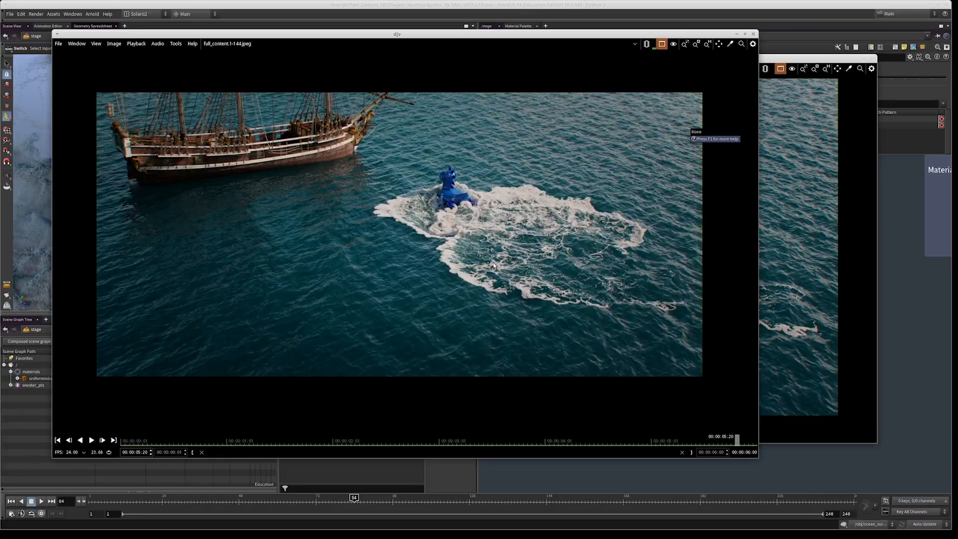
pyautogui.click(926, 312)
# - Go to the Material Library section of the stage network and switch the viewport renderer from Karma to Houdini GL
pyautogui.moveTo(772, 432); pyautogui.dragTo(728, 491, button='middle')
pyautogui.moveTo(711, 248); pyautogui.dragTo(612, 283, button='middle')
pyautogui.scroll(-3, 611, 283)
pyautogui.scroll(-6, 616, 270)
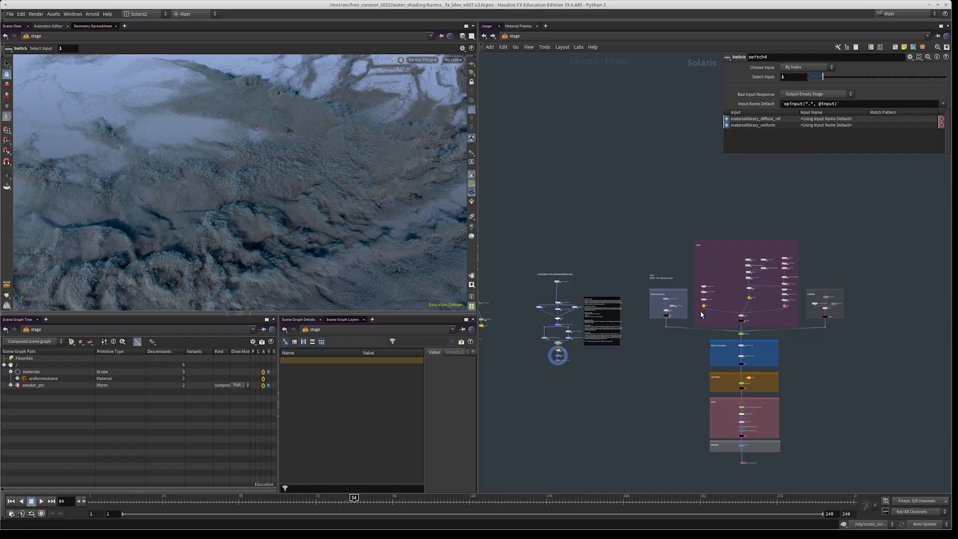
pyautogui.scroll(5, 649, 284)
pyautogui.scroll(5, 726, 307)
pyautogui.moveTo(718, 303); pyautogui.dragTo(649, 319)
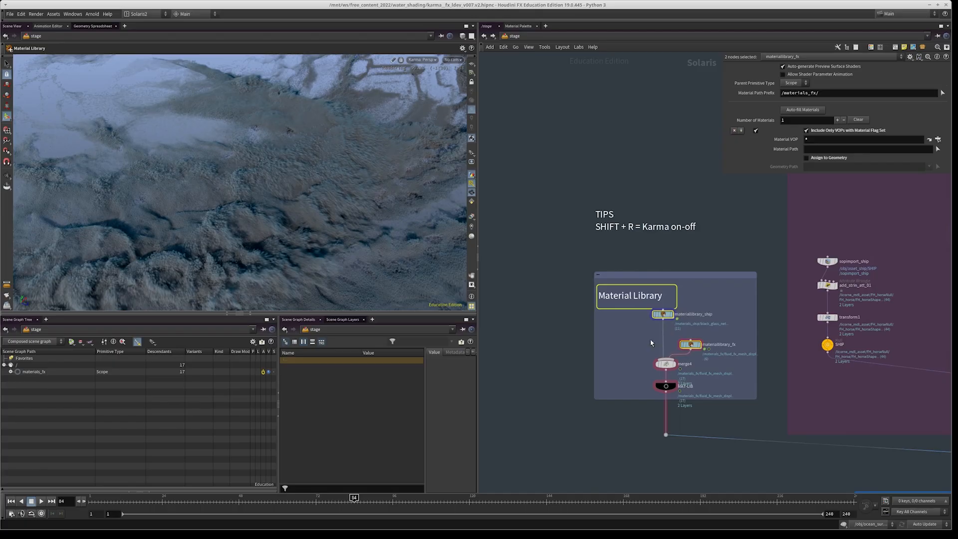
pyautogui.moveTo(712, 300); pyautogui.dragTo(707, 280, button='middle')
pyautogui.click(419, 61)
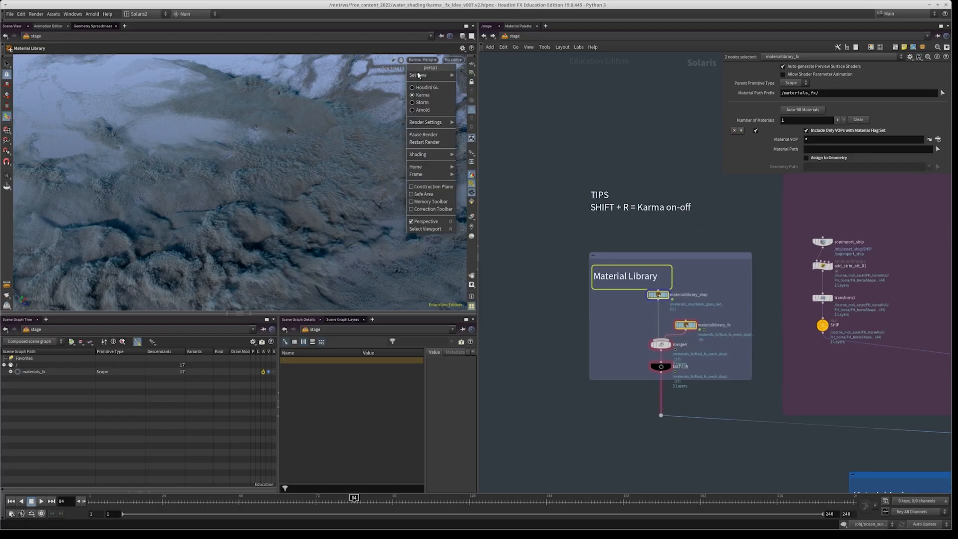
pyautogui.click(438, 89)
pyautogui.moveTo(680, 186); pyautogui.dragTo(666, 141, button='middle')
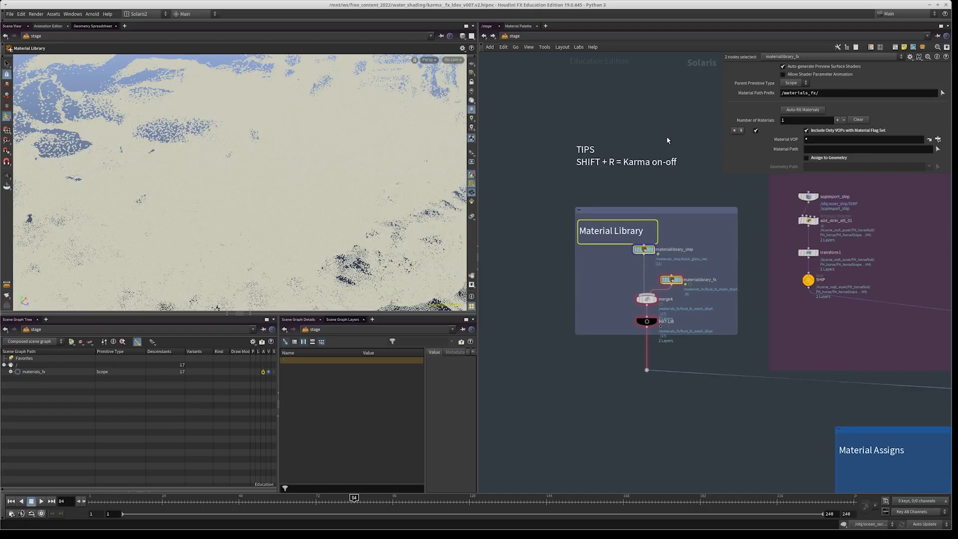
# - Examine the ship shaders inside materiallibrary_ship, including the black_glass_net parameters, and return to the stage network
pyautogui.doubleClick(644, 249)
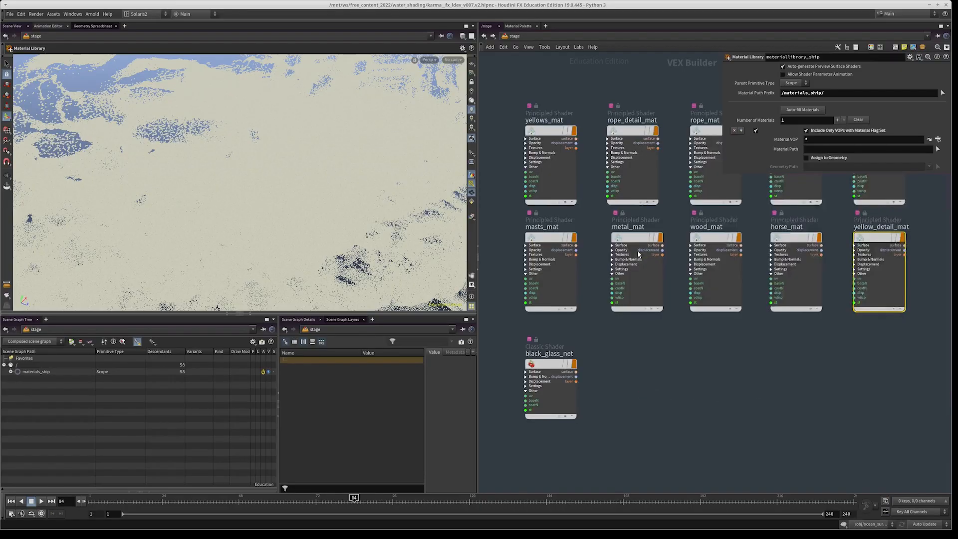
pyautogui.scroll(-6, 624, 386)
pyautogui.moveTo(628, 367); pyautogui.dragTo(521, 217)
pyautogui.click(522, 217)
pyautogui.moveTo(522, 217); pyautogui.dragTo(536, 208, button='middle')
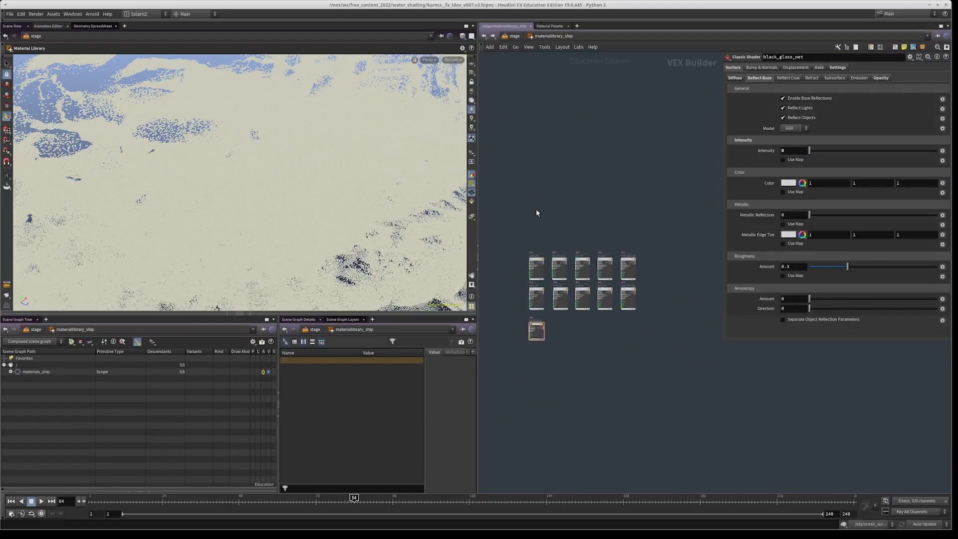
pyautogui.click(483, 37)
pyautogui.moveTo(590, 301); pyautogui.dragTo(540, 338, button='middle')
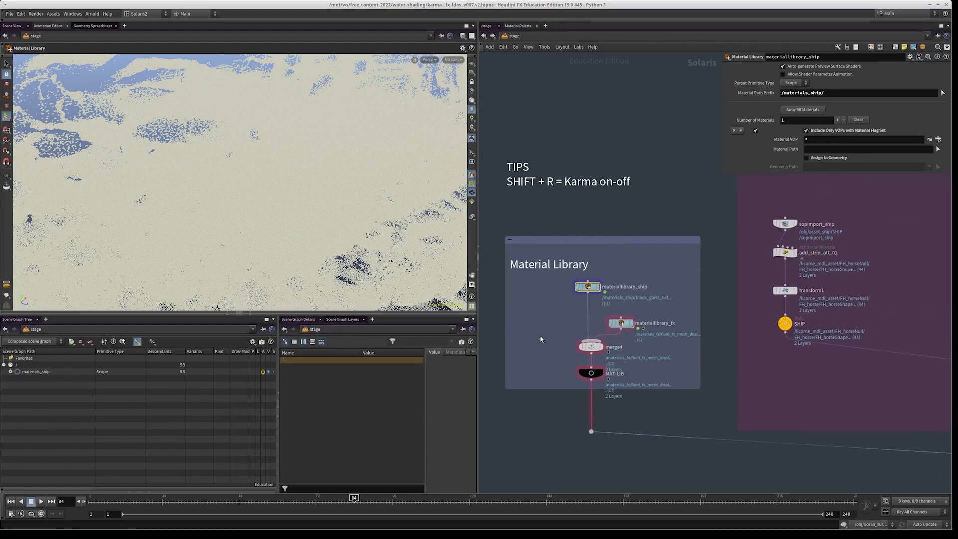
# - Examine the ocn_ground shader network inside materiallibrary_fx and return to the material overview
pyautogui.scroll(3, 623, 300)
pyautogui.click(613, 330)
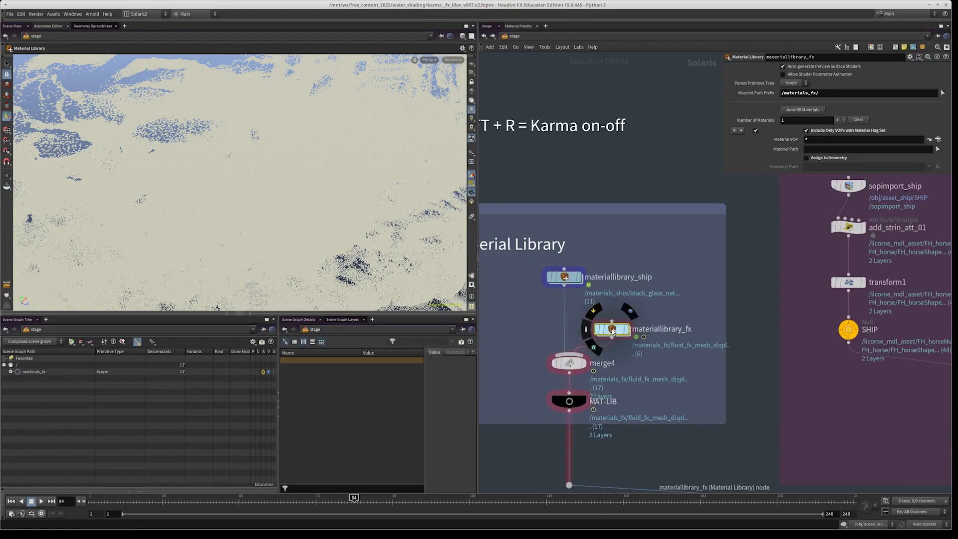
pyautogui.doubleClick(612, 330)
pyautogui.moveTo(649, 333); pyautogui.dragTo(656, 333, button='middle')
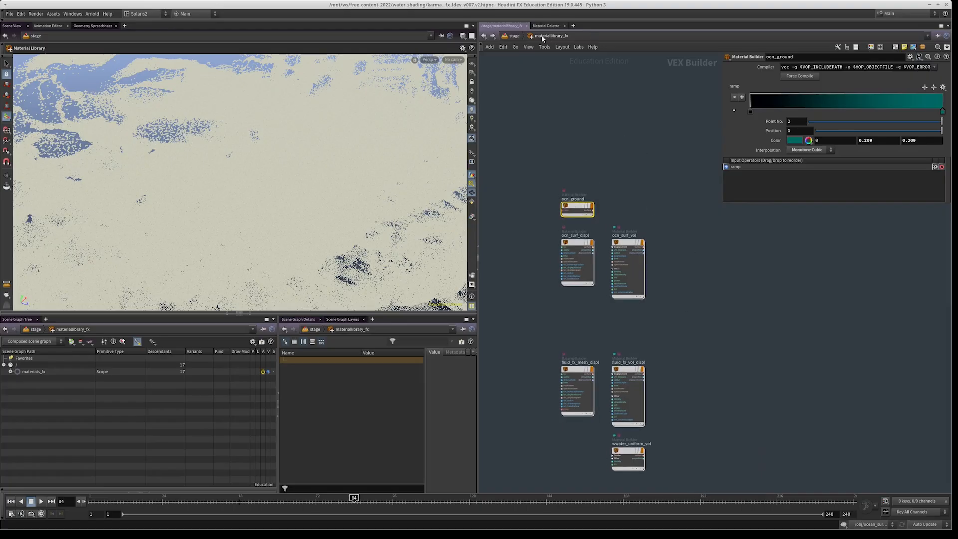
pyautogui.doubleClick(577, 209)
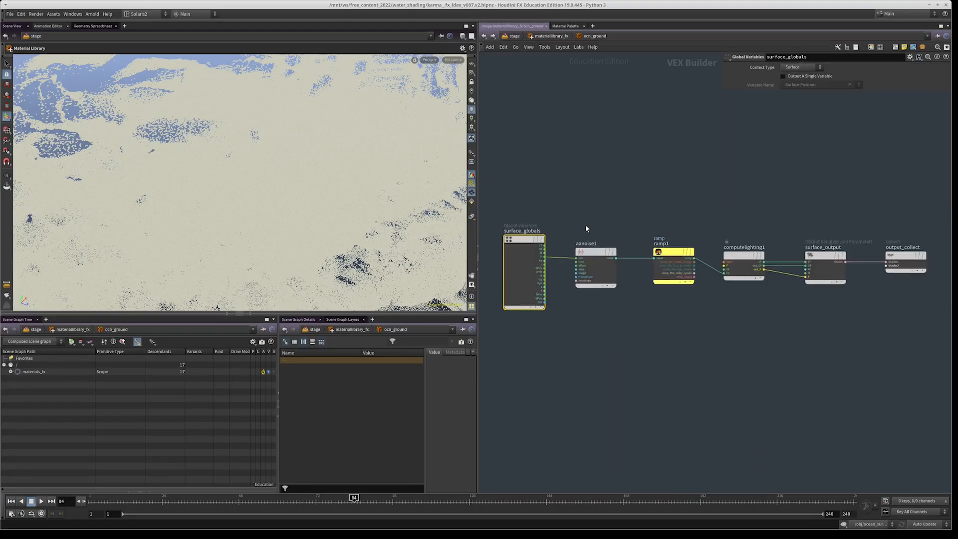
pyautogui.moveTo(651, 322); pyautogui.dragTo(711, 298, button='middle')
pyautogui.press('u')
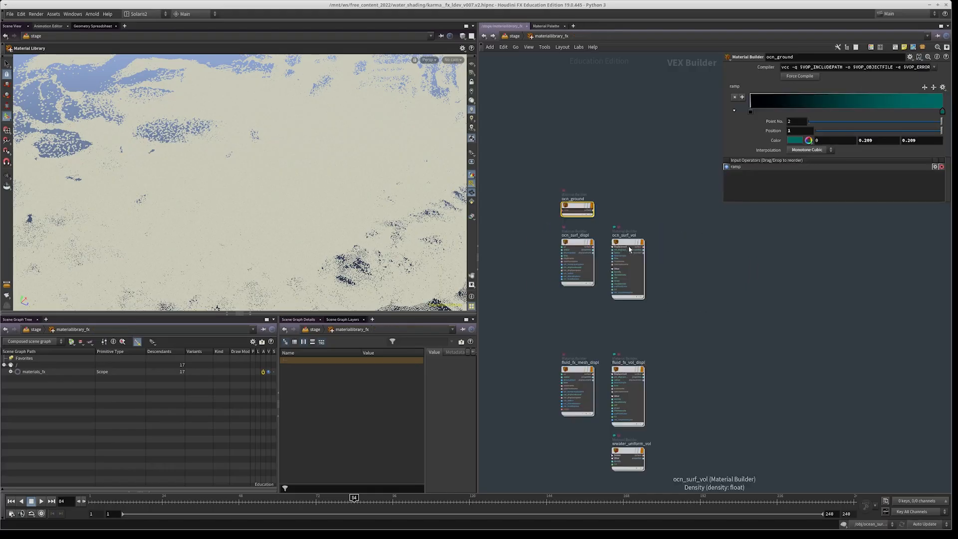
# - Compare the parameters of the ocean surface and fluid FX materials, covering their displacement and volume versions
pyautogui.click(577, 242)
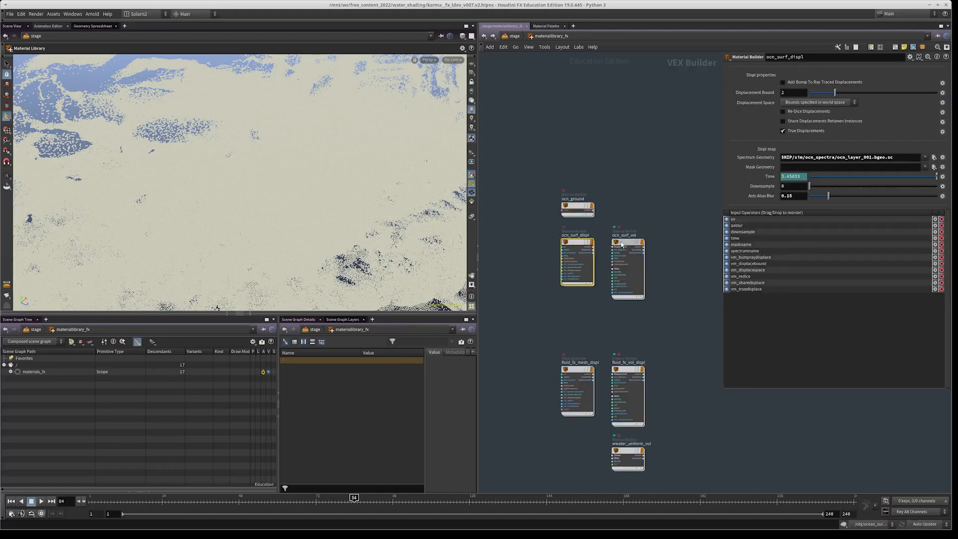
pyautogui.click(627, 243)
pyautogui.moveTo(526, 228); pyautogui.dragTo(662, 166)
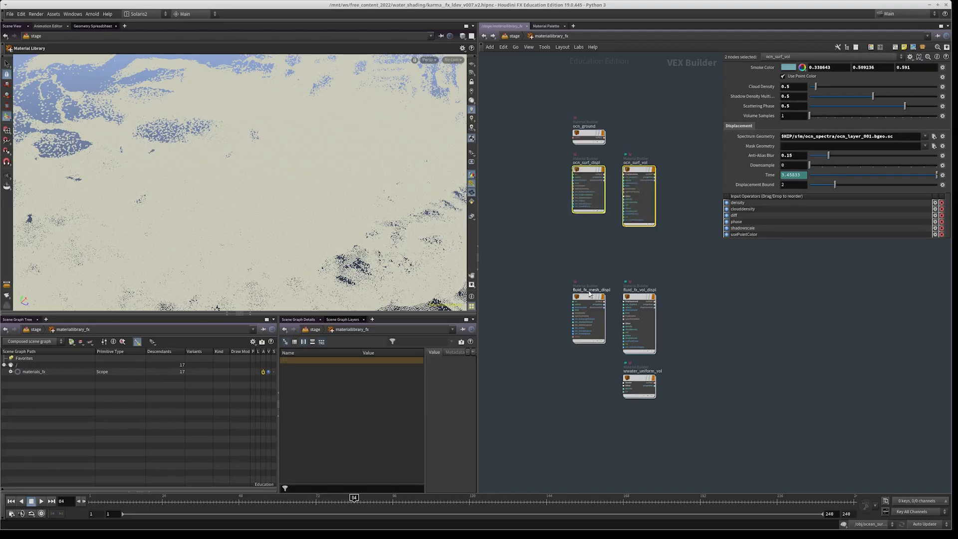
pyautogui.moveTo(576, 278); pyautogui.dragTo(554, 245, button='middle')
pyautogui.scroll(2, 554, 244)
pyautogui.moveTo(569, 231); pyautogui.dragTo(554, 326)
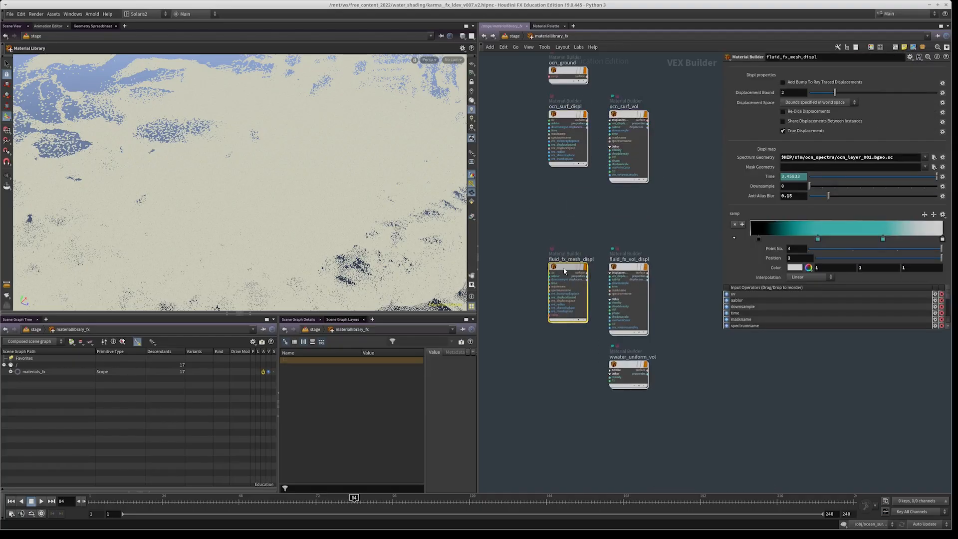
pyautogui.moveTo(694, 235); pyautogui.dragTo(571, 302)
# - Examine the volume model network inside the wwater_uniform_vol material and return to the stage network
pyautogui.doubleClick(624, 365)
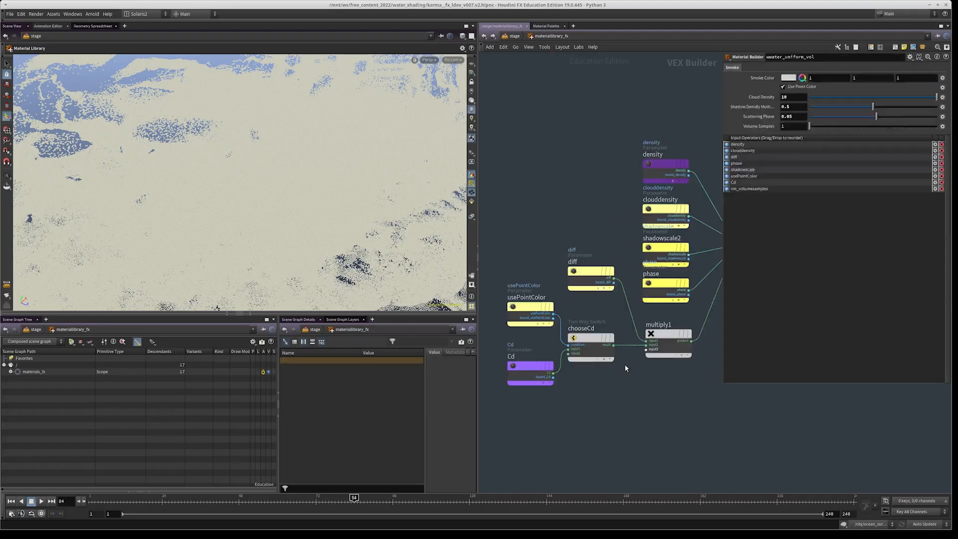
pyautogui.moveTo(704, 429); pyautogui.dragTo(657, 426, button='middle')
pyautogui.scroll(-2, 654, 415)
pyautogui.moveTo(681, 404); pyautogui.dragTo(688, 250)
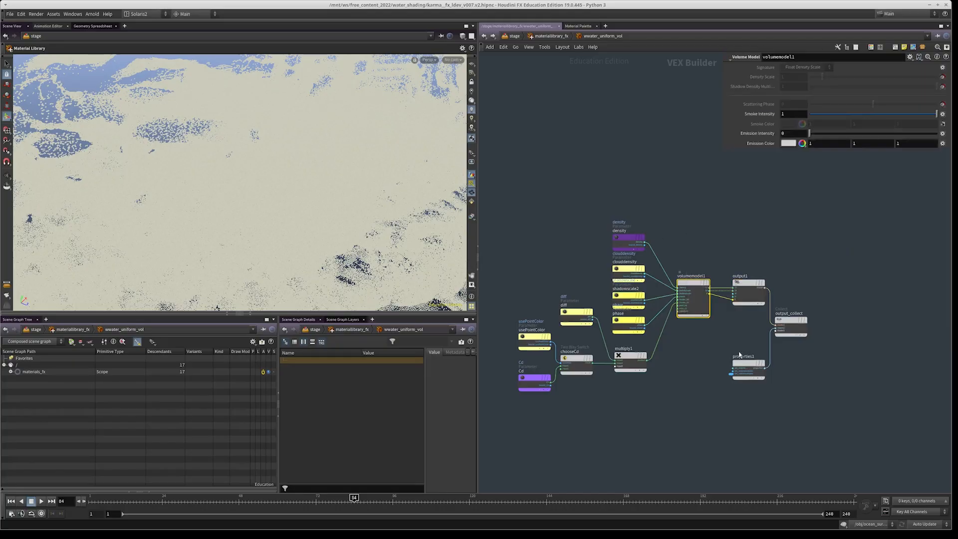
pyautogui.press('u')
pyautogui.click(510, 164)
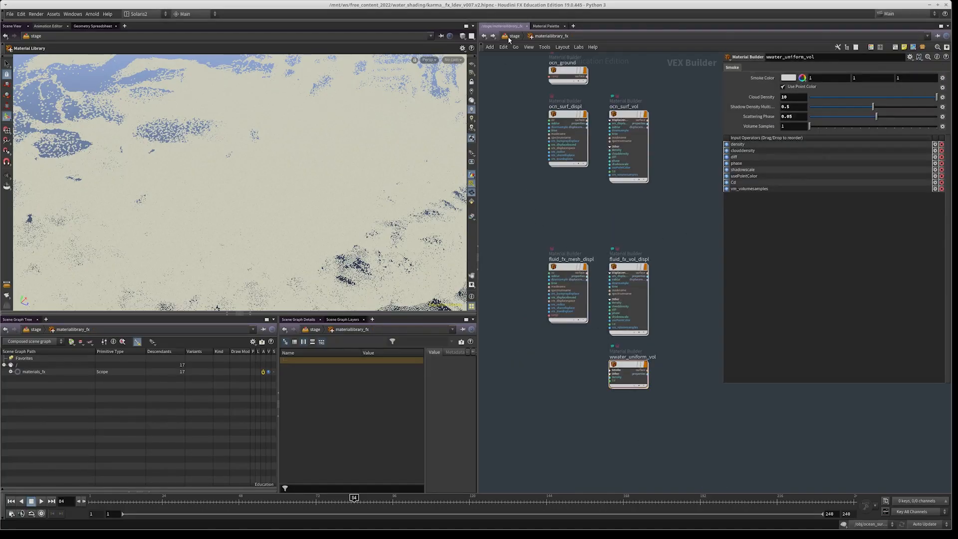
pyautogui.click(513, 36)
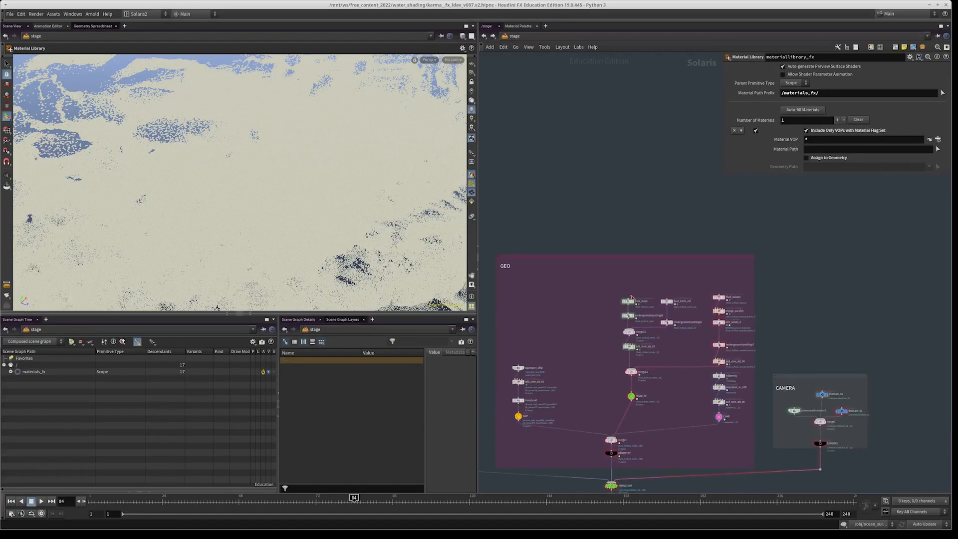
# - Display the fluid_mesh geometry sequence from the GEO section in the viewport
pyautogui.scroll(5, 631, 295)
pyautogui.click(633, 313)
pyautogui.click(619, 313)
# - Inspect the fluid mesh around the splash in shaded and wireframe display, from close up and from a distance
pyautogui.keyDown('alt'); pyautogui.moveTo(265, 212); pyautogui.dragTo(222, 211, button='right'); pyautogui.keyUp('alt')
pyautogui.press('w')
pyautogui.press('w')
pyautogui.moveTo(222, 210); pyautogui.dragTo(232, 175)
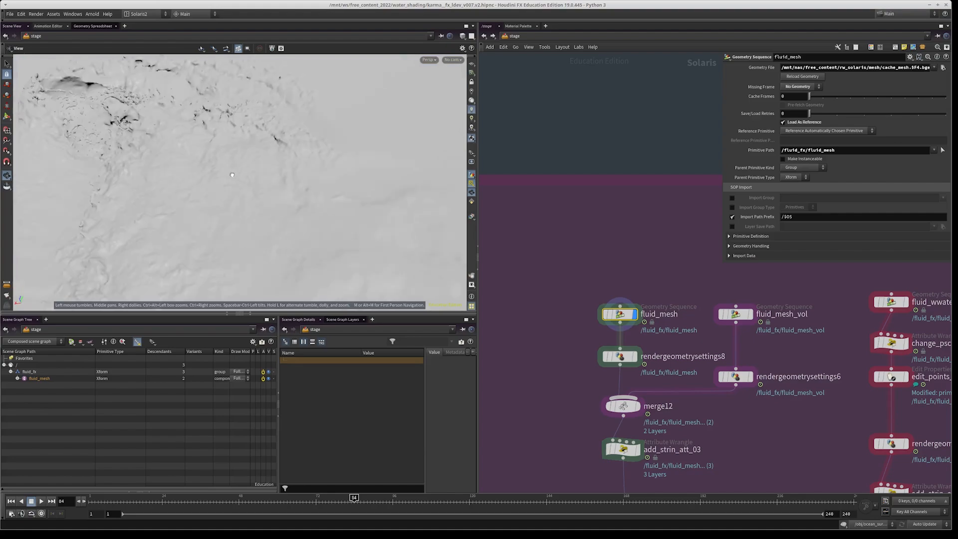
pyautogui.moveTo(232, 174); pyautogui.dragTo(201, 133, button='right')
pyautogui.moveTo(201, 133); pyautogui.dragTo(238, 185)
pyautogui.press('w')
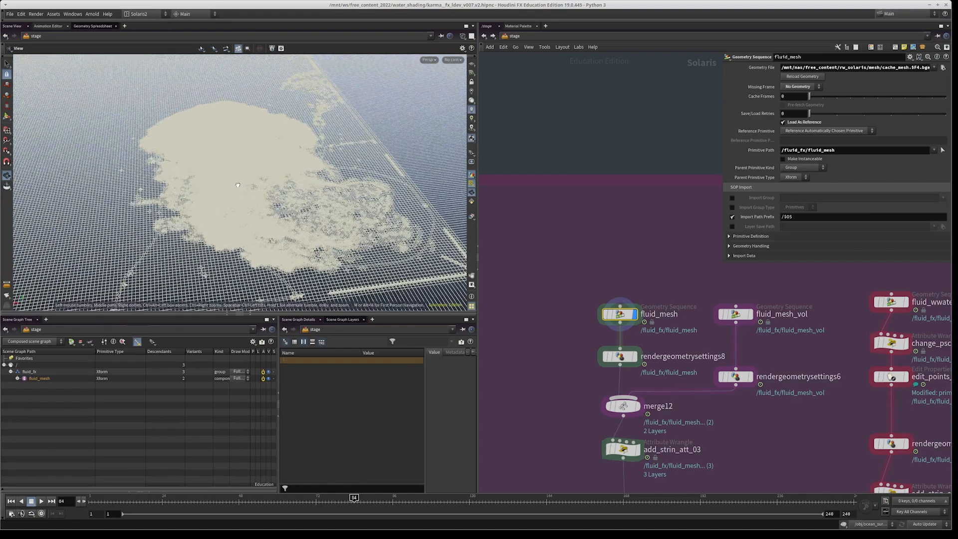
pyautogui.press('w')
pyautogui.moveTo(293, 154)
pyautogui.mouseDown(button='right')
pyautogui.moveTo(254, 145)
pyautogui.moveTo(265, 224)
pyautogui.mouseUp(button='right')
pyautogui.moveTo(324, 162); pyautogui.dragTo(266, 204, button='middle')
pyautogui.moveTo(267, 204); pyautogui.dragTo(254, 182, button='right')
pyautogui.press('w')
pyautogui.keyDown('alt'); pyautogui.moveTo(345, 177); pyautogui.dragTo(309, 166); pyautogui.keyUp('alt')
pyautogui.press('w')
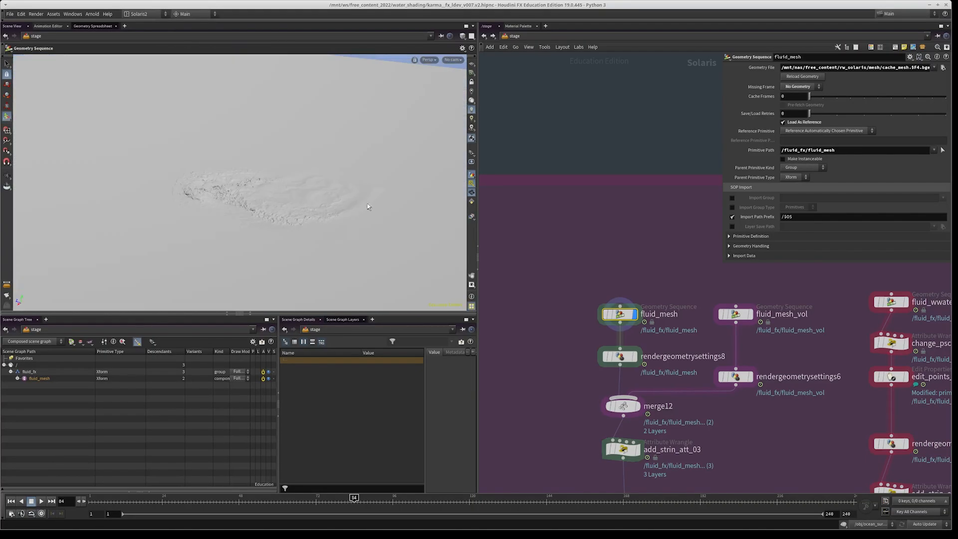
# - Examine the Dicing Quality and Dicing Flatness settings of rendergeometrysettings8 below the fluid mesh
pyautogui.moveTo(678, 353); pyautogui.dragTo(661, 331, button='middle')
pyautogui.scroll(1, 655, 319)
pyautogui.moveTo(646, 320); pyautogui.dragTo(509, 352)
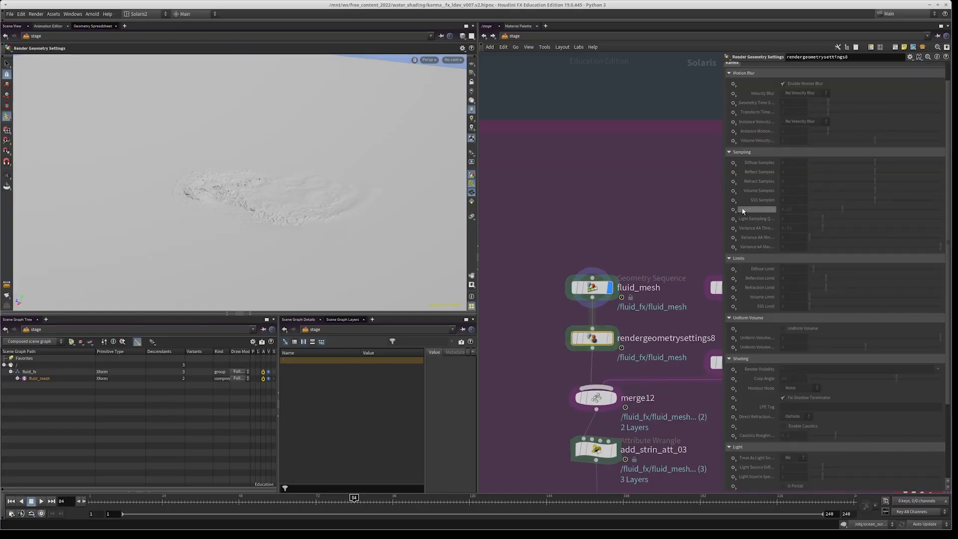
pyautogui.scroll(-5, 762, 372)
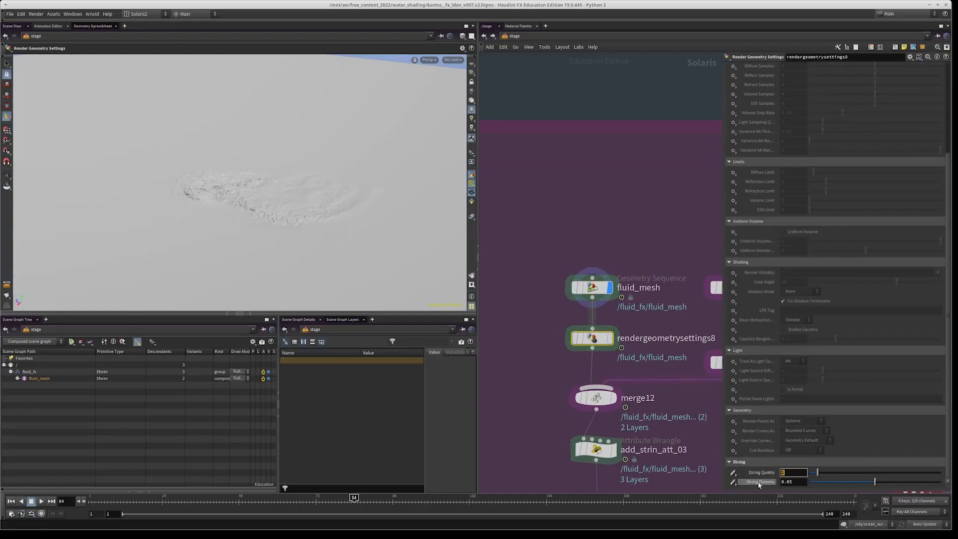
pyautogui.click(550, 364)
pyautogui.click(608, 339)
# - Display the fluid_mesh_vol geometry sequence and inspect the thickness of its closed mesh from the side
pyautogui.moveTo(629, 189); pyautogui.dragTo(494, 181, button='middle')
pyautogui.moveTo(631, 227); pyautogui.dragTo(574, 315)
pyautogui.press('r')
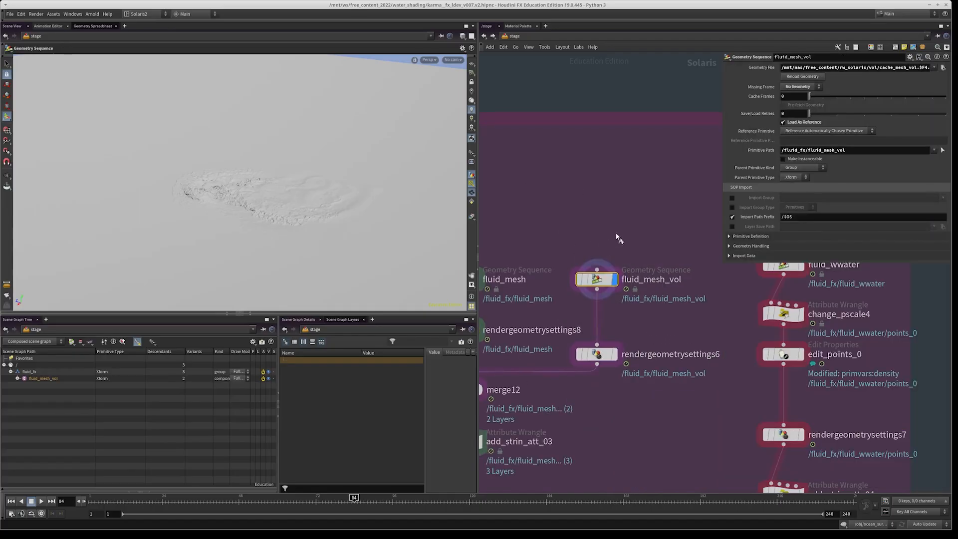
pyautogui.click(626, 297)
pyautogui.keyDown('alt'); pyautogui.moveTo(237, 233); pyautogui.dragTo(210, 196, button='right'); pyautogui.keyUp('alt')
pyautogui.moveTo(209, 196); pyautogui.dragTo(294, 199)
# - Display rendergeometrysettings6 and examine its Uniform Volume settings
pyautogui.moveTo(646, 329); pyautogui.dragTo(686, 253, button='middle')
pyautogui.moveTo(686, 254); pyautogui.dragTo(598, 355)
pyautogui.press('r')
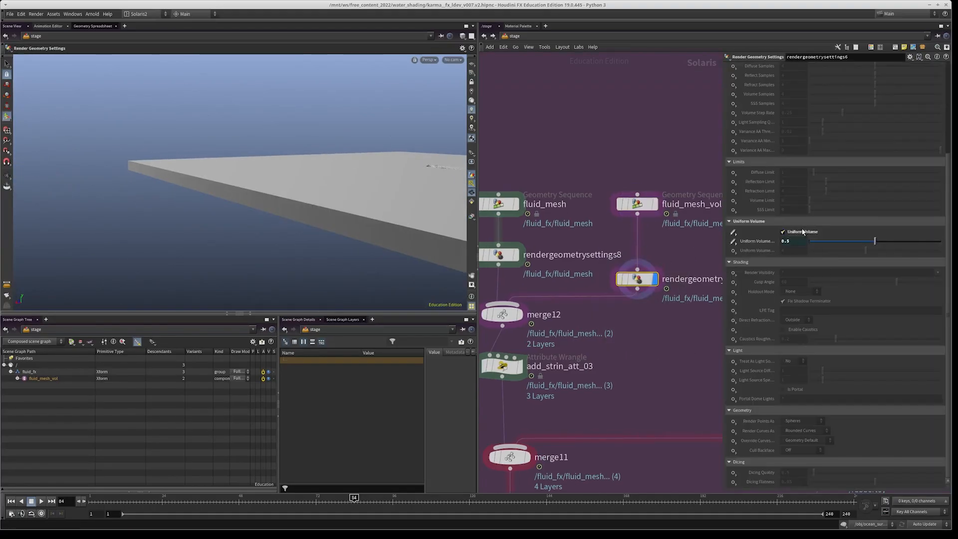
pyautogui.moveTo(608, 337); pyautogui.dragTo(642, 343, button='middle')
# - Display merge12 and examine the my_id primvar expression in the add_strin_att_03 wrangle
pyautogui.moveTo(633, 338); pyautogui.dragTo(460, 309)
pyautogui.click(547, 376)
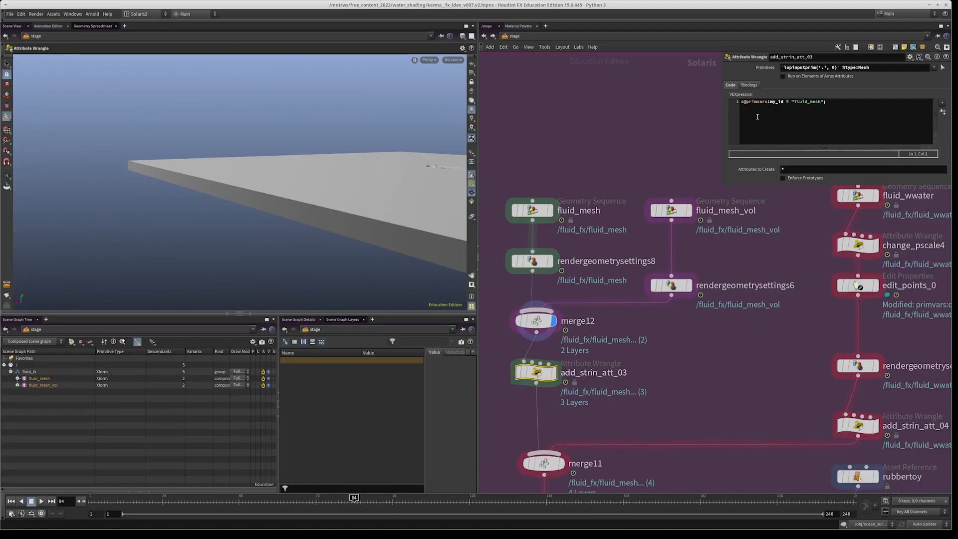
pyautogui.doubleClick(776, 102)
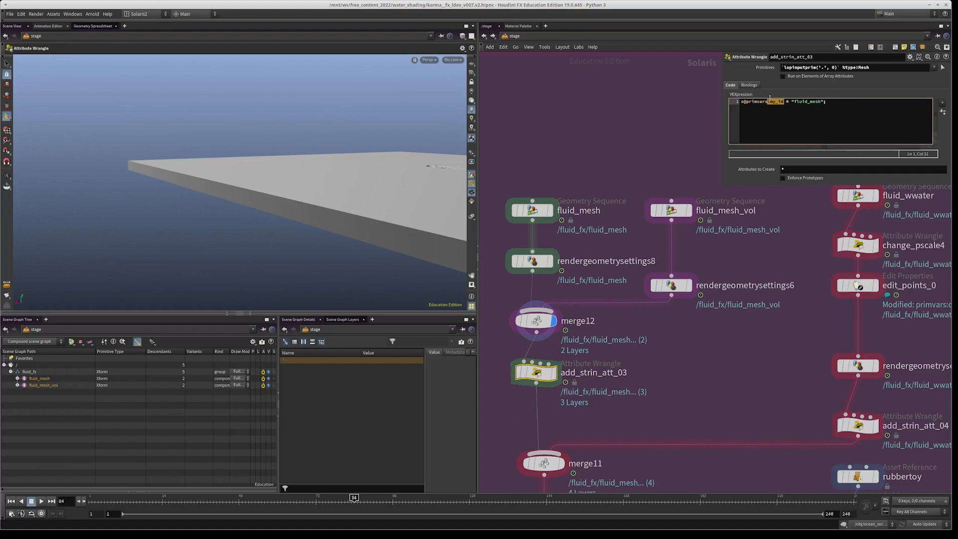
pyautogui.click(807, 108)
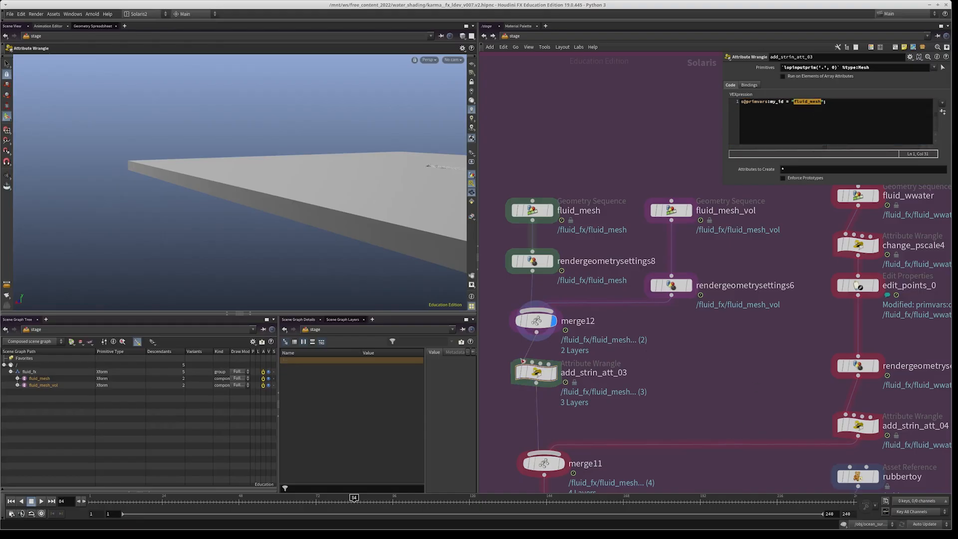
# - Display the fluid_wwater geometry sequence, frame its whitewater points in the viewport and inspect them close up
pyautogui.scroll(-3, 662, 387)
pyautogui.moveTo(663, 387); pyautogui.dragTo(632, 355, button='middle')
pyautogui.moveTo(740, 304); pyautogui.dragTo(626, 370, button='middle')
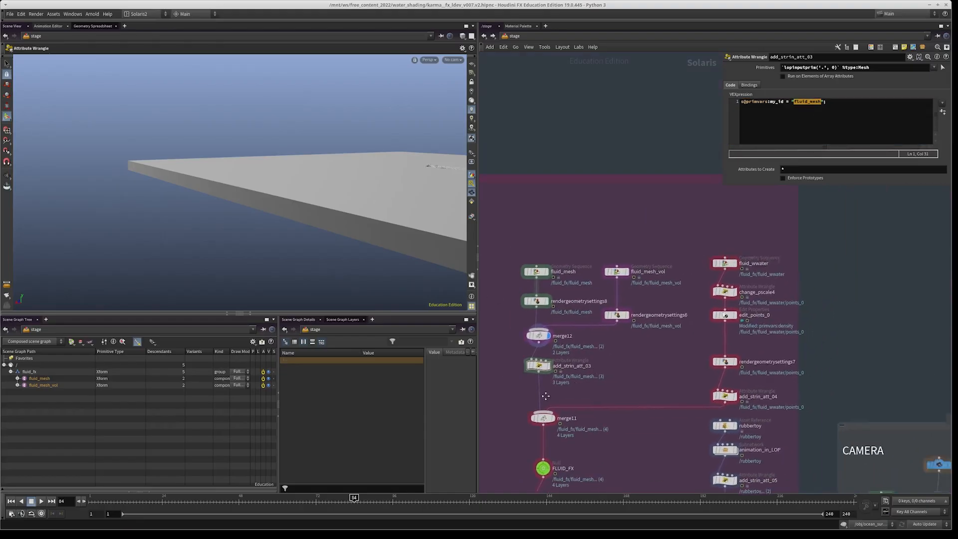
pyautogui.scroll(1, 628, 369)
pyautogui.scroll(2, 660, 300)
pyautogui.moveTo(647, 269); pyautogui.dragTo(575, 312)
pyautogui.moveTo(676, 312); pyautogui.dragTo(610, 267)
pyautogui.moveTo(628, 255); pyautogui.dragTo(580, 310)
pyautogui.hotkey('space', 'g')
pyautogui.moveTo(355, 184); pyautogui.dragTo(320, 239)
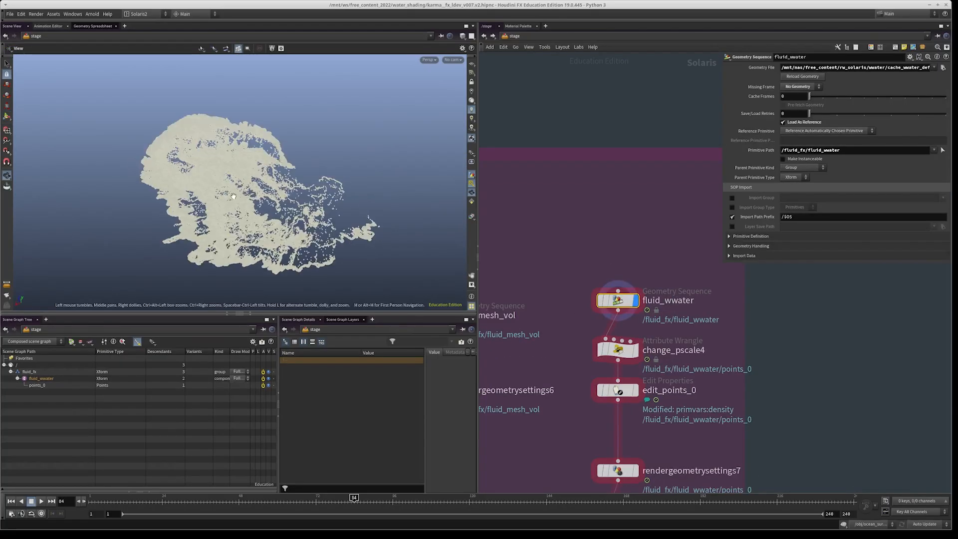
pyautogui.scroll(3, 212, 196)
pyautogui.scroll(3, 213, 196)
# - Display the change_pscale4 wrangle, switch the viewport renderer to Karma and inspect the rendered whitewater points
pyautogui.click(635, 350)
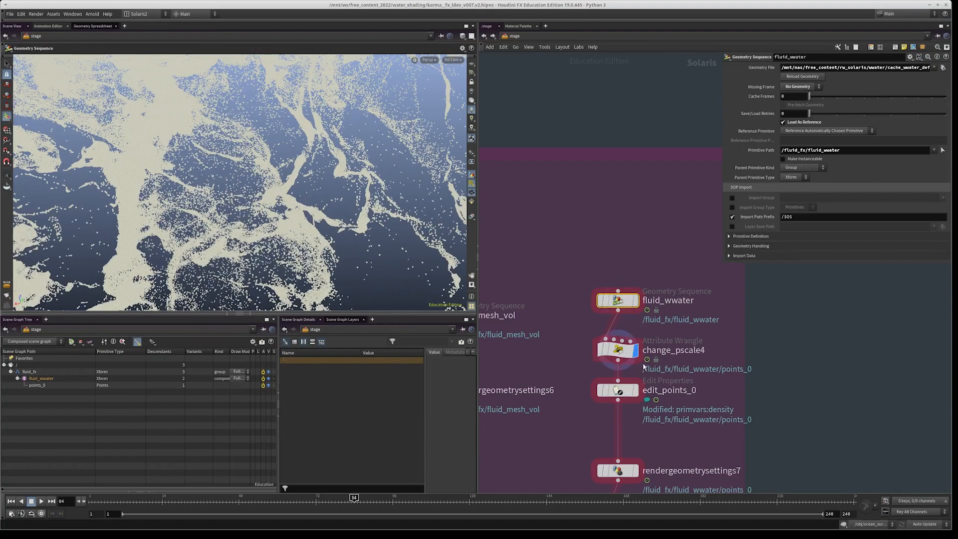
pyautogui.moveTo(668, 365); pyautogui.dragTo(492, 335)
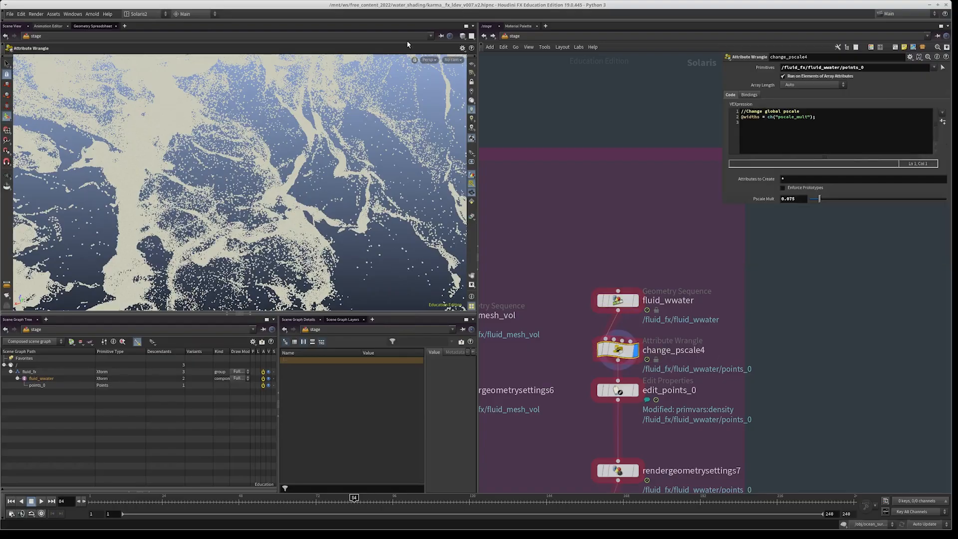
pyautogui.click(430, 60)
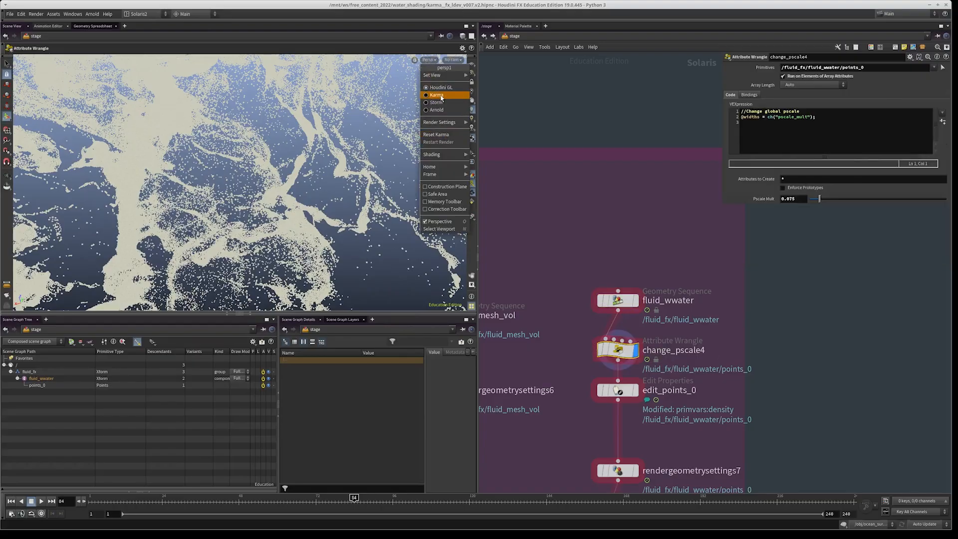
pyautogui.click(442, 95)
pyautogui.keyDown('alt'); pyautogui.moveTo(292, 194); pyautogui.dragTo(212, 173); pyautogui.keyUp('alt')
pyautogui.keyDown('alt'); pyautogui.moveTo(212, 173); pyautogui.dragTo(299, 112, button='right'); pyautogui.keyUp('alt')
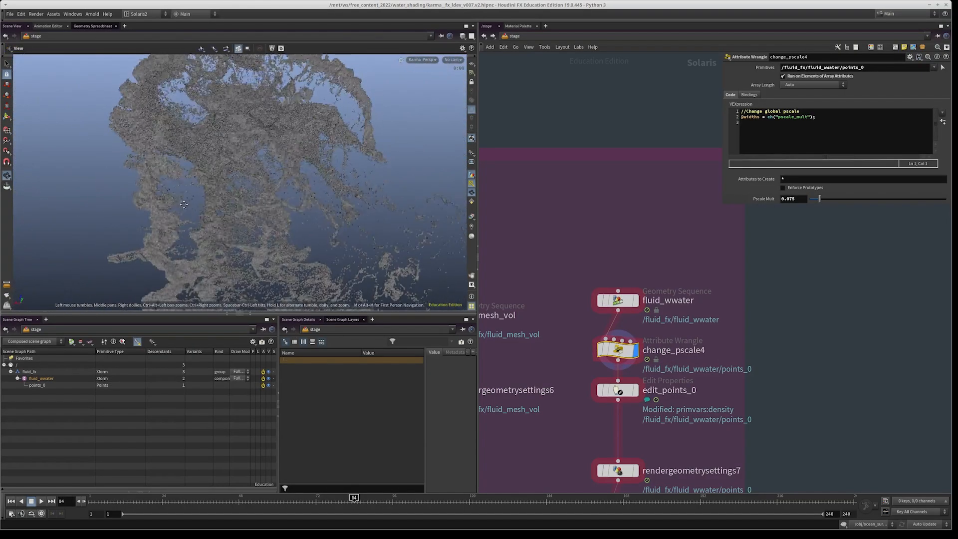
pyautogui.keyDown('alt'); pyautogui.moveTo(299, 112); pyautogui.dragTo(318, 136, button='middle'); pyautogui.keyUp('alt')
# - Display rendergeometrysettings7 and examine its Uniform Volume settings alongside the Karma render of the whitewater
pyautogui.moveTo(685, 285); pyautogui.dragTo(719, 135, button='middle')
pyautogui.click(668, 319)
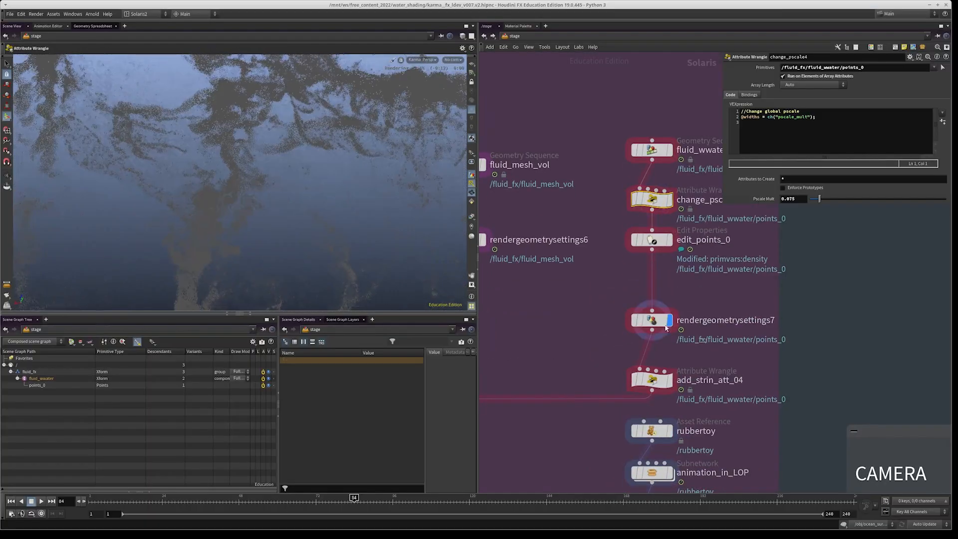
pyautogui.click(656, 320)
pyautogui.moveTo(710, 291); pyautogui.dragTo(656, 297, button='middle')
pyautogui.keyDown('alt'); pyautogui.moveTo(284, 292); pyautogui.dragTo(263, 195, button='right'); pyautogui.keyUp('alt')
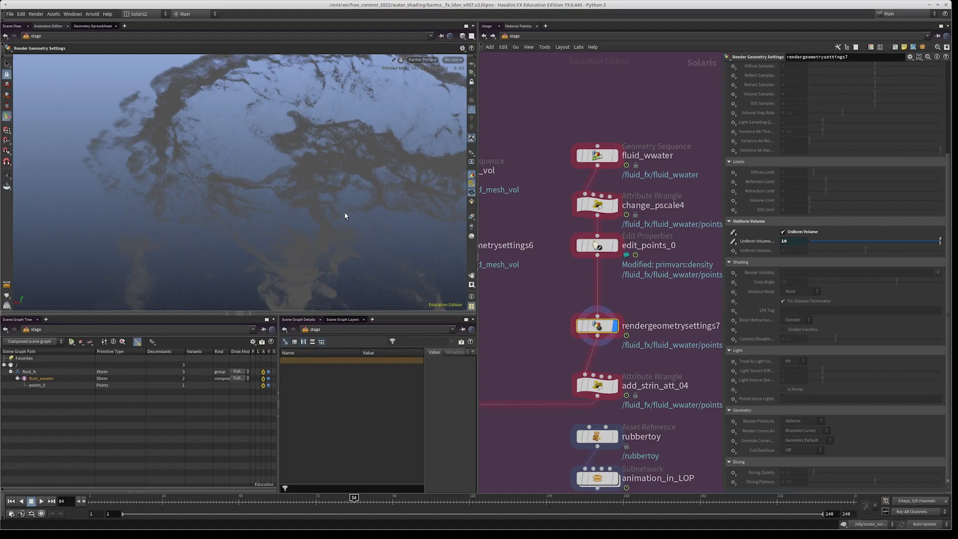
# - Bypass edit_points_0 to compare the whitewater render, and re-enable the node
pyautogui.moveTo(613, 246)
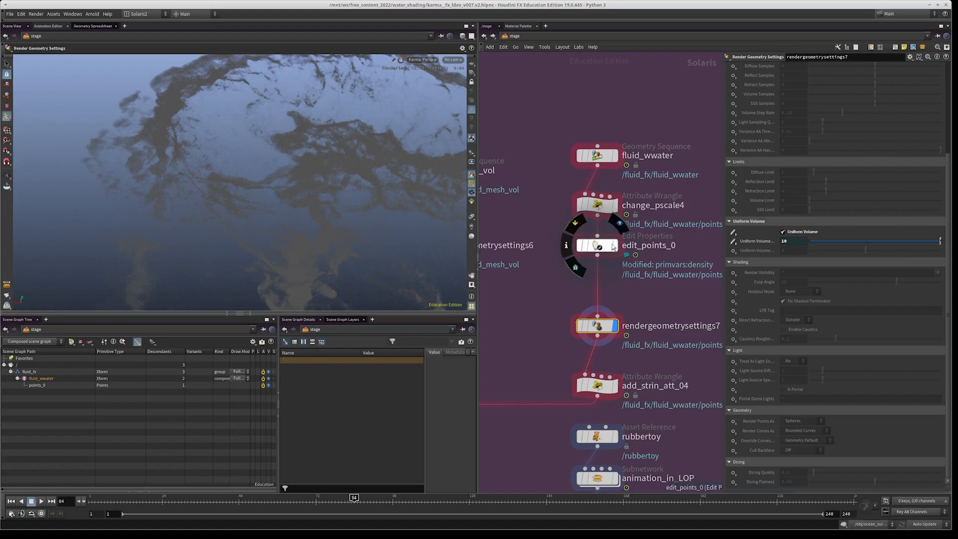
pyautogui.click(580, 245)
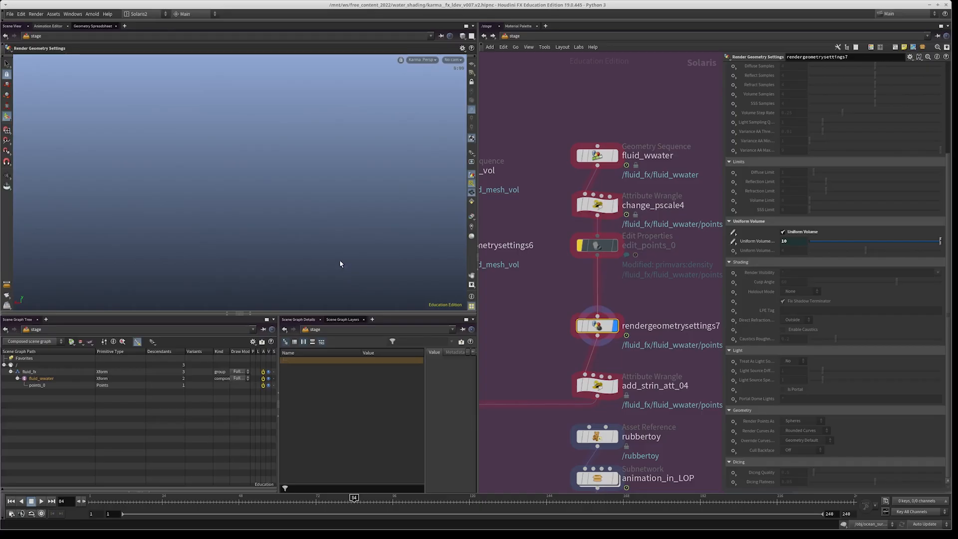
pyautogui.click(576, 229)
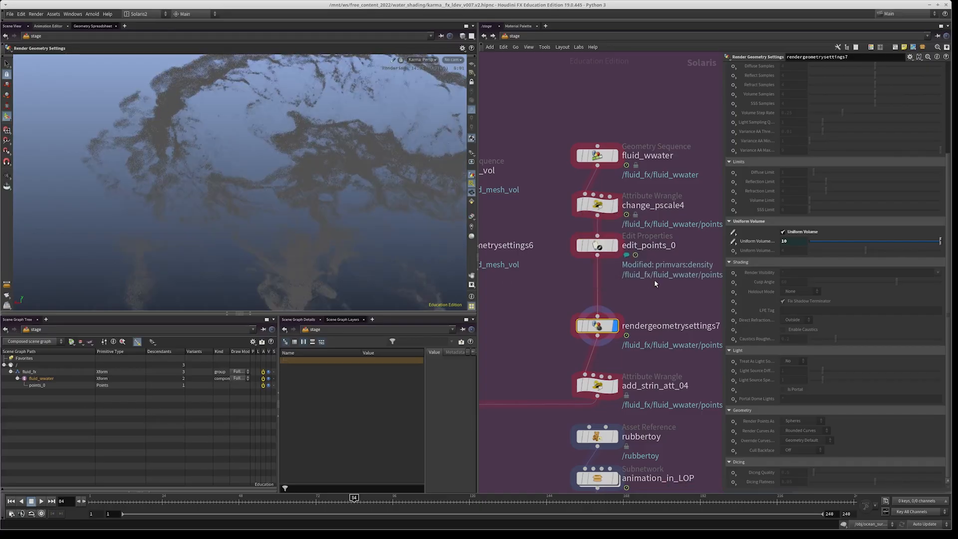
# - Display edit_points_0 and examine its primvars:density edit on the whitewater points
pyautogui.moveTo(654, 284); pyautogui.dragTo(654, 354, button='middle')
pyautogui.moveTo(611, 167); pyautogui.dragTo(540, 235)
pyautogui.click(602, 220)
pyautogui.press('Escape')
pyautogui.press('r')
pyautogui.click(652, 268)
pyautogui.press('r')
pyautogui.click(652, 316)
pyautogui.click(598, 314)
pyautogui.press('Return')
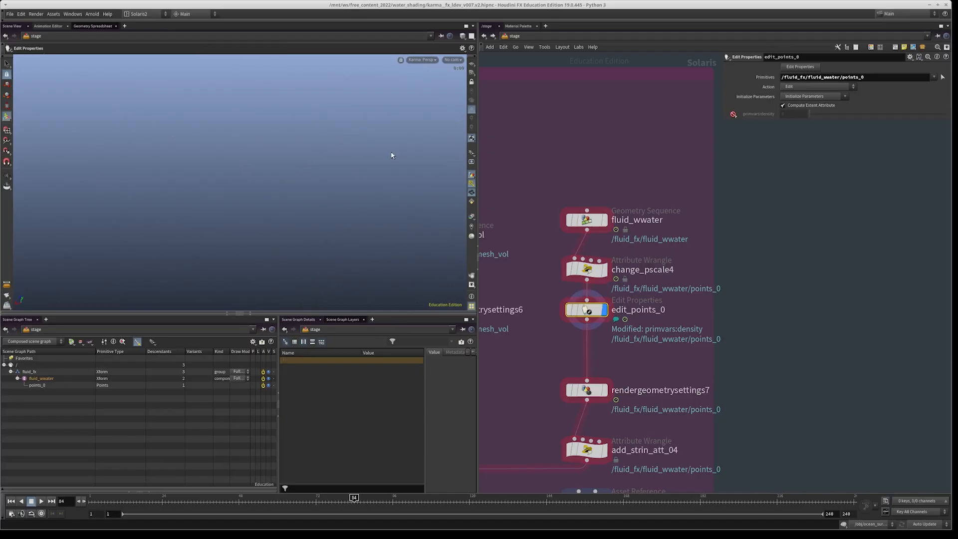
# - Return the display to rendergeometrysettings7 and view the whitewater rendered as a uniform volume
pyautogui.press('r')
pyautogui.click(621, 379)
pyautogui.moveTo(524, 407); pyautogui.dragTo(578, 391)
pyautogui.press('Escape')
pyautogui.moveTo(274, 131); pyautogui.dragTo(329, 173, button='middle')
pyautogui.press('Return')
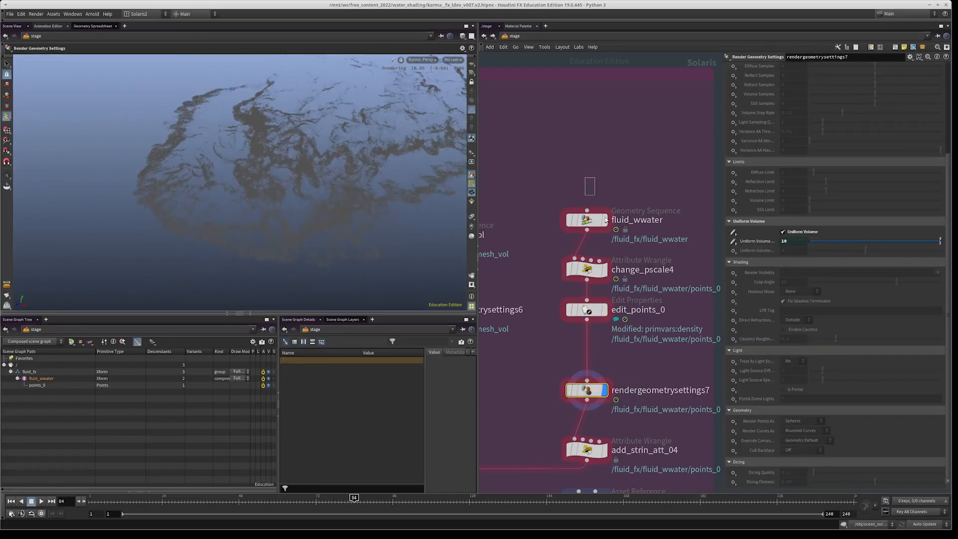
# - Select the fluid_wwater geometry sequence and widen its parameters to read the full geometry file path
pyautogui.click(574, 219)
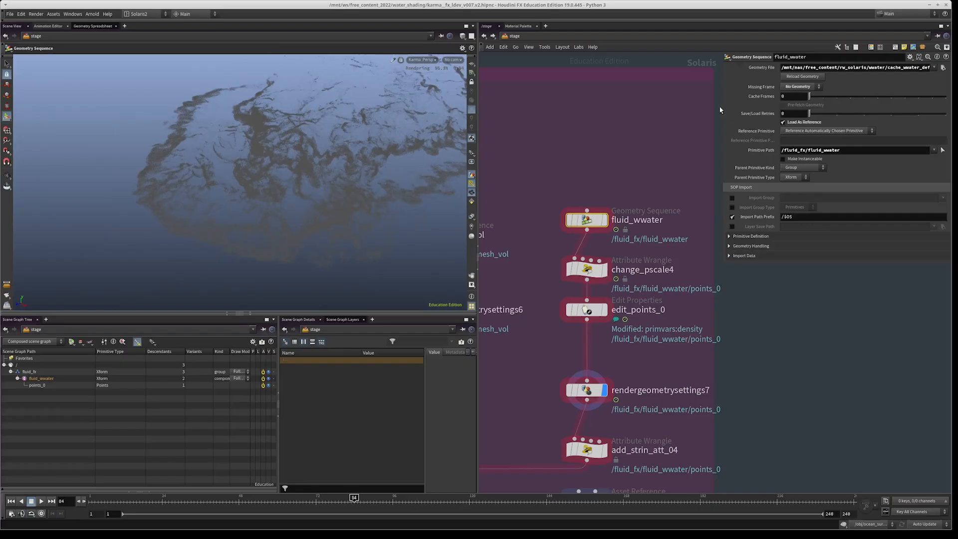
pyautogui.moveTo(719, 106); pyautogui.dragTo(632, 113)
pyautogui.moveTo(582, 140); pyautogui.dragTo(563, 165, button='middle')
pyautogui.moveTo(890, 66); pyautogui.dragTo(580, 60)
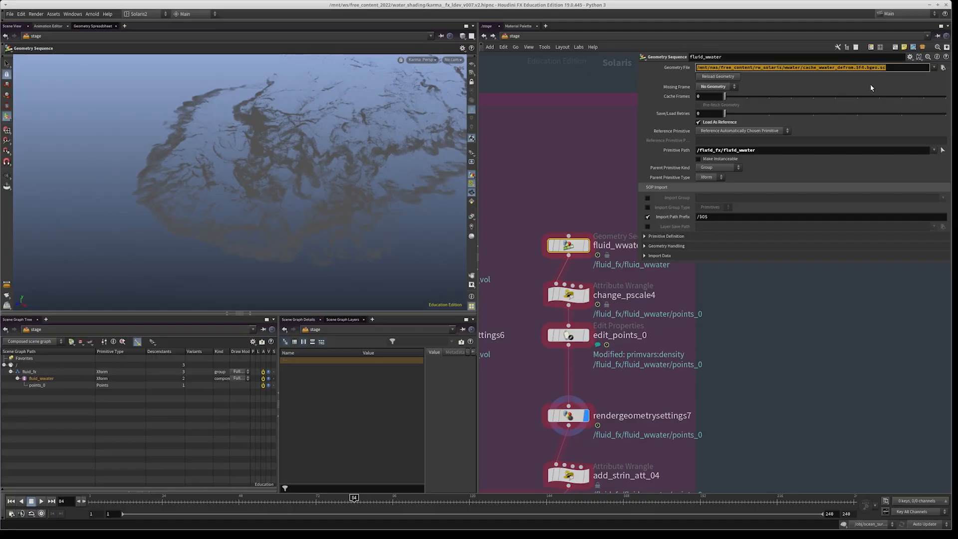
pyautogui.click(603, 163)
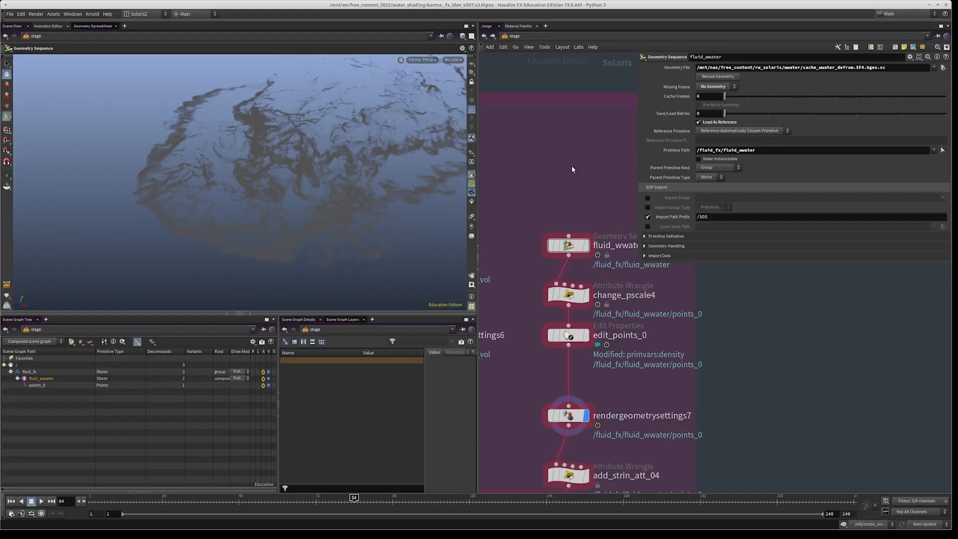
# - Select edit_points_0 and review its blocked primvars:density property
pyautogui.moveTo(647, 369); pyautogui.dragTo(644, 361, button='middle')
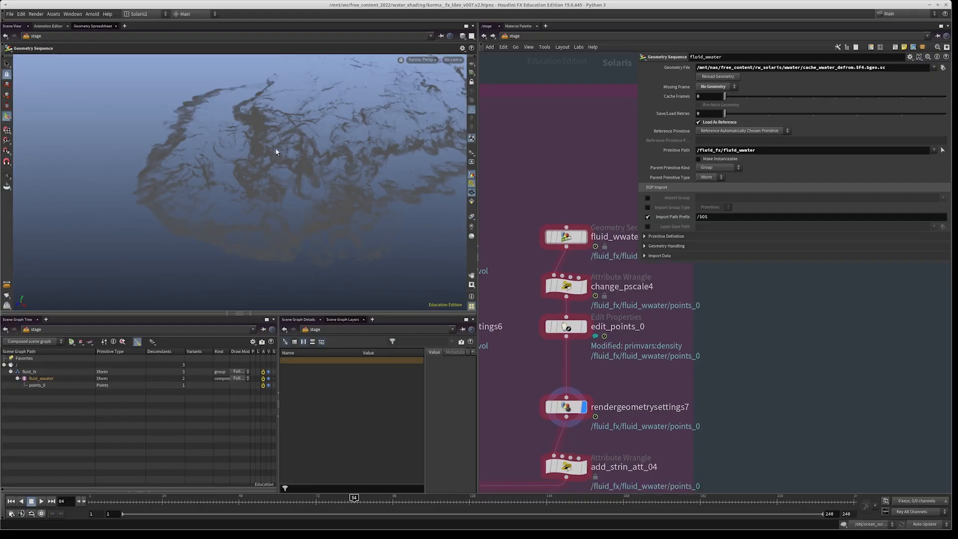
pyautogui.moveTo(628, 345); pyautogui.dragTo(531, 306)
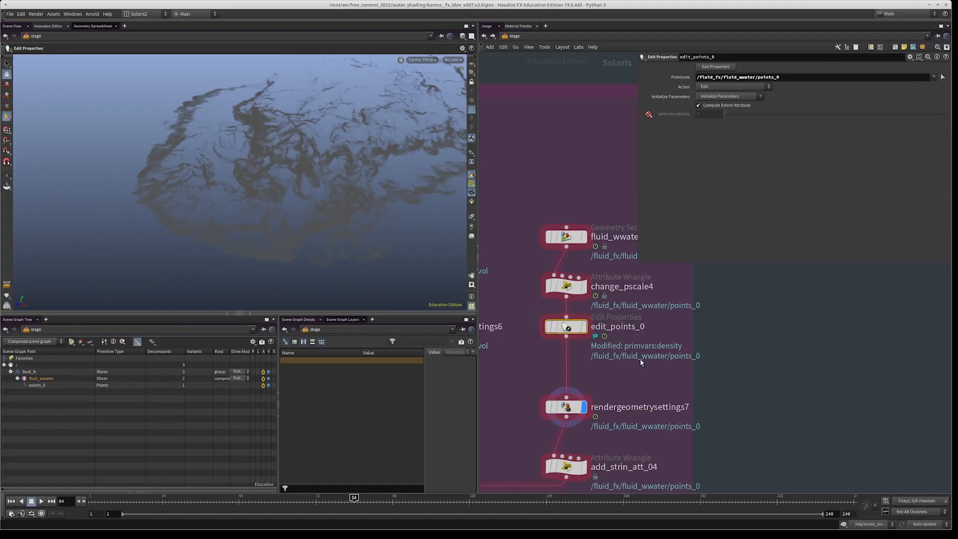
pyautogui.moveTo(640, 358); pyautogui.dragTo(567, 331)
# - Create an Edit Properties node after fluid_wwater from the primvars:density attribute of the points_0 primitive
pyautogui.click(566, 238)
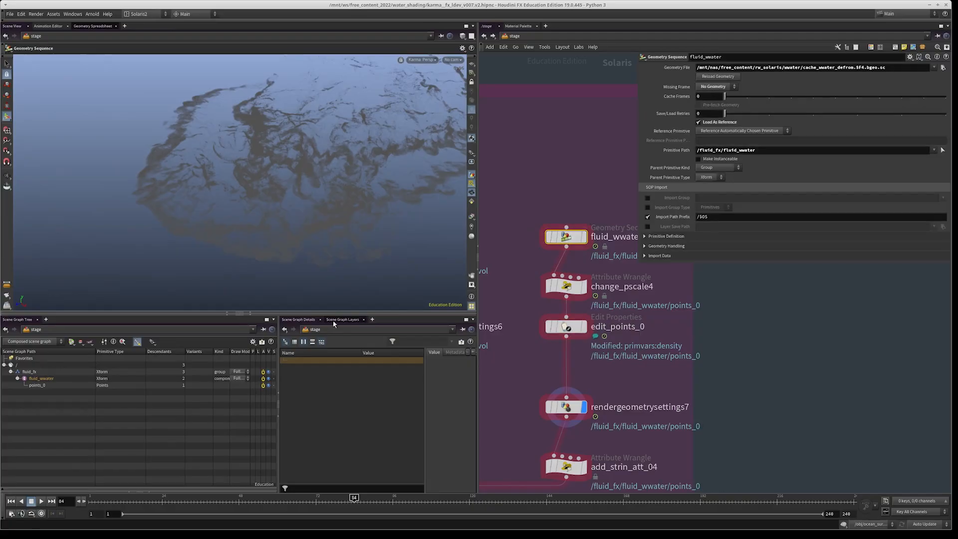
pyautogui.click(40, 385)
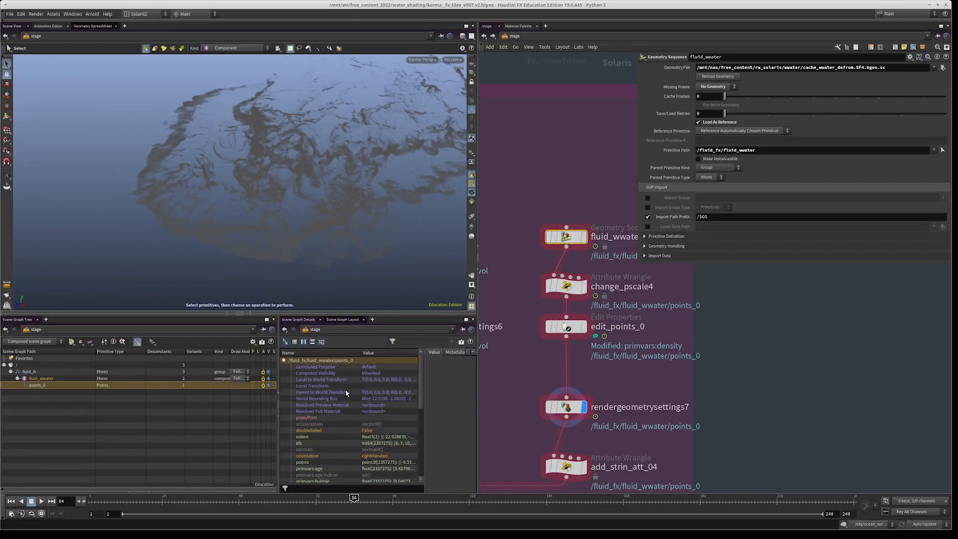
pyautogui.scroll(-5, 369, 404)
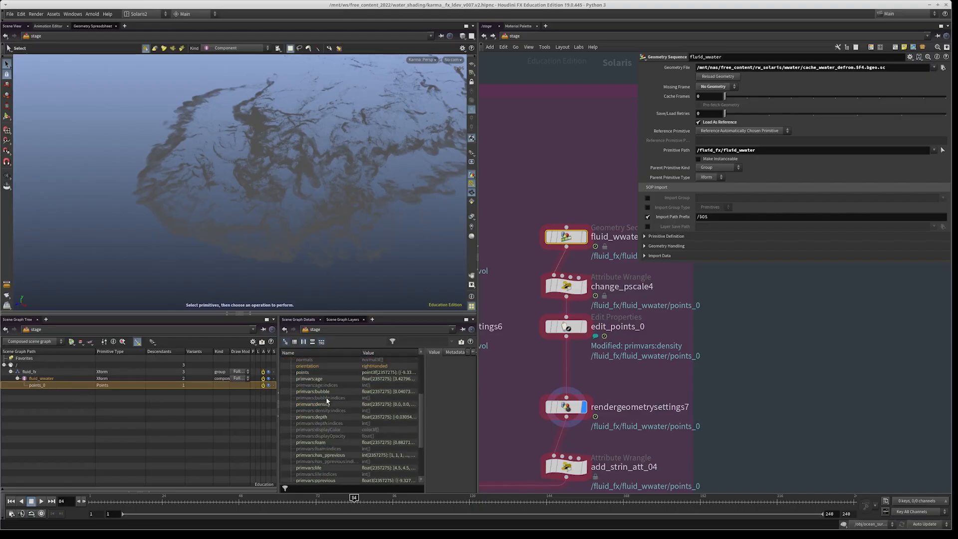
pyautogui.click(329, 405)
pyautogui.rightClick(317, 405)
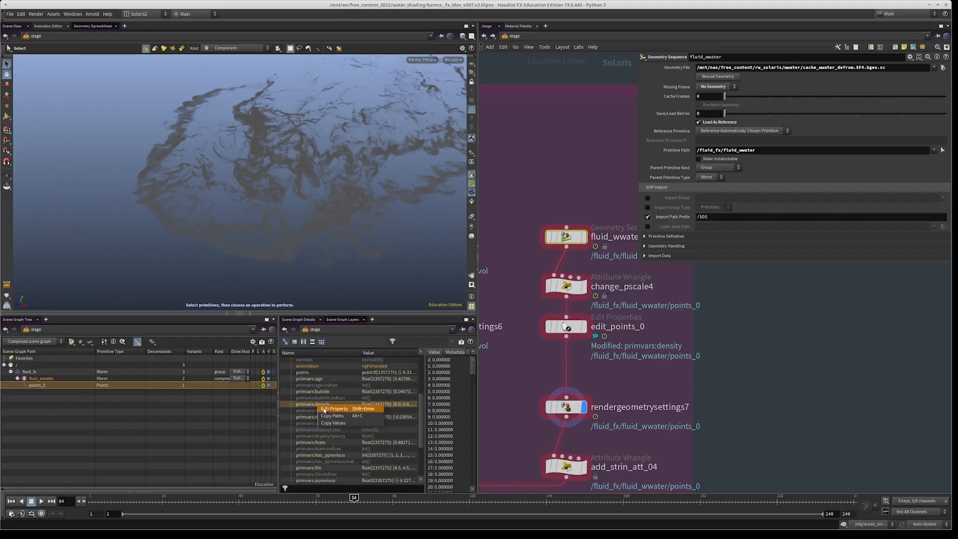
pyautogui.click(327, 408)
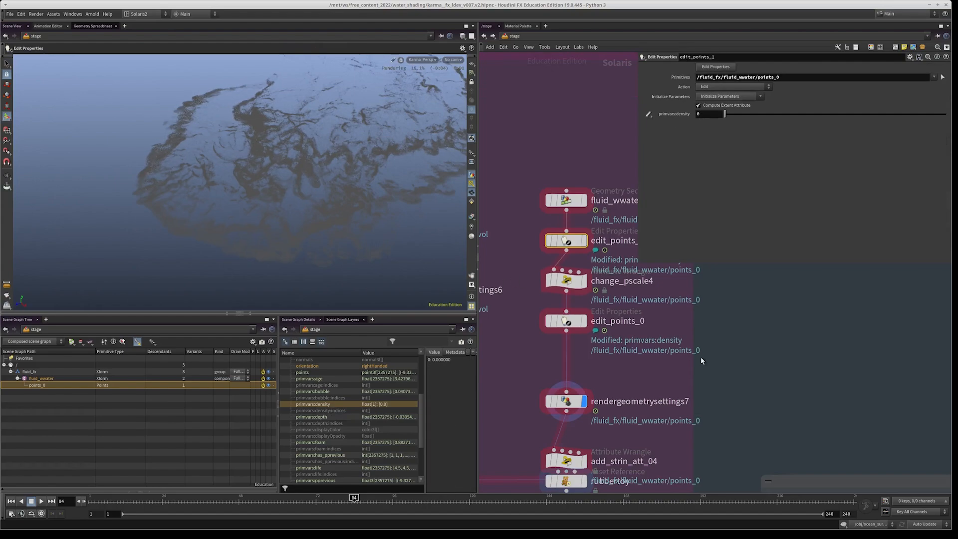
# - Set primvars:density to Block in the edit_points_1 demonstration node, and delete that node
pyautogui.click(648, 115)
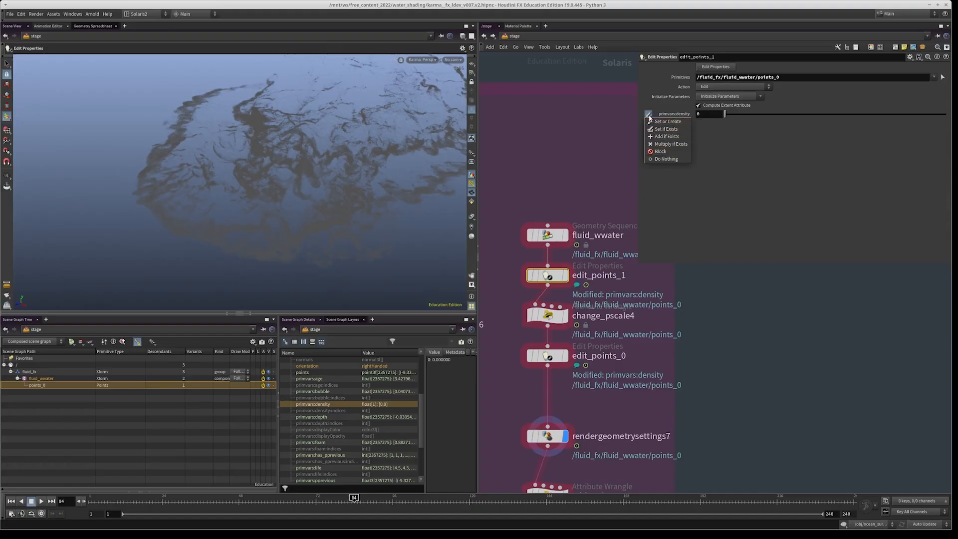
pyautogui.click(667, 153)
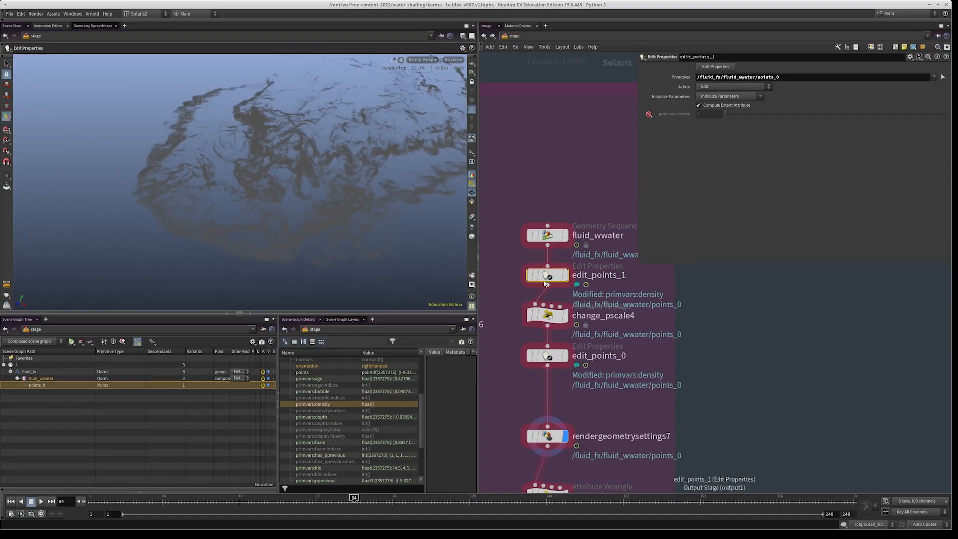
pyautogui.press('Delete')
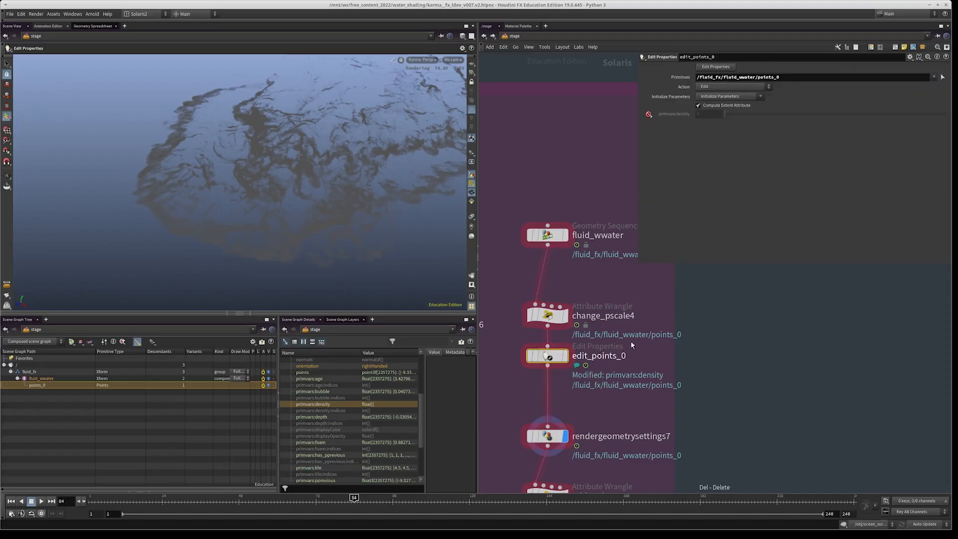
# - Set primvars:density to Block in edit_points_0
pyautogui.click(647, 116)
pyautogui.click(681, 153)
pyautogui.moveTo(585, 434); pyautogui.dragTo(596, 386, button='middle')
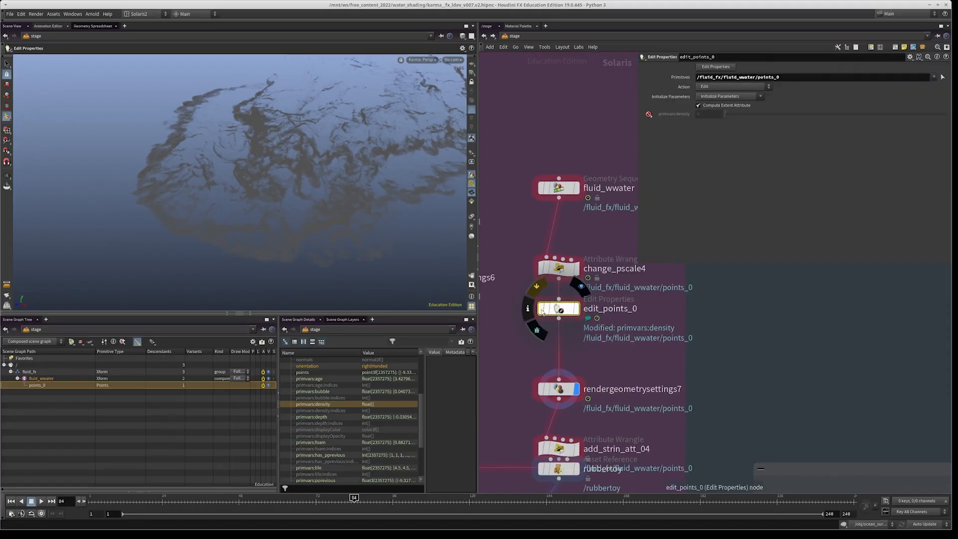
# - Toggle the bypass of edit_points_0 to compare the volume render with and without the blocked density, leaving the node active
pyautogui.click(541, 309)
pyautogui.click(542, 310)
pyautogui.click(542, 310)
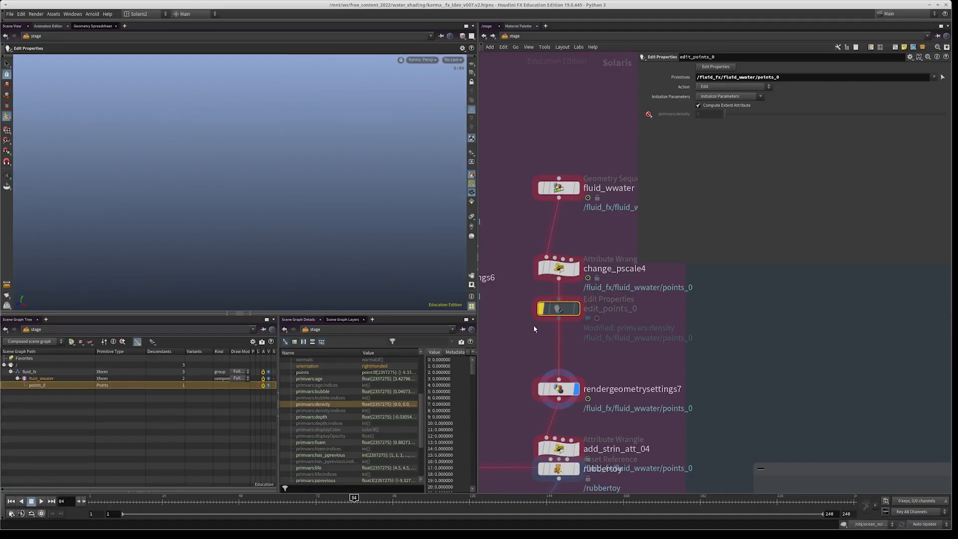
pyautogui.click(542, 310)
pyautogui.moveTo(587, 363); pyautogui.dragTo(583, 349, button='middle')
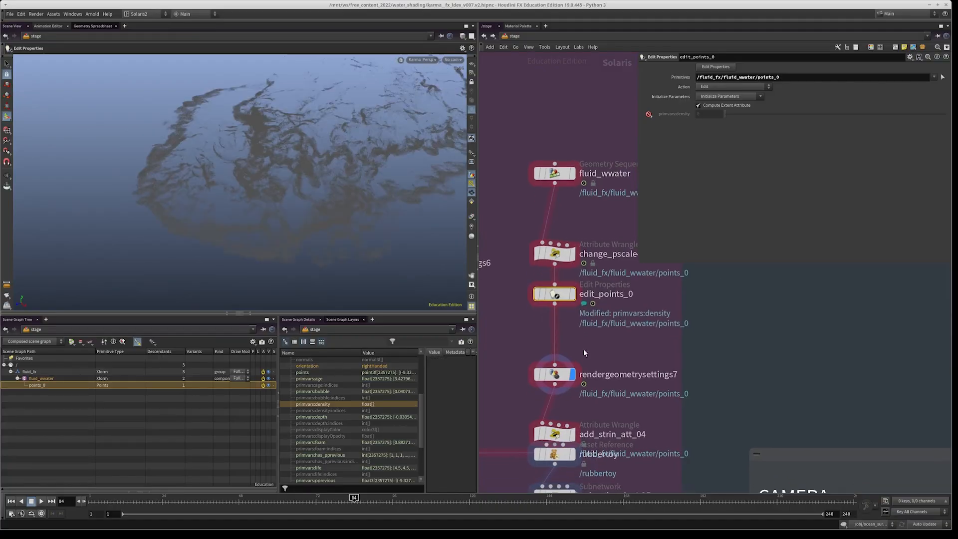
# - Review the rendergeometrysettings7 parameters, and display add_strin_att_04 to examine its my_id primvar expression
pyautogui.moveTo(597, 342); pyautogui.dragTo(517, 393)
pyautogui.scroll(3, 573, 367)
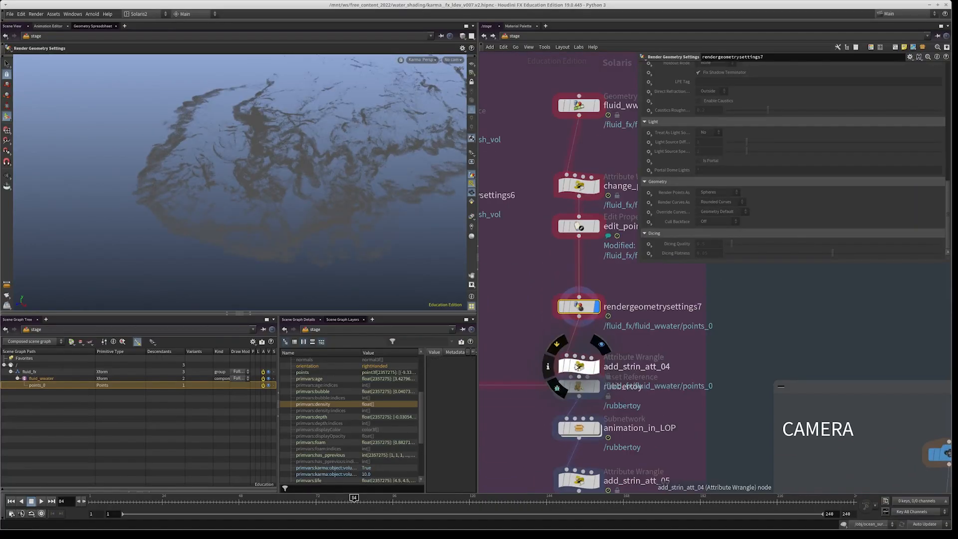
pyautogui.moveTo(631, 367); pyautogui.dragTo(668, 342, button='middle')
pyautogui.click(603, 322)
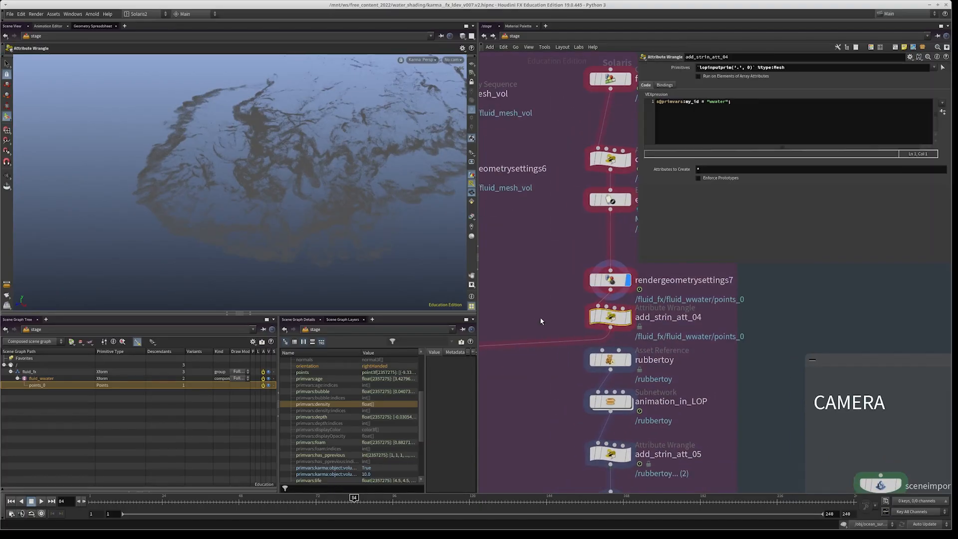
pyautogui.scroll(-8, 599, 334)
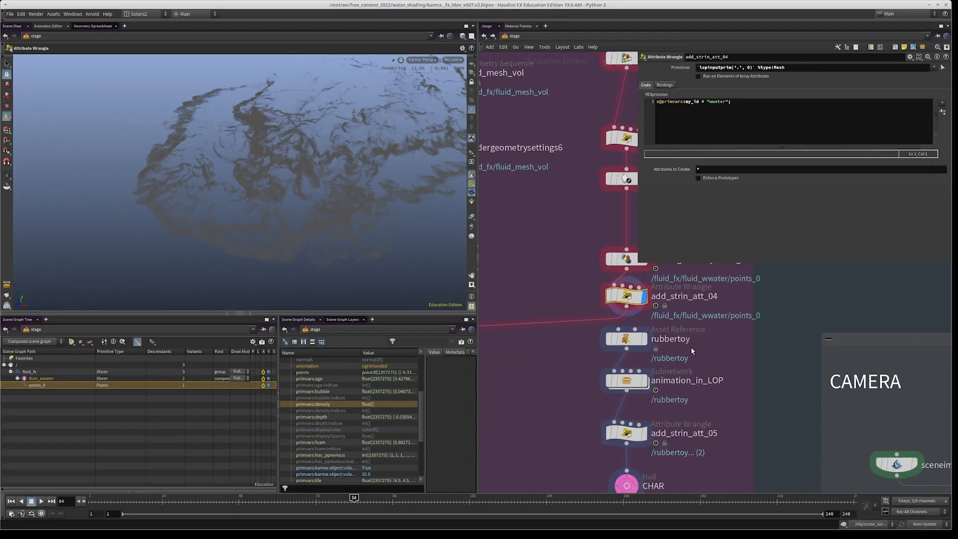
pyautogui.moveTo(634, 369); pyautogui.dragTo(641, 344, button='middle')
pyautogui.scroll(4, 650, 346)
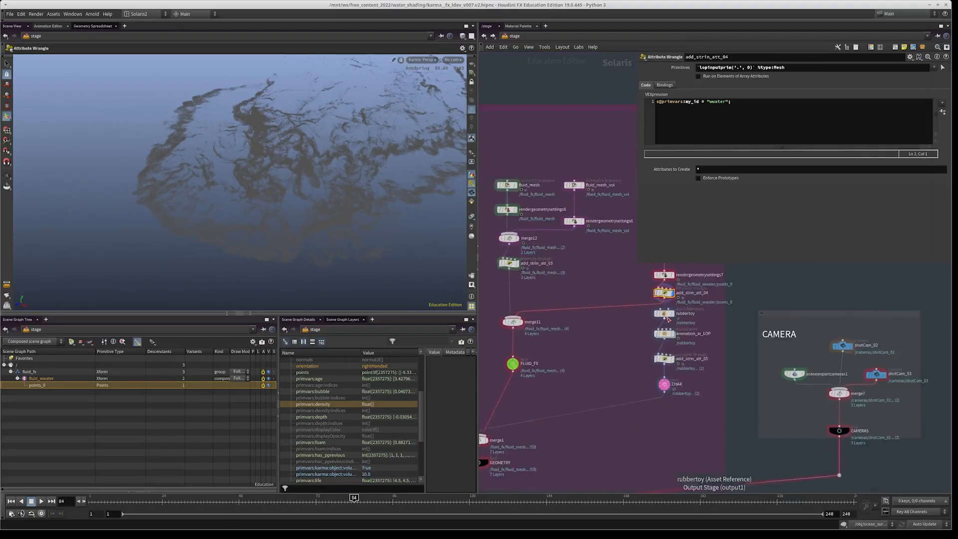
# - Display the rubbertoy, animation_in_LOP and add_strin_att_05 nodes in turn and examine the toy's my_id expression
pyautogui.click(668, 312)
pyautogui.click(671, 341)
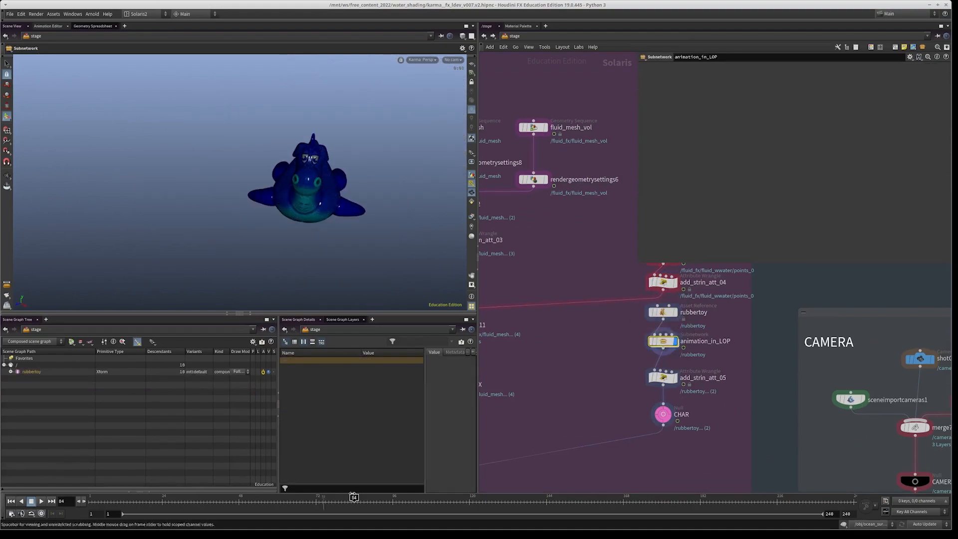
pyautogui.moveTo(583, 349); pyautogui.dragTo(585, 346, button='middle')
pyautogui.moveTo(624, 356); pyautogui.dragTo(689, 383)
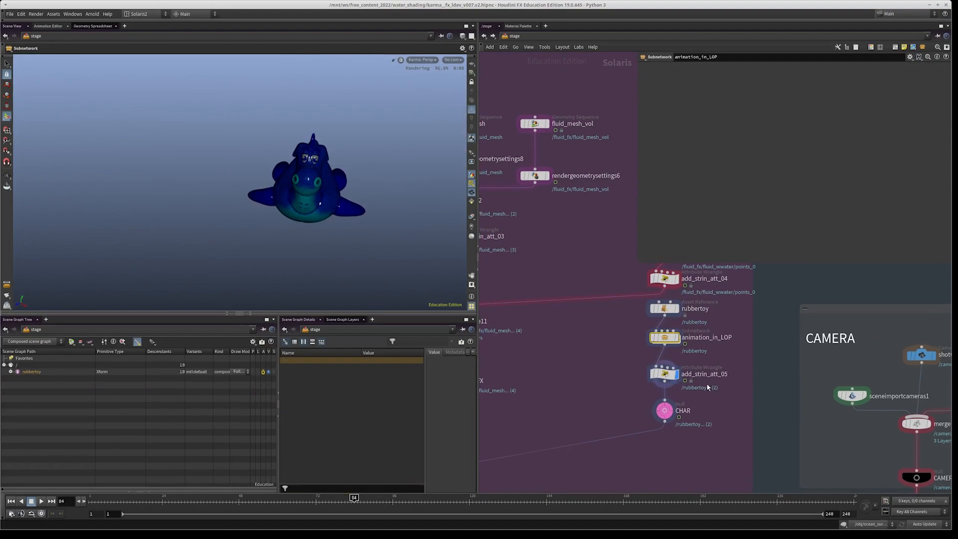
pyautogui.scroll(-4, 607, 385)
pyautogui.moveTo(607, 385); pyautogui.dragTo(745, 277, button='middle')
pyautogui.scroll(-4, 651, 364)
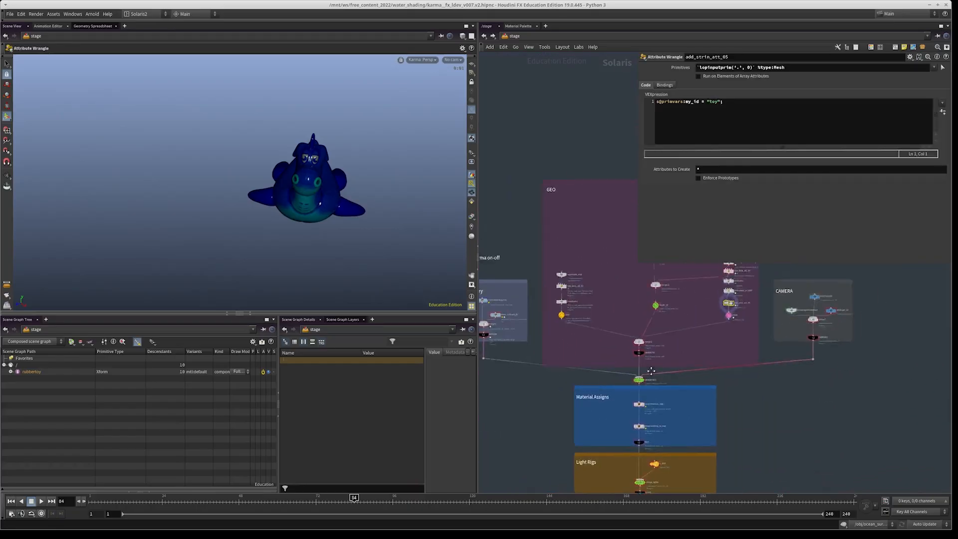
# - Go to the CAMERA network box, select its camera nodes and review their view settings
pyautogui.moveTo(907, 290); pyautogui.dragTo(780, 334, button='middle')
pyautogui.scroll(3, 781, 335)
pyautogui.moveTo(681, 357); pyautogui.dragTo(710, 335, button='middle')
pyautogui.moveTo(779, 280); pyautogui.dragTo(566, 411)
pyautogui.moveTo(757, 347); pyautogui.dragTo(806, 297, button='middle')
# - Display the MERGE-INIT node that combines the geometry and camera branches above the Material Assigns box
pyautogui.scroll(-3, 786, 339)
pyautogui.moveTo(757, 398); pyautogui.dragTo(808, 370, button='middle')
pyautogui.scroll(4, 702, 361)
pyautogui.moveTo(551, 343); pyautogui.dragTo(642, 344, button='middle')
pyautogui.scroll(3, 642, 344)
pyautogui.press('r')
pyautogui.click(604, 376)
pyautogui.moveTo(548, 393); pyautogui.dragTo(541, 329, button='middle')
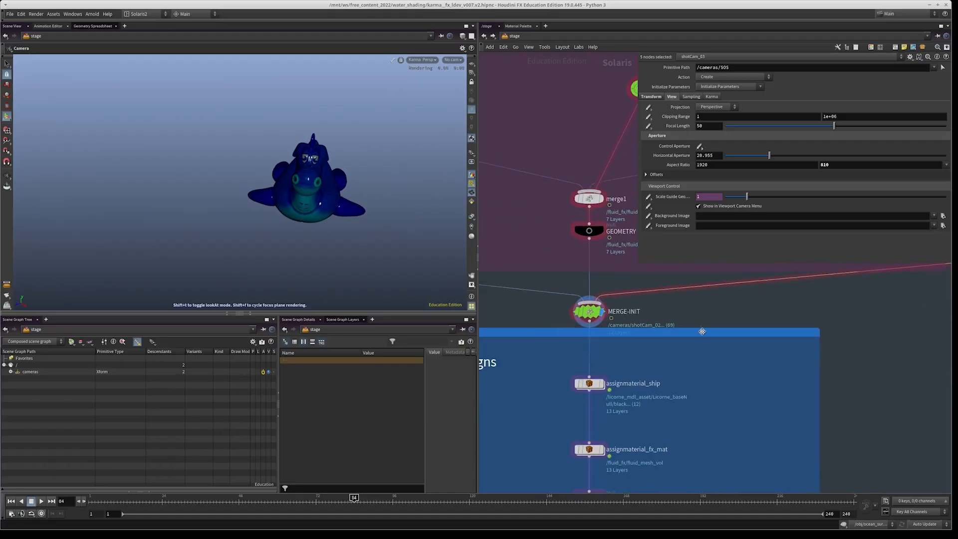
# - Select the assignmaterial_ship node in the Material Assigns box and review its primitive-to-material assignments
pyautogui.moveTo(284, 193); pyautogui.dragTo(190, 180, button='right')
pyautogui.moveTo(190, 180); pyautogui.dragTo(314, 199)
pyautogui.moveTo(669, 339); pyautogui.dragTo(694, 282, button='middle')
pyautogui.moveTo(649, 309); pyautogui.dragTo(573, 362)
pyautogui.scroll(-2, 772, 131)
pyautogui.scroll(-5, 773, 128)
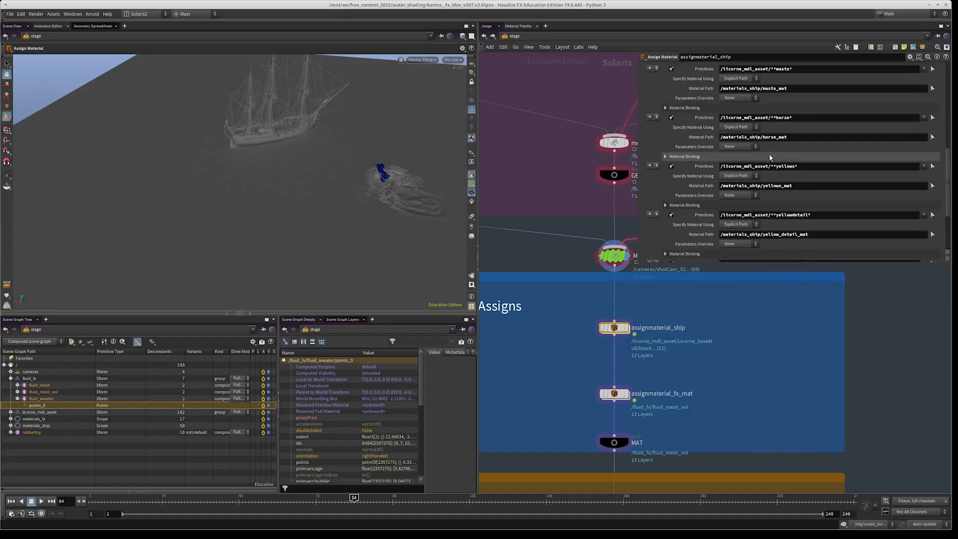
# - Select and display assignmaterial_fx_mat and review the materials assigned to the three fluid_fx primitives
pyautogui.moveTo(638, 389); pyautogui.dragTo(631, 350, button='middle')
pyautogui.click(632, 351)
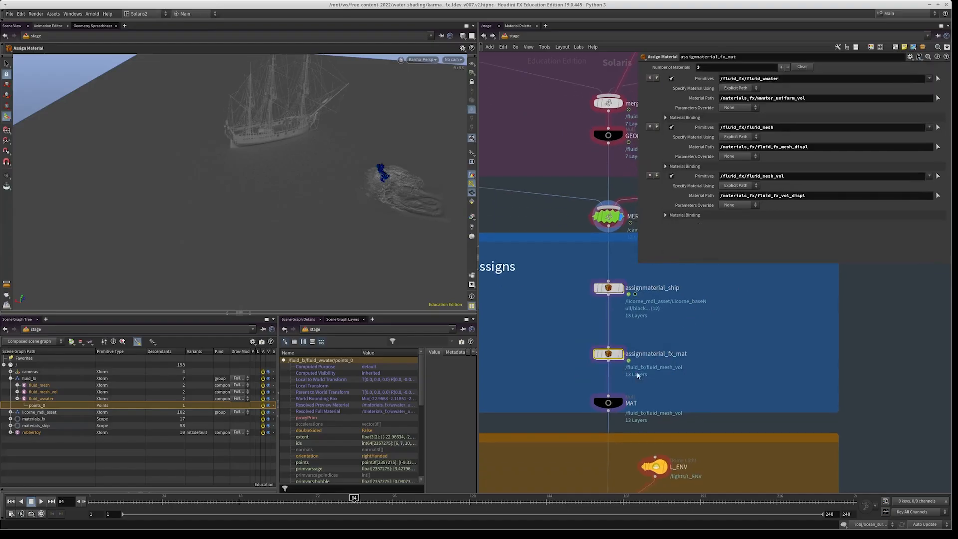
pyautogui.click(619, 354)
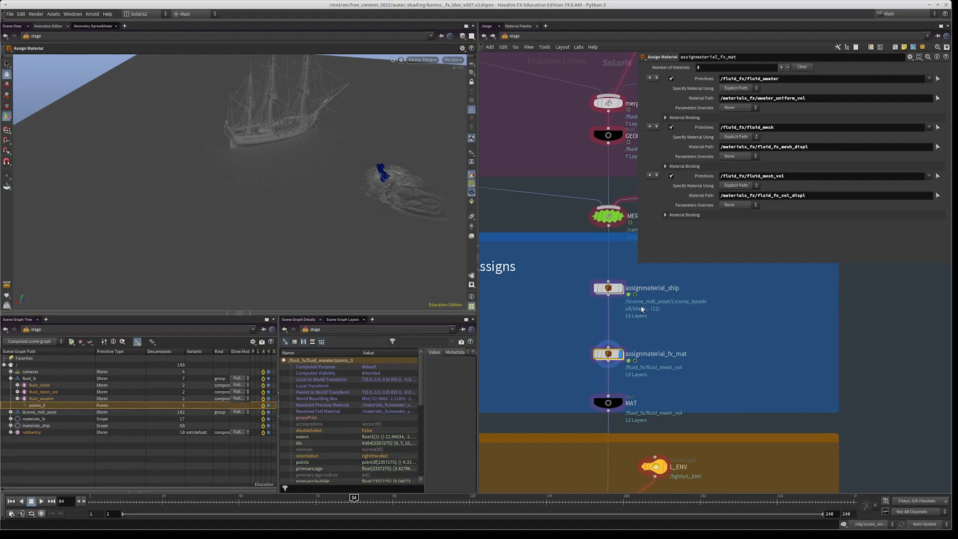
pyautogui.moveTo(747, 353); pyautogui.dragTo(739, 365, button='middle')
pyautogui.scroll(-3, 713, 354)
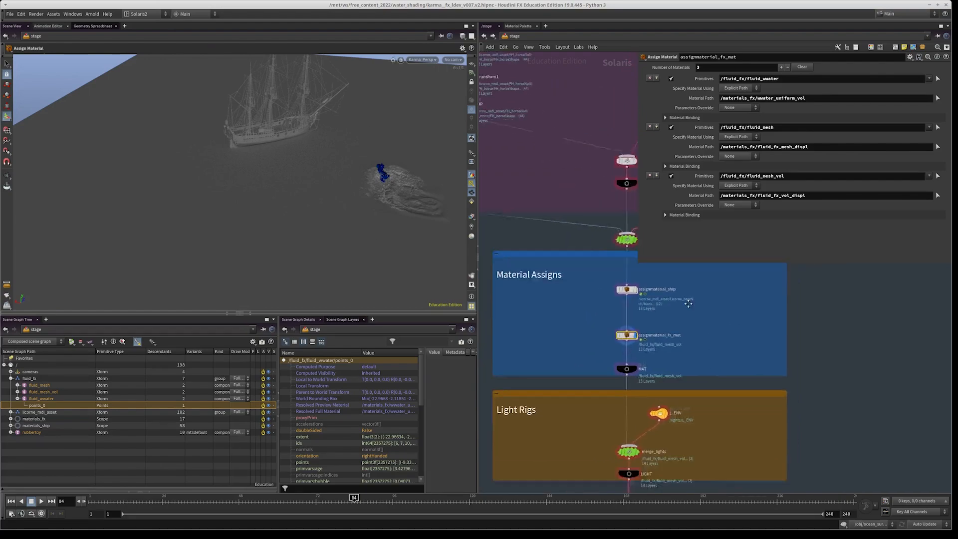
# - Display the LIGHT node at the end of the Light Rigs box
pyautogui.moveTo(701, 335); pyautogui.dragTo(668, 263, button='middle')
pyautogui.click(416, 60)
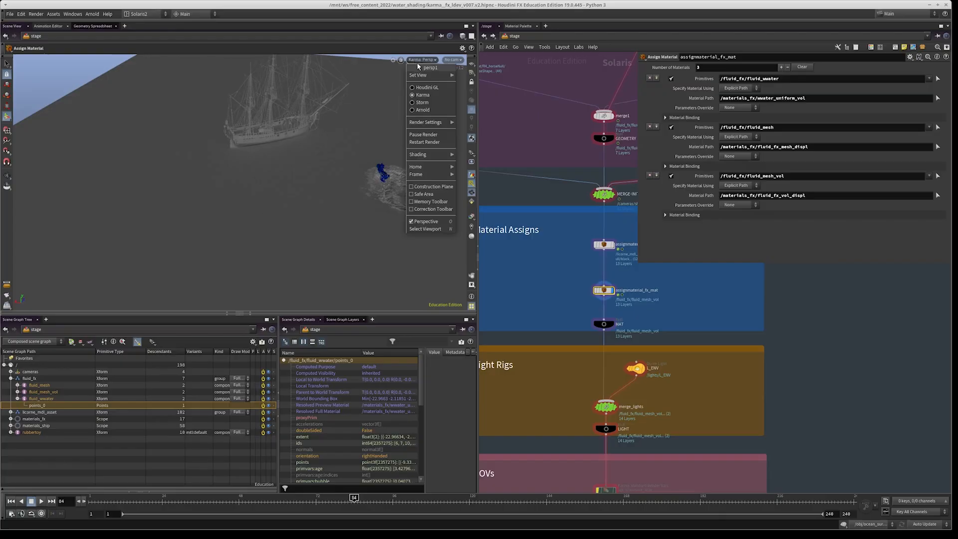
pyautogui.click(746, 342)
pyautogui.moveTo(748, 346); pyautogui.dragTo(738, 296, button='middle')
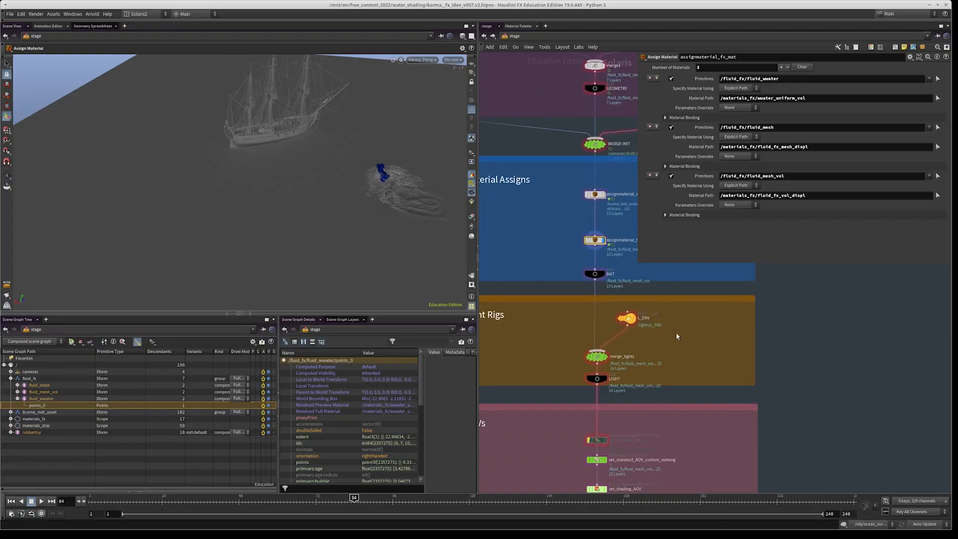
pyautogui.scroll(2, 654, 376)
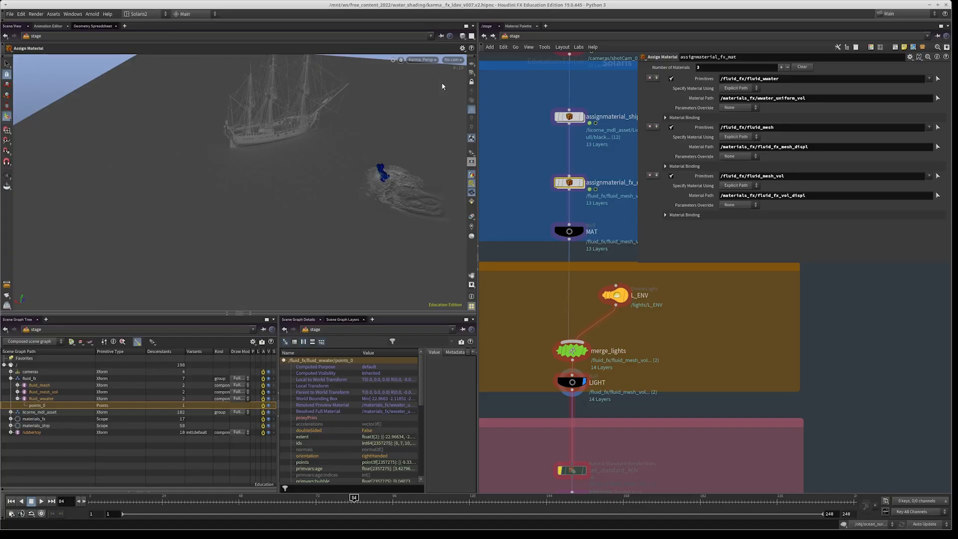
# - Look through the /cameras/shotCam_01 camera in the viewport
pyautogui.click(451, 59)
pyautogui.click(453, 67)
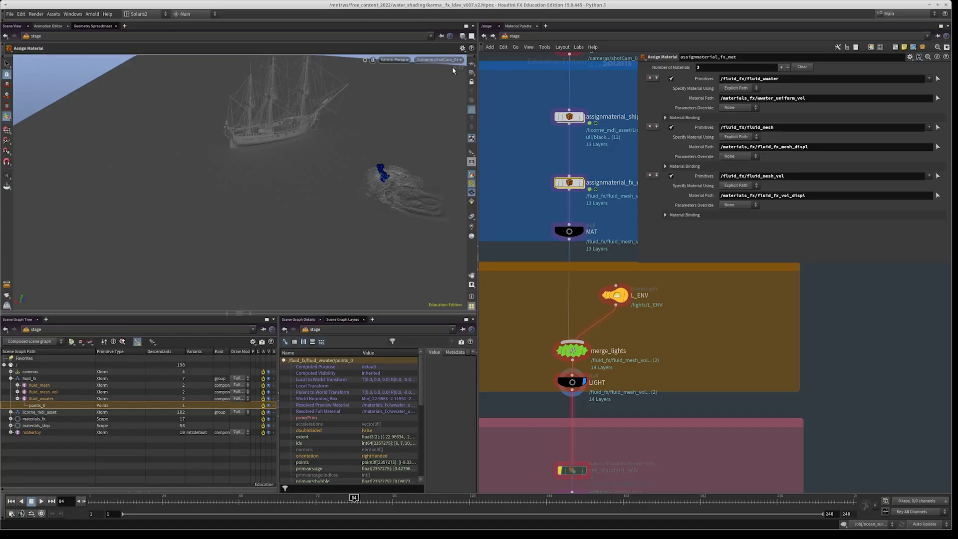
pyautogui.click(450, 60)
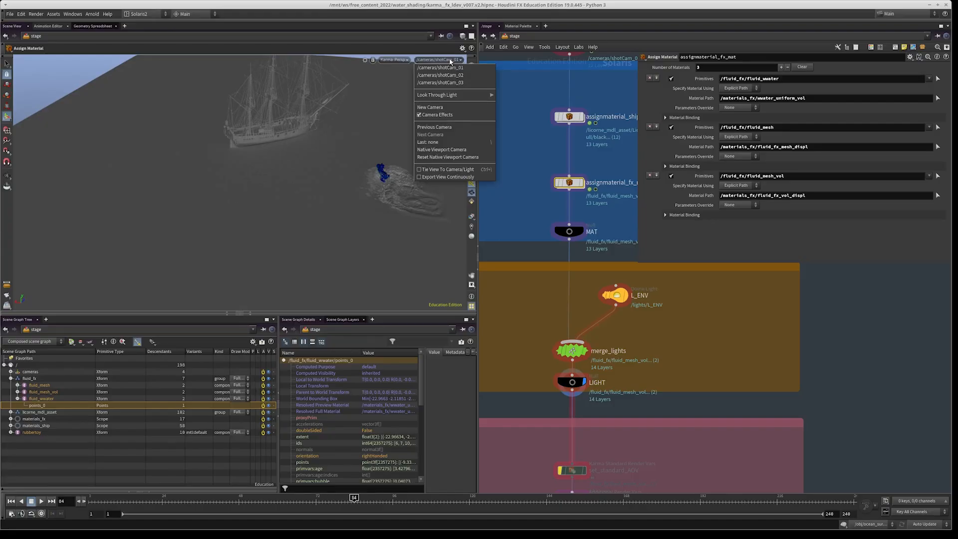
pyautogui.click(735, 342)
# - Select and display the camera2 node in the RENDER box
pyautogui.scroll(-5, 718, 360)
pyautogui.moveTo(703, 376); pyautogui.dragTo(708, 240, button='middle')
pyautogui.scroll(3, 698, 299)
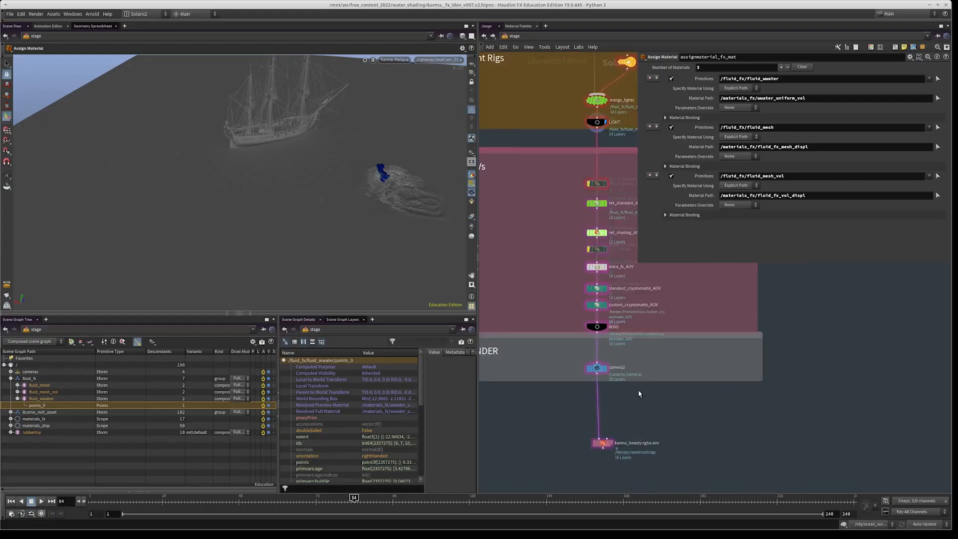
pyautogui.scroll(3, 629, 379)
pyautogui.click(580, 364)
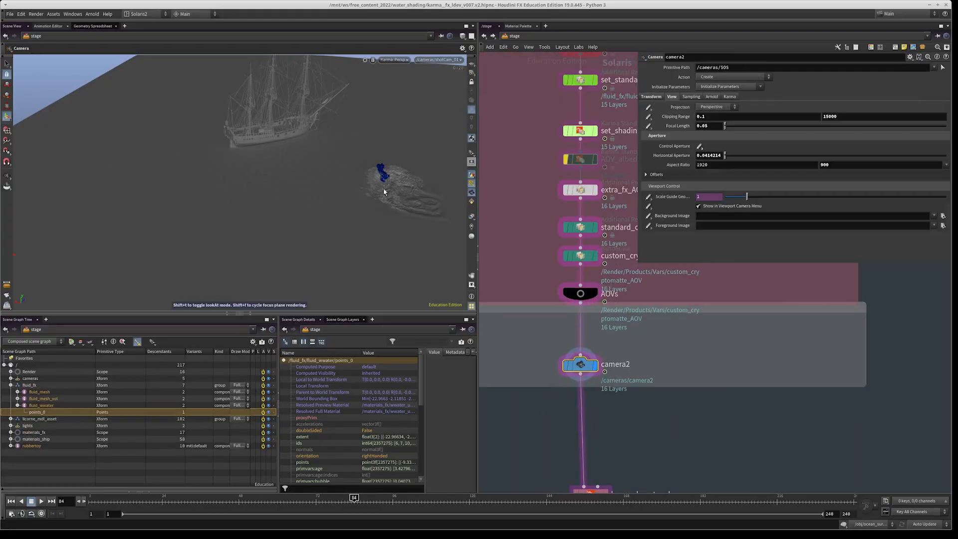
# - Restart the Karma viewport render and look through /cameras/camera2
pyautogui.click(439, 60)
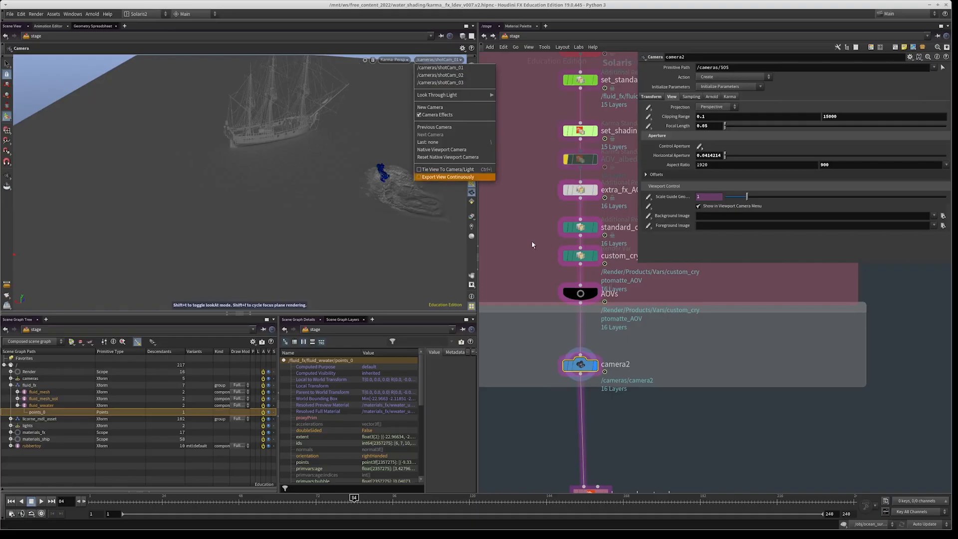
pyautogui.press('Escape')
pyautogui.click(394, 60)
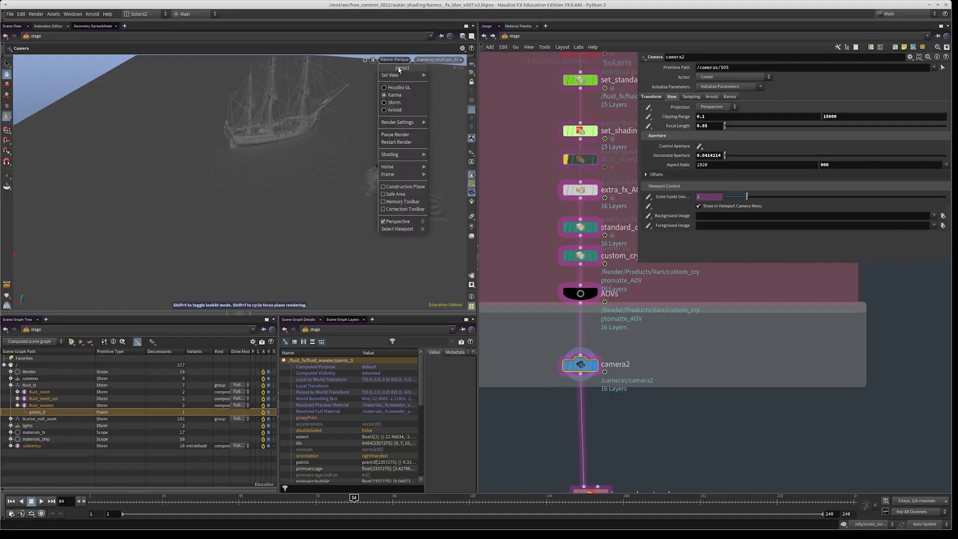
pyautogui.click(396, 142)
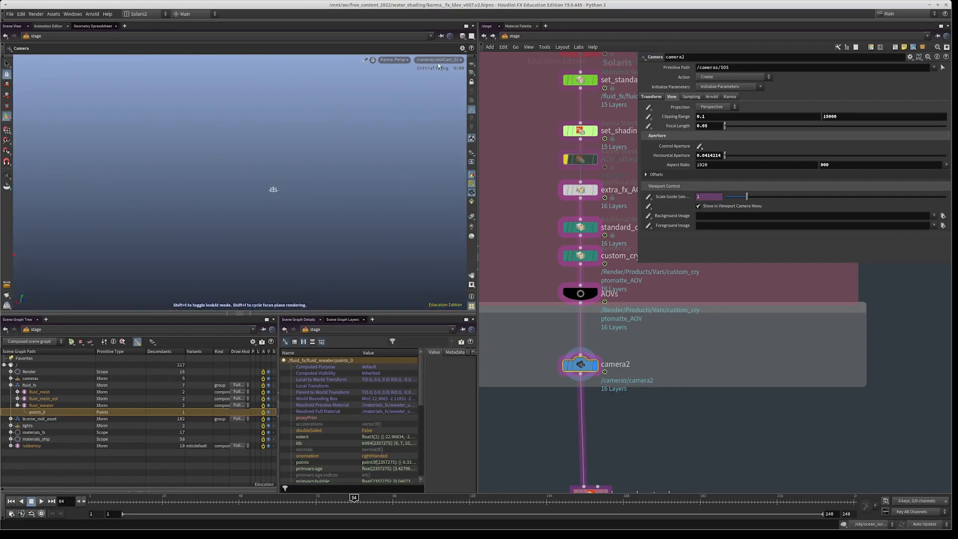
pyautogui.click(439, 60)
pyautogui.click(449, 66)
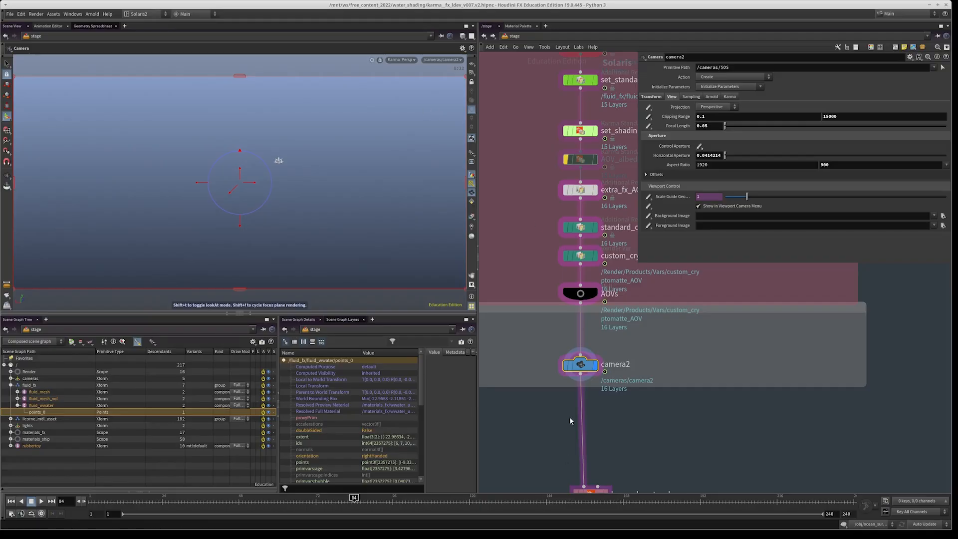
# - Examine the node chain through the Material Assigns, Light Rigs, AOVs and RENDER boxes while the viewport renders
pyautogui.scroll(-5, 648, 405)
pyautogui.moveTo(648, 406); pyautogui.dragTo(626, 429, button='middle')
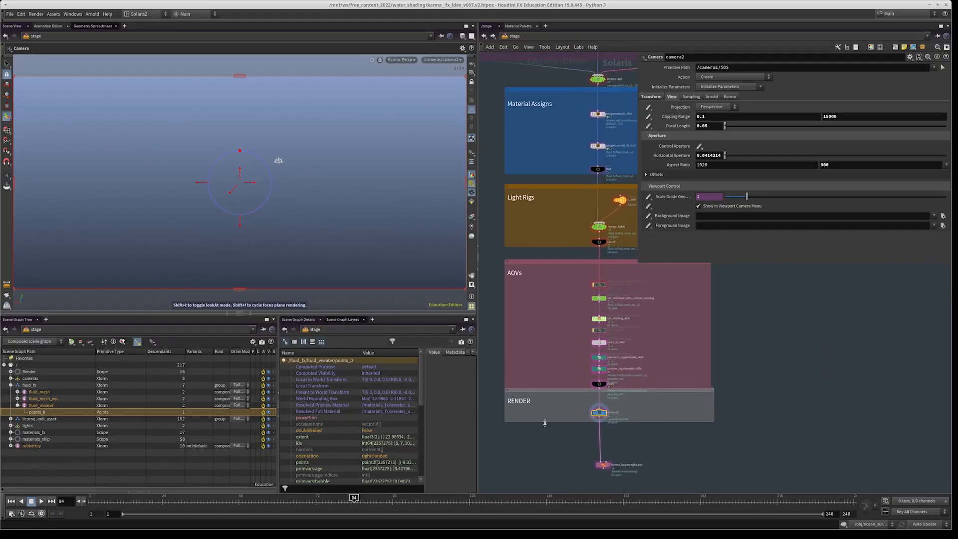
pyautogui.moveTo(884, 384); pyautogui.dragTo(827, 430, button='middle')
pyautogui.scroll(-2, 867, 412)
pyautogui.scroll(5, 705, 337)
pyautogui.moveTo(557, 243); pyautogui.dragTo(578, 288, button='middle')
pyautogui.scroll(3, 586, 293)
pyautogui.scroll(-1, 606, 301)
pyautogui.scroll(-3, 607, 301)
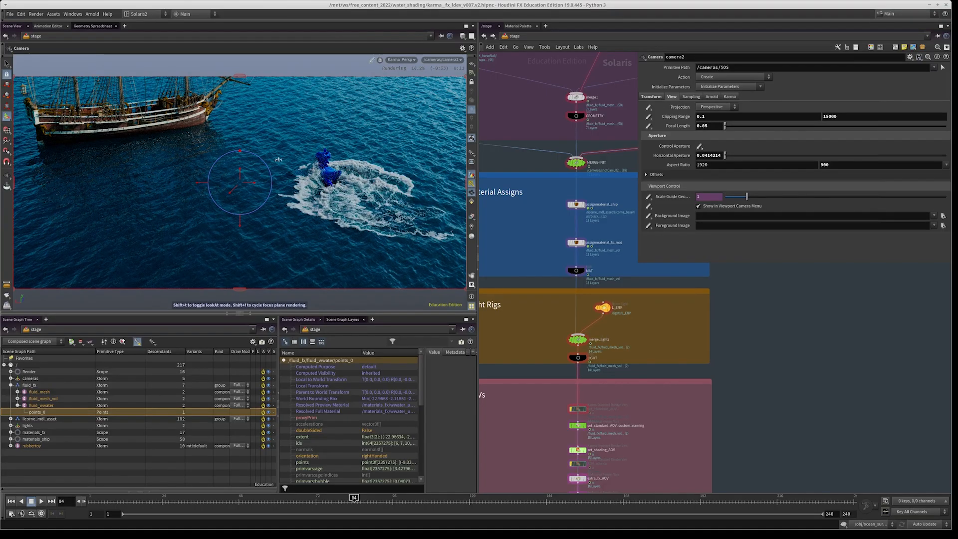
# - Switch to the djv viewer, play the full_content render sequence, and return to Houdini
pyautogui.hotkey('alt', 'Tab')
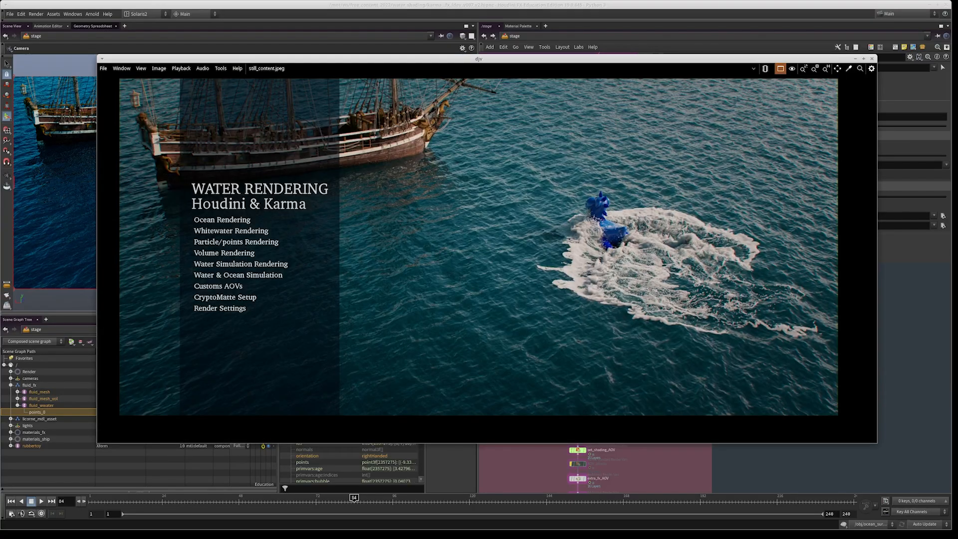
pyautogui.hotkey('alt', 'Tab')
pyautogui.click(91, 441)
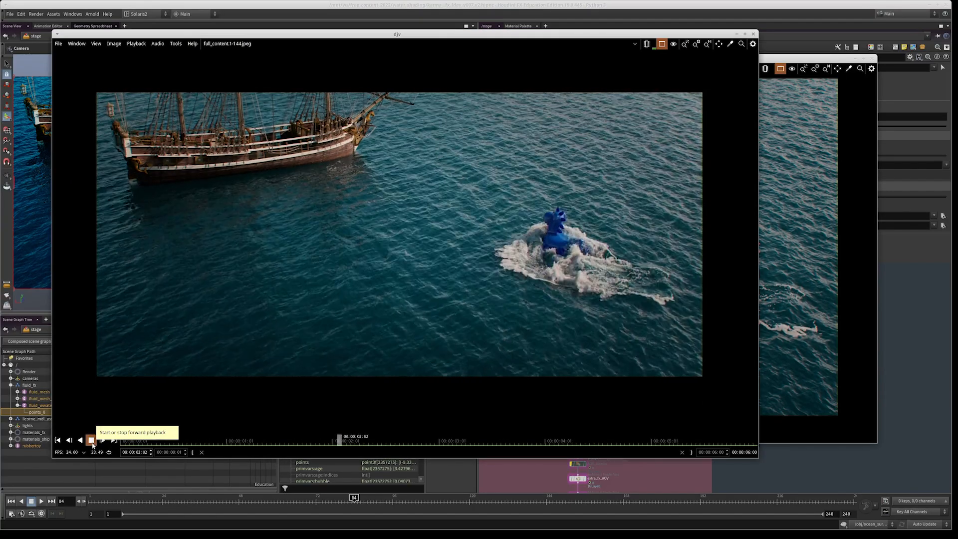
pyautogui.click(480, 6)
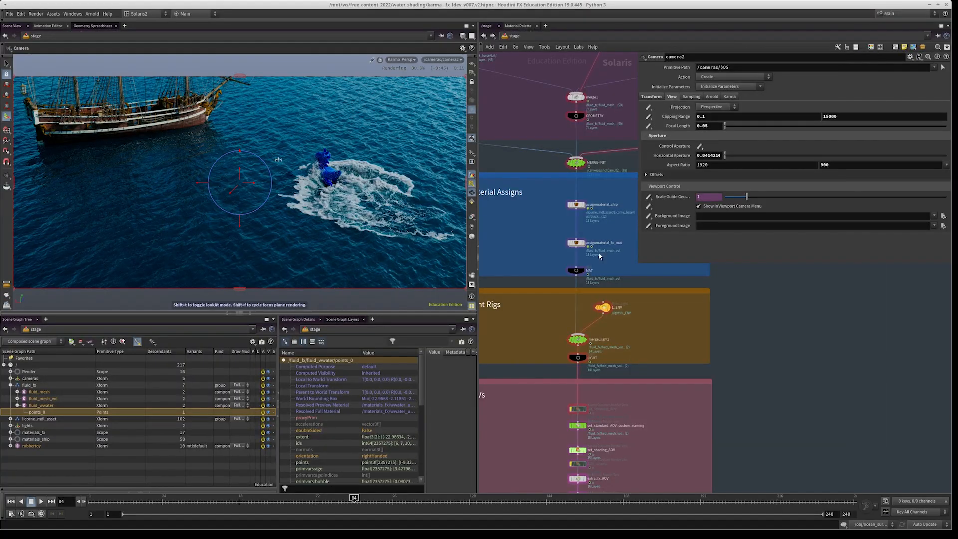
# - Go over the AOVs box, then switch to MPlay and inspect the fx_utils AOV of the full_water_fx render up close
pyautogui.moveTo(630, 358); pyautogui.dragTo(640, 399, button='right')
pyautogui.moveTo(629, 343); pyautogui.dragTo(627, 316, button='middle')
pyautogui.scroll(6, 627, 315)
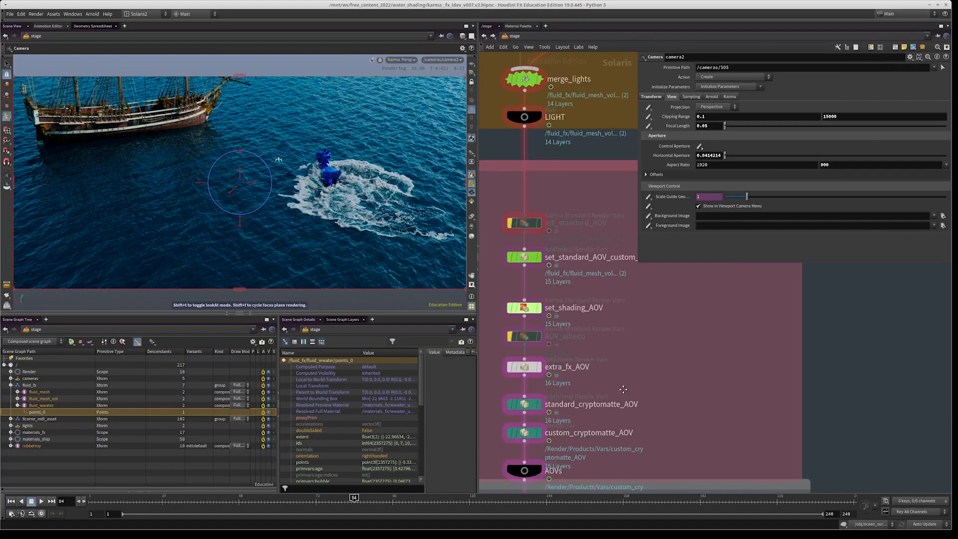
pyautogui.scroll(-3, 621, 388)
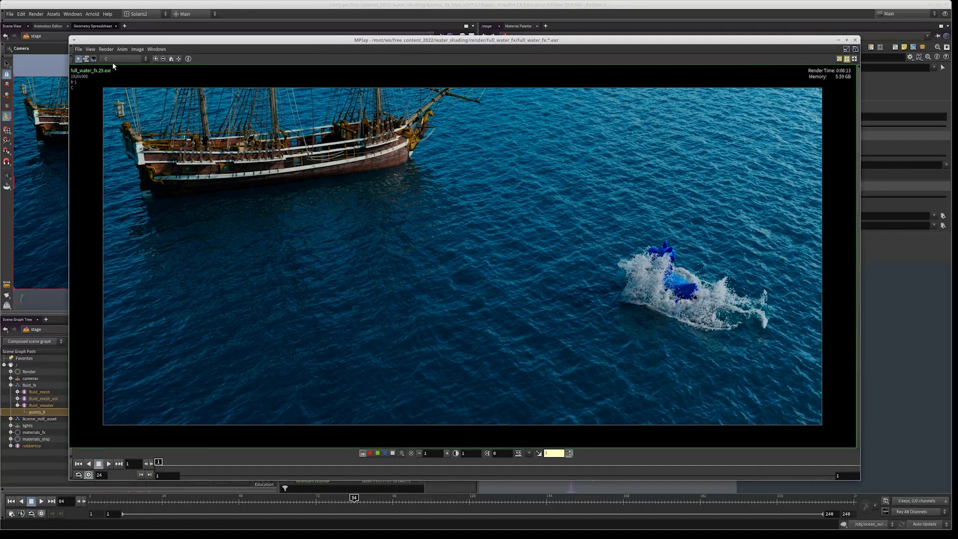
pyautogui.click(113, 60)
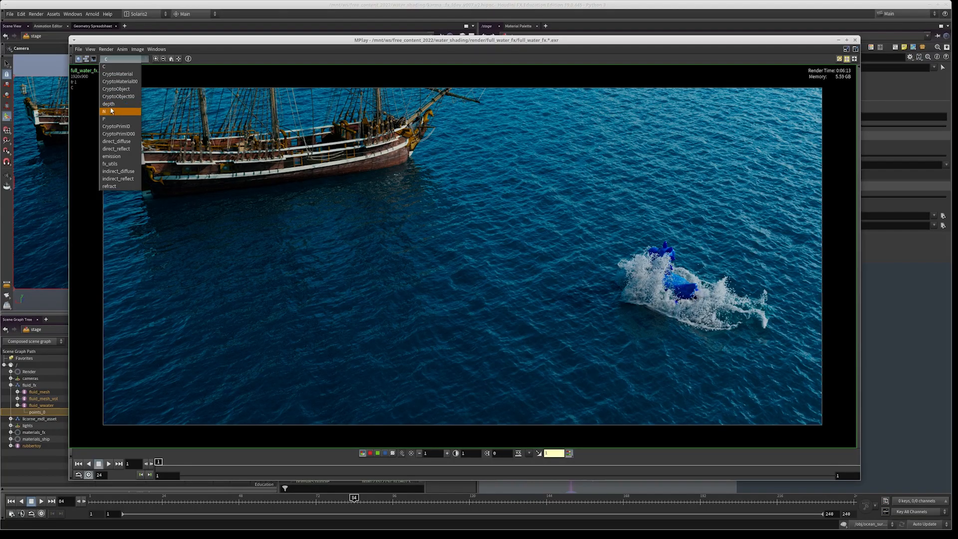
pyautogui.click(116, 164)
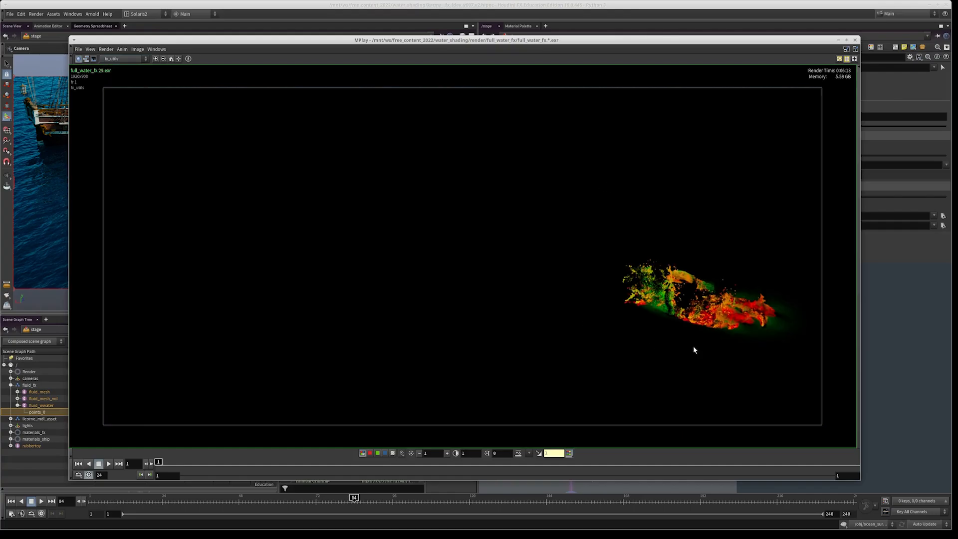
pyautogui.moveTo(649, 347); pyautogui.dragTo(520, 300, button='middle')
pyautogui.scroll(4, 520, 300)
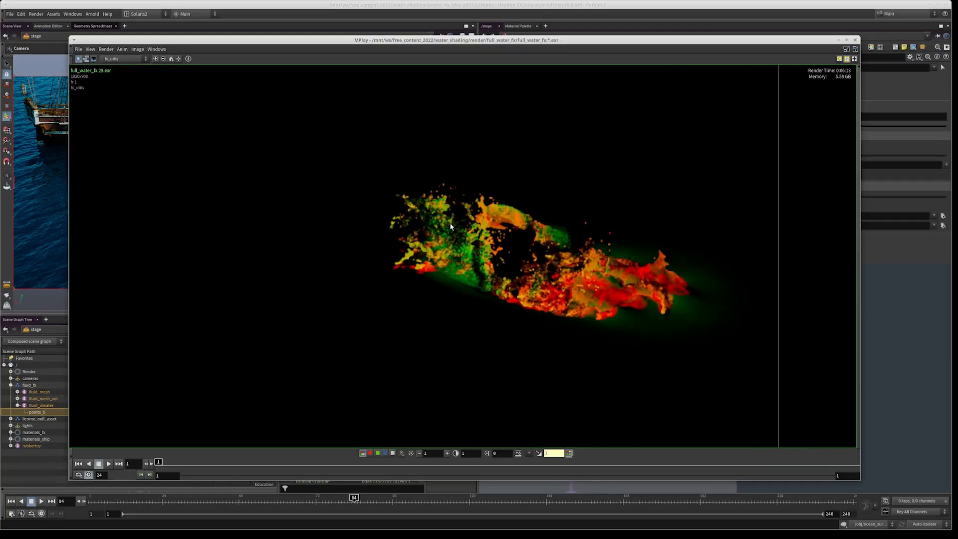
# - View the fx_utils AOV's red and green channels separately, and restore the full-colour display
pyautogui.click(370, 453)
pyautogui.click(377, 453)
pyautogui.click(362, 453)
pyautogui.click(122, 59)
pyautogui.click(120, 164)
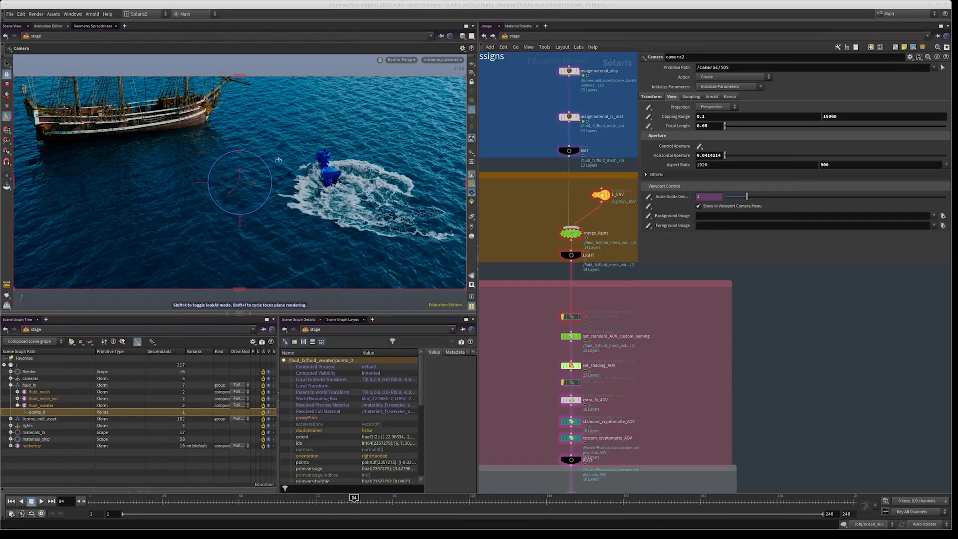
# - Return to Houdini and select the set_standard_AOV_custom_naming node in the AOVs box
pyautogui.scroll(-2, 706, 301)
pyautogui.scroll(6, 655, 318)
pyautogui.moveTo(599, 330); pyautogui.dragTo(460, 378)
pyautogui.moveTo(651, 382); pyautogui.dragTo(690, 374, button='middle')
pyautogui.scroll(-5, 612, 380)
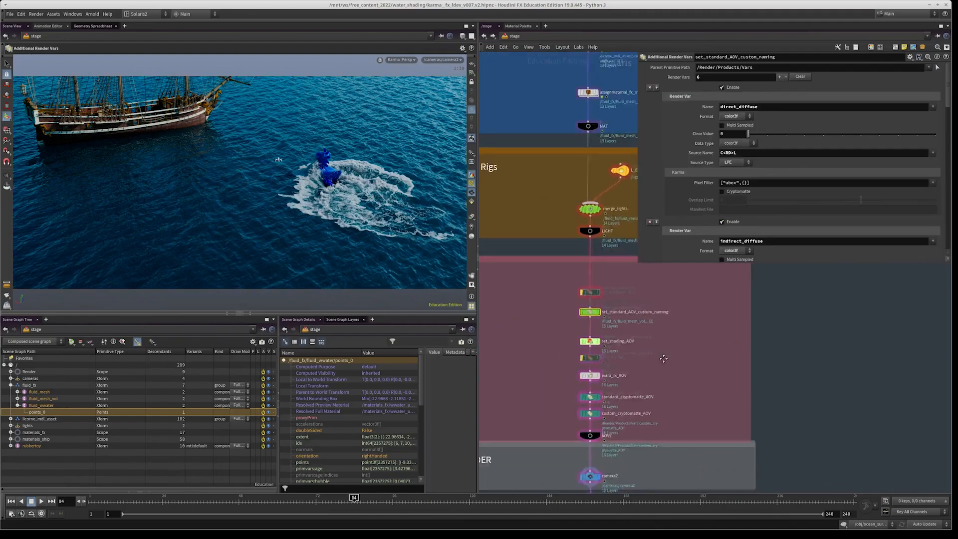
# - Select the karma_beauty.rgba.aov node and review its render settings
pyautogui.scroll(5, 613, 379)
pyautogui.moveTo(614, 393); pyautogui.dragTo(542, 442)
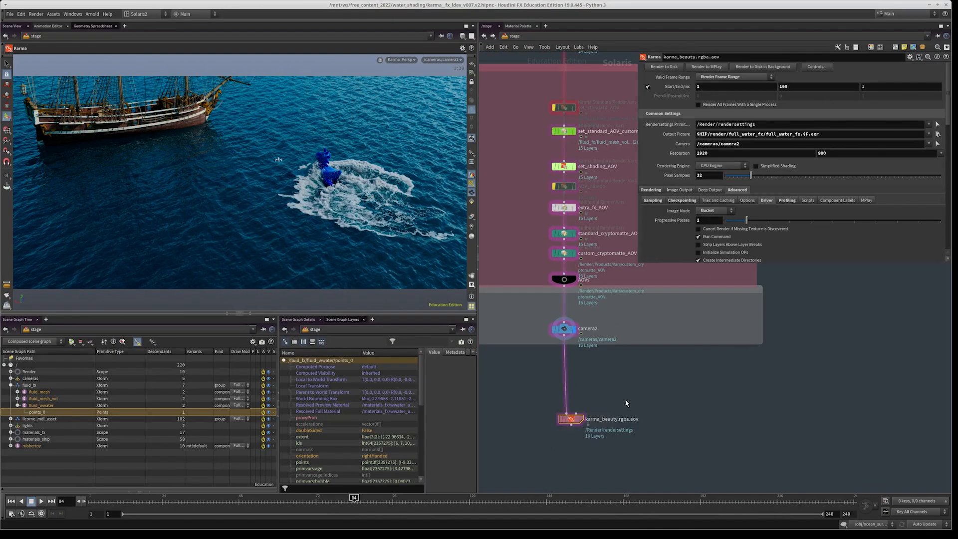
pyautogui.scroll(-3, 674, 210)
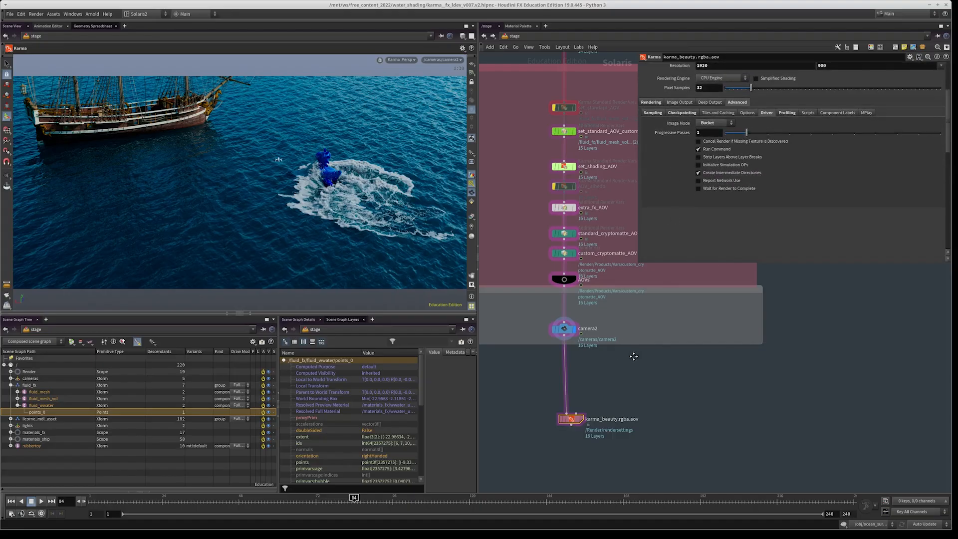
# - Select set_standard_AOV_custom_naming again and examine its direct_diffuse render var
pyautogui.moveTo(634, 356); pyautogui.dragTo(628, 504, button='middle')
pyautogui.scroll(4, 599, 310)
pyautogui.click(530, 248)
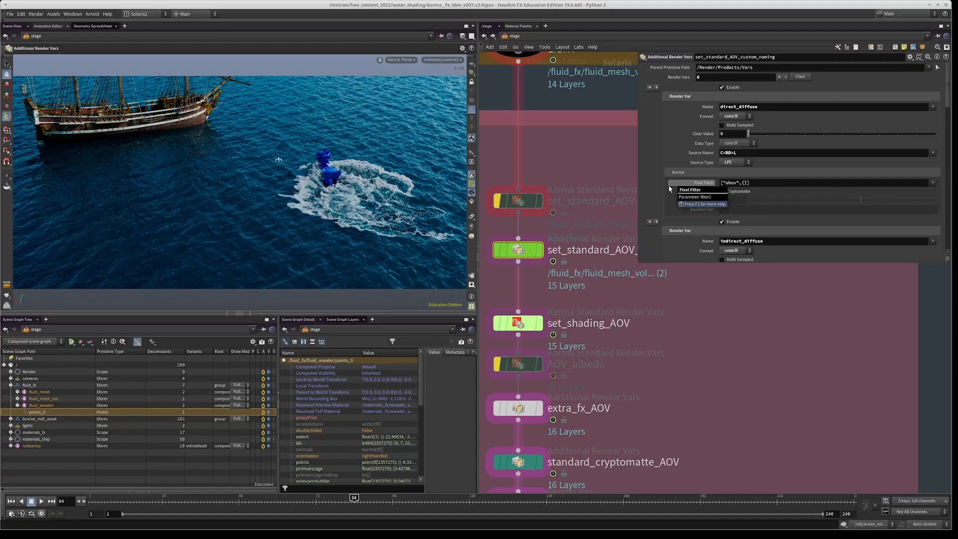
pyautogui.scroll(-1, 585, 344)
pyautogui.moveTo(637, 327); pyautogui.dragTo(643, 363, button='middle')
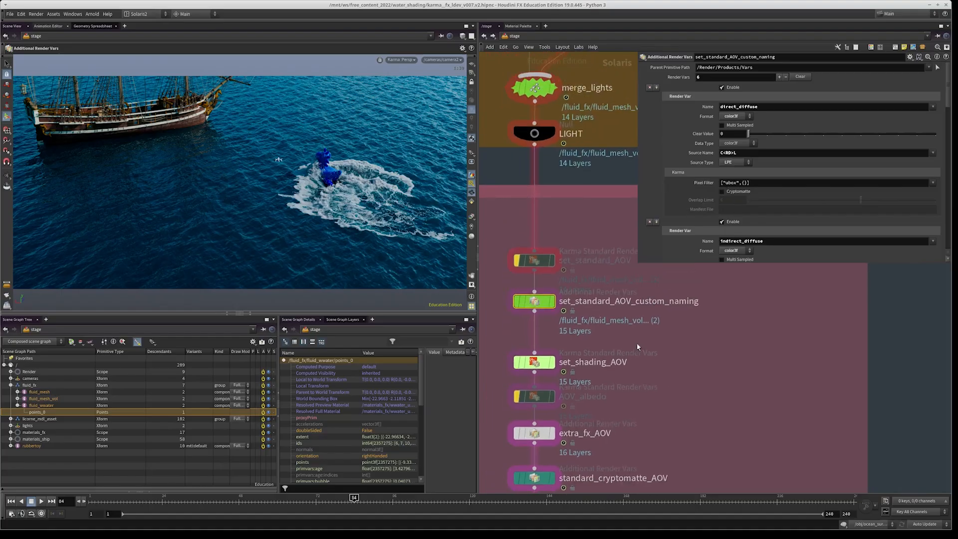
pyautogui.scroll(1, 623, 326)
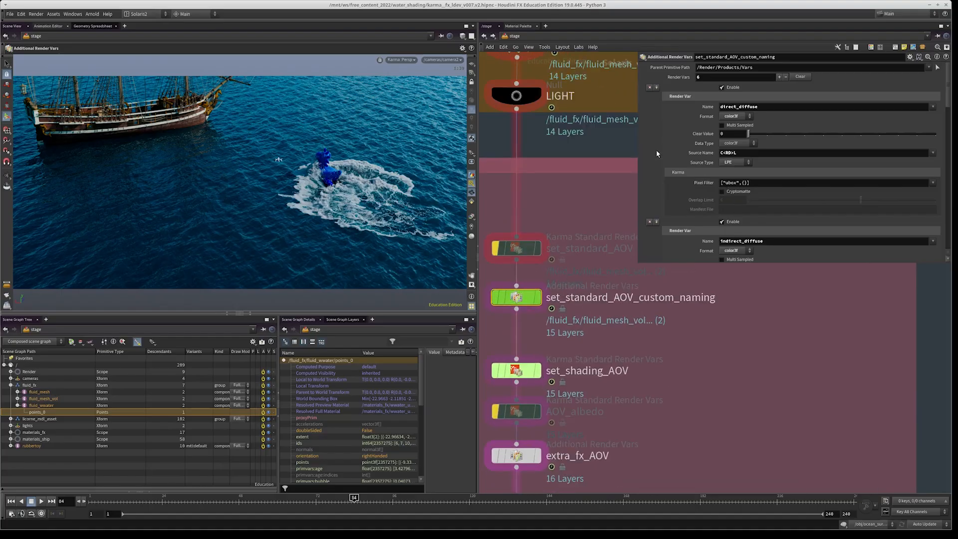
# - Review the remaining render vars of set_standard_AOV_custom_naming, from indirect_diffuse through reflect and refract to emission, with the parameter area enlarged
pyautogui.scroll(-1, 655, 150)
pyautogui.scroll(-4, 655, 149)
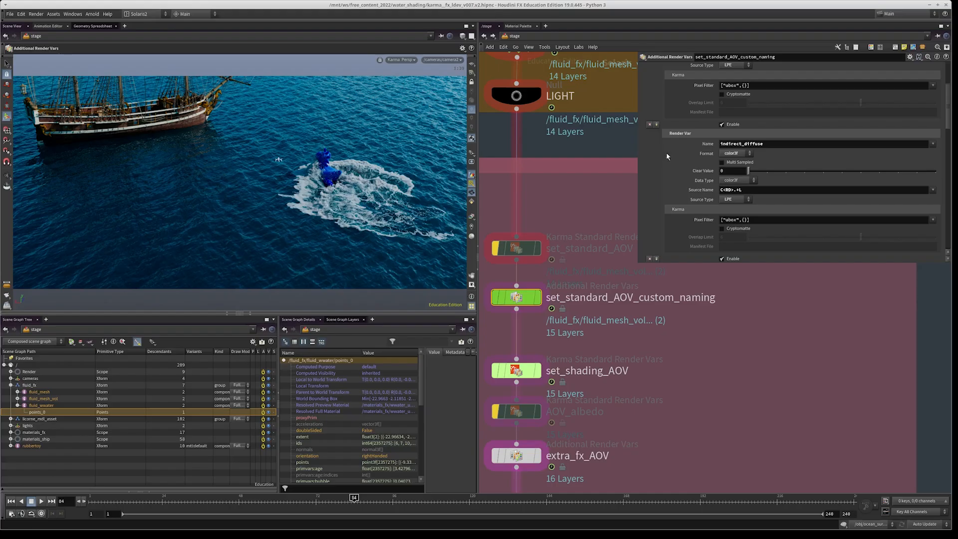
pyautogui.scroll(5, 670, 158)
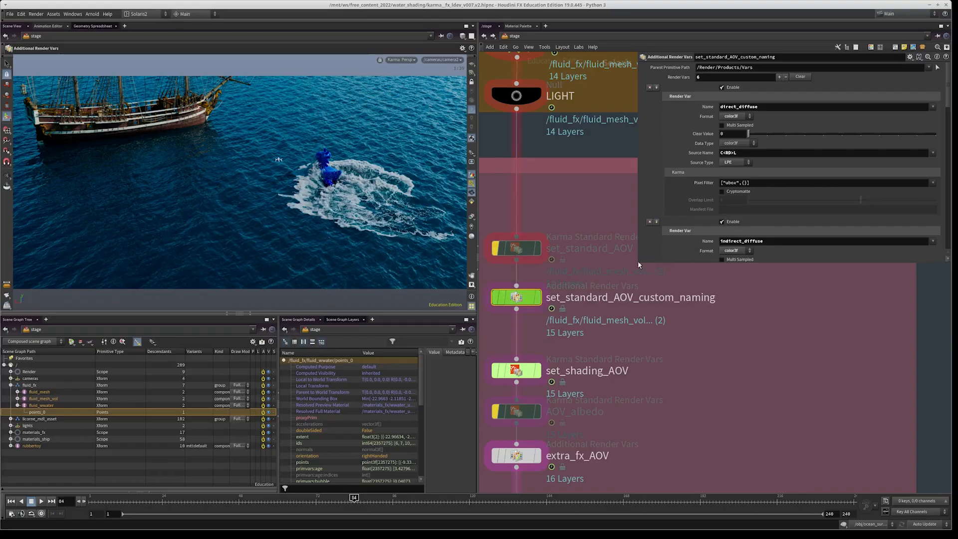
pyautogui.moveTo(637, 261); pyautogui.dragTo(681, 365)
pyautogui.scroll(-10, 706, 244)
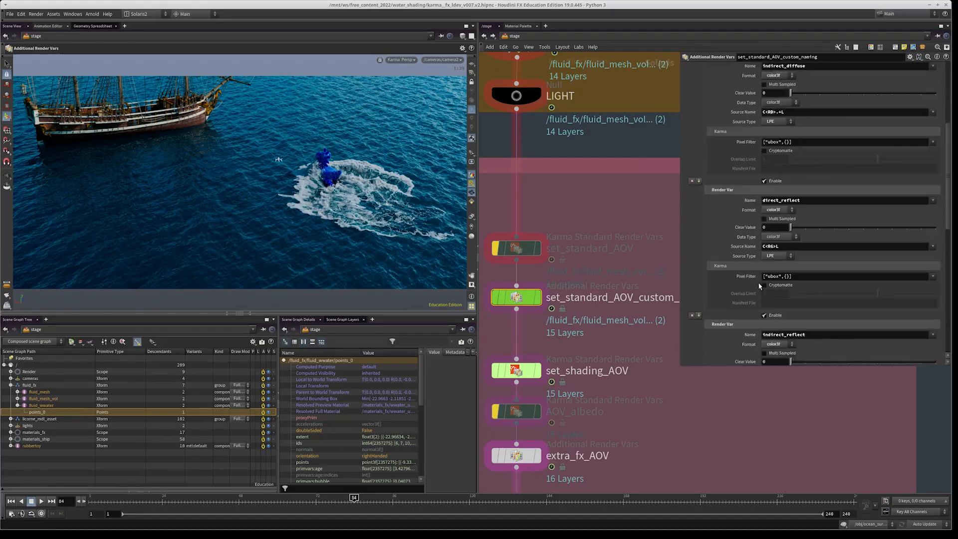
pyautogui.scroll(-7, 722, 288)
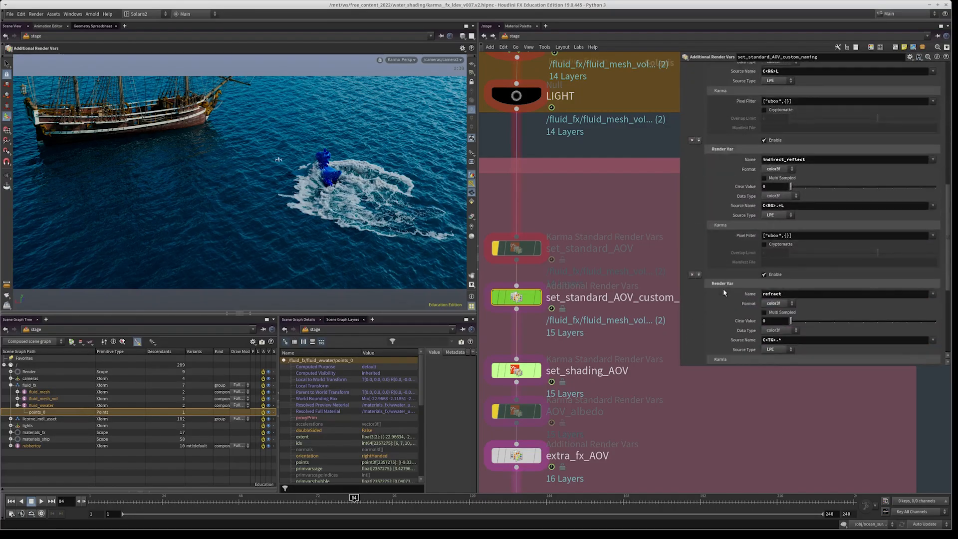
pyautogui.scroll(-8, 710, 295)
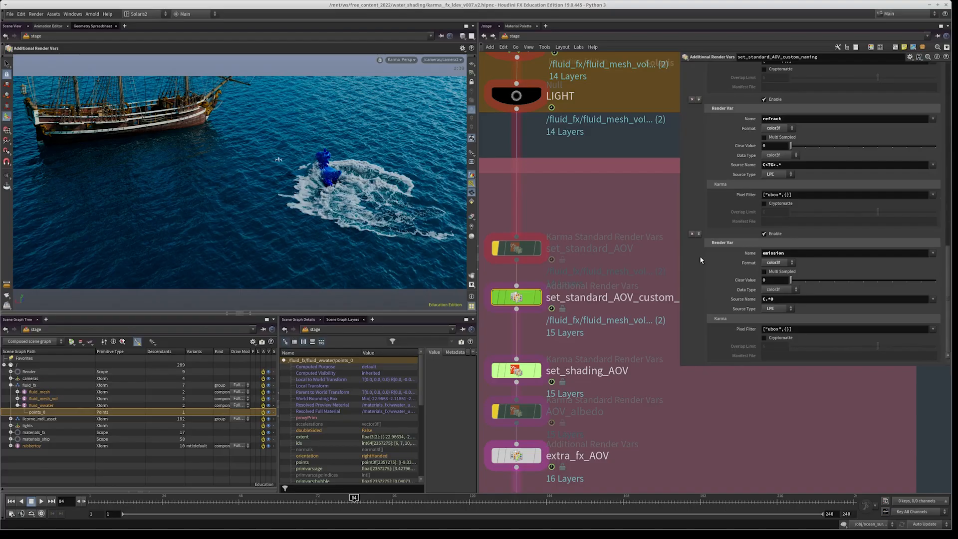
# - Select the set_shading_AOV node and check which ray level outputs are enabled
pyautogui.moveTo(676, 399); pyautogui.dragTo(674, 369, button='middle')
pyautogui.click(514, 339)
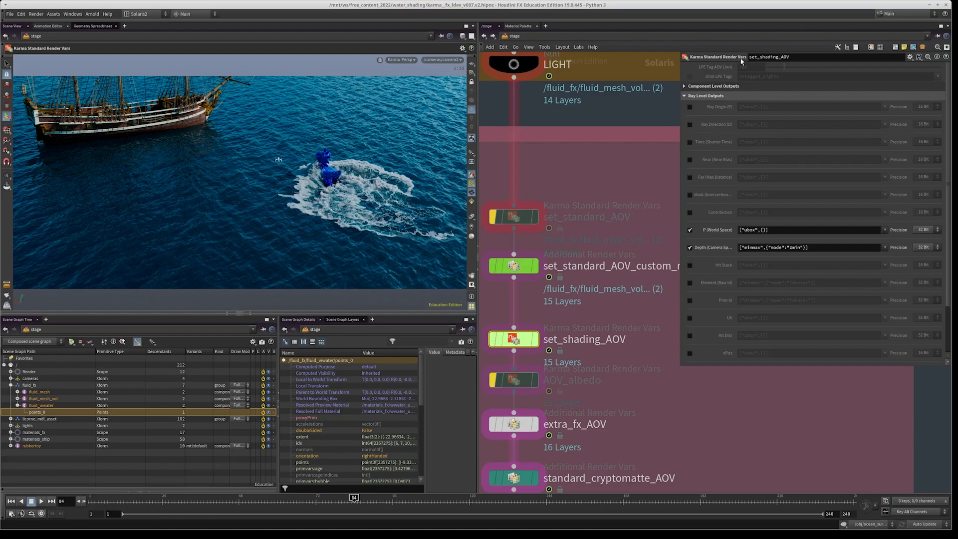
pyautogui.scroll(-3, 717, 222)
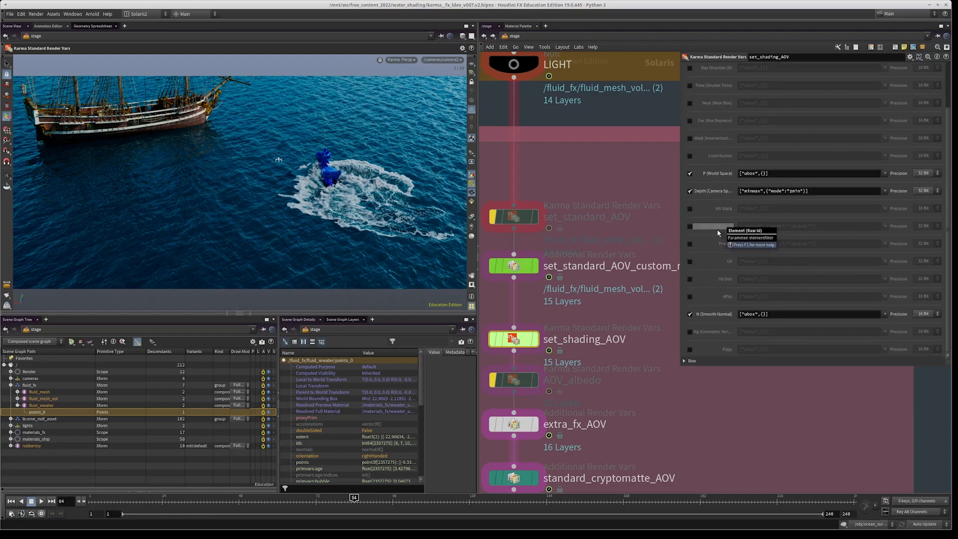
# - Select the bypassed AOV_albedo node and expand its Raw outputs to check the Albedo option
pyautogui.moveTo(608, 374); pyautogui.dragTo(645, 286, button='middle')
pyautogui.scroll(1, 645, 287)
pyautogui.moveTo(616, 295); pyautogui.dragTo(567, 294)
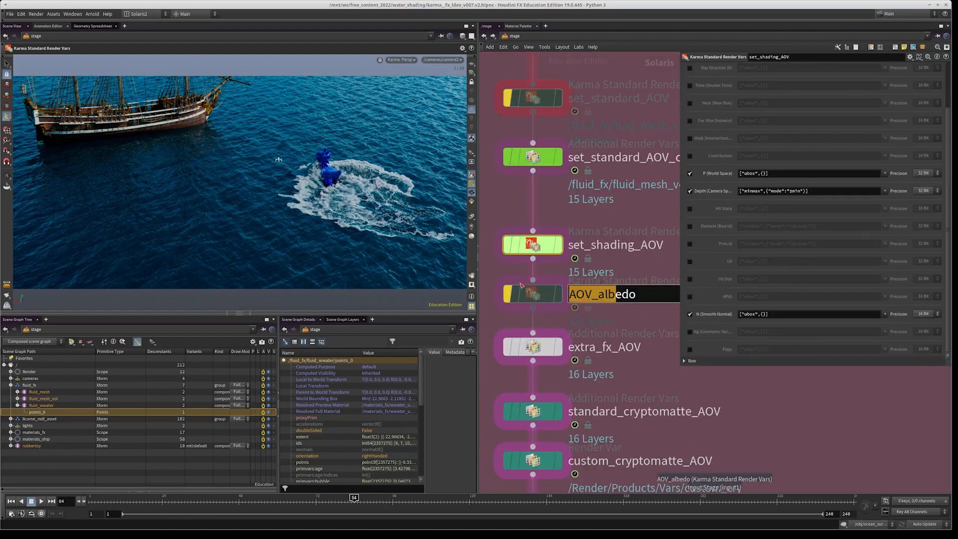
pyautogui.click(527, 293)
pyautogui.scroll(-2, 767, 262)
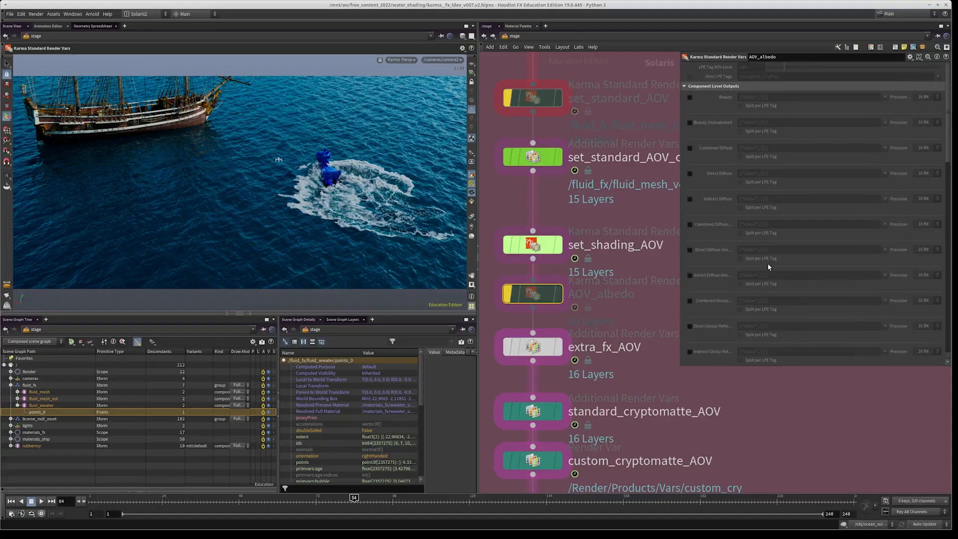
pyautogui.scroll(-10, 765, 271)
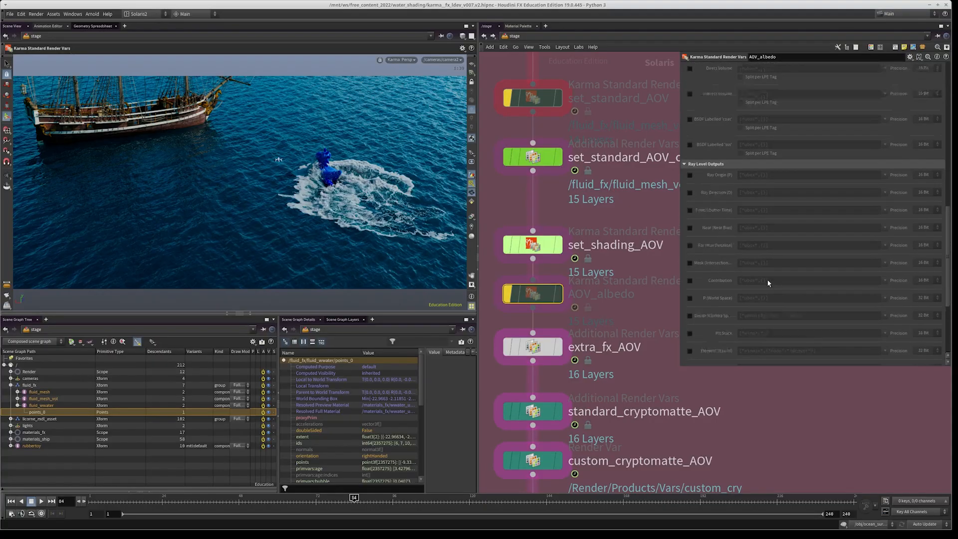
pyautogui.scroll(-5, 767, 249)
pyautogui.click(689, 360)
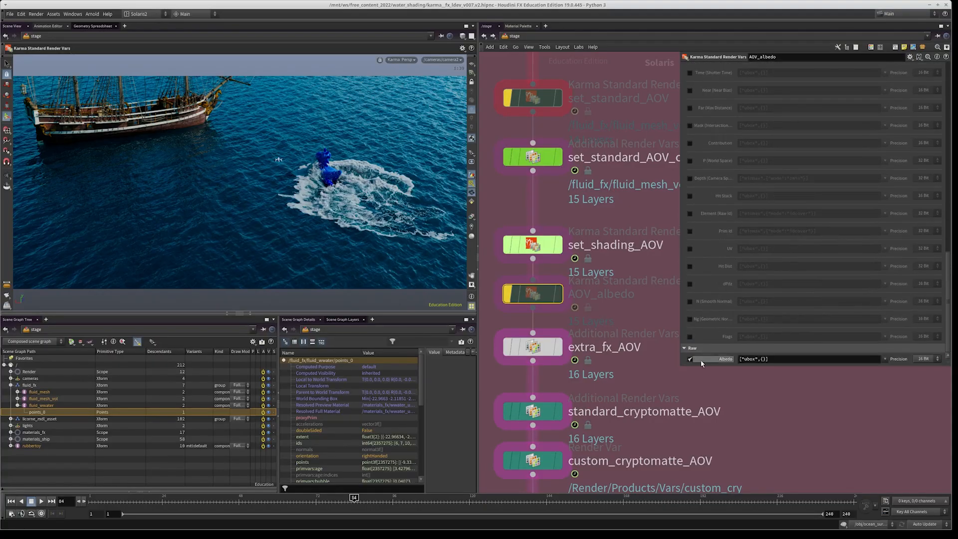
pyautogui.moveTo(526, 289)
# - Select the extra_fx_AOV node and examine the name and source name of its fx_utils render var
pyautogui.scroll(-2, 615, 366)
pyautogui.moveTo(616, 370); pyautogui.dragTo(609, 334, button='middle')
pyautogui.moveTo(612, 332); pyautogui.dragTo(529, 312)
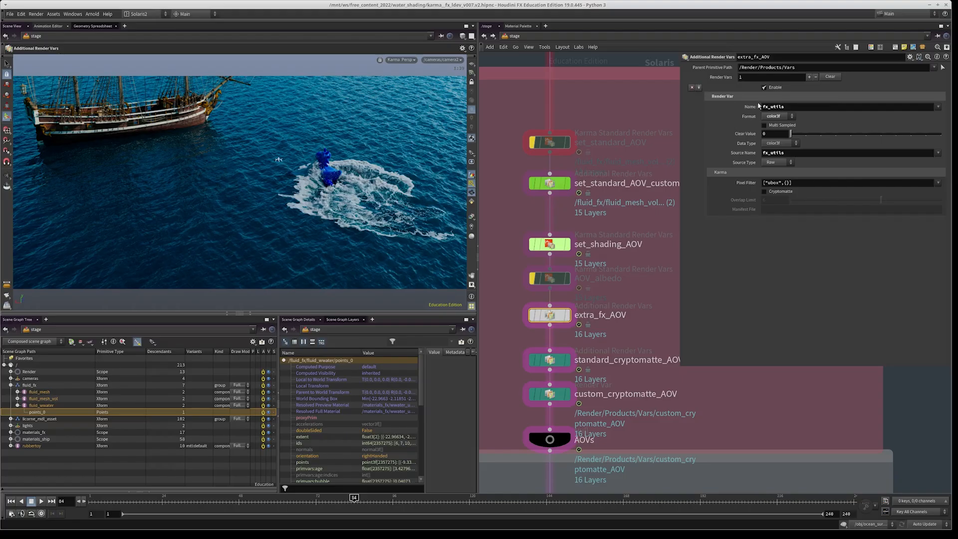
pyautogui.click(789, 107)
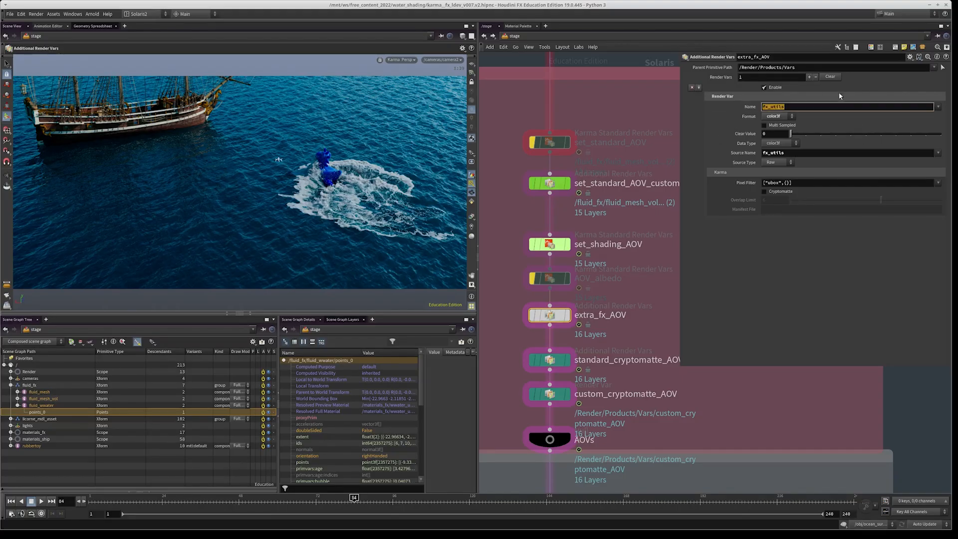
pyautogui.moveTo(796, 107); pyautogui.dragTo(762, 106)
pyautogui.moveTo(788, 153); pyautogui.dragTo(680, 159)
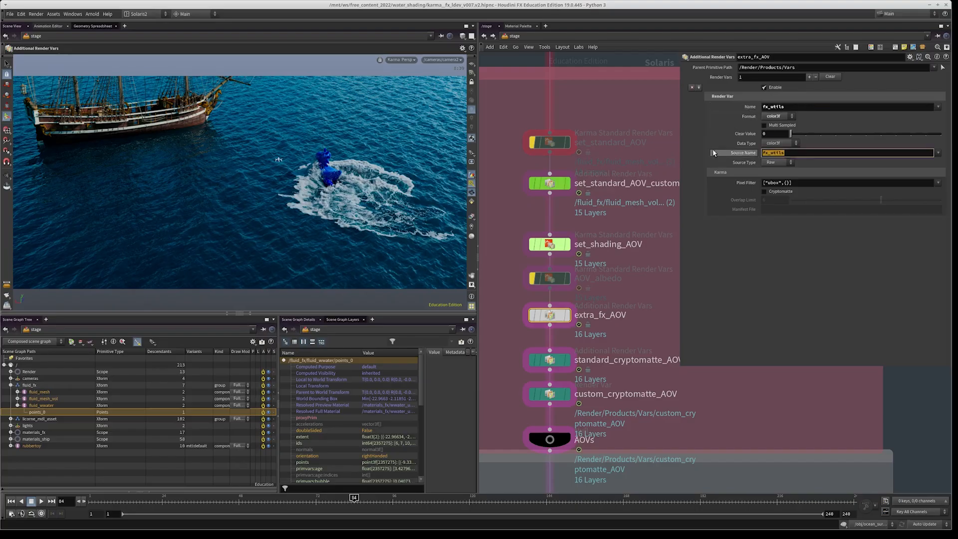
# - Open the materiallibrary_fx network and enter the fluid_fx_mesh_displ material builder
pyautogui.scroll(-8, 581, 313)
pyautogui.moveTo(606, 295); pyautogui.dragTo(599, 364, button='middle')
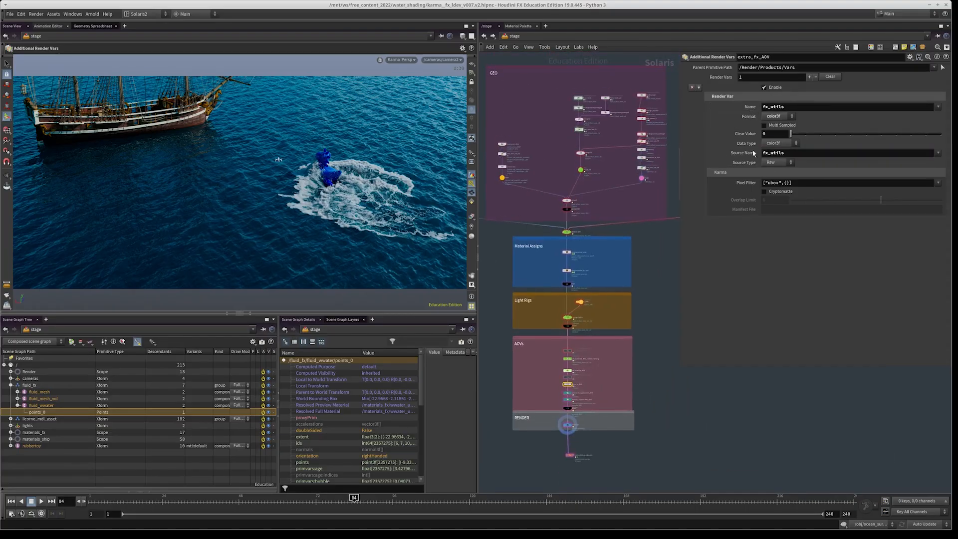
pyautogui.scroll(10, 557, 200)
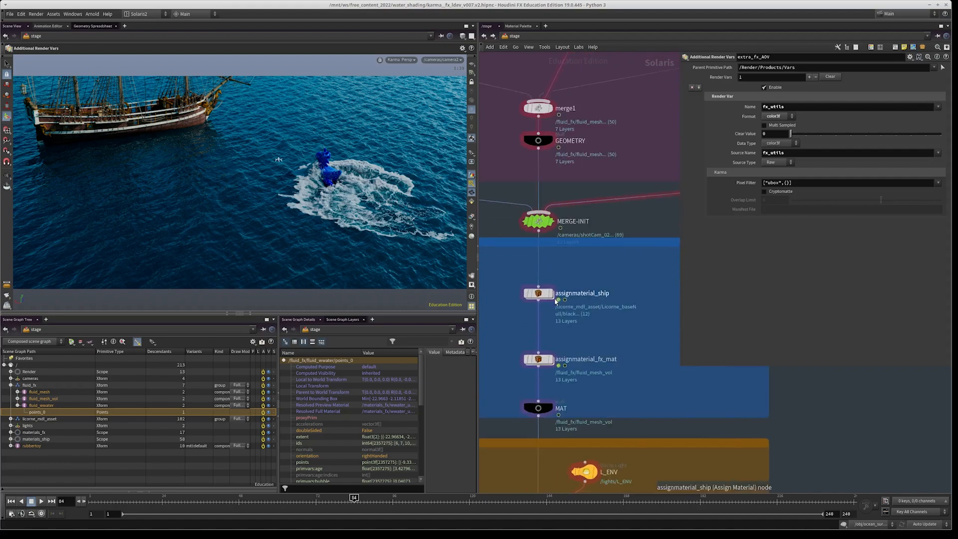
pyautogui.scroll(-5, 632, 296)
pyautogui.moveTo(551, 267); pyautogui.dragTo(645, 417, button='middle')
pyautogui.scroll(3, 544, 254)
pyautogui.moveTo(582, 278); pyautogui.dragTo(587, 308, button='middle')
pyautogui.scroll(-5, 639, 233)
pyautogui.scroll(2, 567, 282)
pyautogui.doubleClick(542, 242)
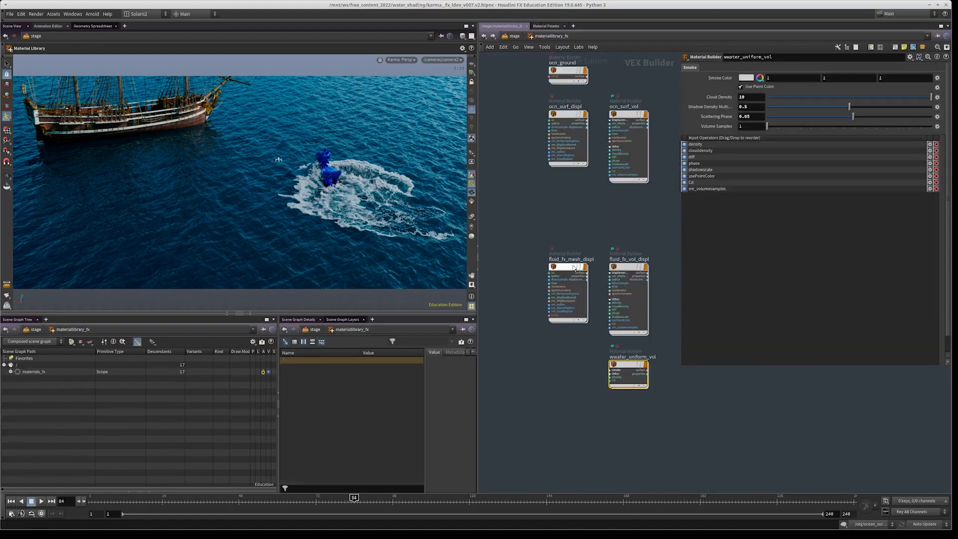
pyautogui.moveTo(579, 268); pyautogui.dragTo(569, 309, button='middle')
pyautogui.doubleClick(558, 314)
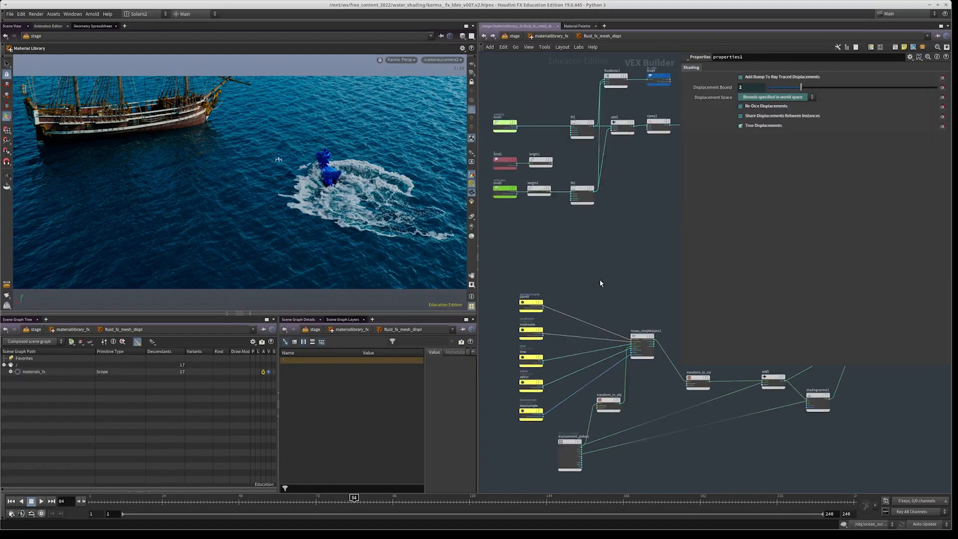
# - Inspect the vorticity bind node and the velocity bind branch with their fit nodes in the fluid mesh shader
pyautogui.moveTo(551, 298); pyautogui.dragTo(599, 227, button='middle')
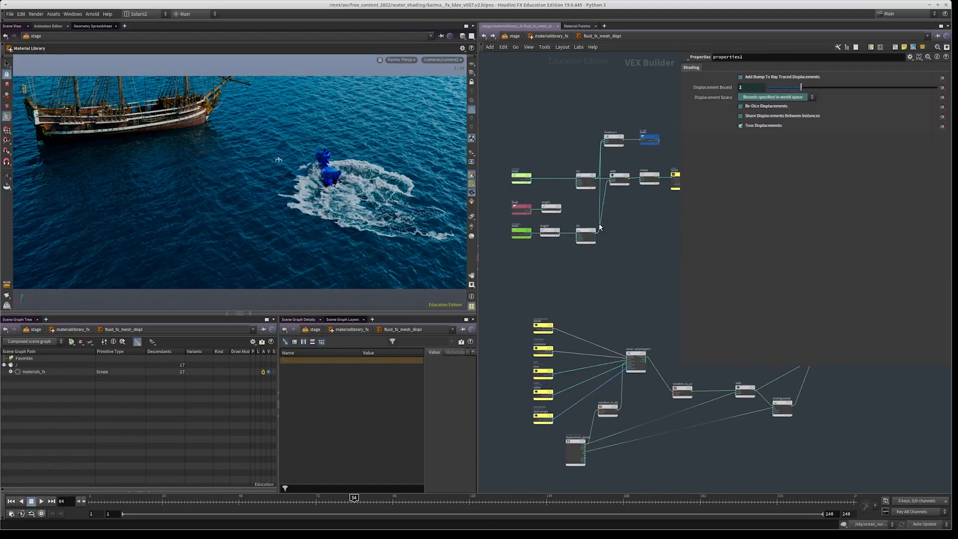
pyautogui.scroll(2, 526, 155)
pyautogui.click(519, 189)
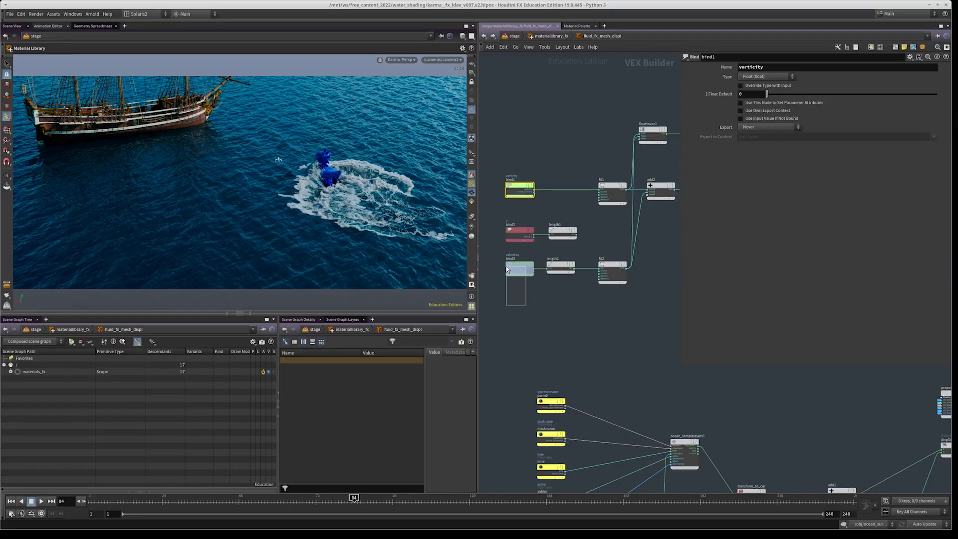
pyautogui.moveTo(507, 269); pyautogui.dragTo(507, 269)
pyautogui.moveTo(639, 320); pyautogui.dragTo(492, 261)
pyautogui.moveTo(493, 158); pyautogui.dragTo(610, 205)
# - Trace the fit outputs through floattovec1 to bind4, and check the export name fx_utils
pyautogui.moveTo(595, 101); pyautogui.dragTo(576, 108, button='middle')
pyautogui.scroll(2, 627, 115)
pyautogui.click(633, 148)
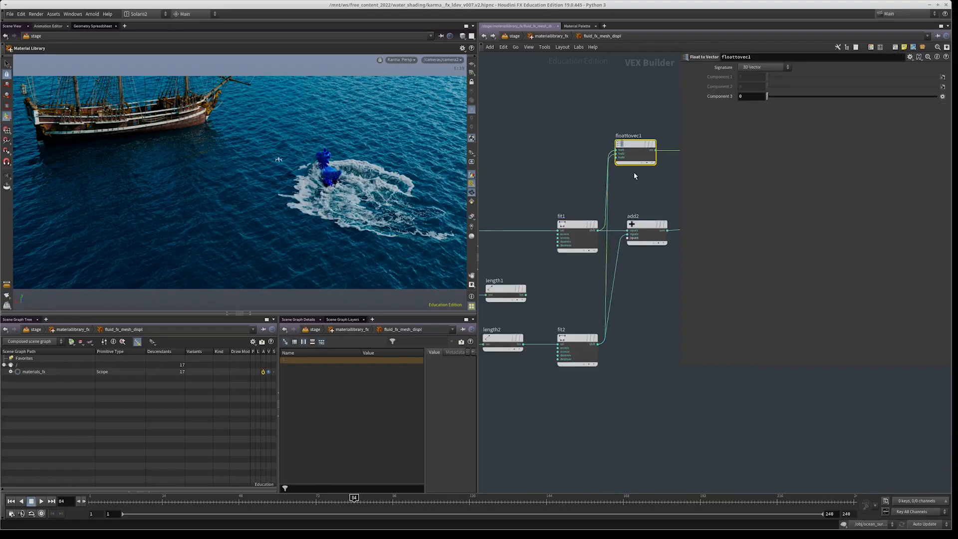
pyautogui.scroll(-1, 626, 173)
pyautogui.moveTo(557, 178); pyautogui.dragTo(579, 172, button='middle')
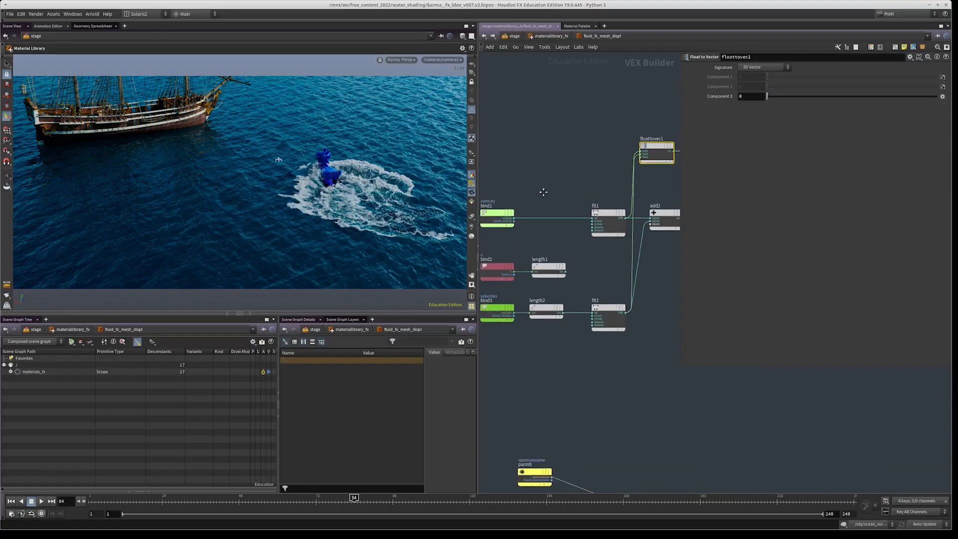
pyautogui.moveTo(605, 342); pyautogui.dragTo(521, 399, button='middle')
pyautogui.click(620, 196)
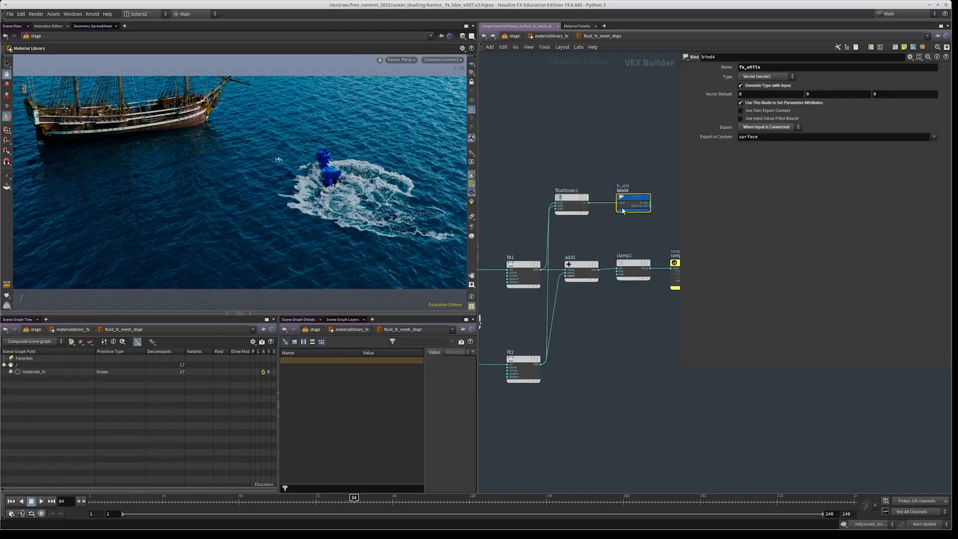
pyautogui.doubleClick(757, 67)
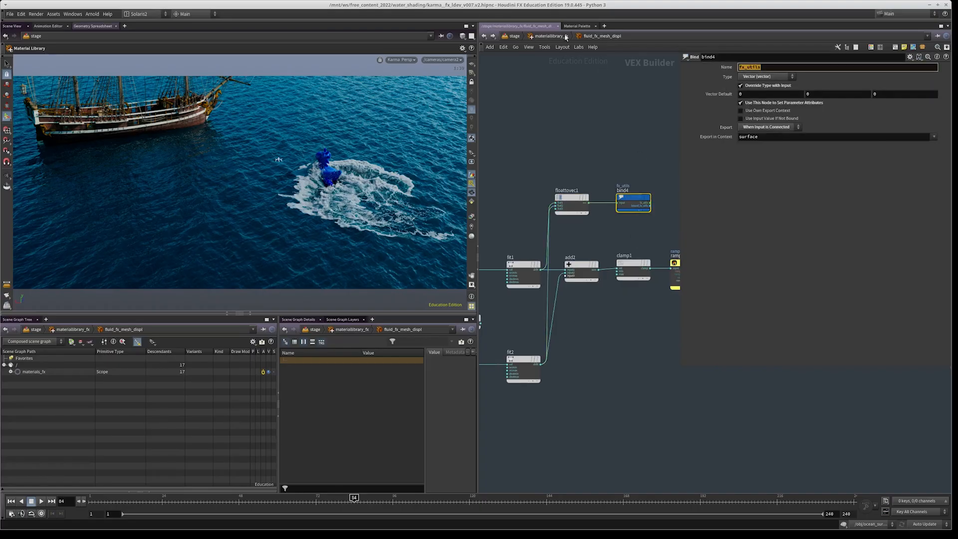
# - Return to the stage network and reselect the extra_fx_AOV node in the AOVs box
pyautogui.click(549, 36)
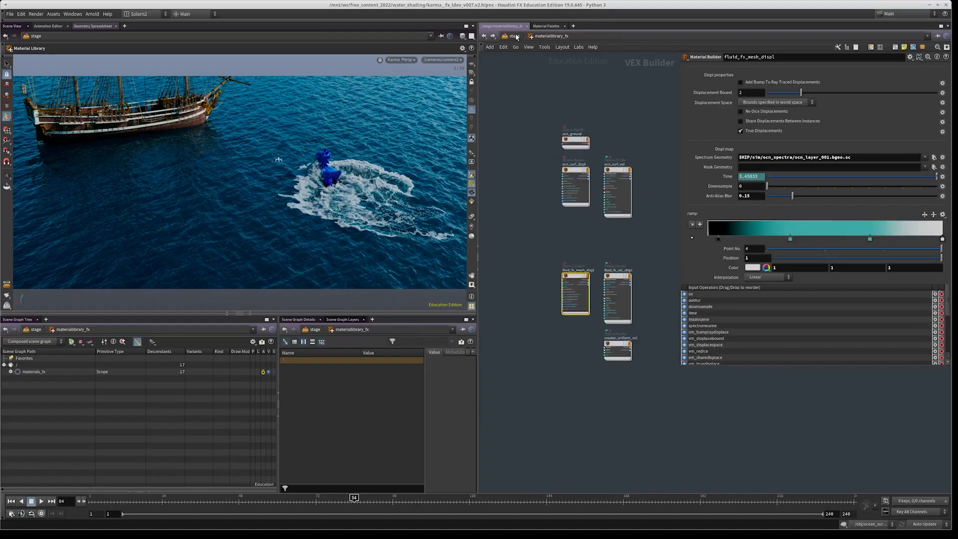
pyautogui.click(514, 36)
pyautogui.scroll(-4, 592, 279)
pyautogui.moveTo(590, 355); pyautogui.dragTo(486, 107, button='middle')
pyautogui.scroll(6, 602, 242)
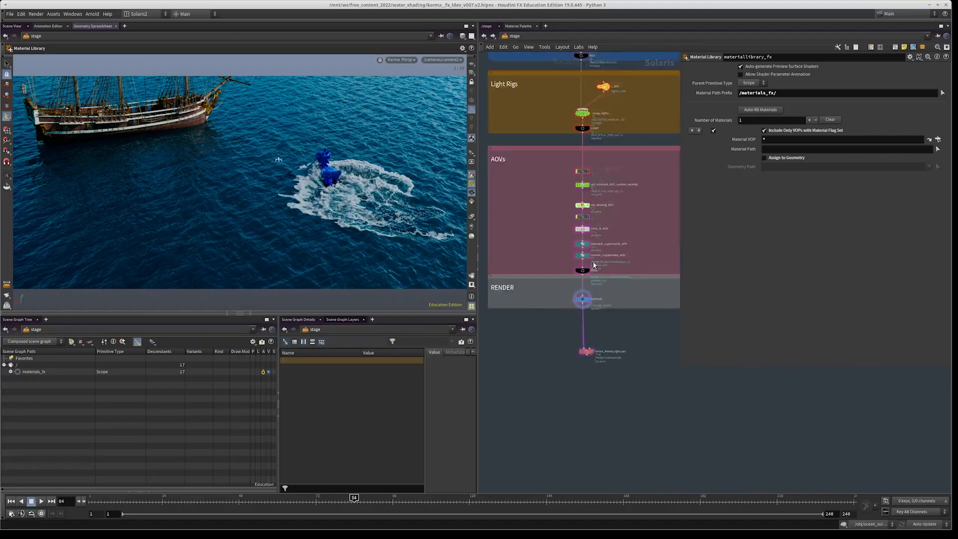
pyautogui.moveTo(614, 260); pyautogui.dragTo(529, 279)
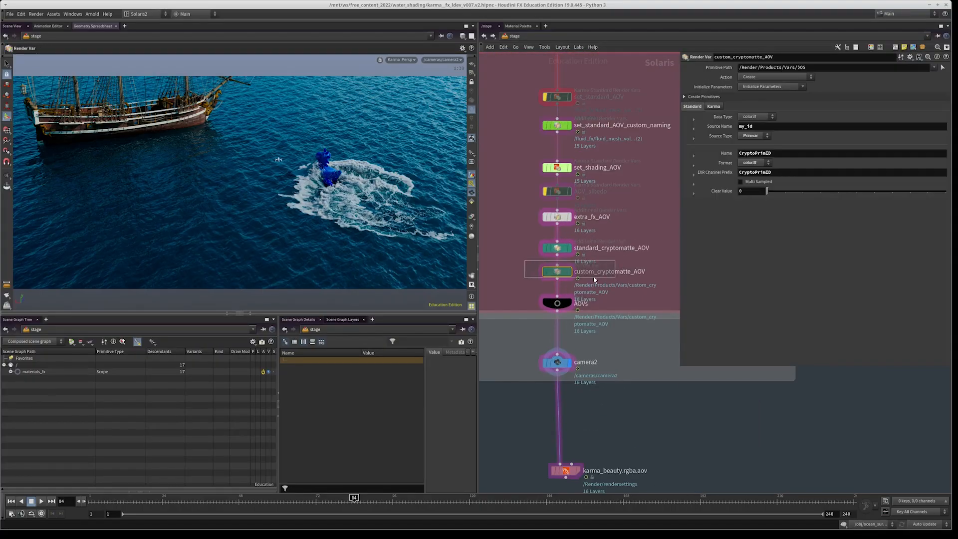
pyautogui.moveTo(633, 201); pyautogui.dragTo(521, 223)
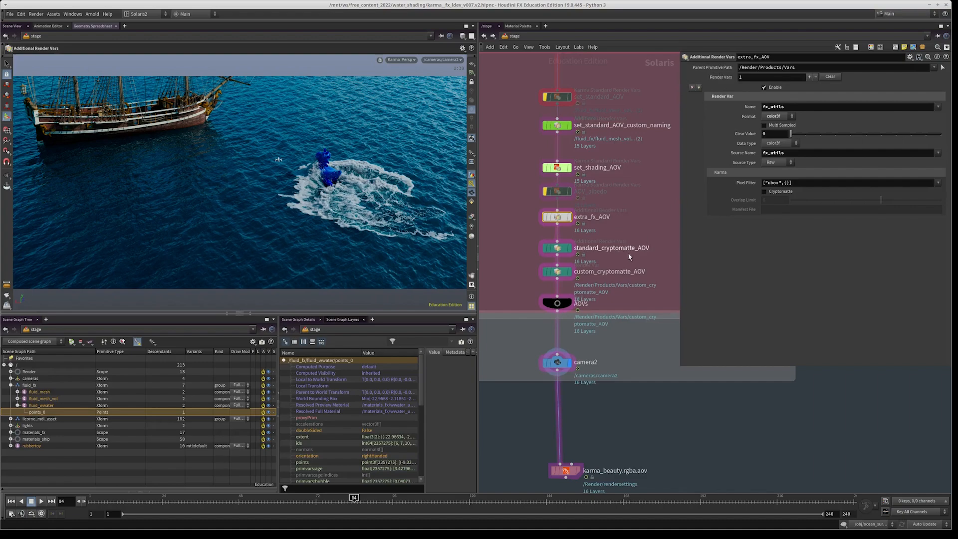
# - Review the render vars and name presets of standard_cryptomatte_AOV, and the settings of custom_cryptomatte_AOV
pyautogui.moveTo(622, 240); pyautogui.dragTo(522, 256)
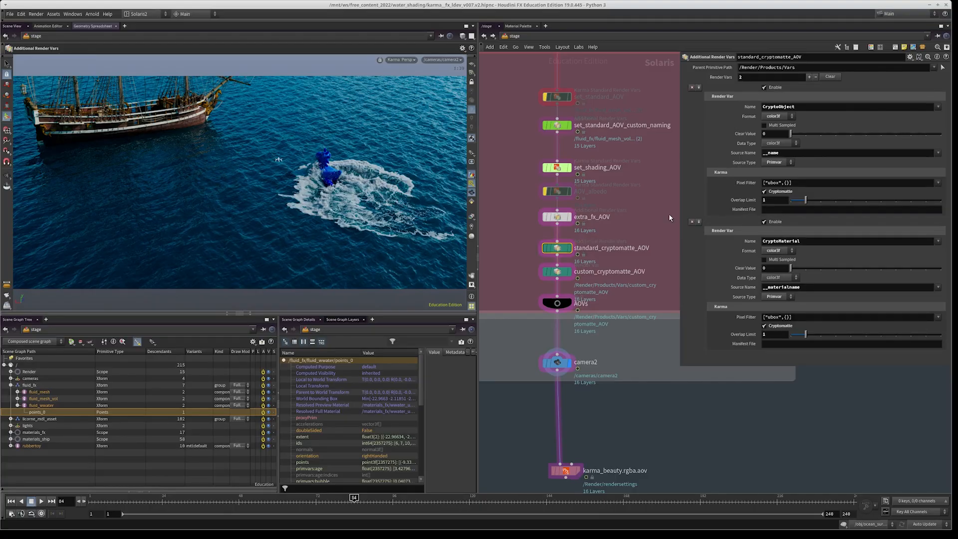
pyautogui.click(937, 107)
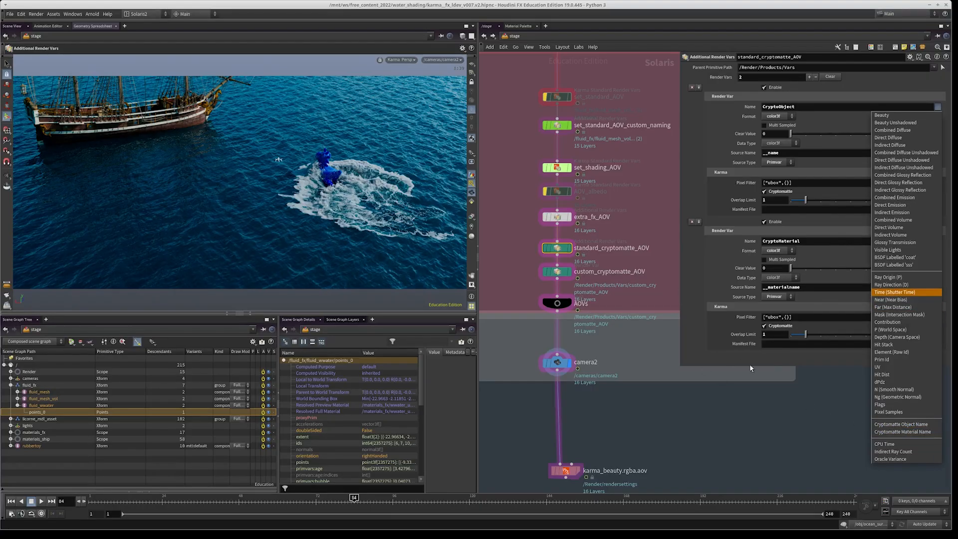
pyautogui.click(851, 294)
pyautogui.moveTo(607, 261); pyautogui.dragTo(518, 281)
pyautogui.scroll(-2, 602, 272)
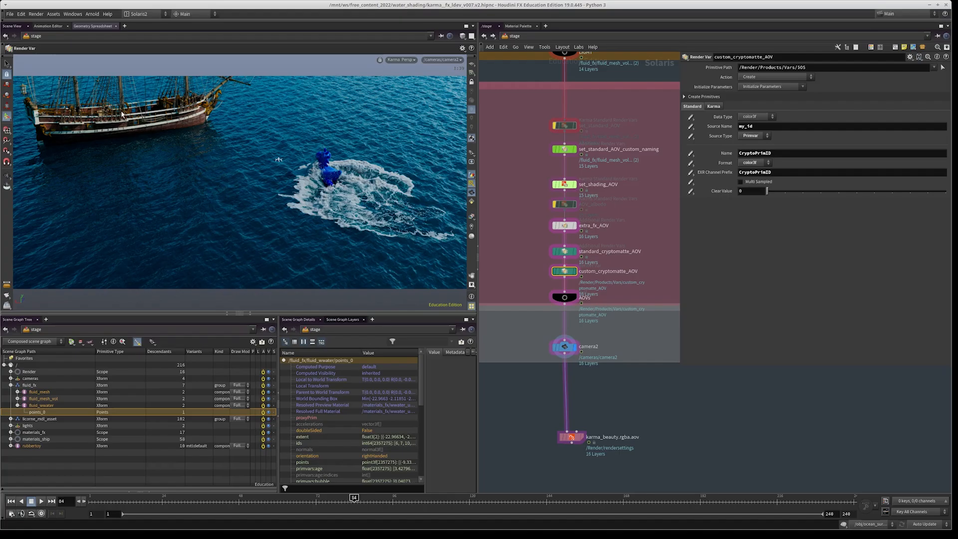
# - Select the add_strin_att_01 wrangle in the ship branch and examine its my_id primvar expression
pyautogui.scroll(-5, 562, 369)
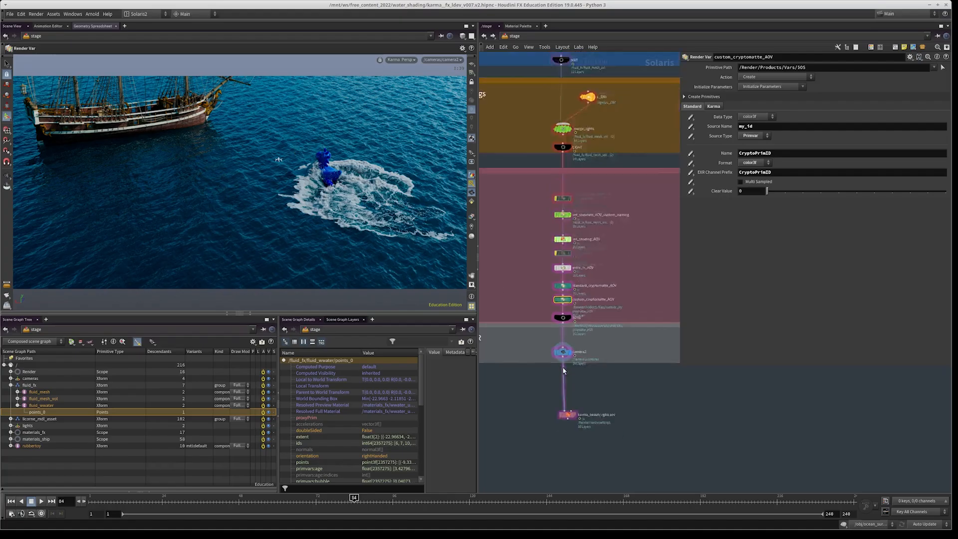
pyautogui.moveTo(637, 307); pyautogui.dragTo(657, 451, button='middle')
pyautogui.moveTo(542, 192); pyautogui.dragTo(584, 271, button='middle')
pyautogui.scroll(5, 581, 268)
pyautogui.moveTo(569, 259); pyautogui.dragTo(469, 228)
pyautogui.moveTo(549, 233); pyautogui.dragTo(582, 219, button='middle')
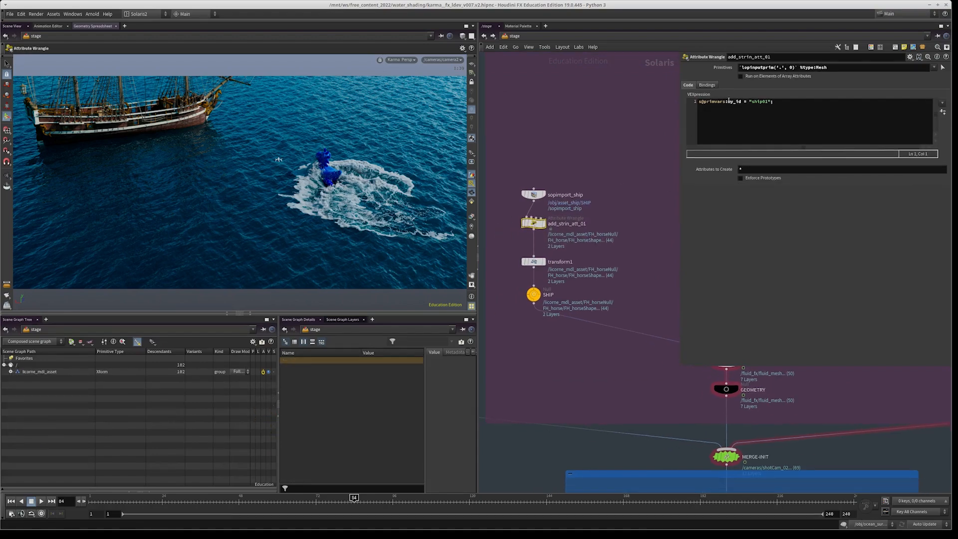
pyautogui.moveTo(742, 101); pyautogui.dragTo(690, 103)
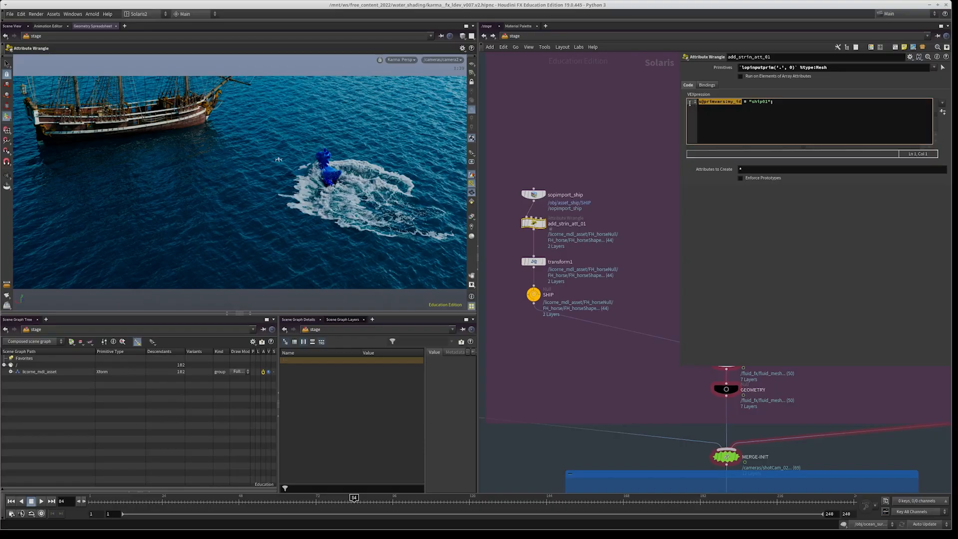
pyautogui.click(728, 107)
pyautogui.moveTo(728, 104); pyautogui.dragTo(773, 102)
# - Select the add_strin_att_03 wrangle in the fluid branch and examine its my_id primvar expression
pyautogui.scroll(-4, 552, 323)
pyautogui.scroll(5, 612, 265)
pyautogui.click(517, 279)
pyautogui.click(802, 104)
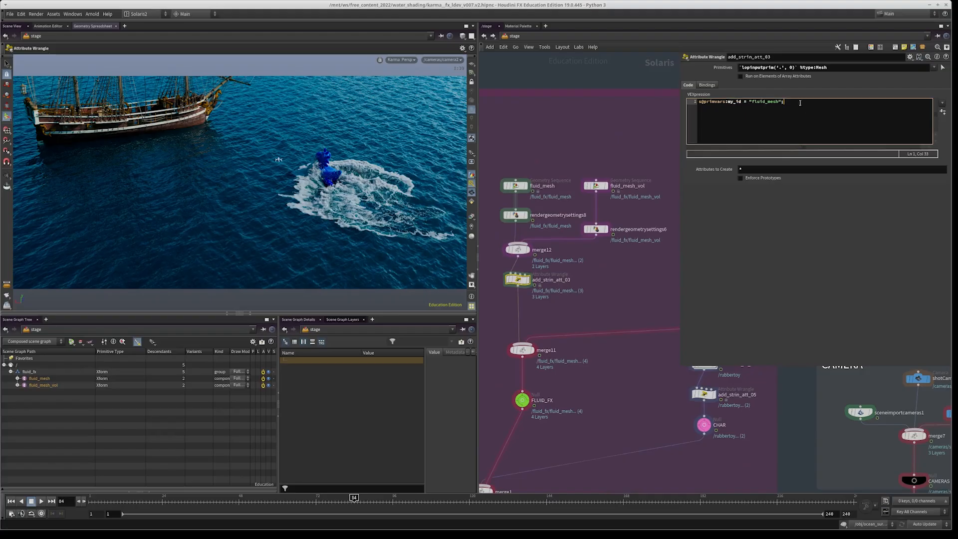
# - Highlight the fluid mesh nodes down to add_strin_att_03, and the character nodes down to CHAR, to review both branches
pyautogui.doubleClick(773, 101)
pyautogui.scroll(-5, 574, 249)
pyautogui.moveTo(524, 170); pyautogui.dragTo(610, 255)
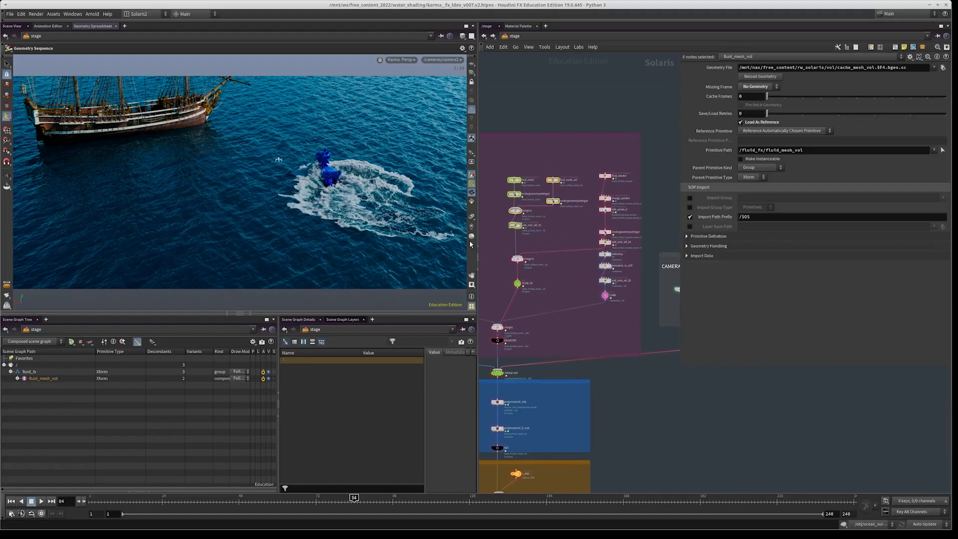
pyautogui.moveTo(546, 252); pyautogui.dragTo(524, 218, button='middle')
pyautogui.scroll(3, 611, 139)
pyautogui.moveTo(605, 132); pyautogui.dragTo(556, 250)
pyautogui.moveTo(578, 343); pyautogui.dragTo(555, 260)
pyautogui.scroll(-3, 556, 259)
pyautogui.moveTo(548, 286); pyautogui.dragTo(620, 293, button='middle')
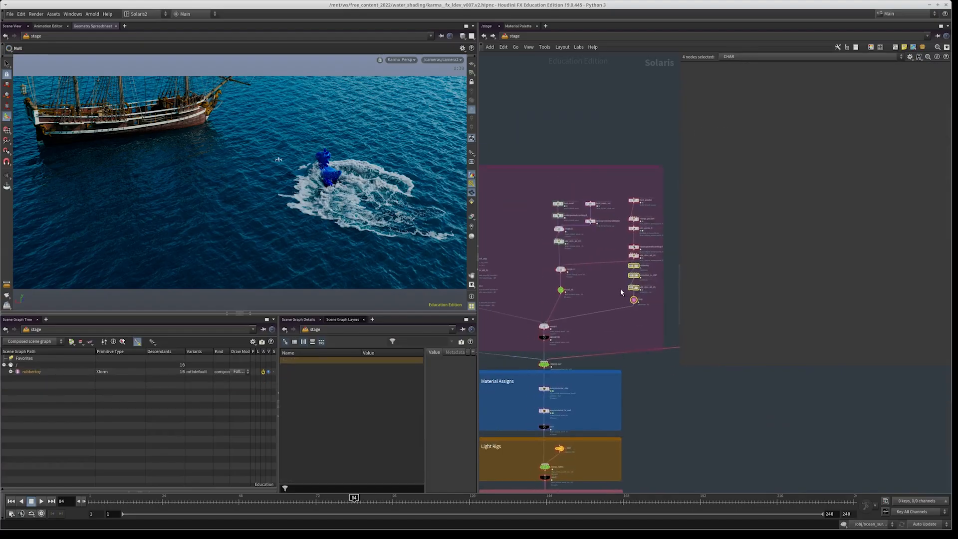
# - Select custom_cryptomatte_AOV, widen its parameter area, and inspect its name and data type choices
pyautogui.scroll(-3, 595, 330)
pyautogui.scroll(6, 595, 336)
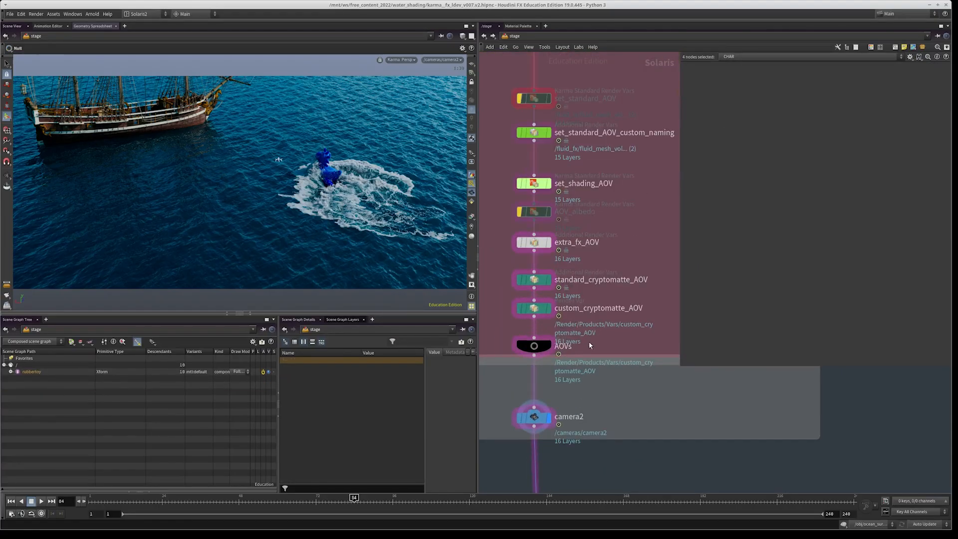
pyautogui.click(547, 311)
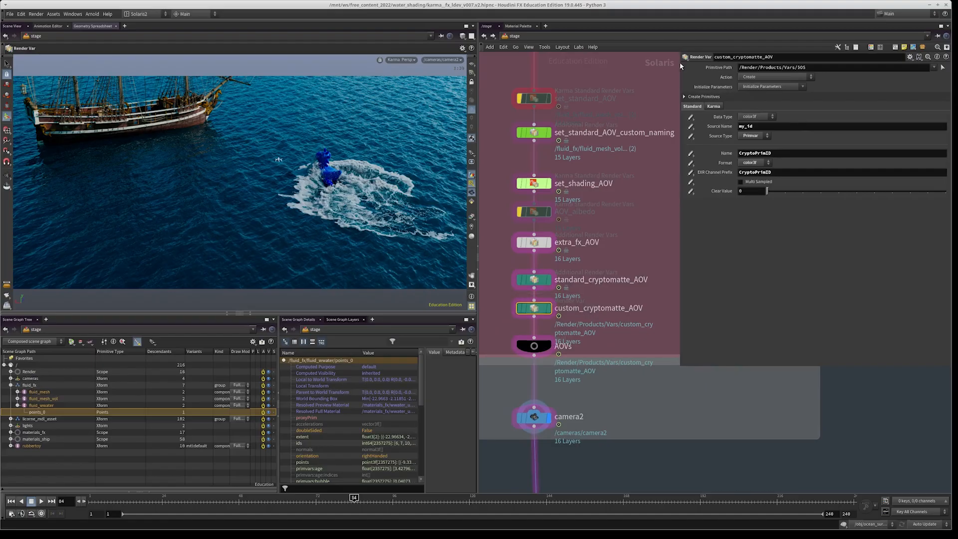
pyautogui.moveTo(680, 67); pyautogui.dragTo(610, 67)
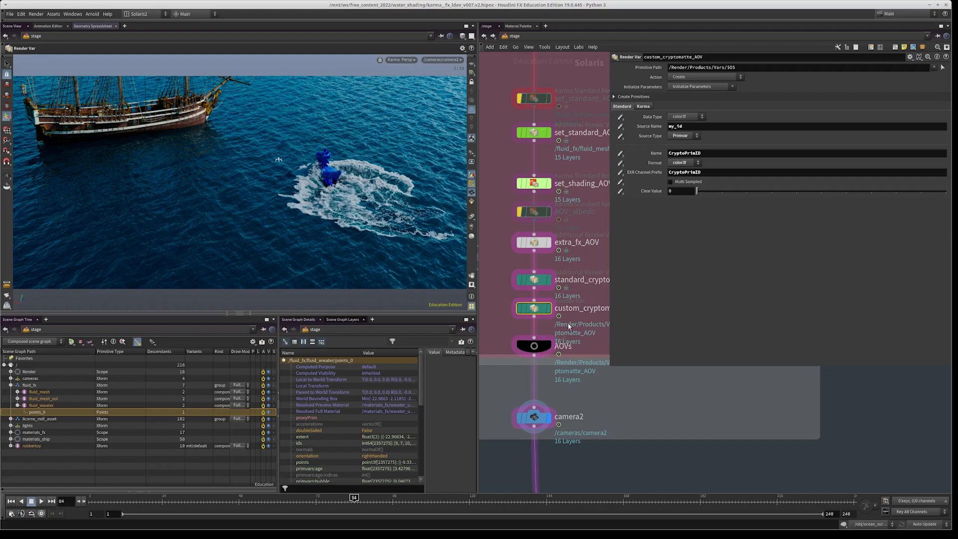
pyautogui.click(534, 279)
pyautogui.click(703, 153)
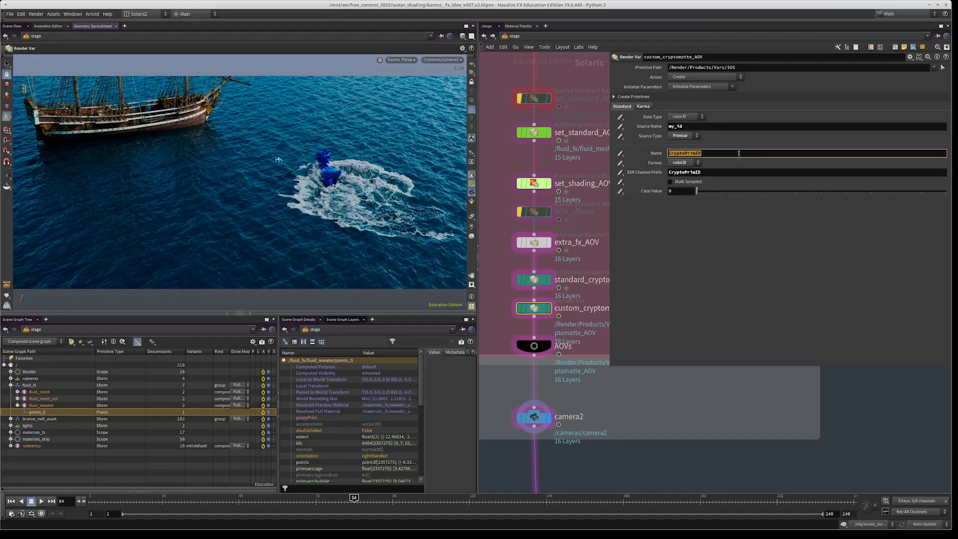
pyautogui.click(685, 117)
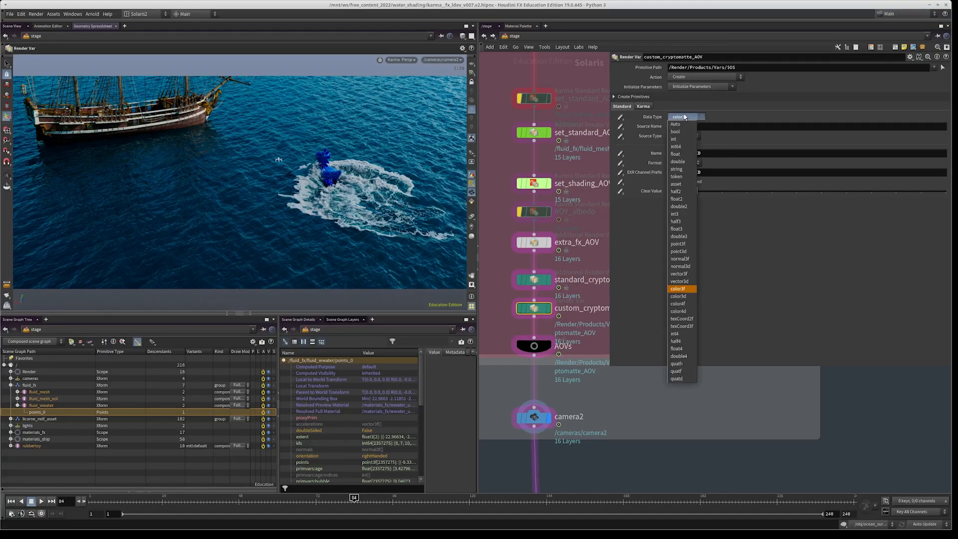
pyautogui.click(701, 127)
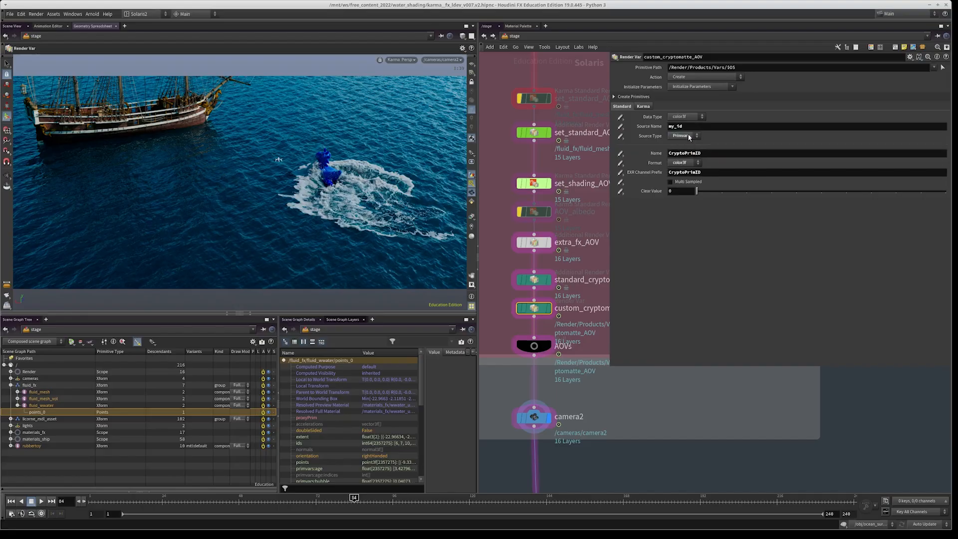
# - Compare the Karma cryptomatte options of custom_cryptomatte_AOV with its standard settings, and highlight the source name my_id
pyautogui.click(643, 106)
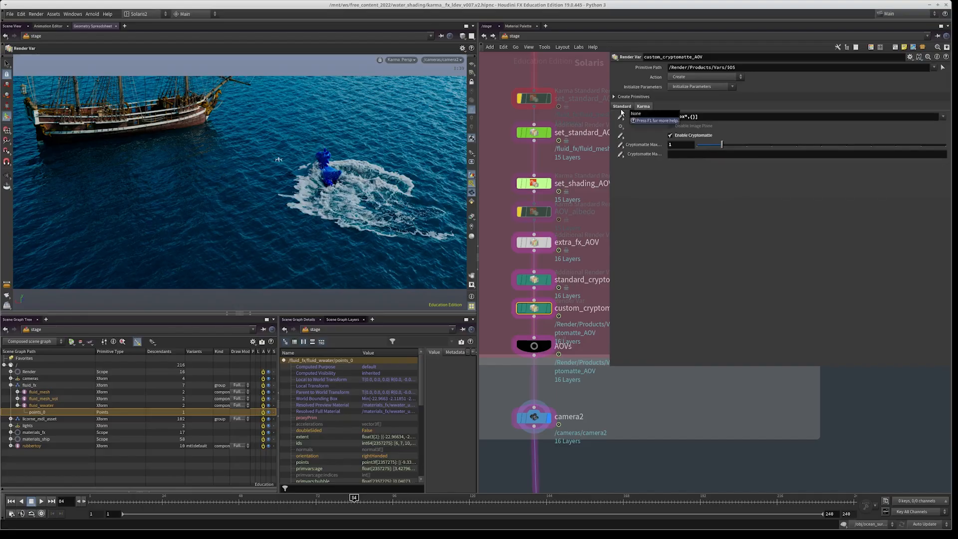
pyautogui.click(621, 107)
pyautogui.click(644, 107)
pyautogui.click(622, 106)
pyautogui.click(644, 107)
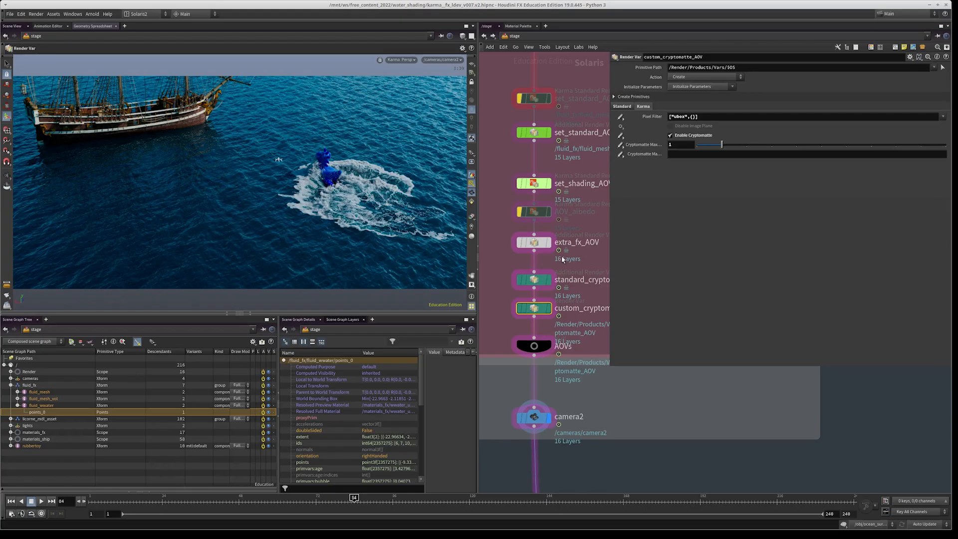
pyautogui.click(620, 107)
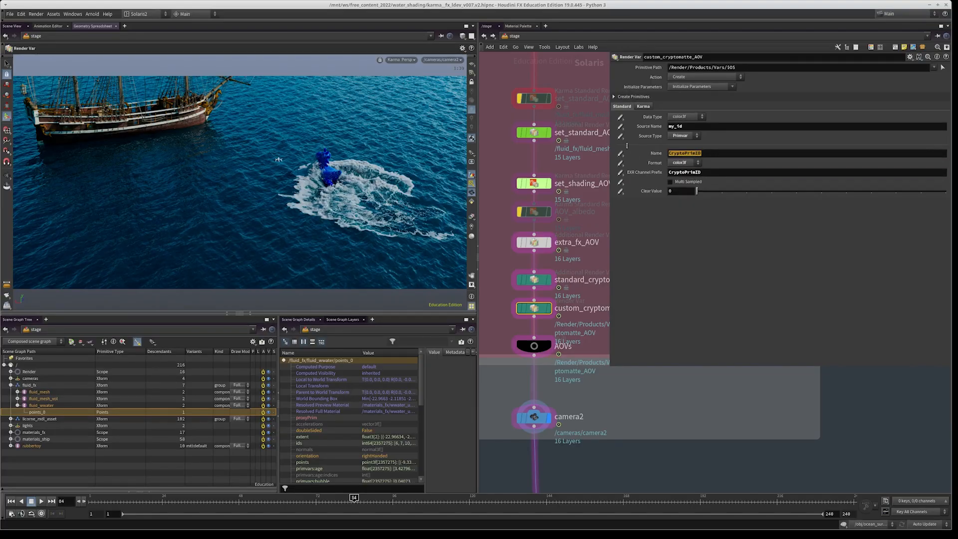
pyautogui.click(643, 107)
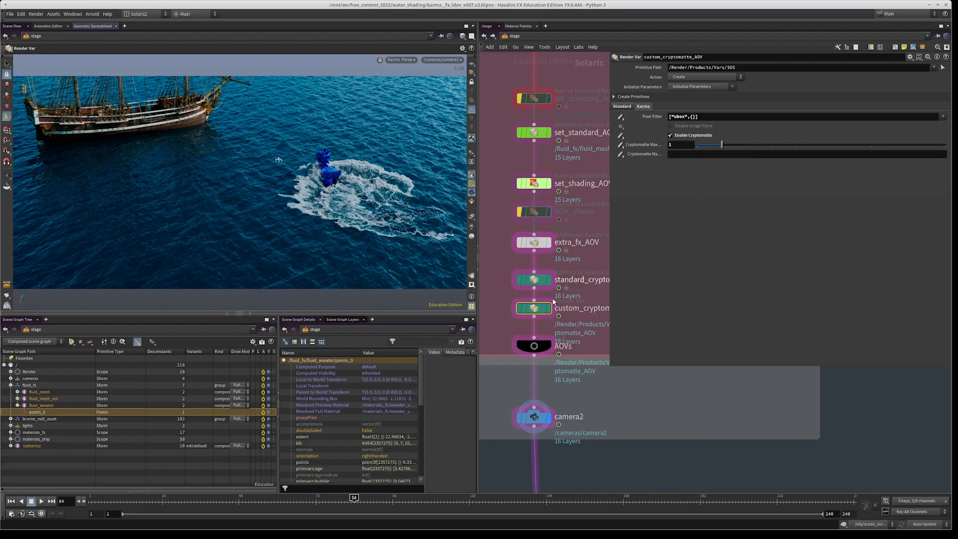
pyautogui.moveTo(533, 309)
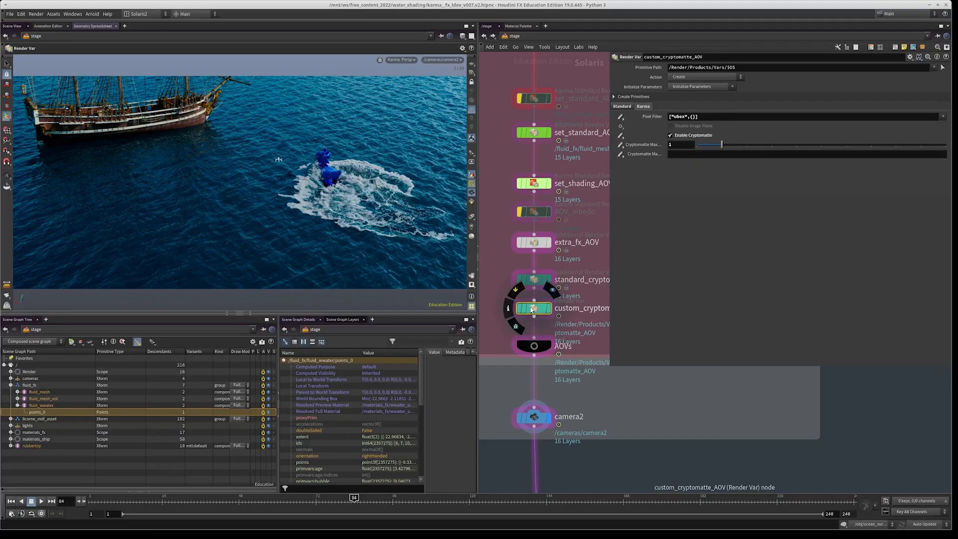
pyautogui.click(622, 106)
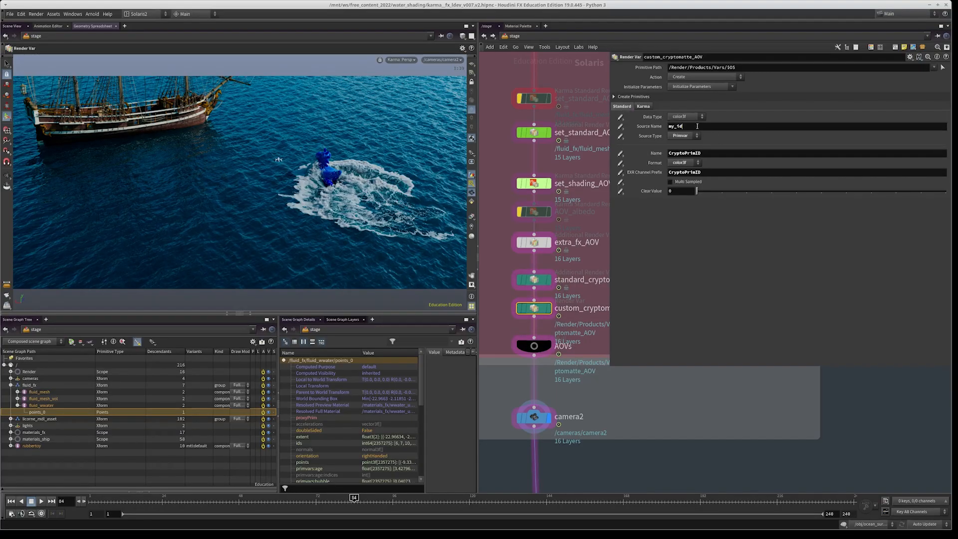
pyautogui.moveTo(703, 125); pyautogui.dragTo(663, 131)
# - Select the karma_beauty.rgba.aov node and examine its pixel samples and its rendering sampling settings
pyautogui.scroll(-4, 554, 353)
pyautogui.moveTo(566, 374); pyautogui.dragTo(569, 265, button='middle')
pyautogui.scroll(2, 566, 269)
pyautogui.moveTo(580, 260); pyautogui.dragTo(496, 293)
pyautogui.moveTo(552, 325); pyautogui.dragTo(556, 255, button='middle')
pyautogui.moveTo(561, 259); pyautogui.dragTo(502, 359)
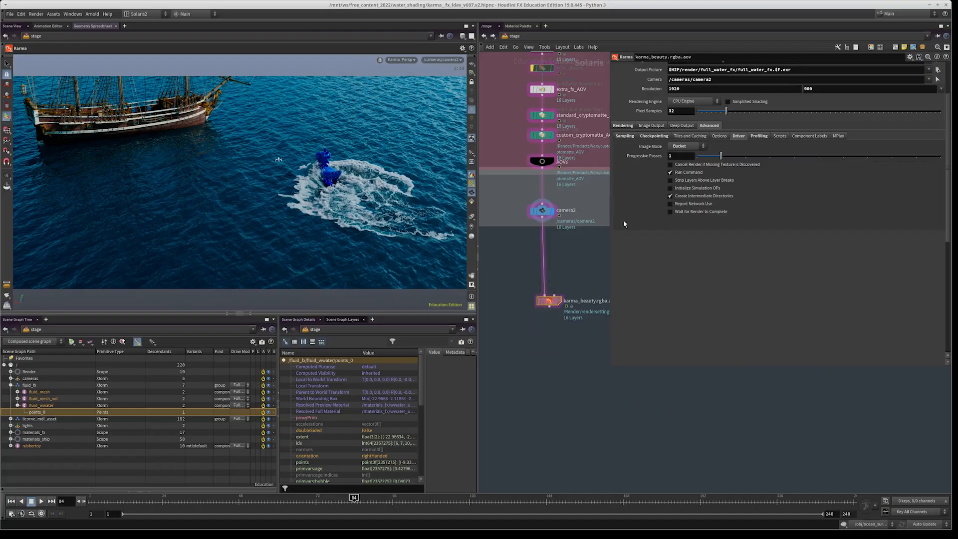
pyautogui.click(622, 137)
pyautogui.click(623, 125)
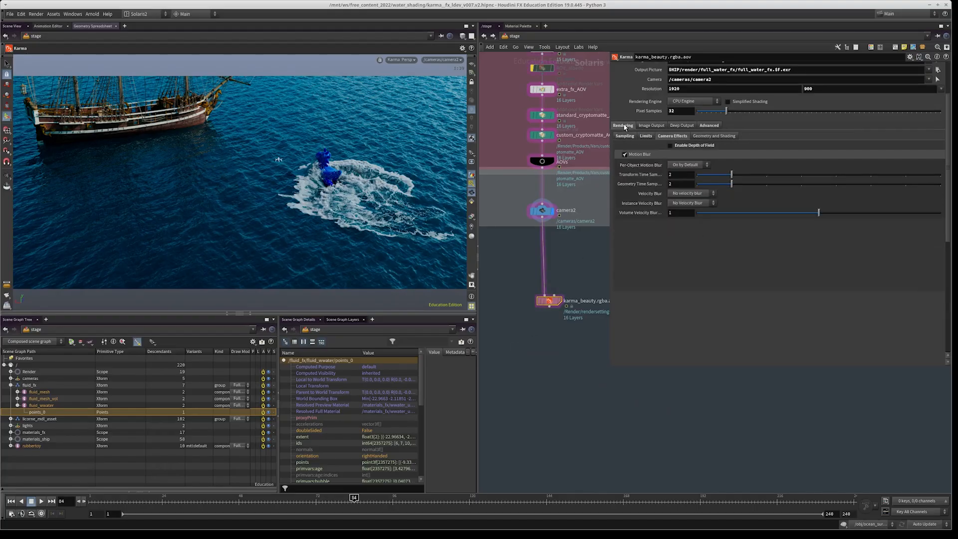
pyautogui.scroll(2, 671, 152)
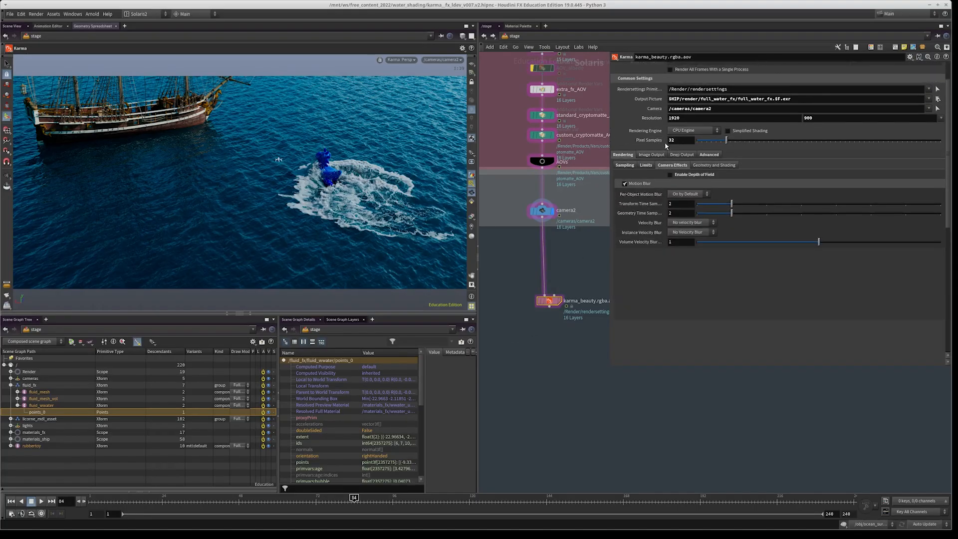
pyautogui.doubleClick(682, 140)
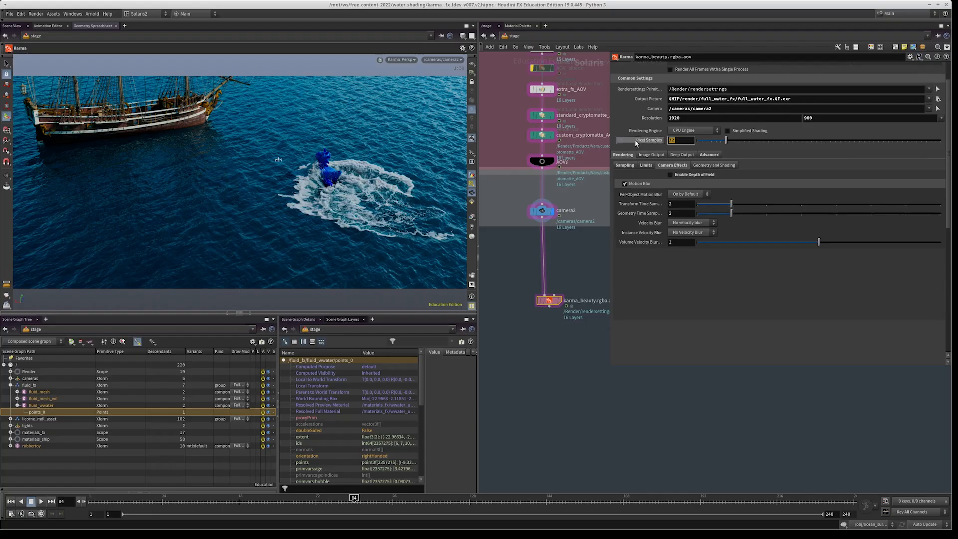
pyautogui.click(624, 166)
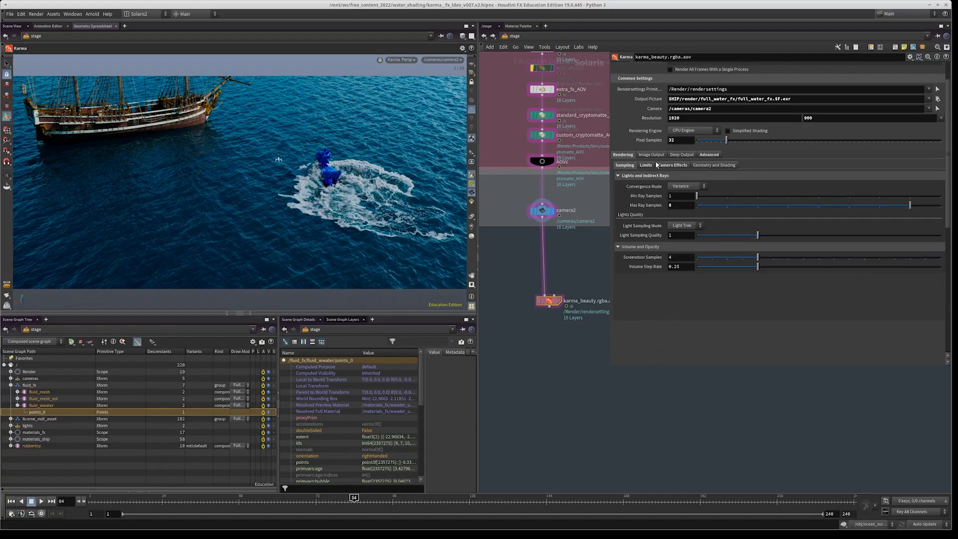
# - Review the Karma node's advanced sampling, image output and rendering limits settings
pyautogui.click(710, 155)
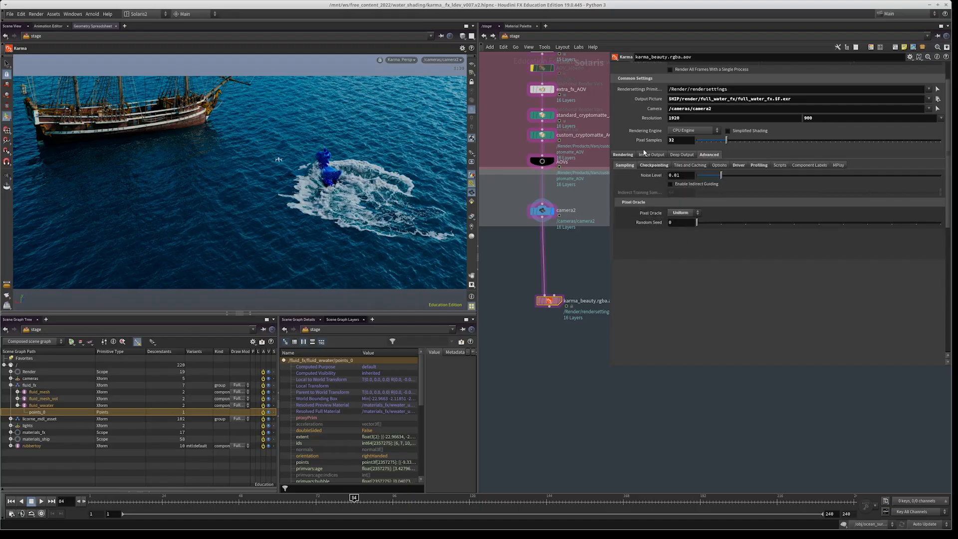
pyautogui.click(649, 155)
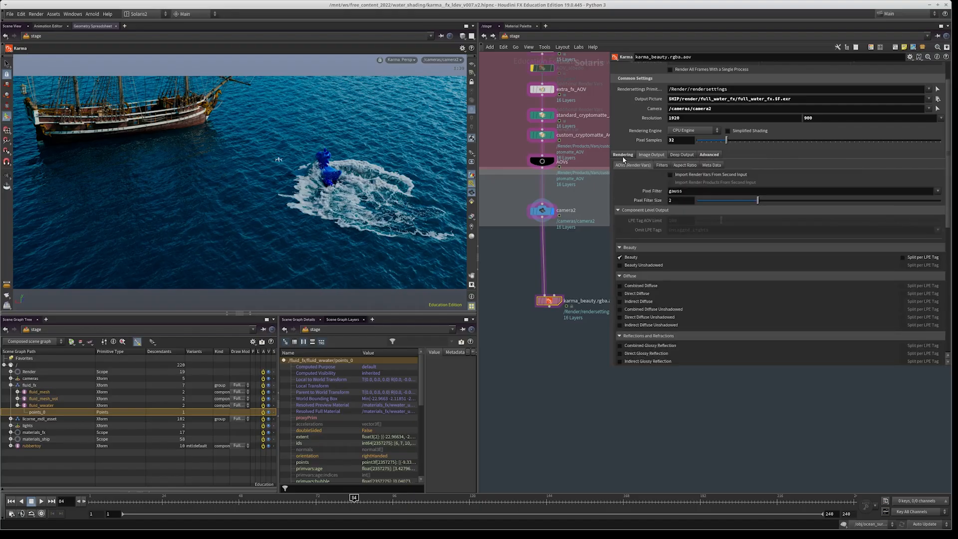
pyautogui.click(623, 156)
pyautogui.click(646, 165)
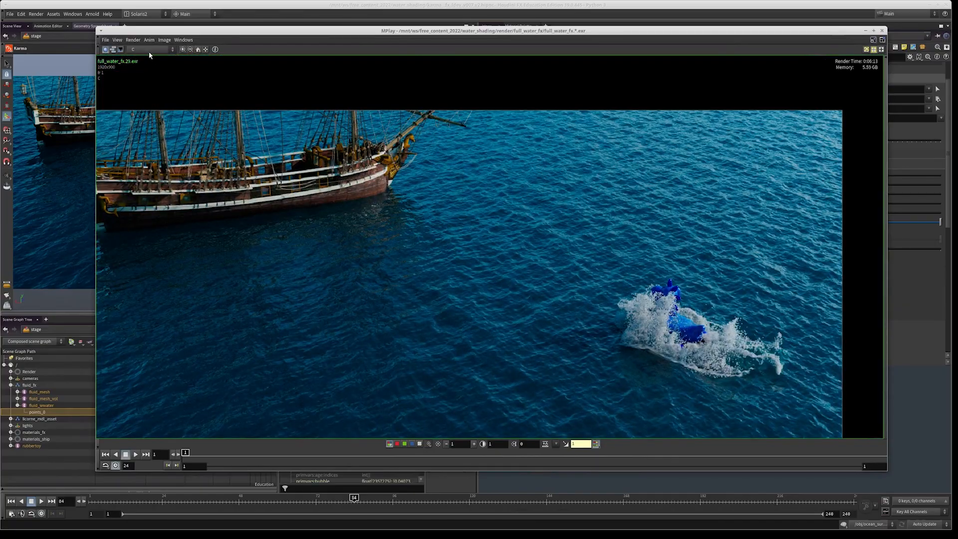
# - In MPlay, compare the CryptoPrimID and CryptoPrimID00 planes of the full_water_fx render, and return to CryptoPrimID
pyautogui.click(149, 51)
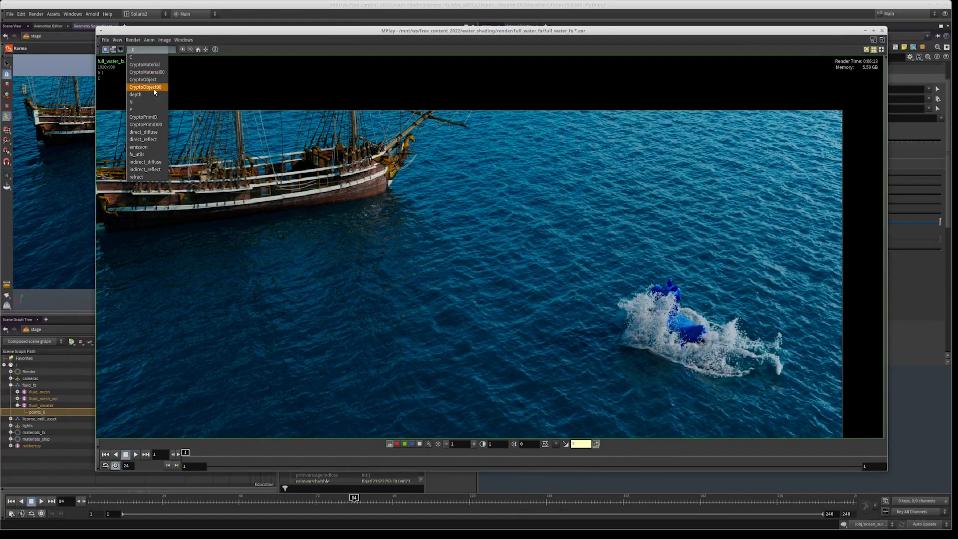
pyautogui.click(149, 117)
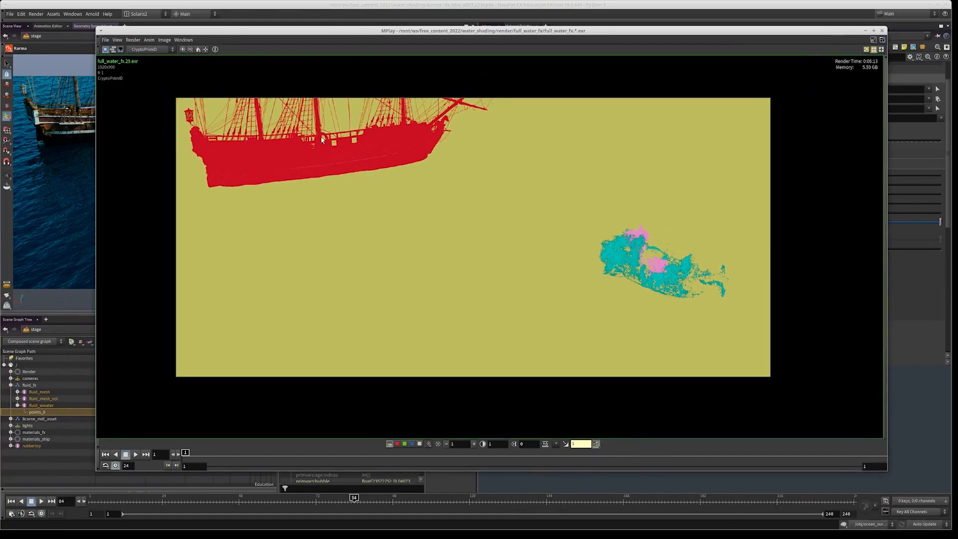
pyautogui.click(144, 50)
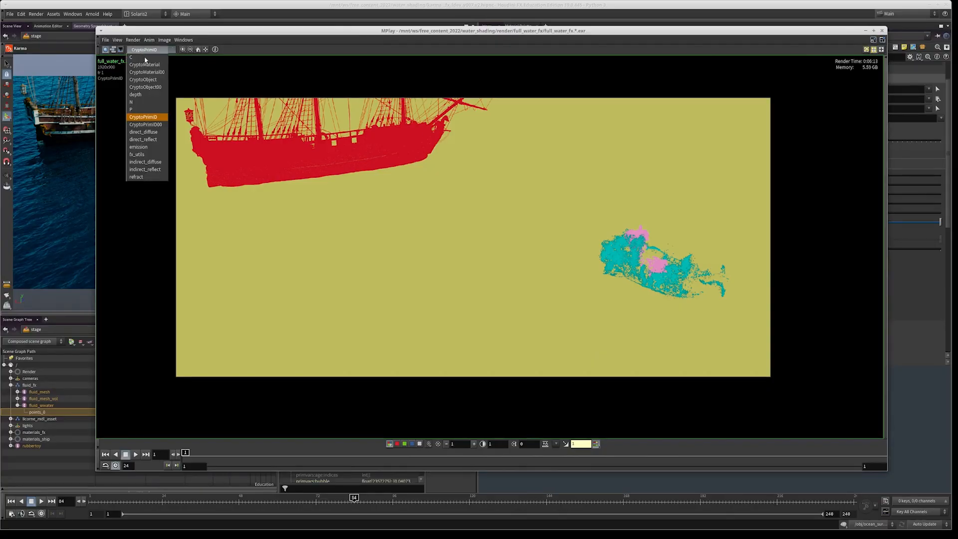
pyautogui.click(147, 125)
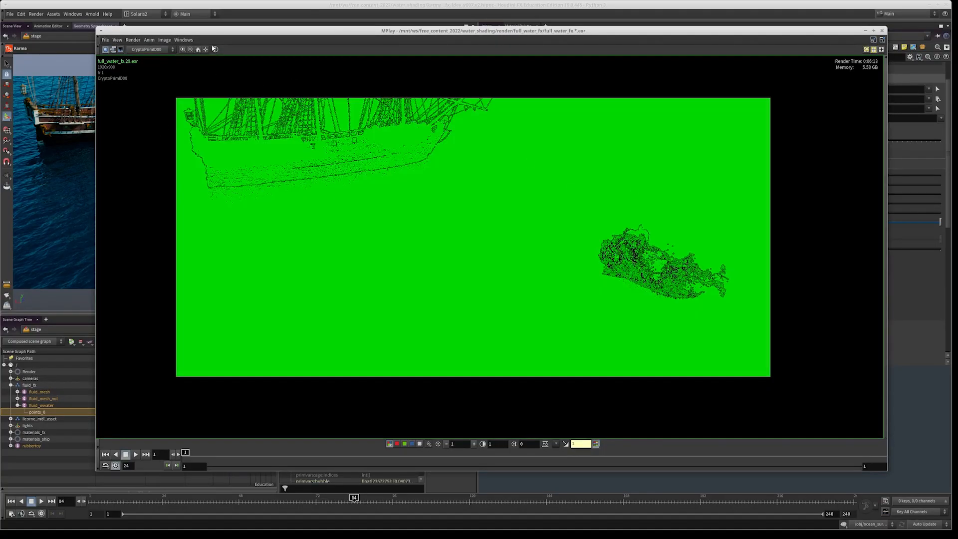
pyautogui.click(157, 51)
pyautogui.click(143, 117)
# - View the CryptoMaterial plane close up on the ship, and the CryptoObject plane across the render
pyautogui.click(146, 50)
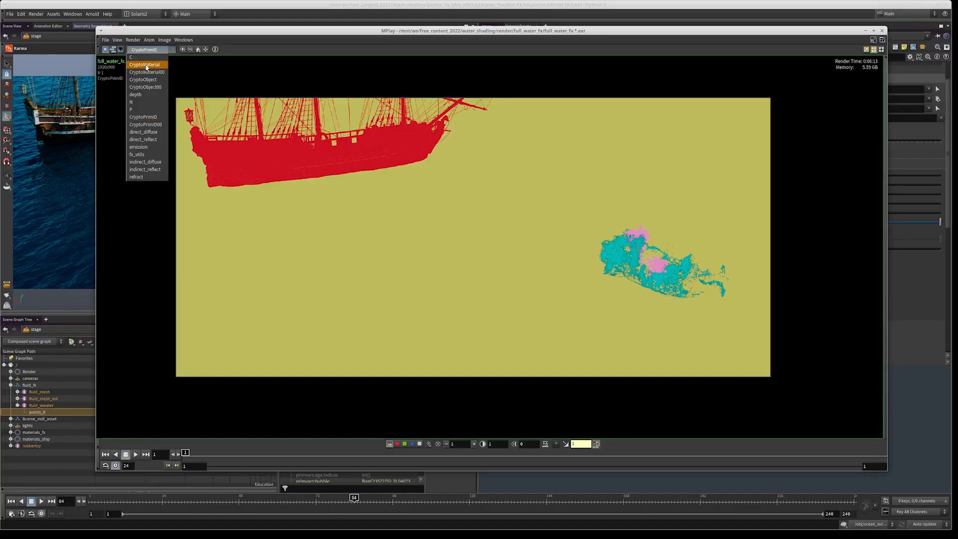
pyautogui.click(144, 65)
pyautogui.moveTo(258, 131); pyautogui.dragTo(293, 180, button='middle')
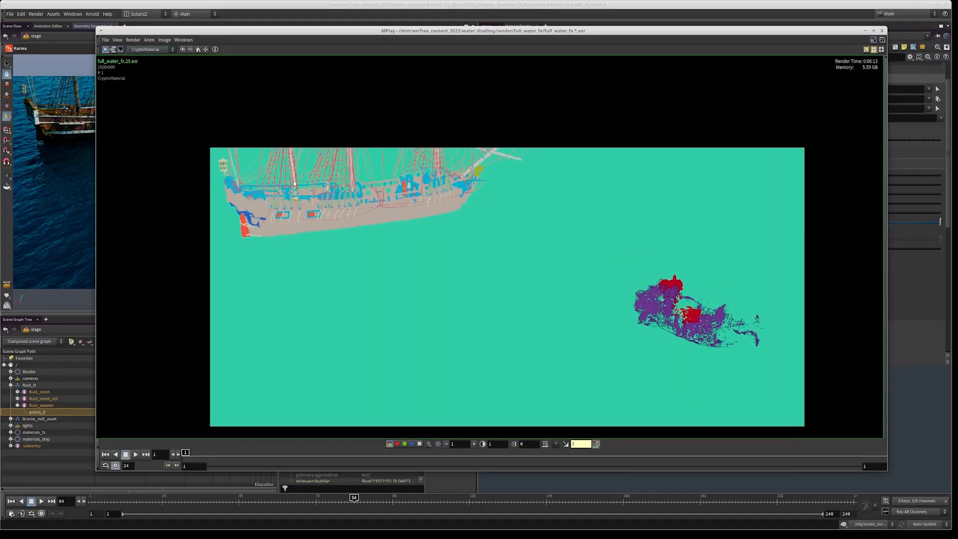
pyautogui.scroll(2, 293, 181)
pyautogui.click(145, 50)
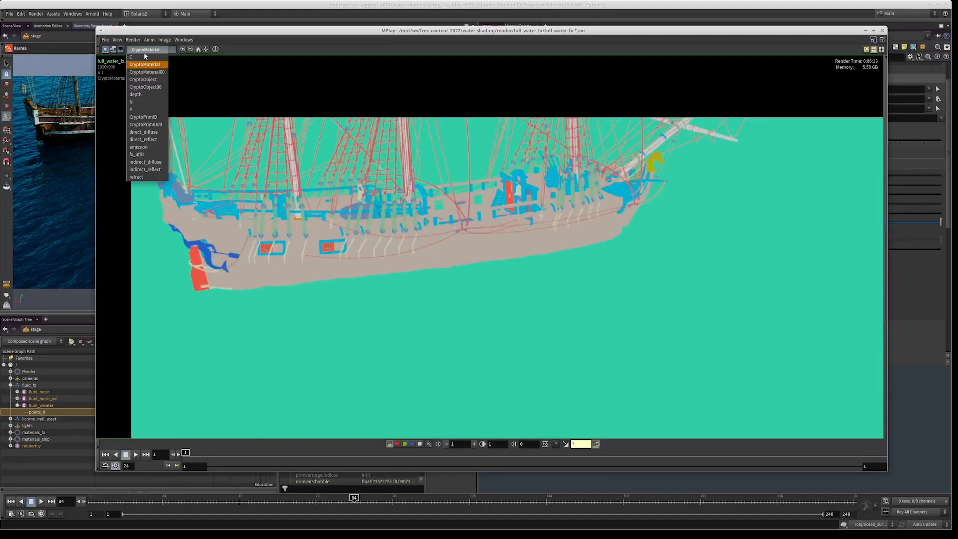
pyautogui.click(158, 80)
pyautogui.scroll(-2, 435, 239)
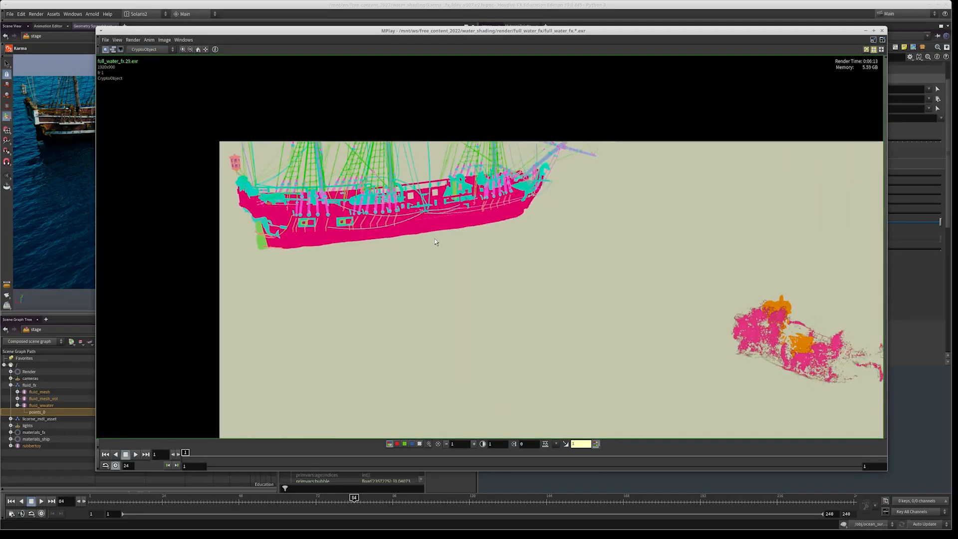
# - Display the CryptoPrimID plane again and reposition the MPlay window and image to view the whole frame
pyautogui.click(156, 50)
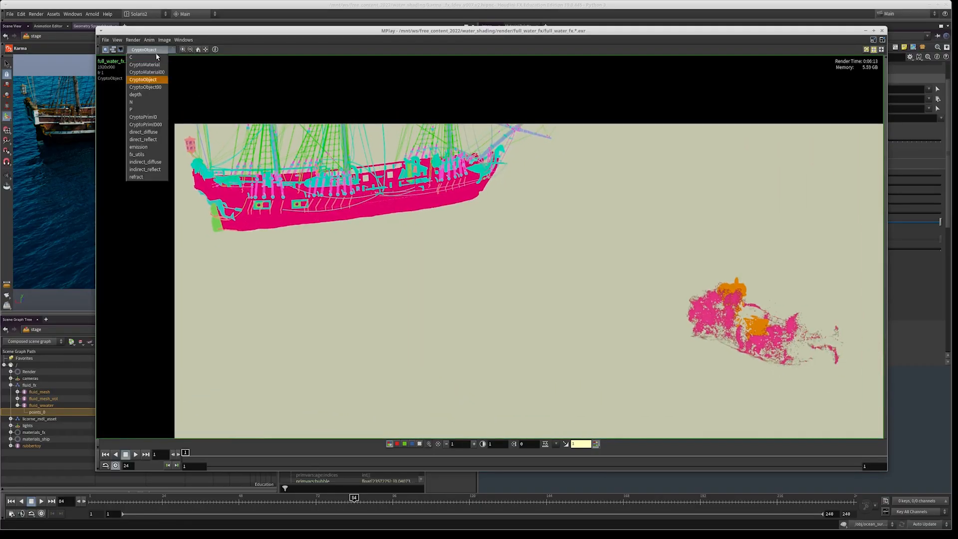
pyautogui.click(155, 117)
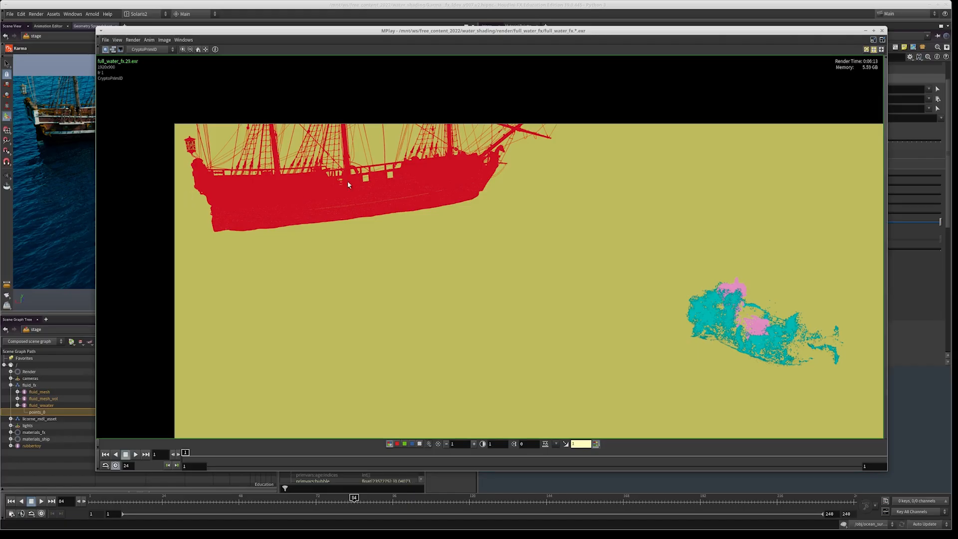
pyautogui.click(144, 49)
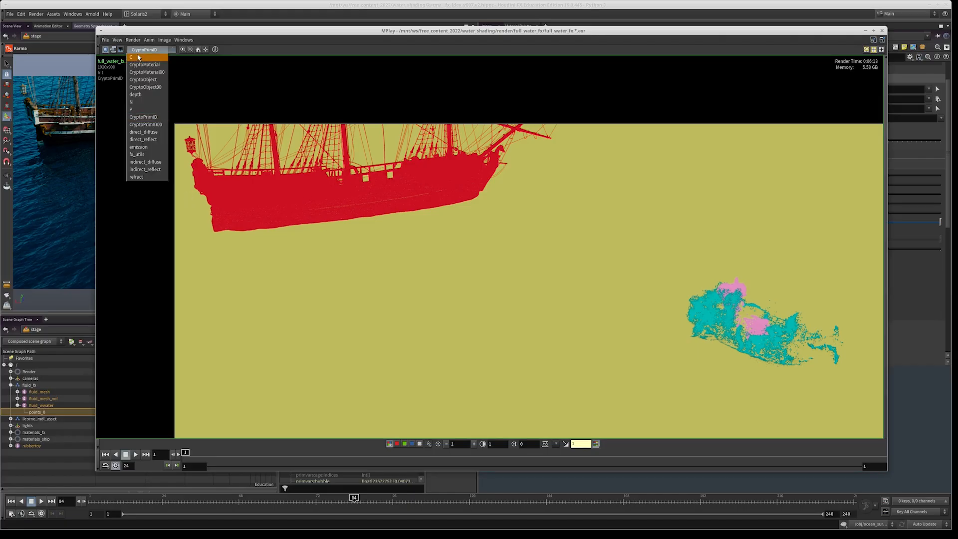
pyautogui.click(146, 118)
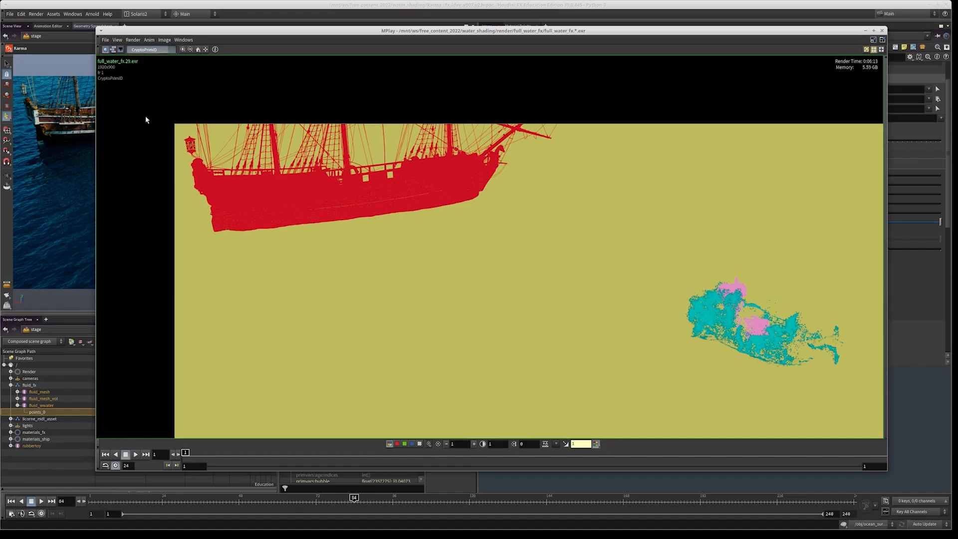
pyautogui.moveTo(565, 39); pyautogui.dragTo(503, 47)
pyautogui.moveTo(422, 247); pyautogui.dragTo(383, 199, button='middle')
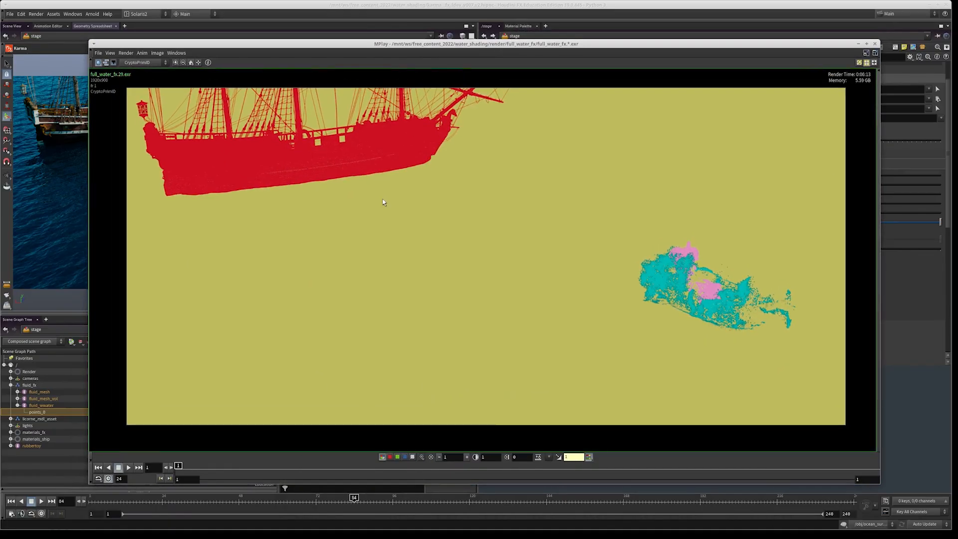
# - Browse the lighting planes of the render, view indirect_reflect, and return to the C beauty plane
pyautogui.click(138, 63)
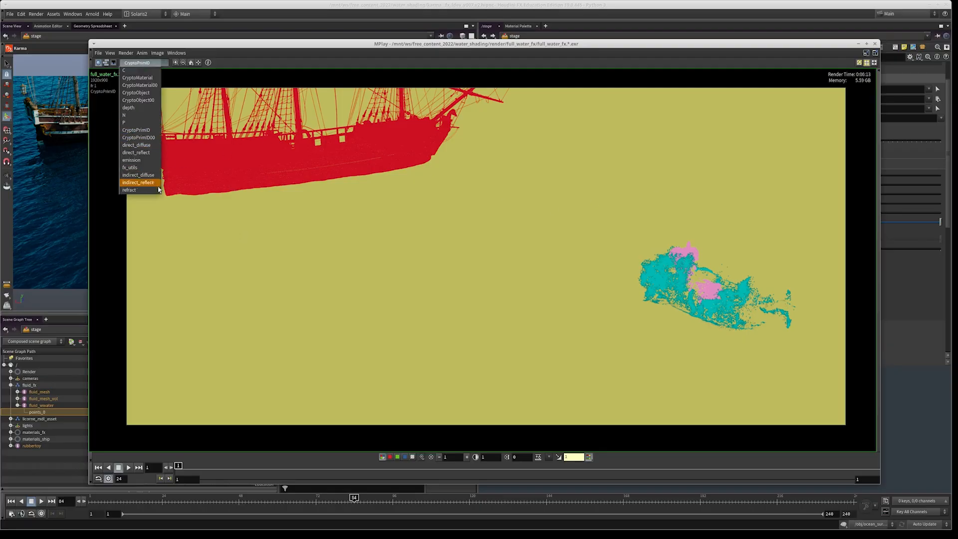
pyautogui.click(135, 176)
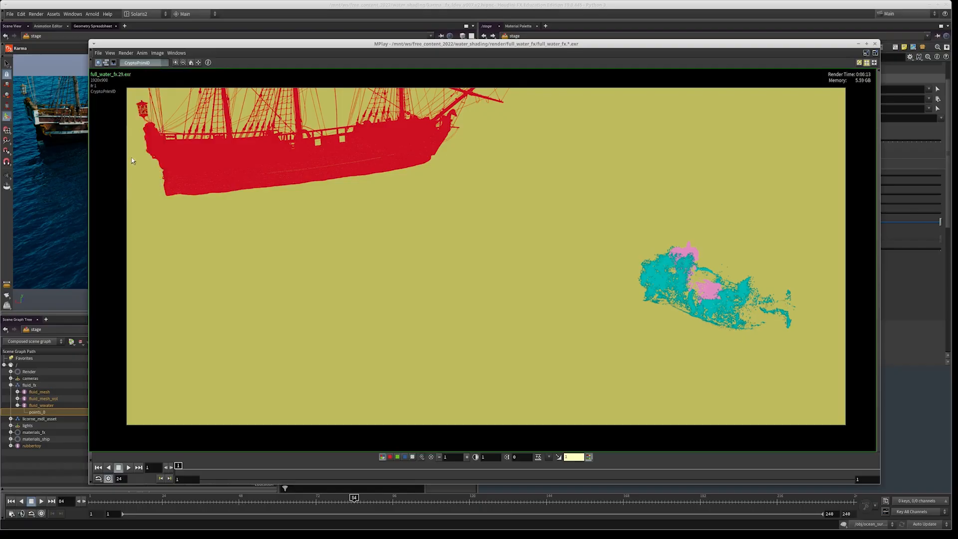
pyautogui.click(139, 62)
pyautogui.click(138, 182)
pyautogui.click(139, 64)
pyautogui.click(132, 70)
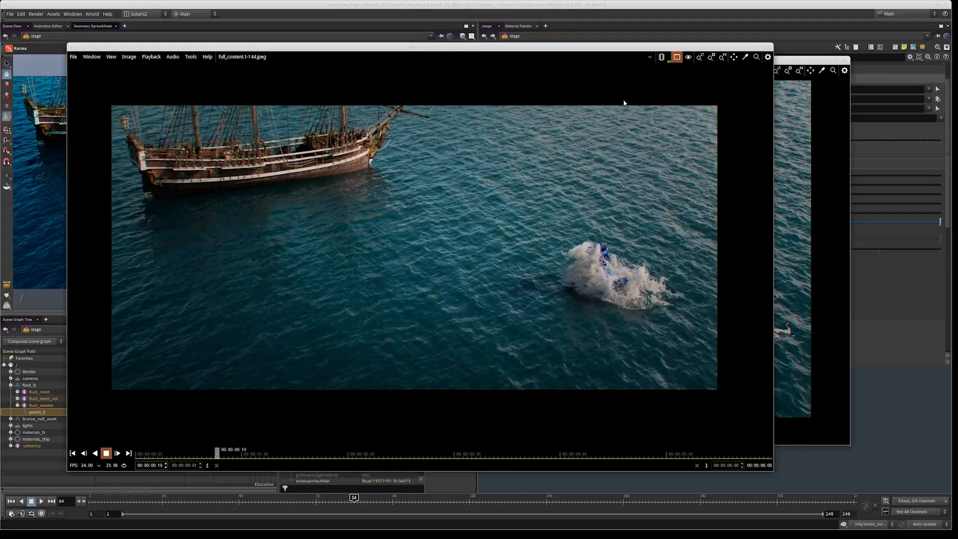
# - In djv, bring the still_content.jpeg overview forward, and return to the full_content.1-144.jpeg sequence
pyautogui.click(790, 256)
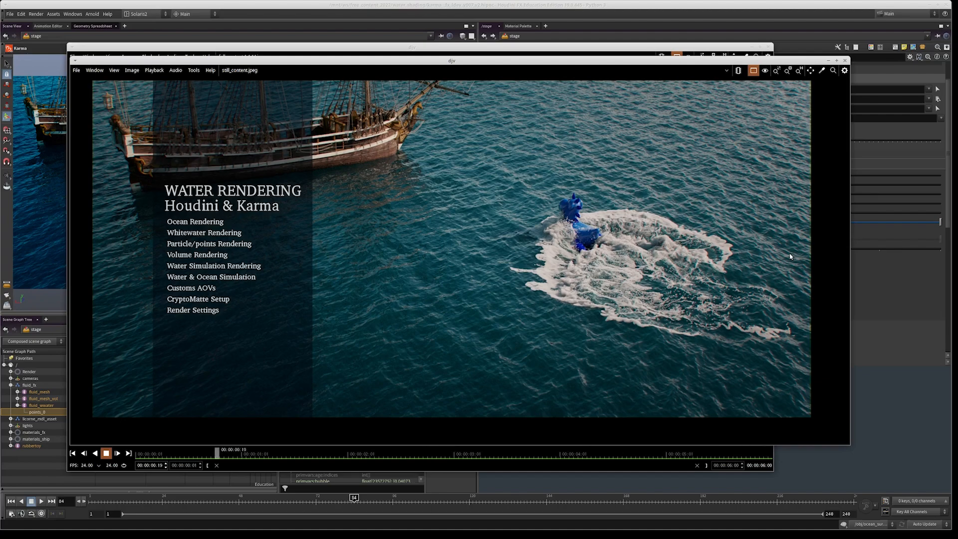
pyautogui.click(551, 464)
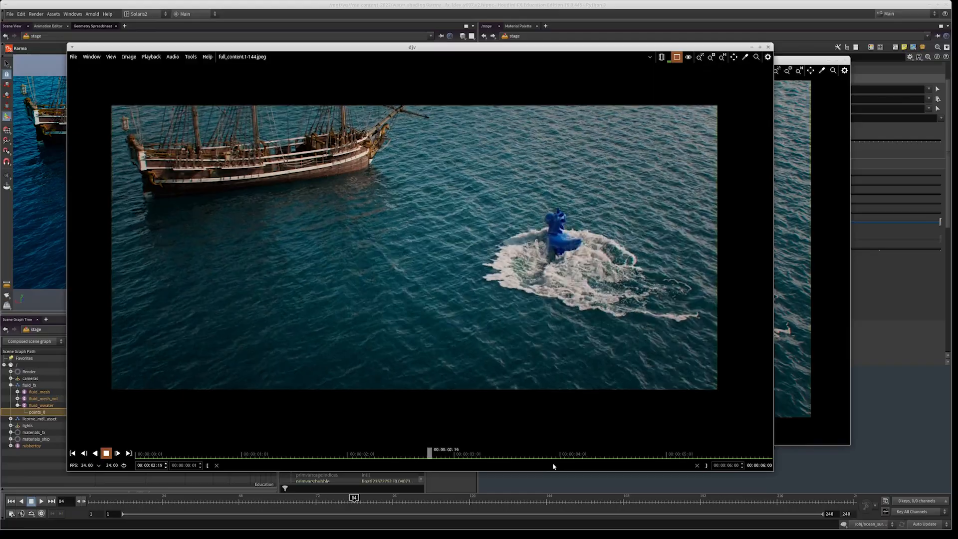